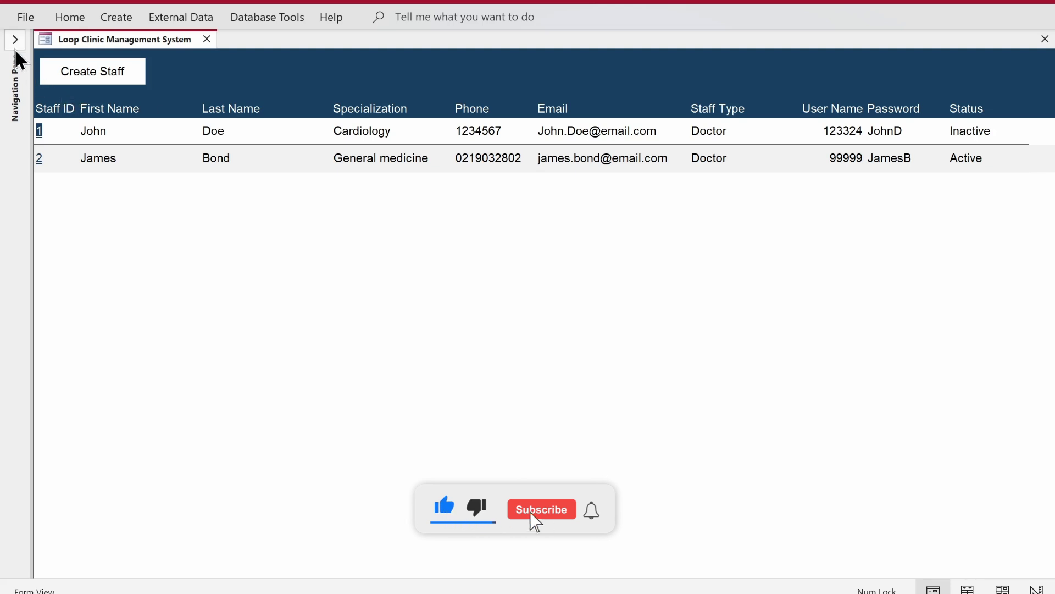
Step: Open the dbo_tblMedicine table from the object list and examine its fields
click(16, 58)
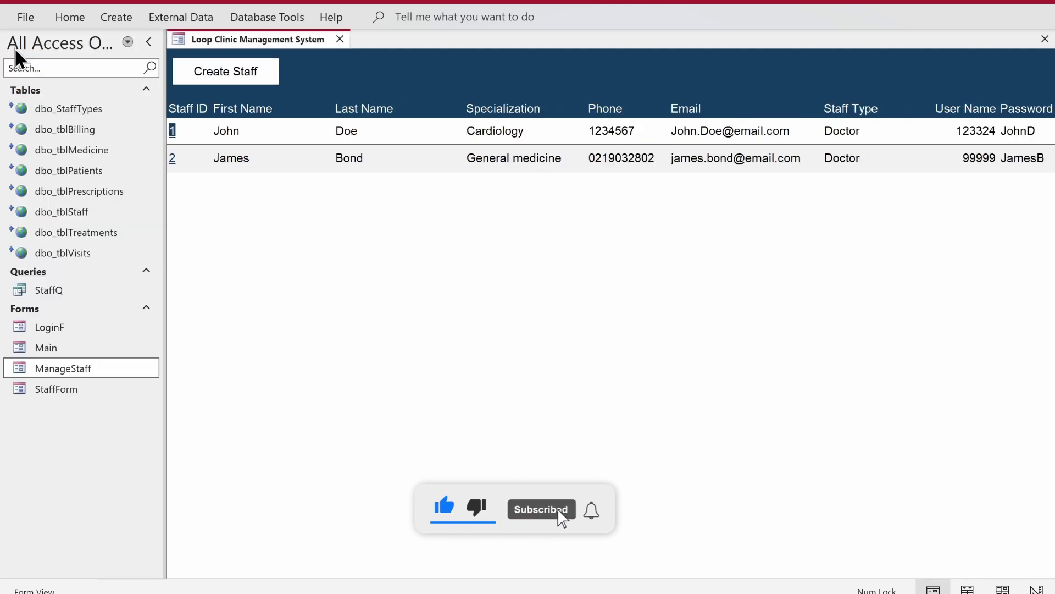
double_click(71, 149)
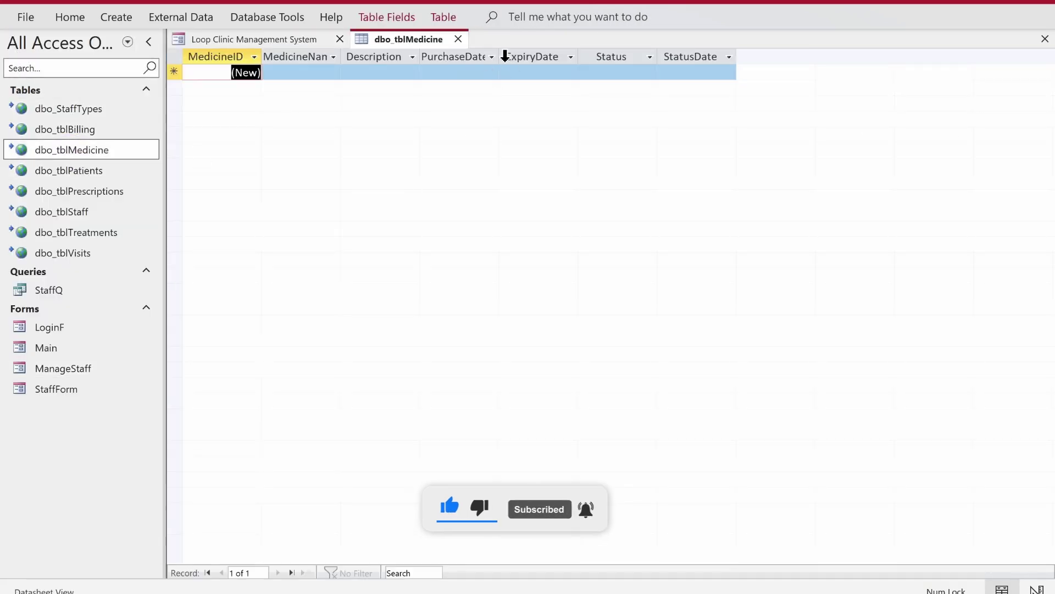
click(492, 57)
click(444, 74)
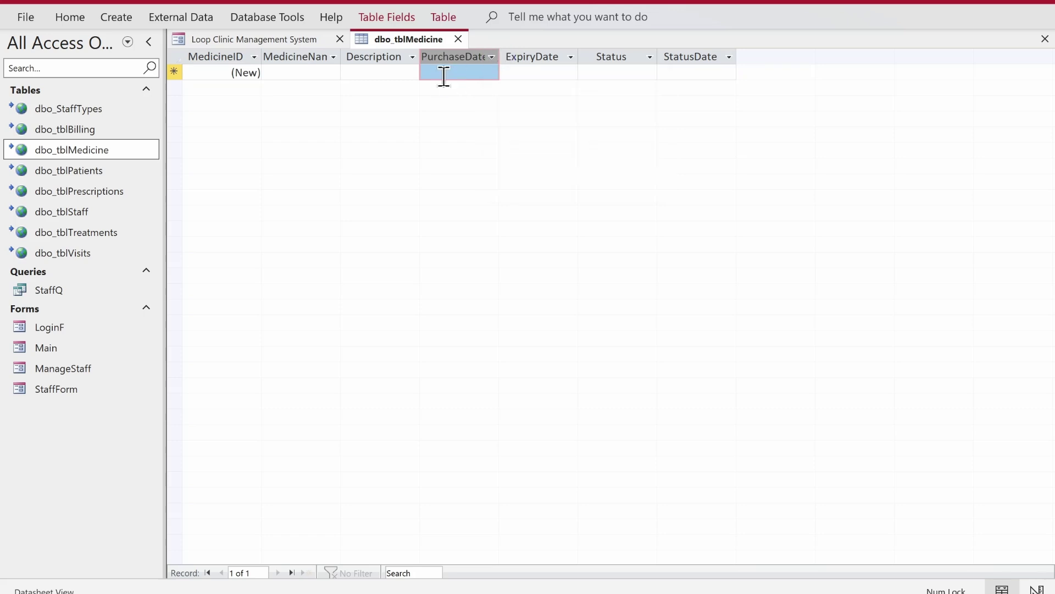
Step: Return to the staff list, open StaffForm to examine its layout, and close that form
click(273, 38)
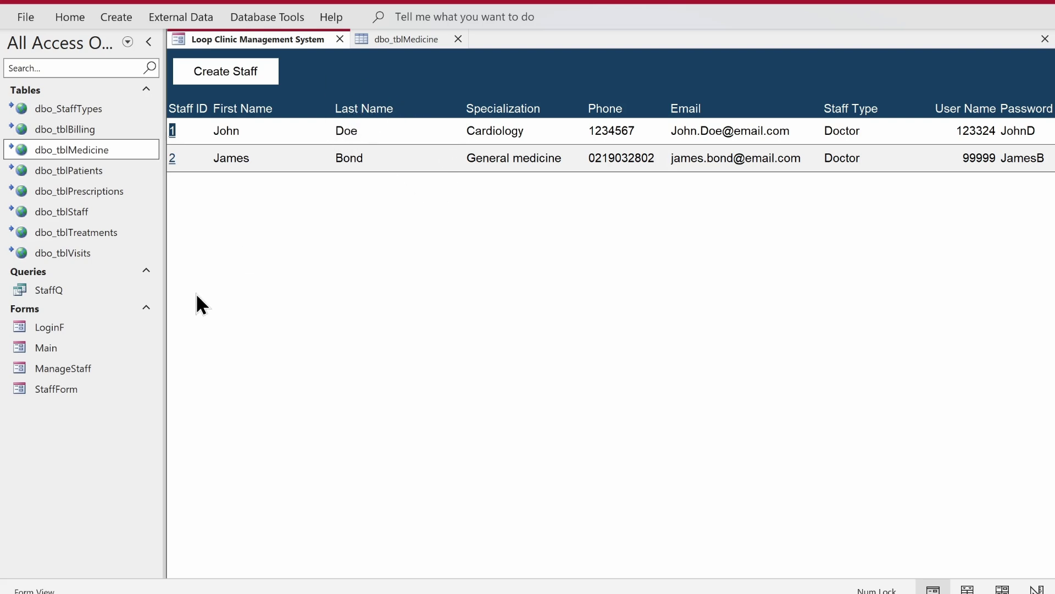
double_click(98, 385)
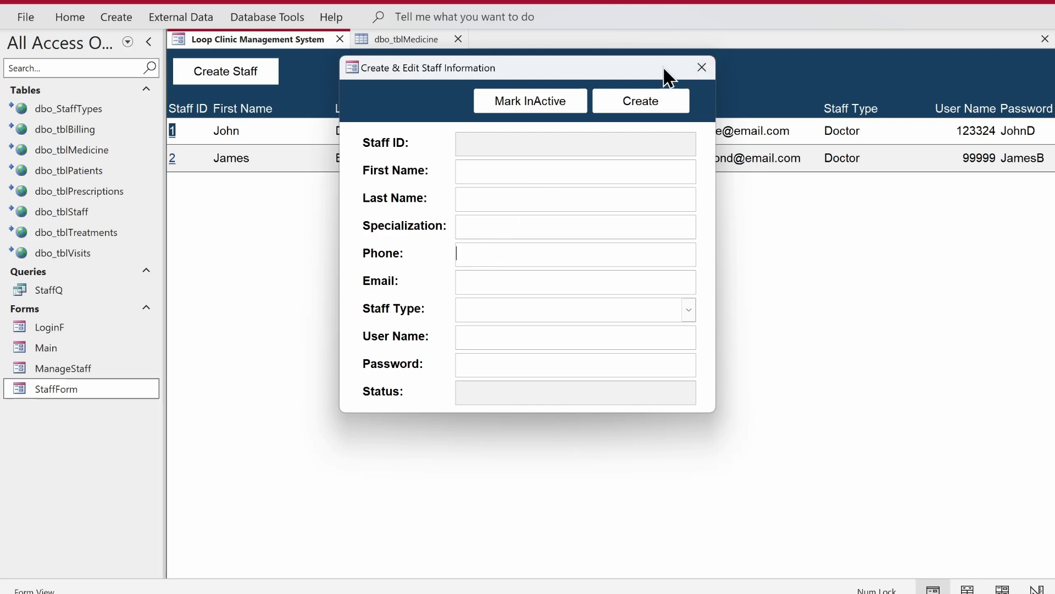
drag(663, 66, 662, 88)
click(702, 89)
Step: Close the dbo_tblMedicine table and the Loop Clinic Management System staff list
click(411, 40)
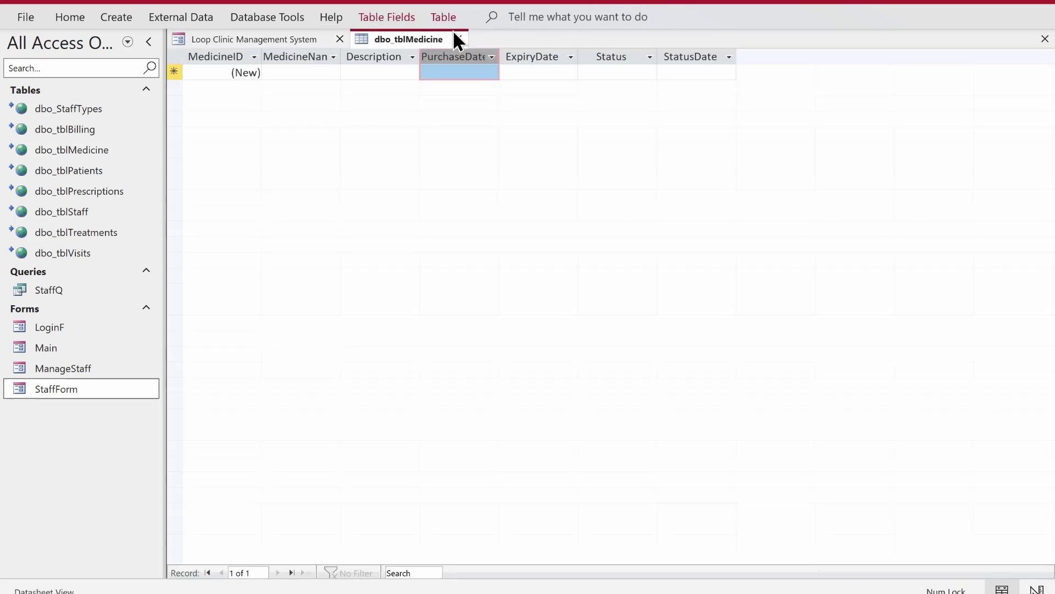
click(458, 39)
click(340, 39)
Step: Duplicate the ManageStaff form under the name ManageMedicines
click(99, 369)
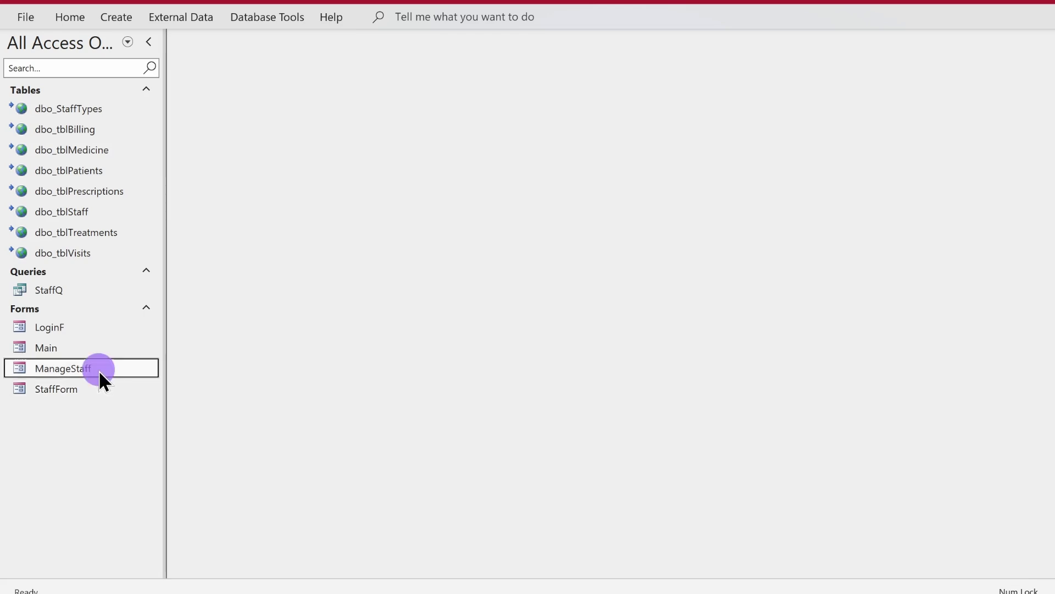
key(ctrl+v)
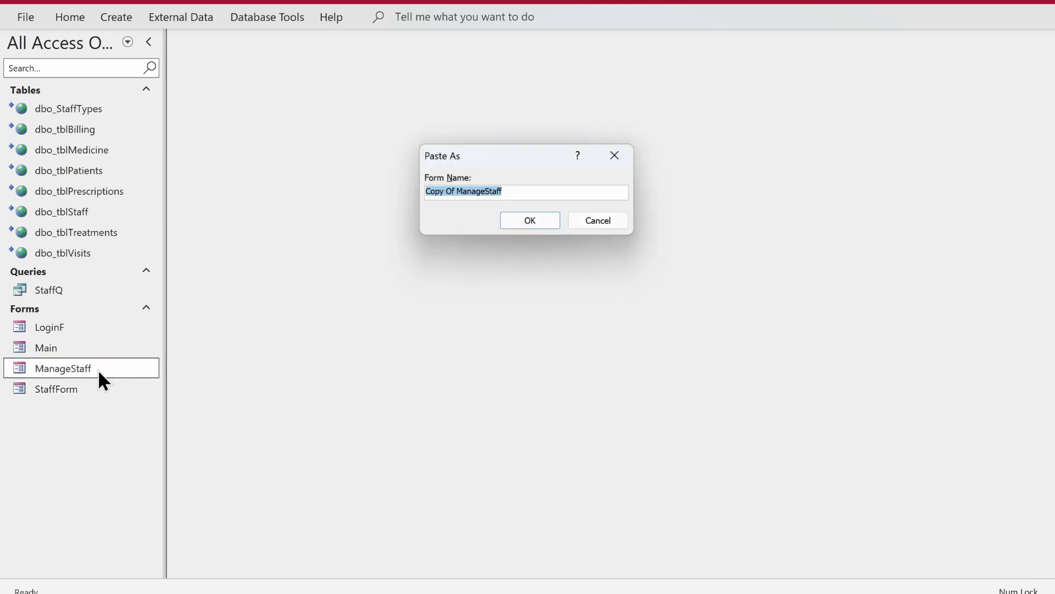
text(ManageMedicines)
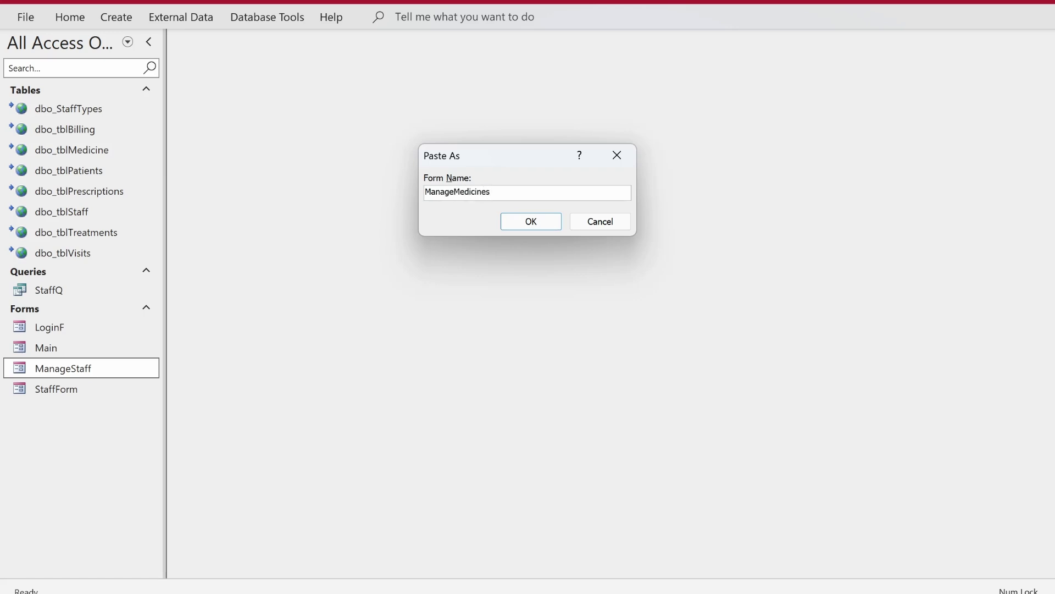
click(514, 219)
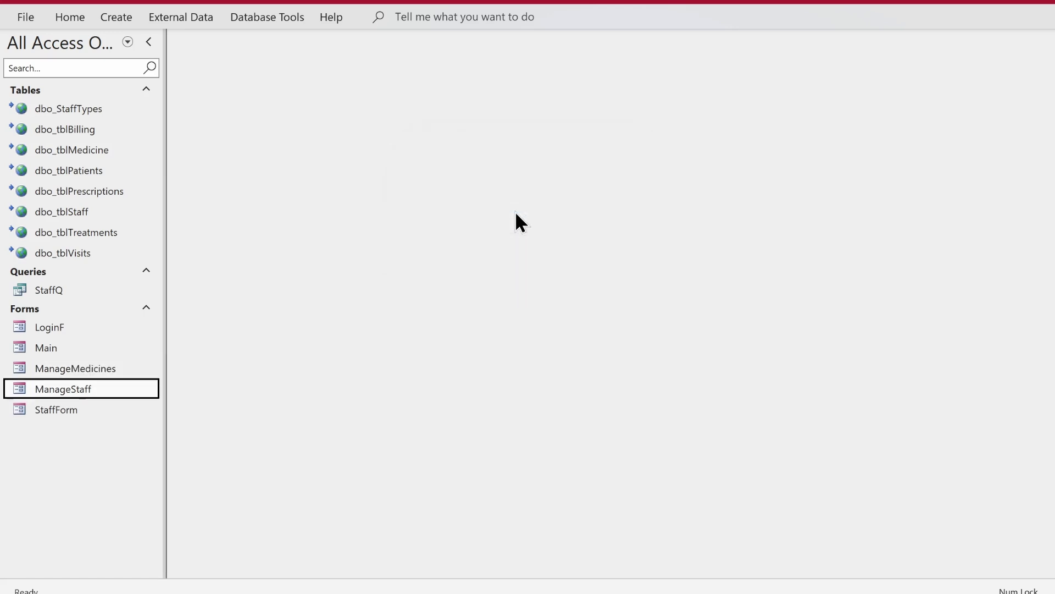
right_click(120, 373)
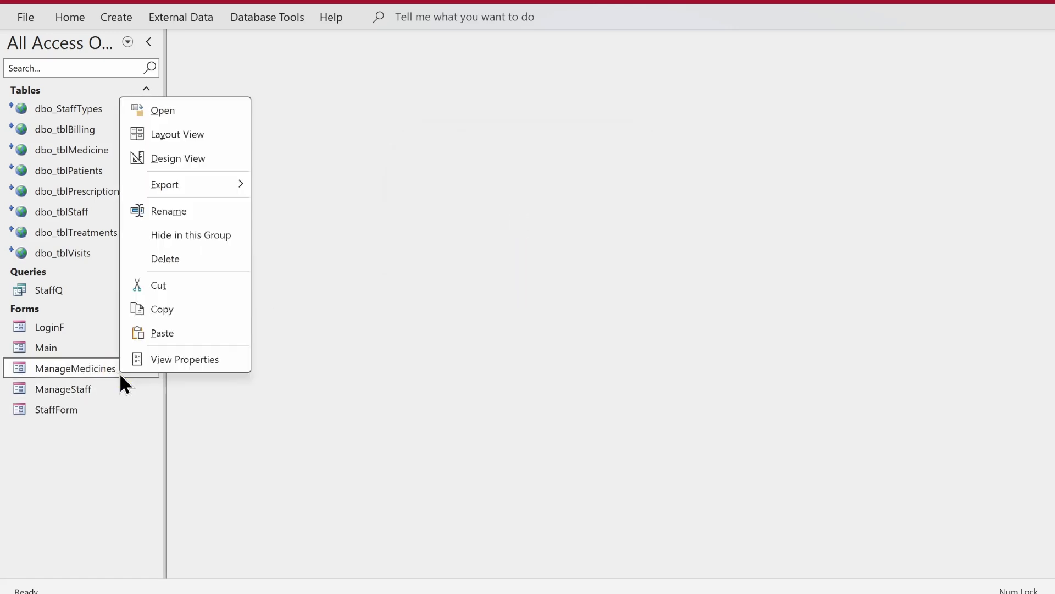
click(183, 160)
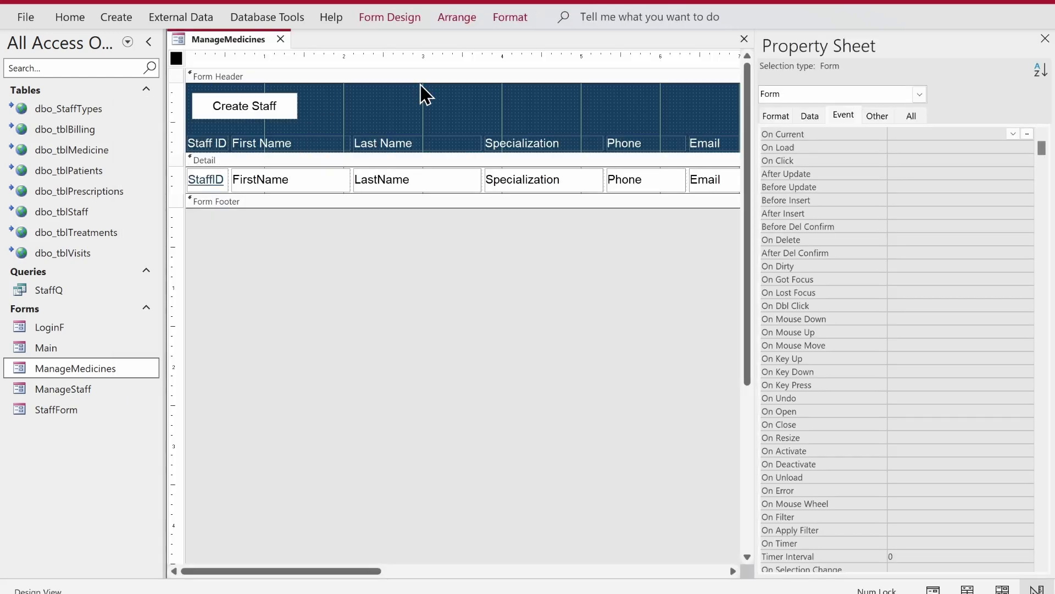
click(193, 137)
click(193, 132)
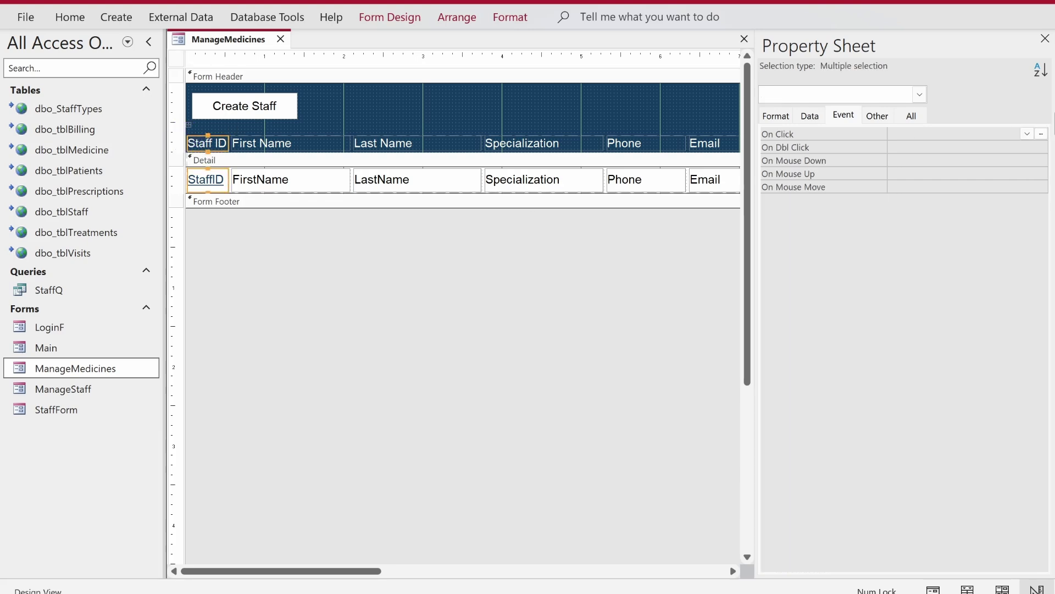
click(1045, 38)
click(1046, 39)
Step: Open the ManageMedicines form in Design View and delete all the staff column labels and fields
double_click(72, 364)
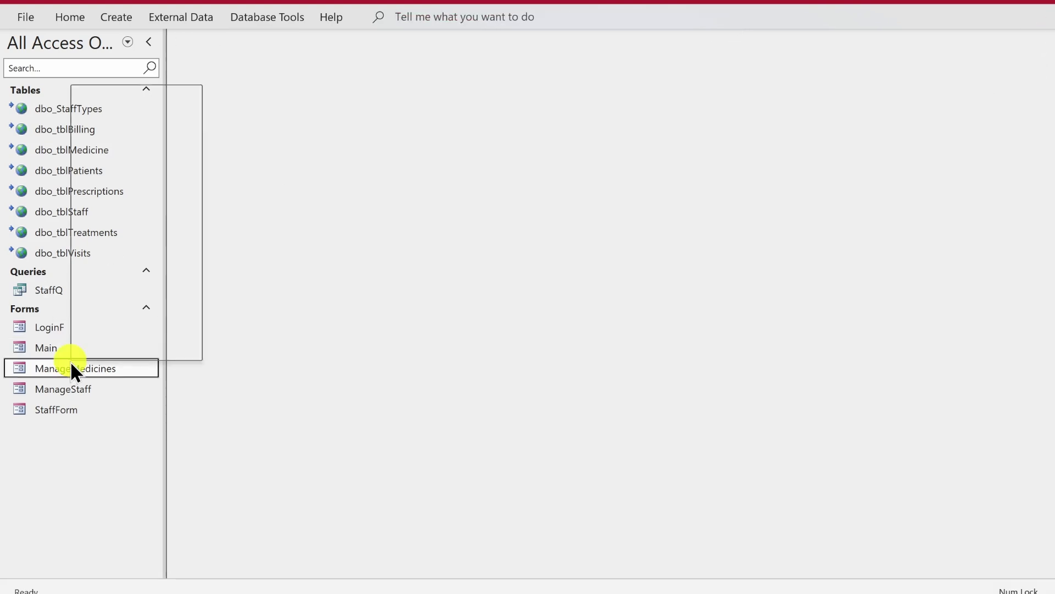
click(120, 138)
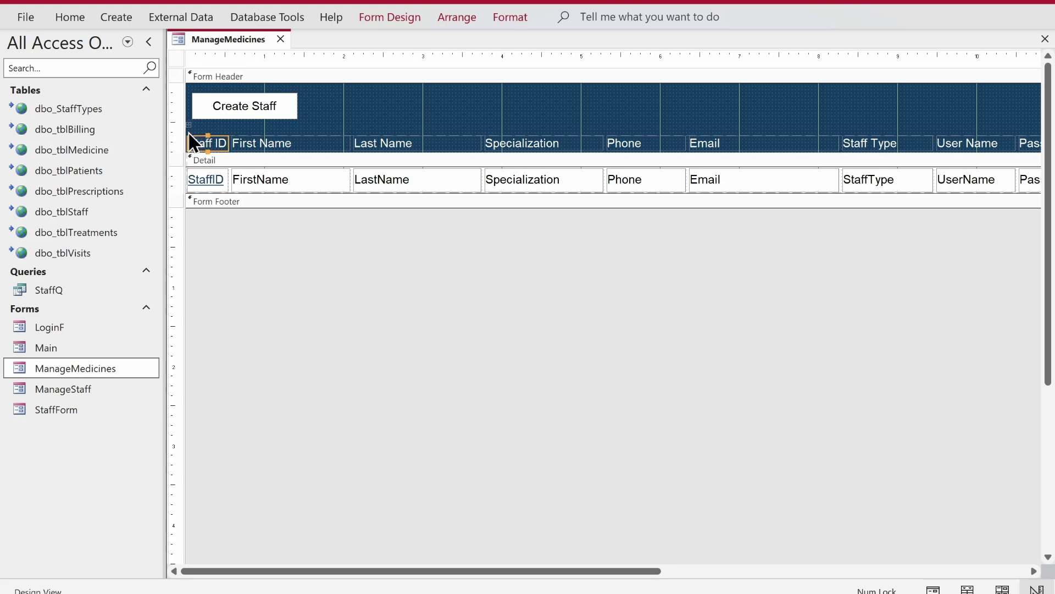
click(189, 128)
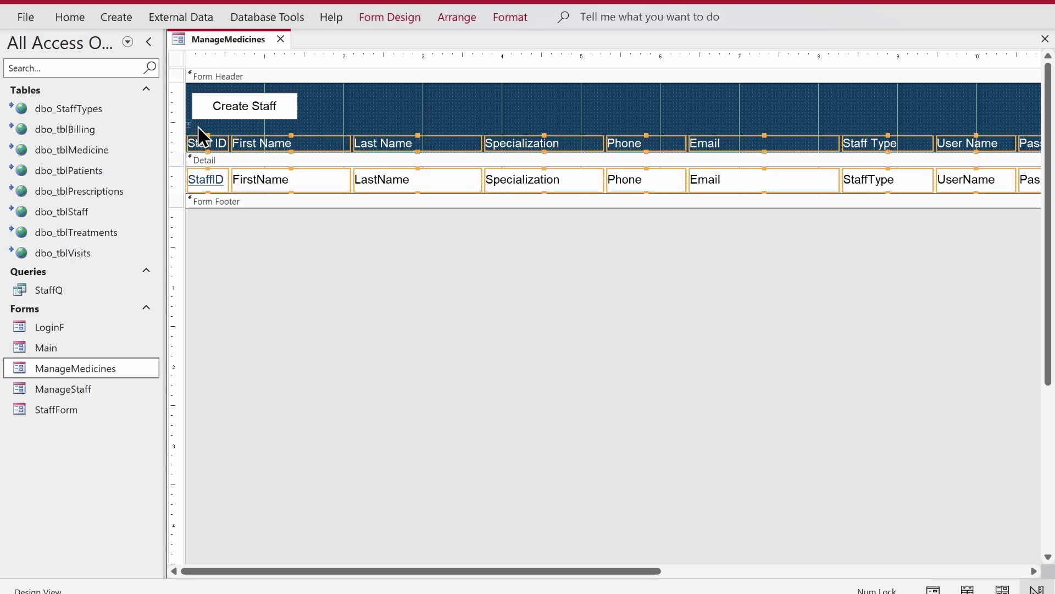
key(Delete)
Step: Open the Create Staff button's click code and delete the btnCreateStaff_Click and StaffID_Click procedures from the module
click(250, 106)
click(388, 20)
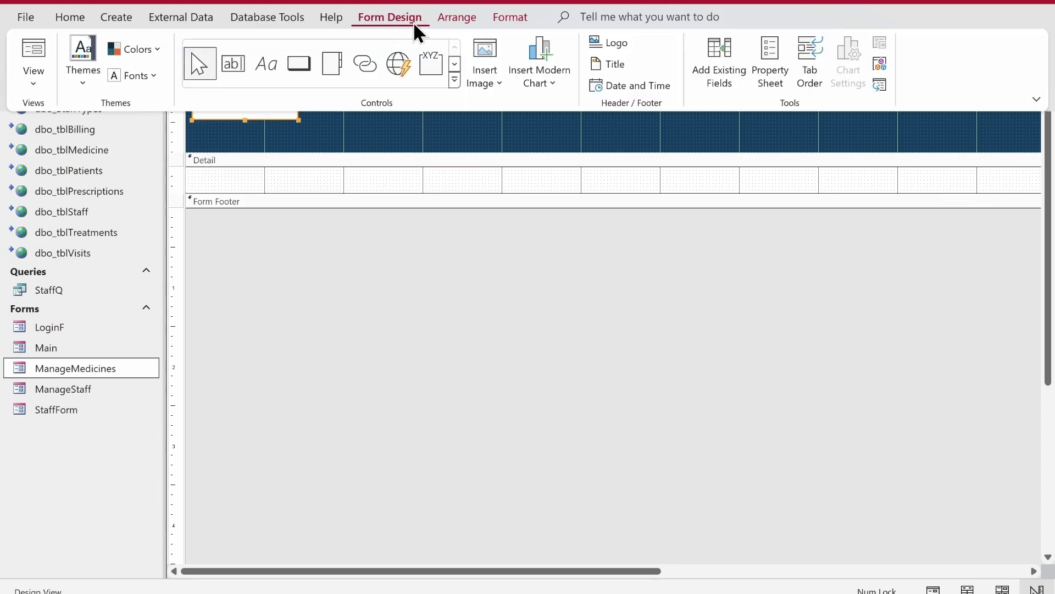
click(740, 57)
click(768, 61)
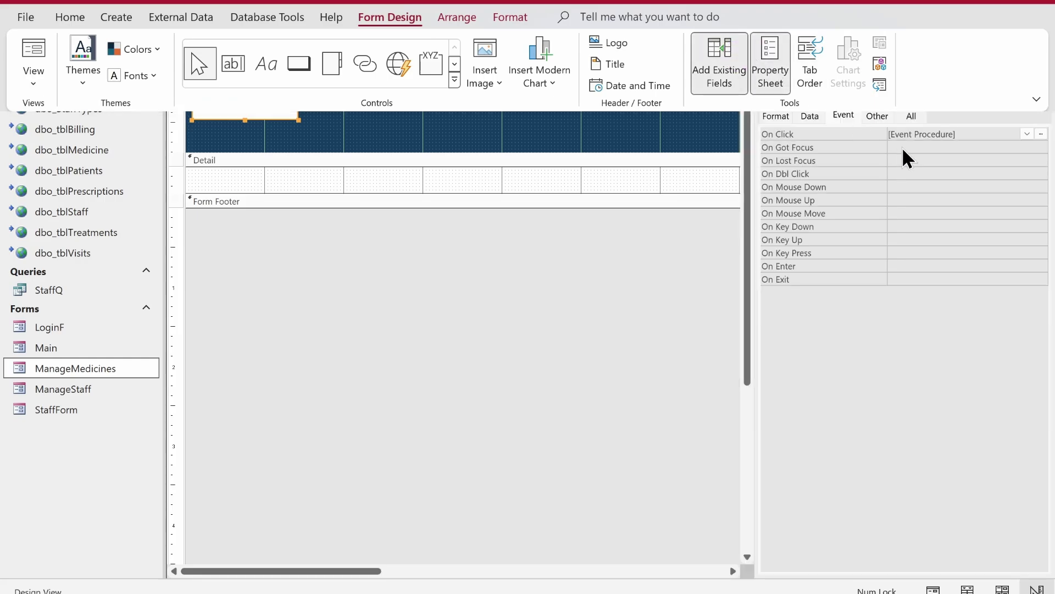
click(1042, 135)
drag(79, 426, 40, 67)
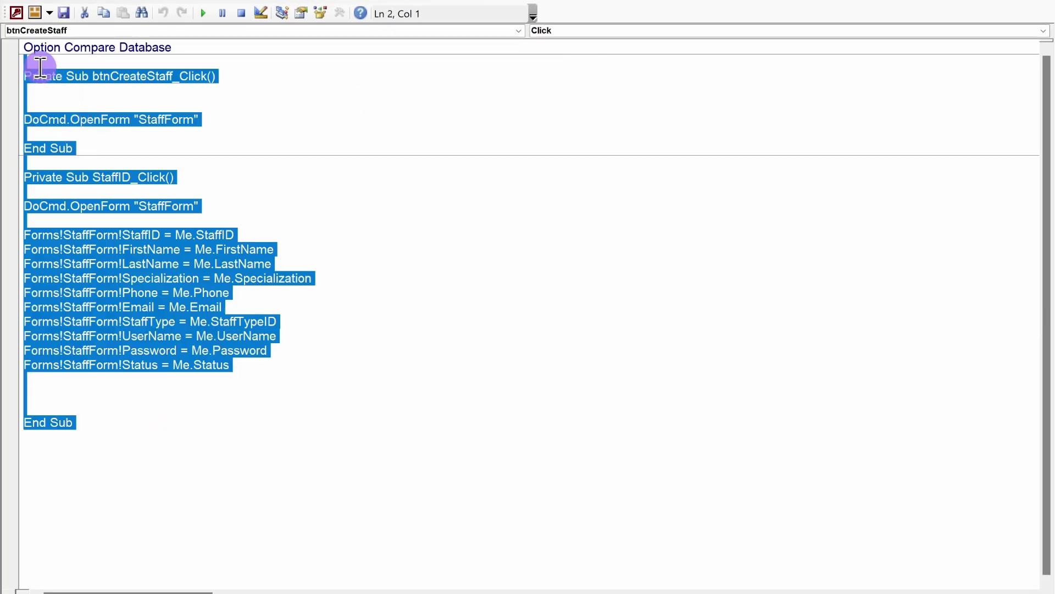
key(Delete)
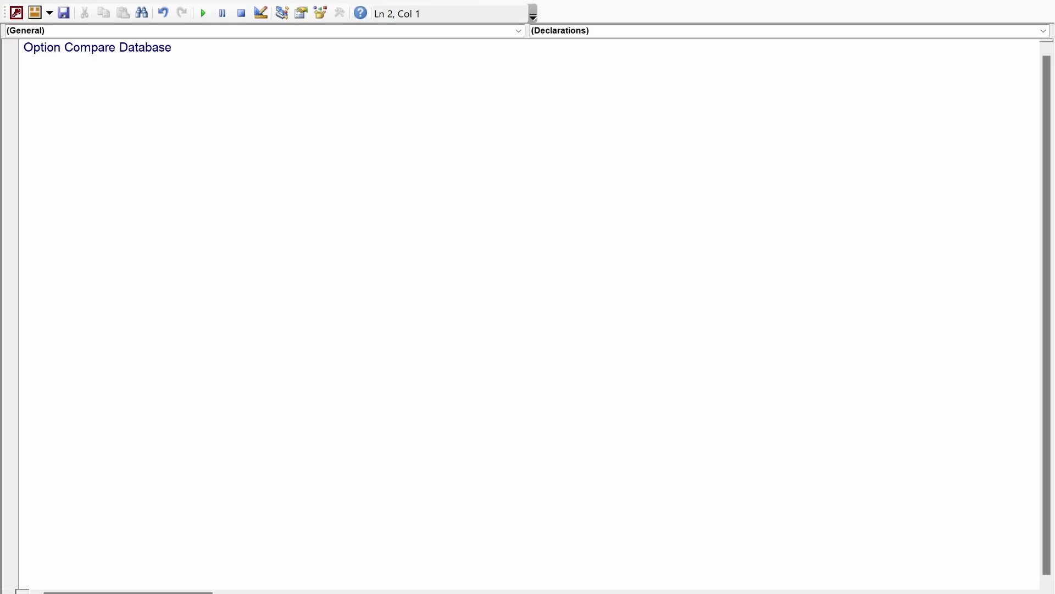
key(alt+F11)
Step: Change the header button's caption to Create Medicine
double_click(264, 107)
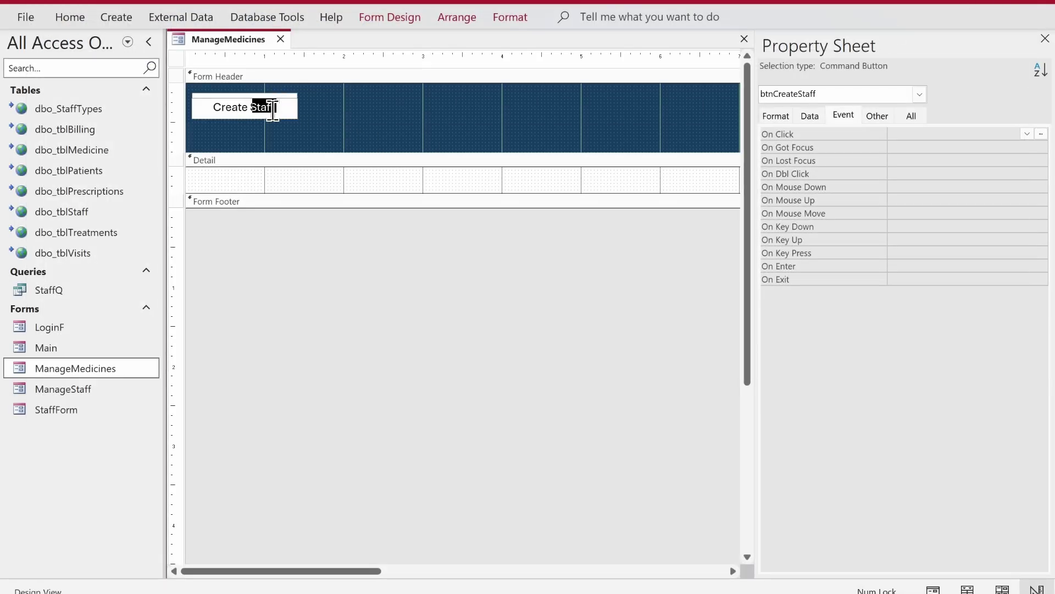
text(Medicine)
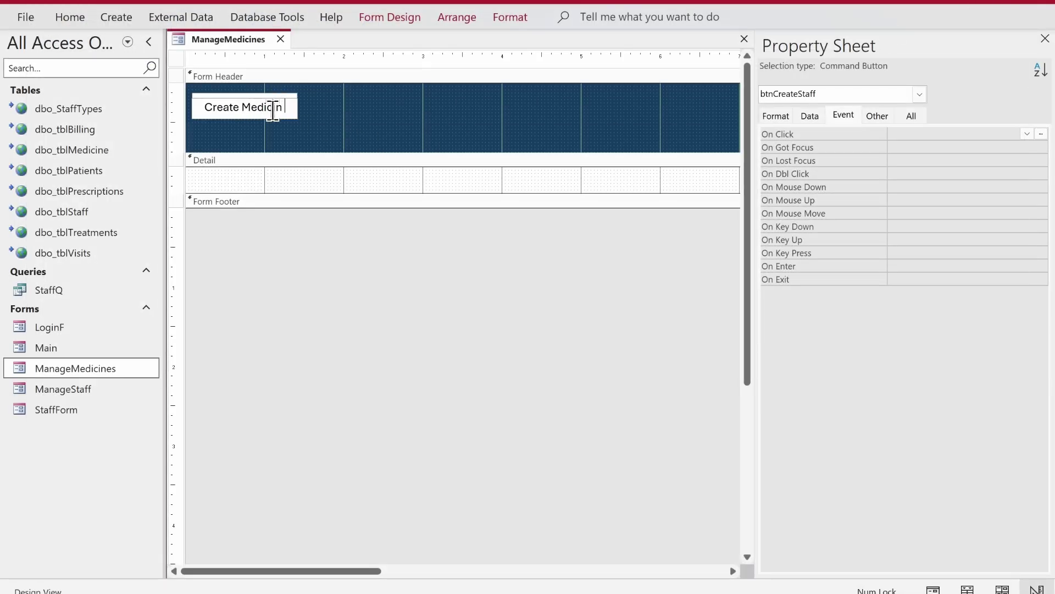
key(Return)
Step: Rename the Create Medicine button control to btnCreateMedicine and close its property sheet
click(879, 116)
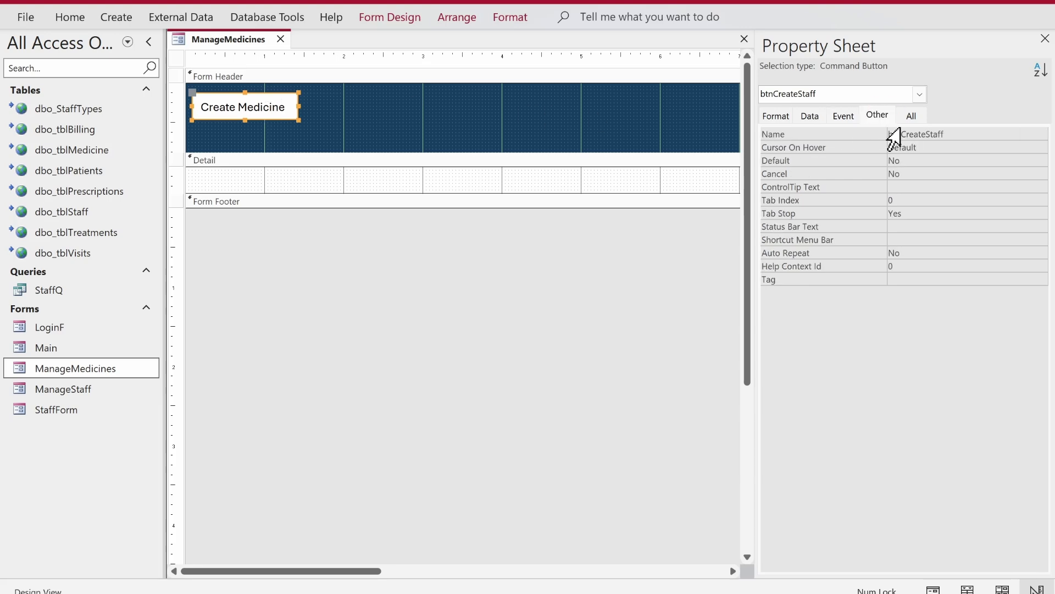
drag(931, 134, 993, 147)
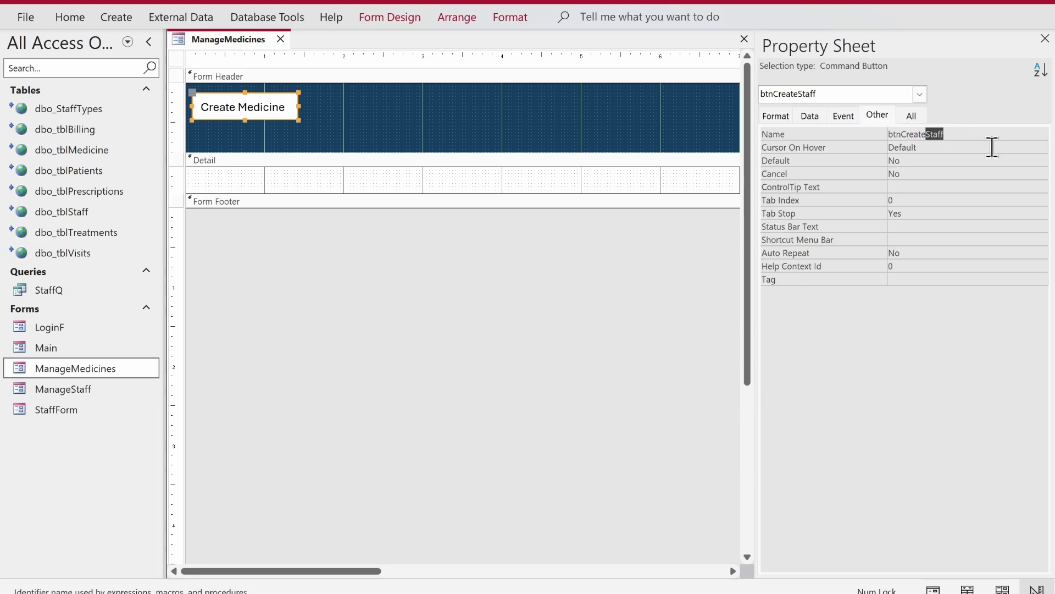
text(Medicine)
key(Return)
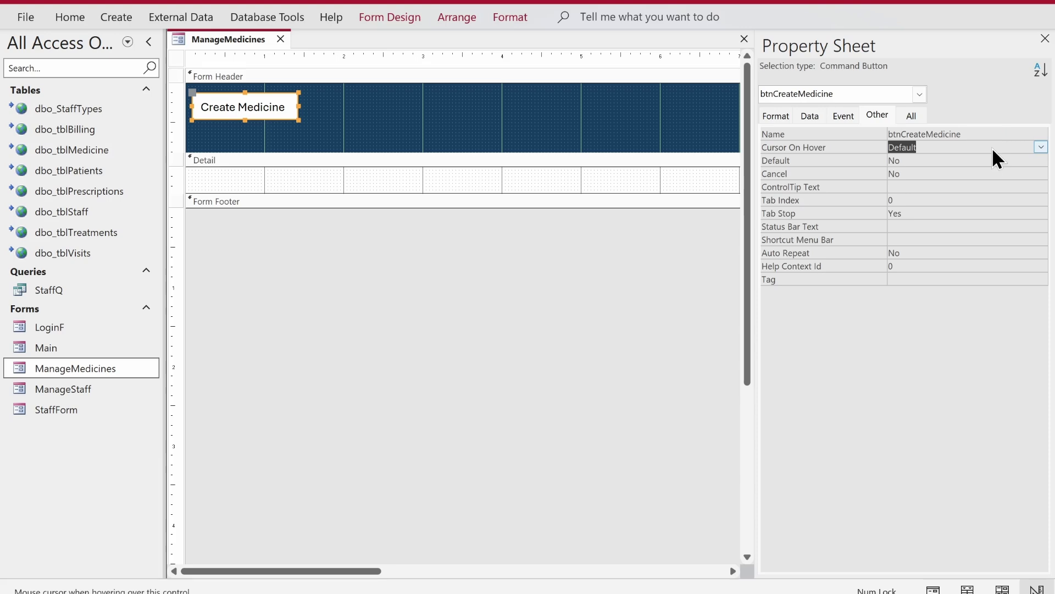
click(1045, 38)
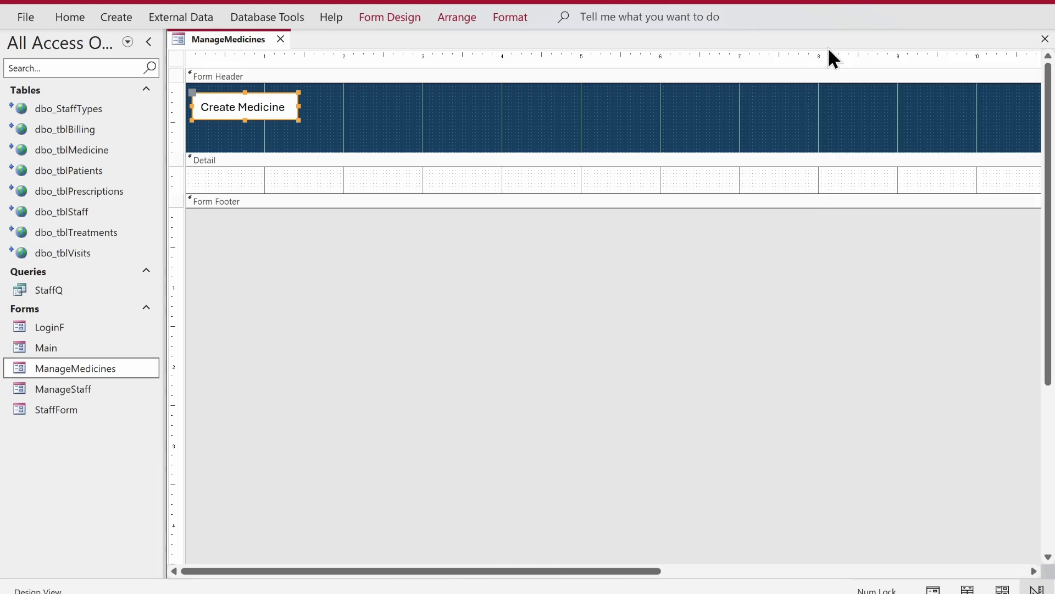
Step: Narrow the object list, check the column names of dbo_tblMedicine, and return to the ManageMedicines design
drag(165, 62, 117, 63)
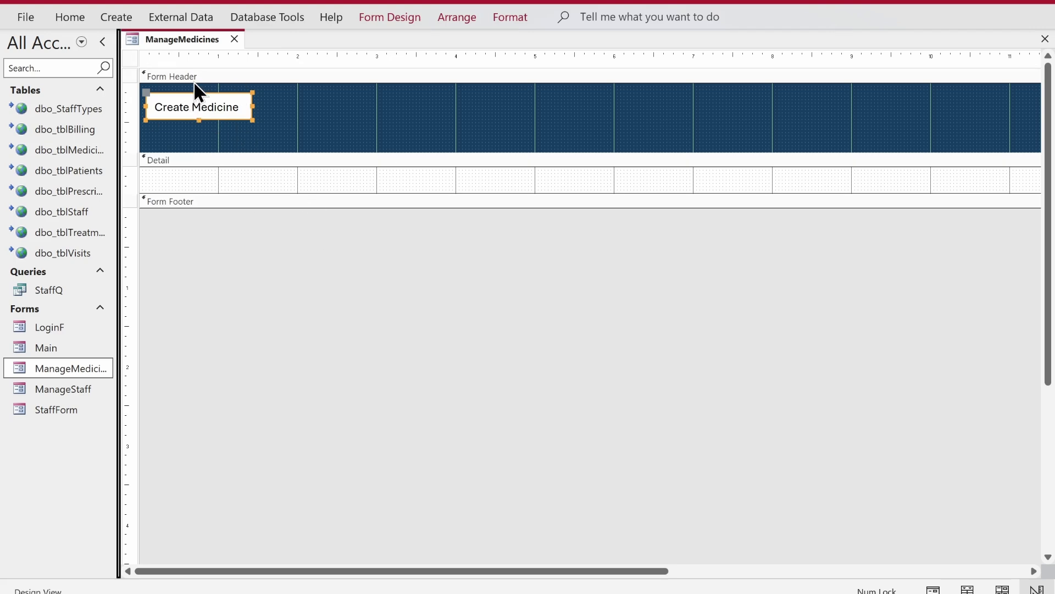
double_click(86, 152)
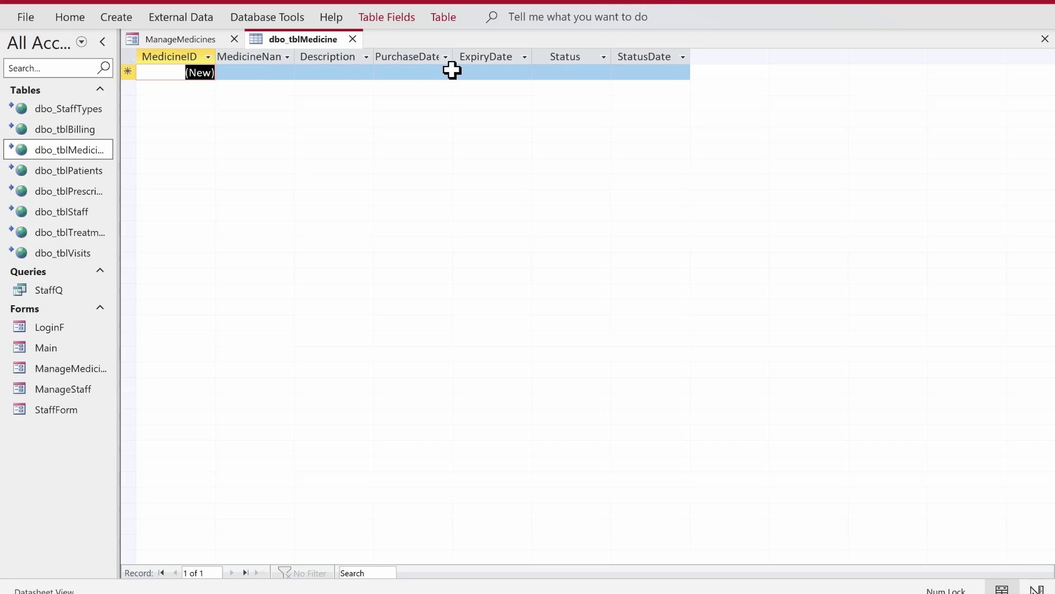
click(352, 39)
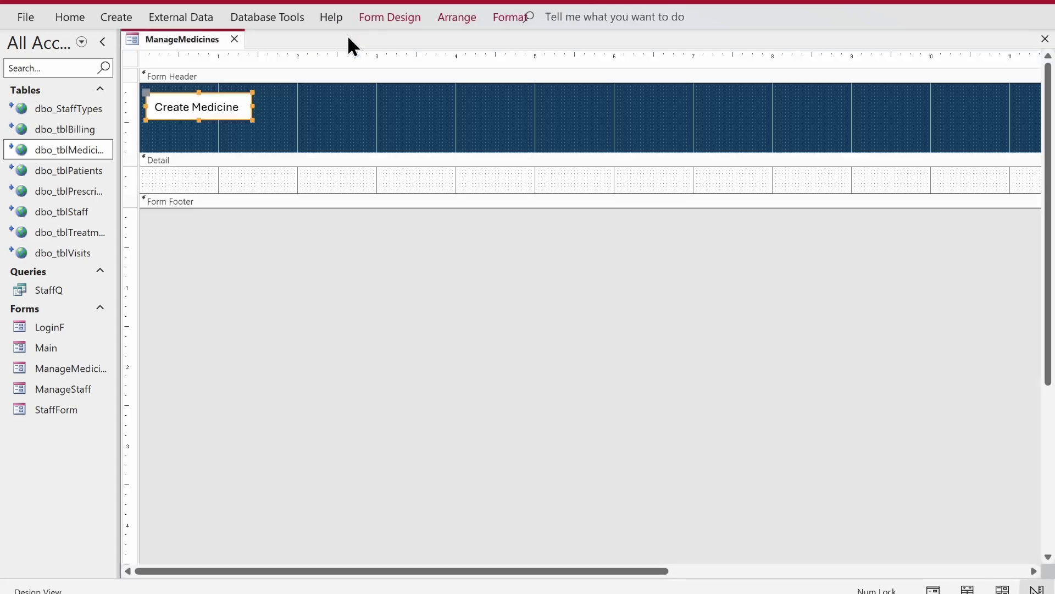
Step: Show the properties of the whole ManageMedicines form and clear its Record Source
click(398, 17)
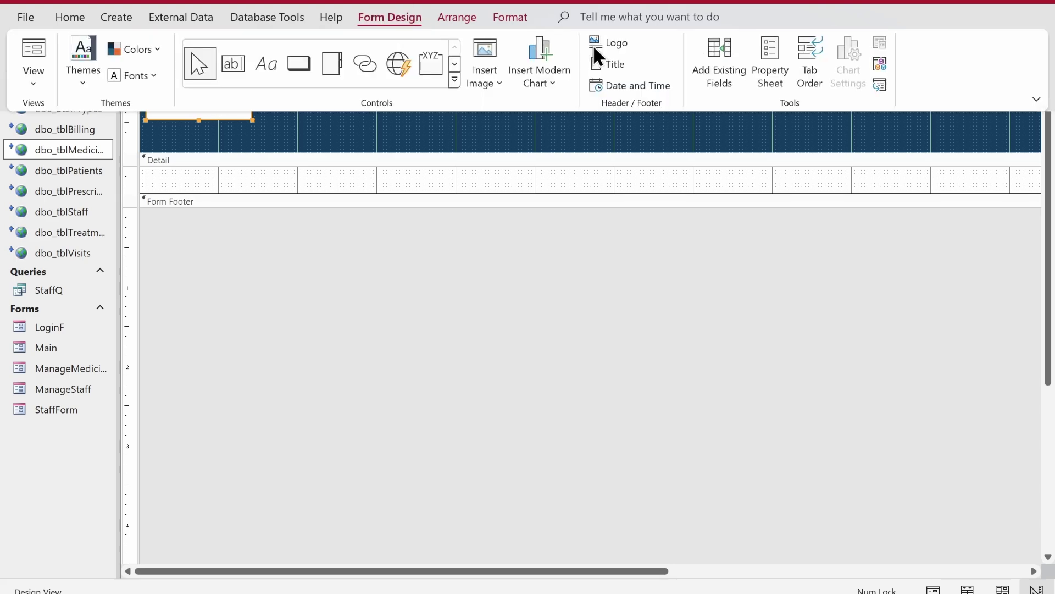
click(560, 143)
click(132, 61)
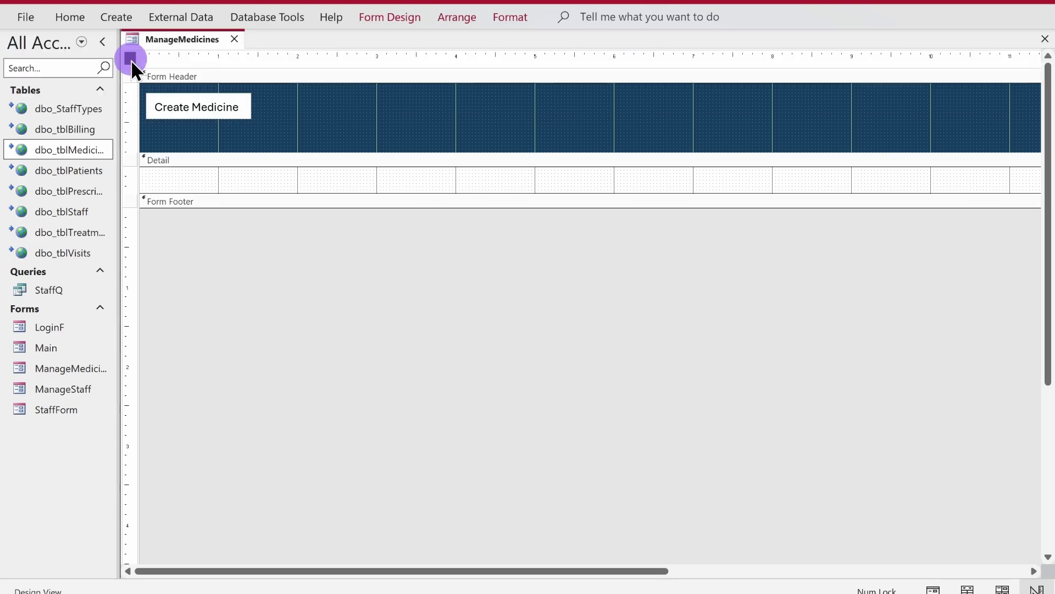
double_click(130, 59)
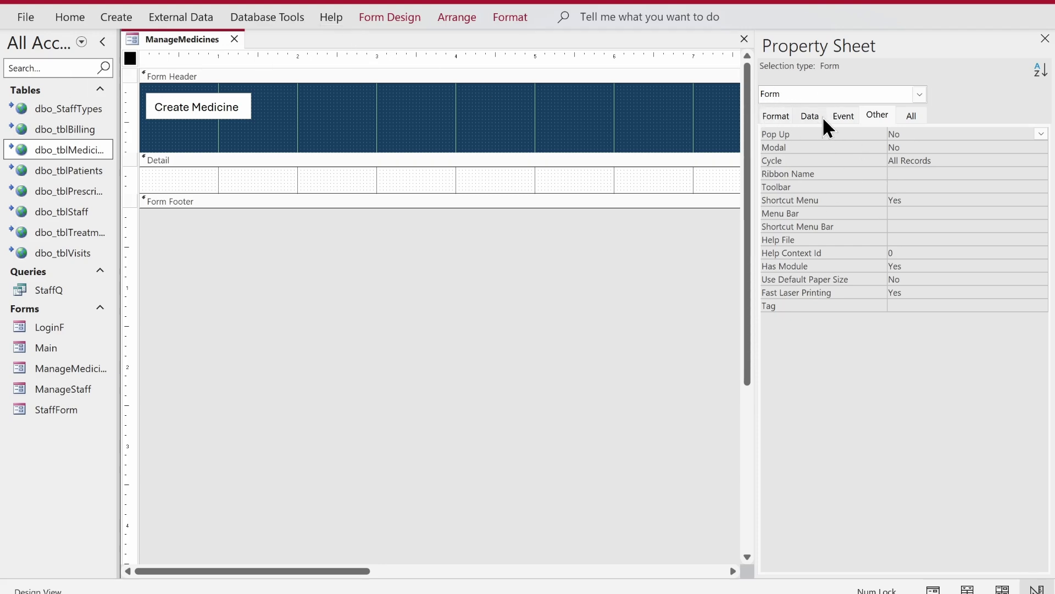
click(810, 115)
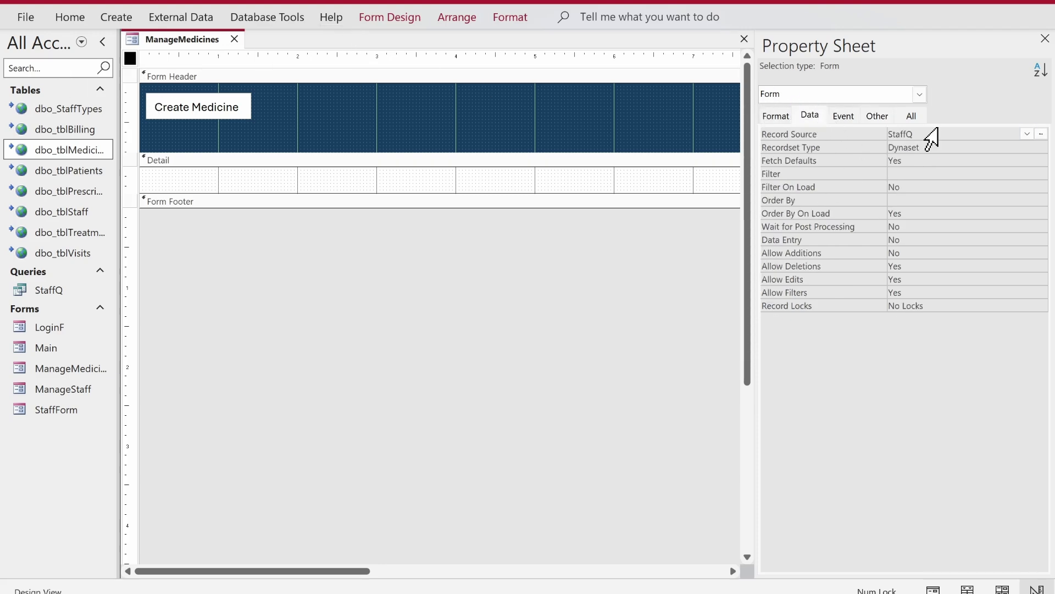
click(856, 133)
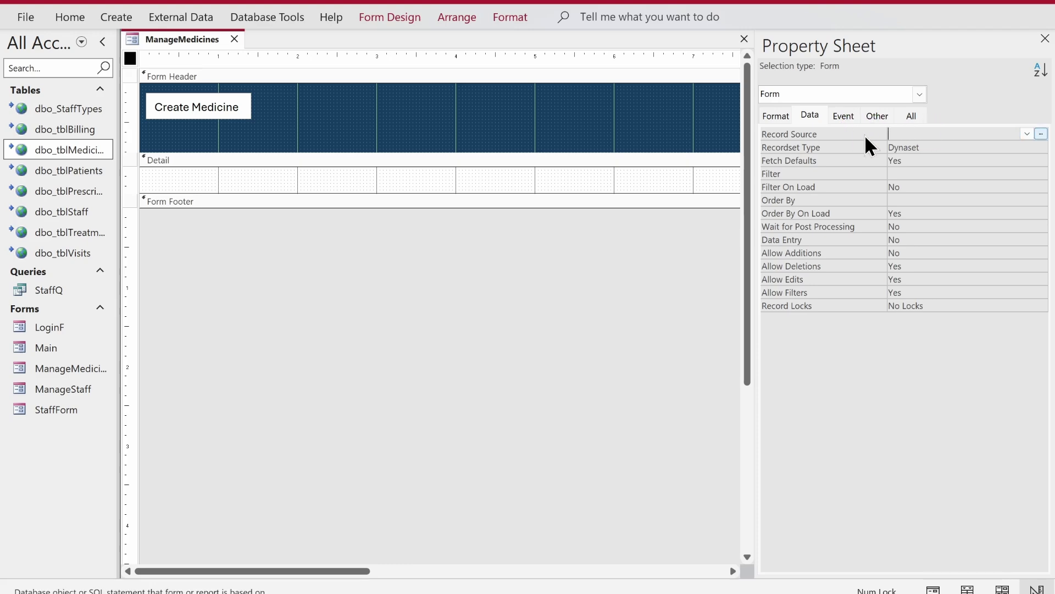
key(Return)
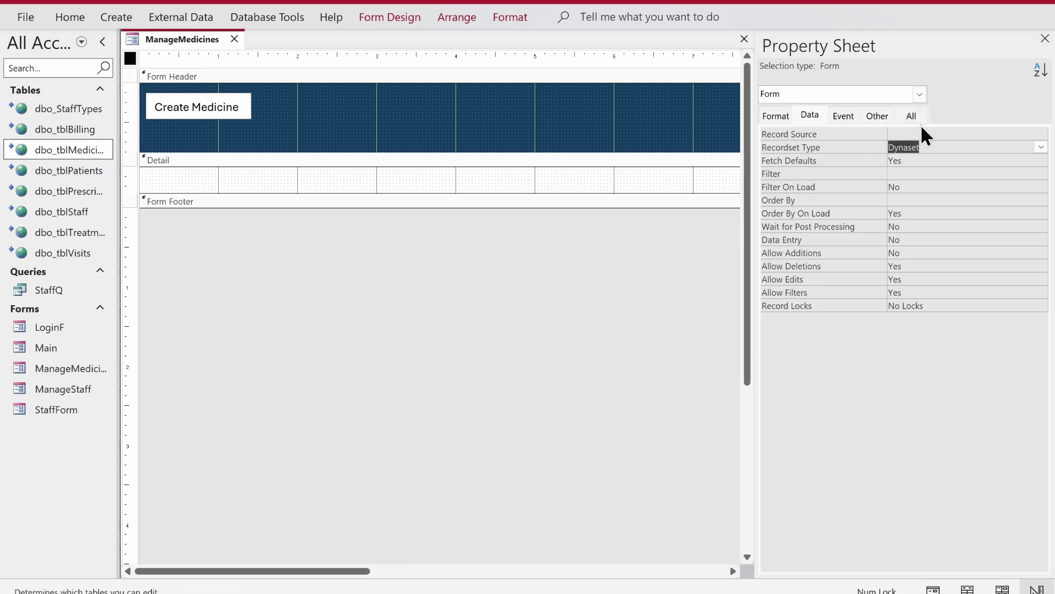
Step: Set the form's Record Source to dbo_tblMedicine and save the form
click(932, 134)
click(1027, 133)
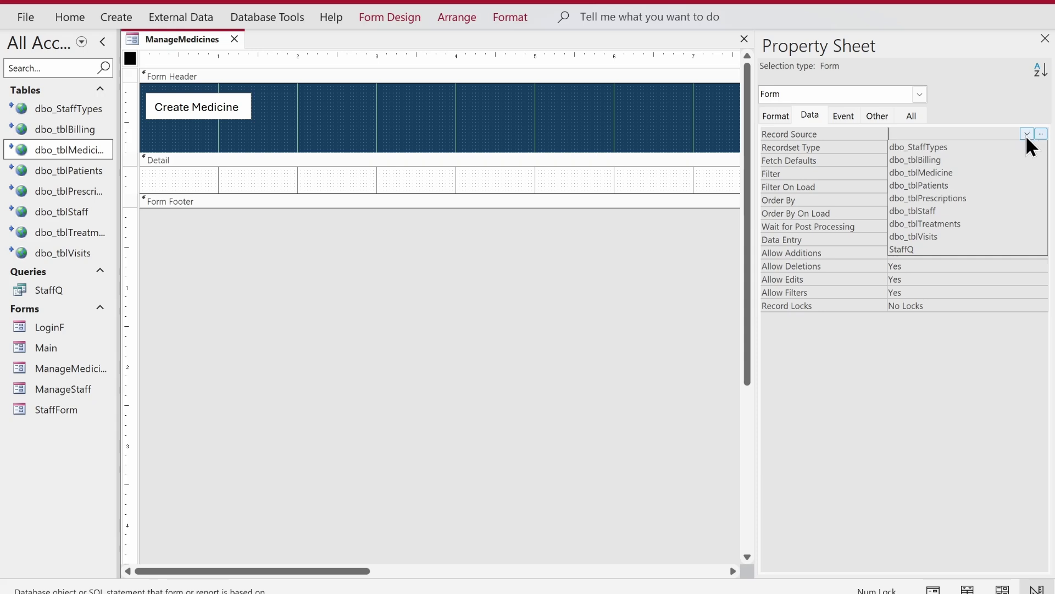
click(989, 173)
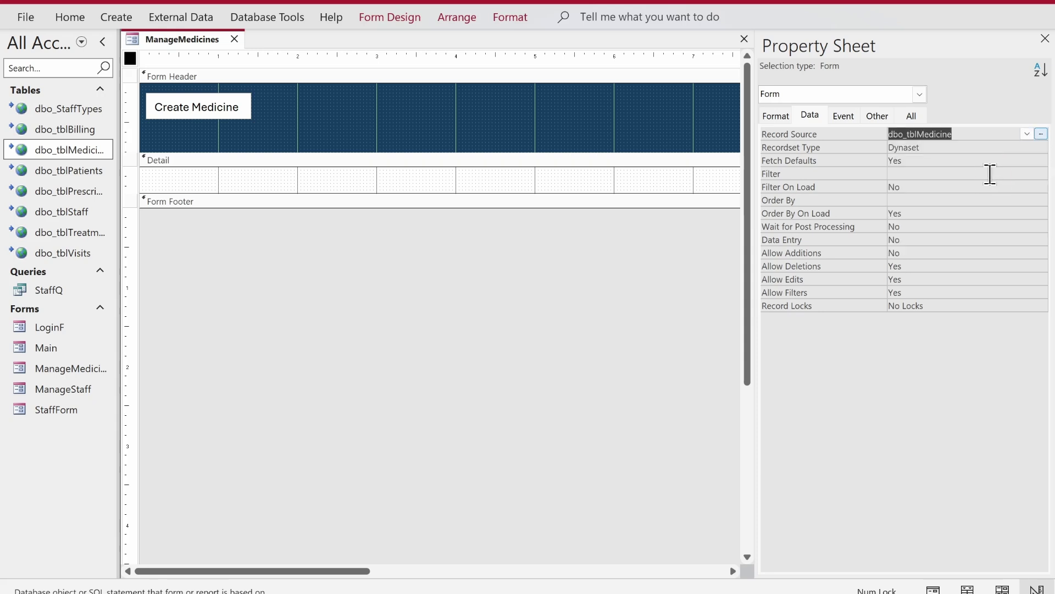
right_click(181, 53)
click(219, 52)
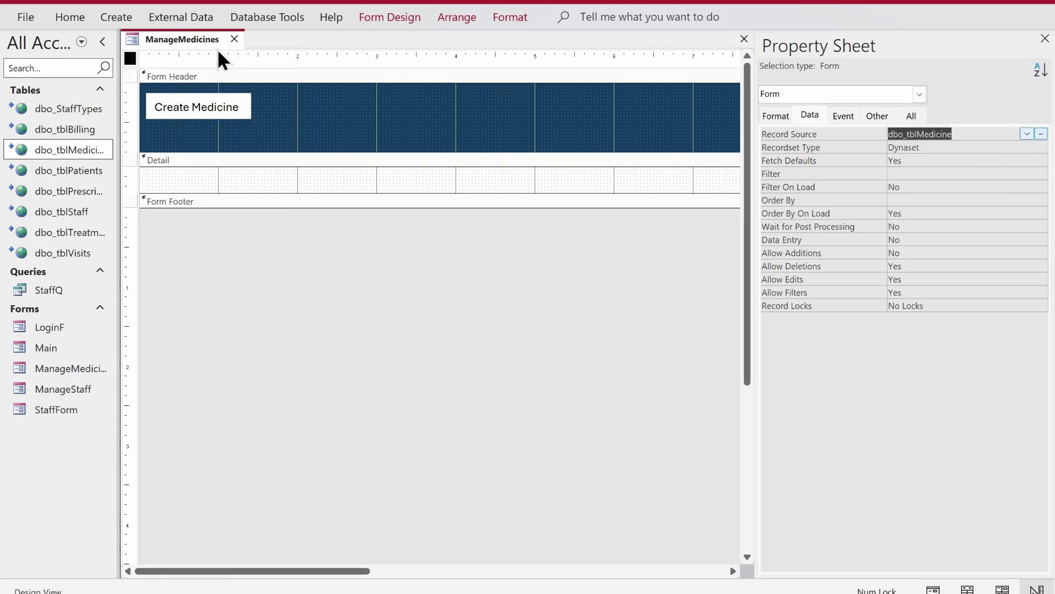
Step: Add all seven dbo_tblMedicine fields, from MedicineID through StatusDate, to the Detail section
click(401, 17)
click(718, 83)
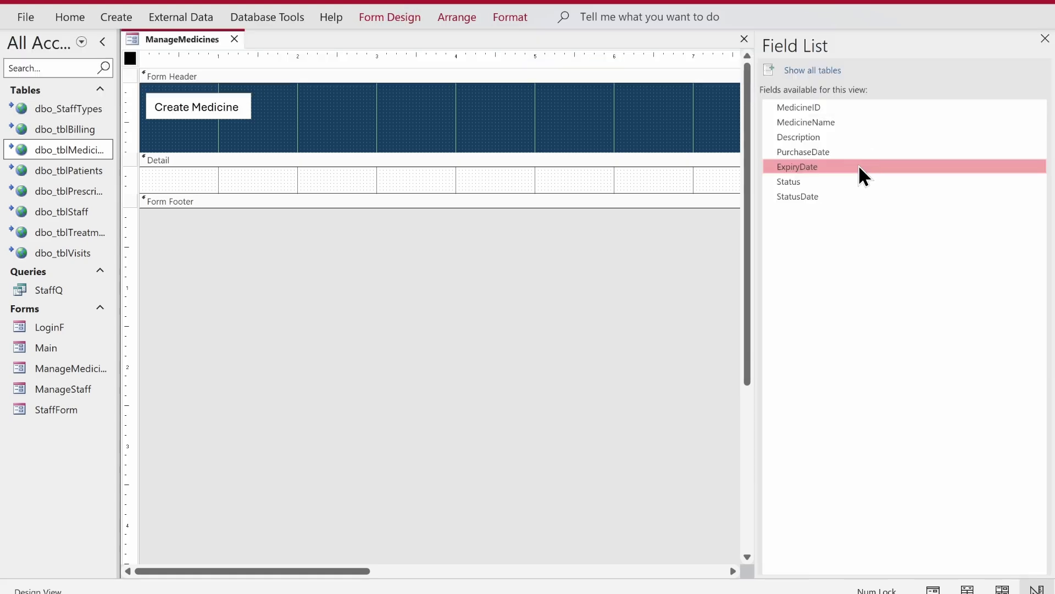
click(819, 109)
key(shift+Down)
key(shift+Down)
key(shift+Down)
key(shift+Down)
key(shift+Down)
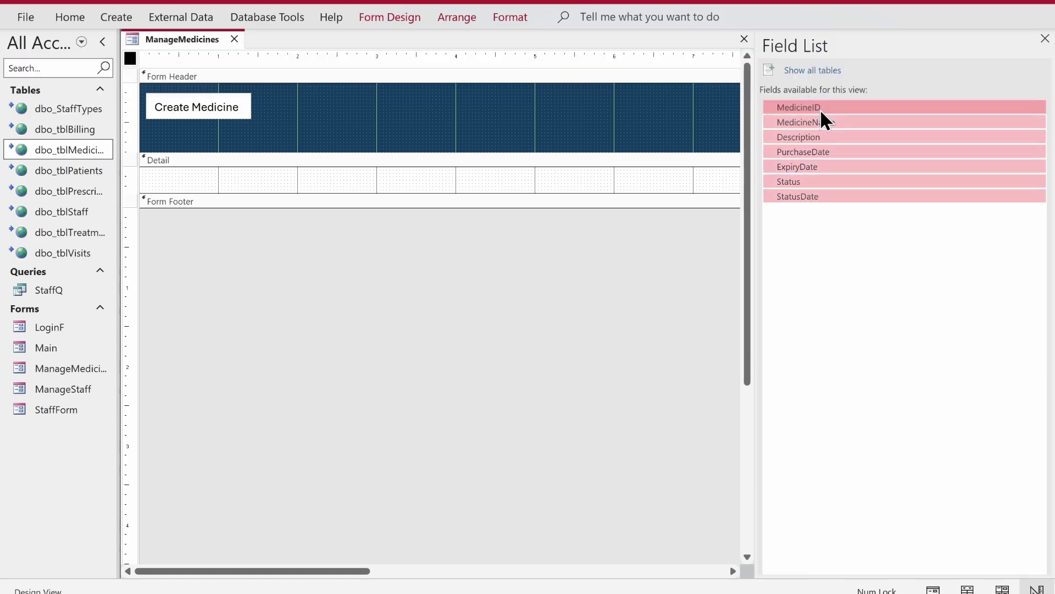
drag(804, 116, 414, 174)
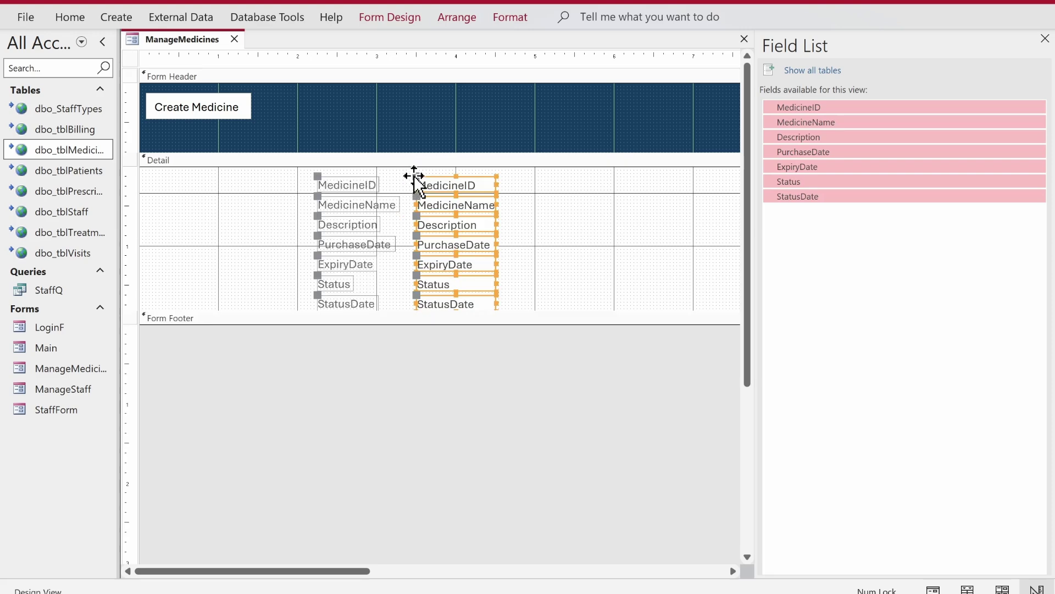
click(539, 189)
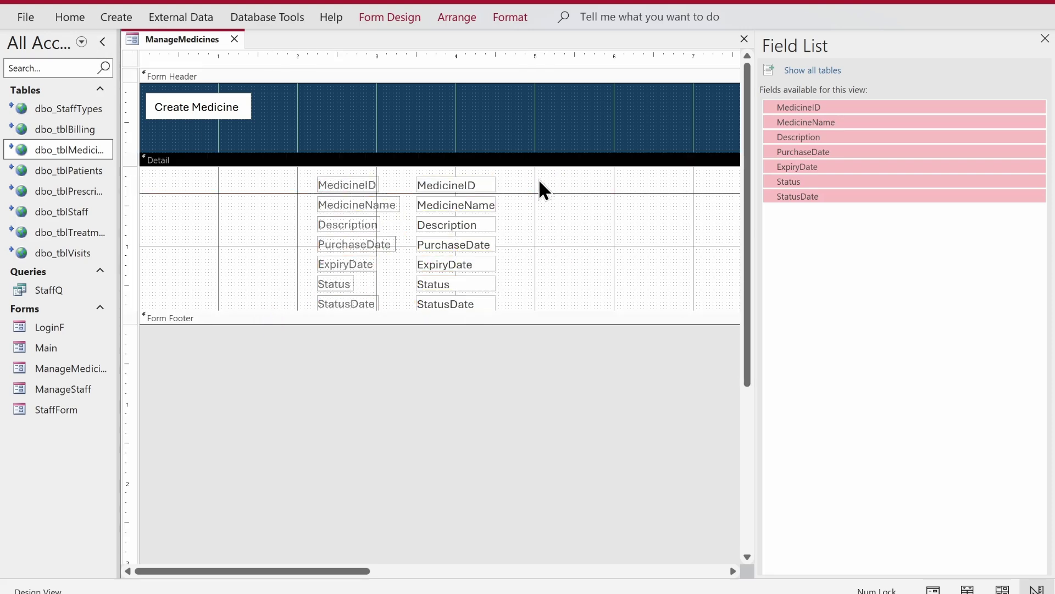
Step: Try to move the horizontal line crossing the fields down below StatusDate, and undo that move
click(547, 195)
drag(545, 193, 544, 276)
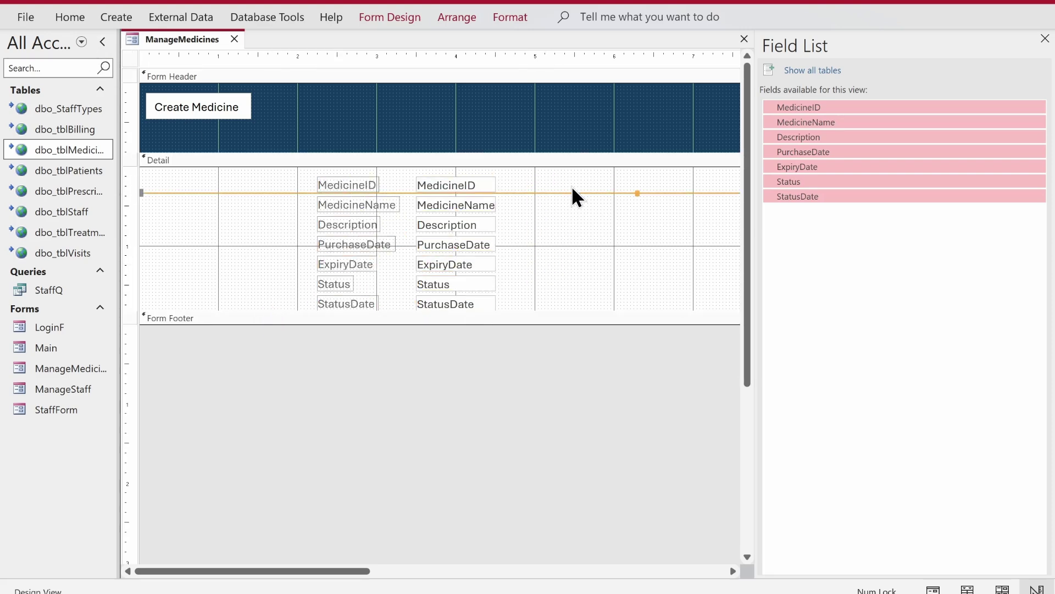
drag(572, 193, 570, 357)
click(570, 312)
click(558, 318)
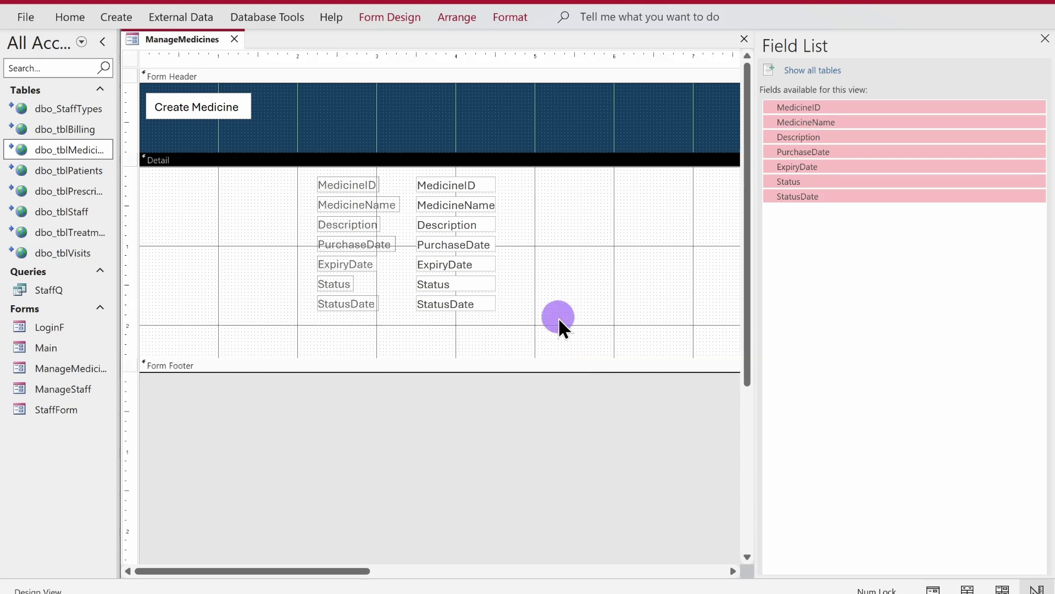
click(558, 334)
click(554, 371)
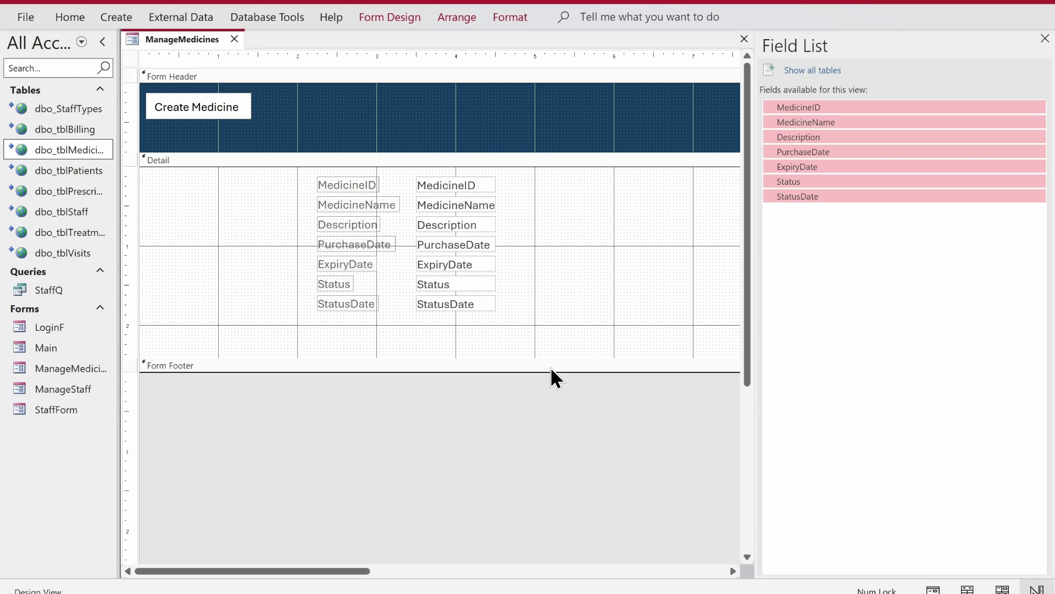
key(ctrl+z)
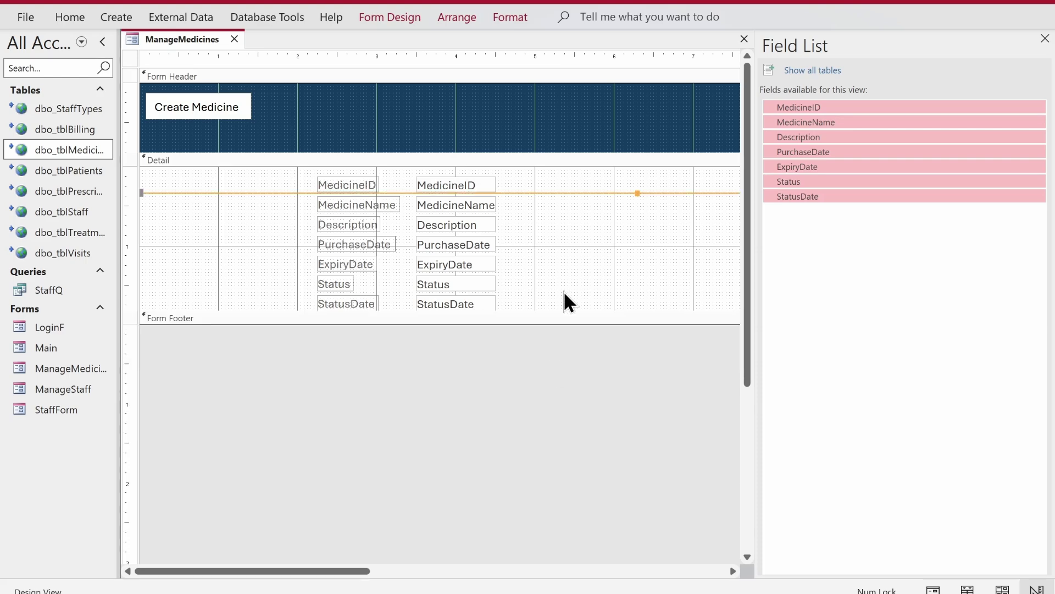
Step: Extend the Detail section to about 3.3 inches high and move the horizontal line below the fields, at about 2.2 inches
click(558, 419)
drag(559, 419, 559, 426)
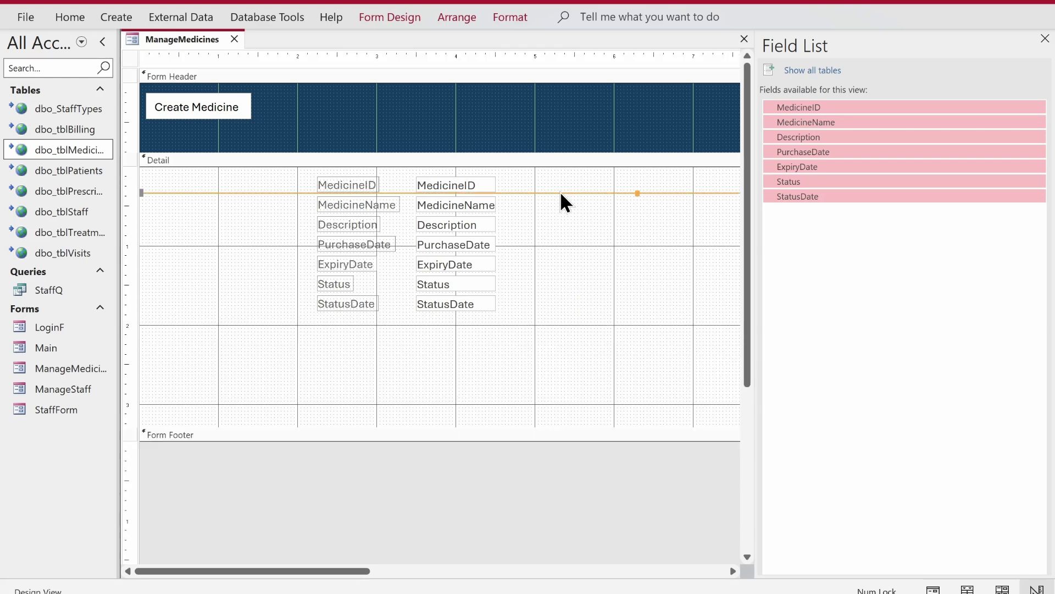
drag(561, 192, 307, 165)
Step: Set the font color of all seven field labels and text boxes to black
click(79, 18)
click(742, 86)
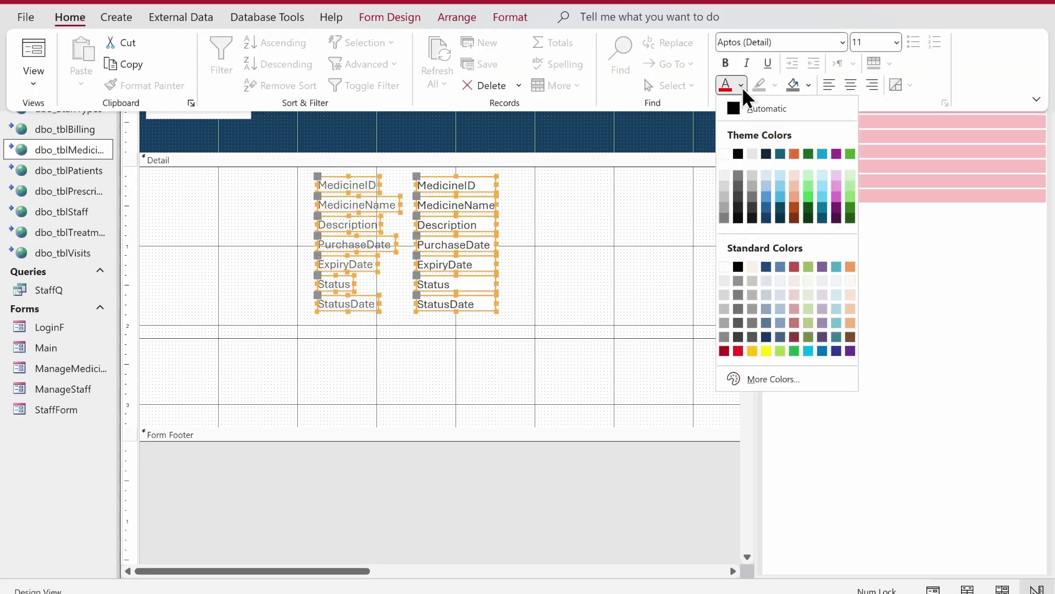
click(739, 153)
Step: Arrange the selected labels and text boxes in a Tabular layout and close the Field List
right_click(439, 265)
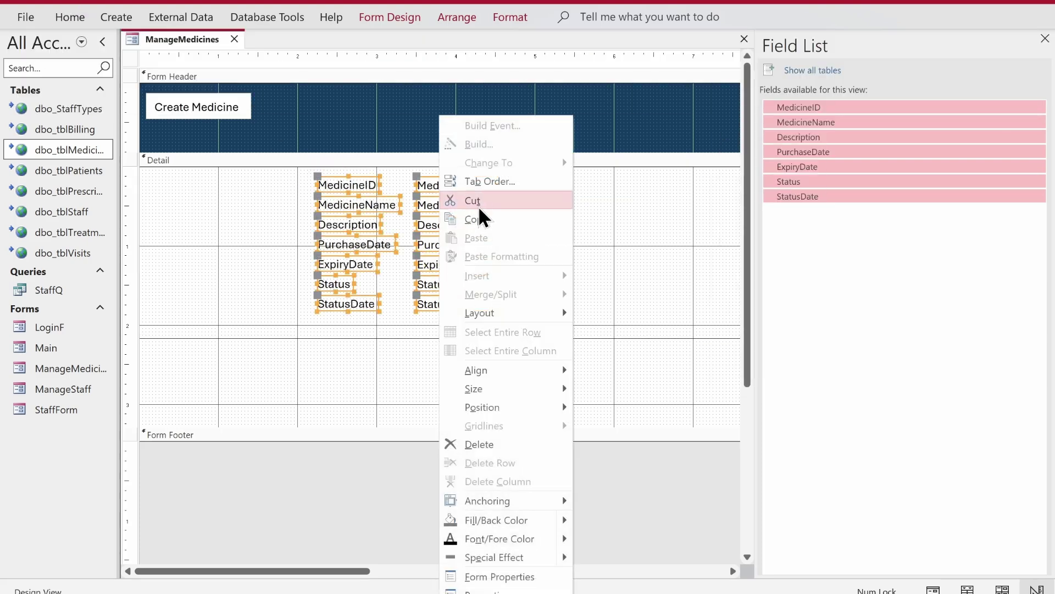
mouse_move(506, 314)
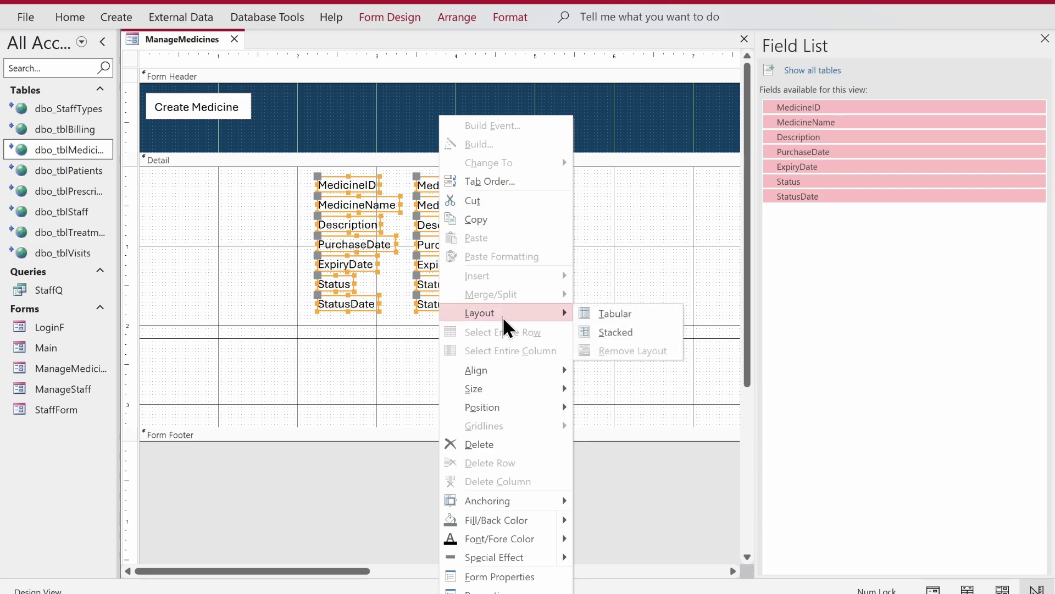
click(618, 314)
click(1045, 38)
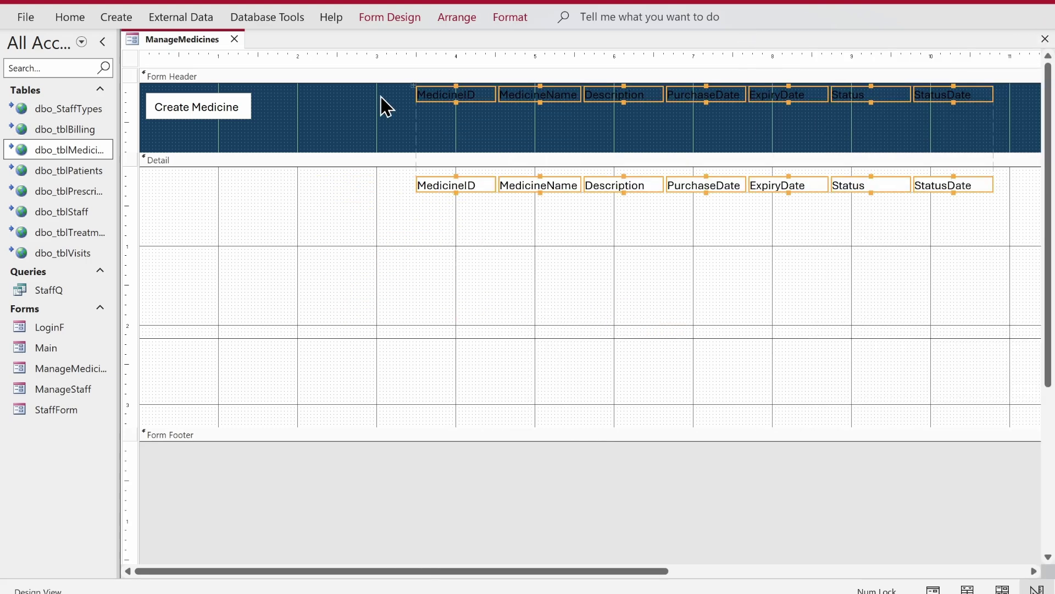
Step: Move the row of heading labels to the bottom of the Form Header and the text boxes to the top of the Detail section
click(410, 98)
click(427, 94)
drag(427, 94, 438, 144)
click(414, 185)
drag(427, 185, 426, 151)
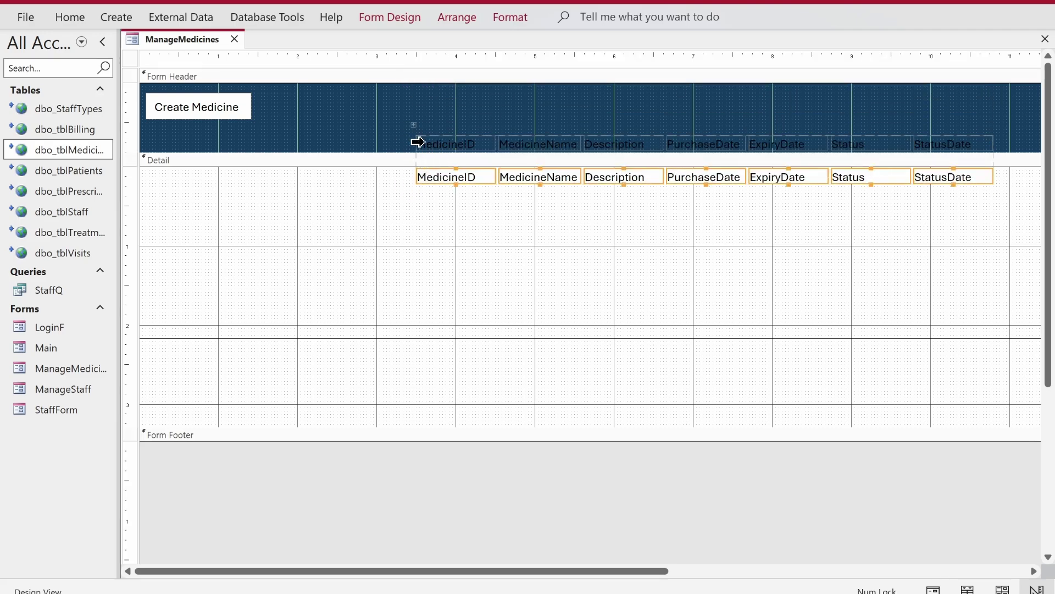
Step: Set the font color of all seven heading labels in the Form Header to white
click(421, 151)
click(82, 17)
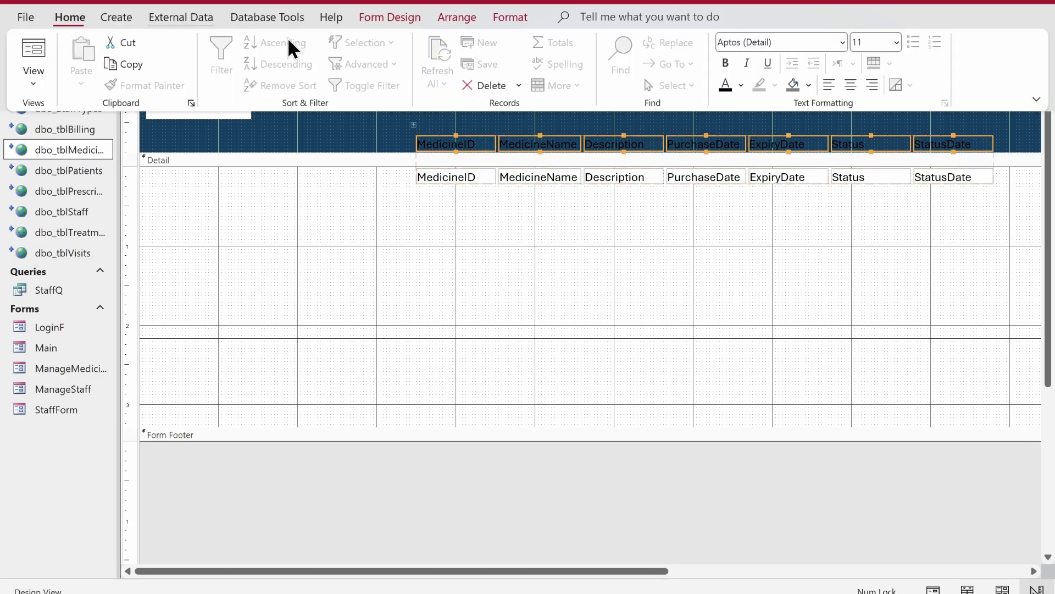
click(740, 85)
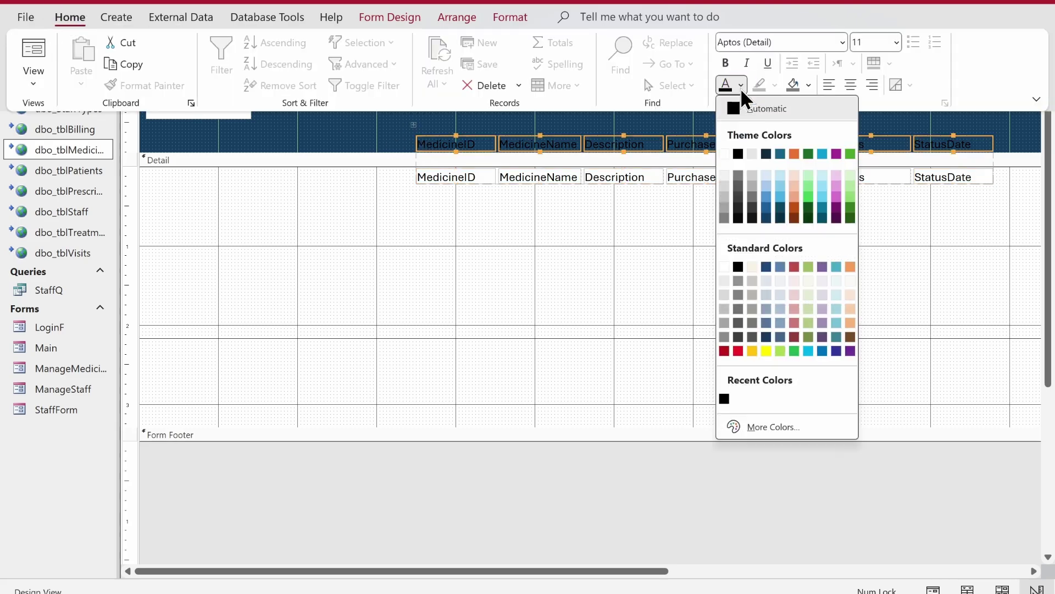
click(724, 154)
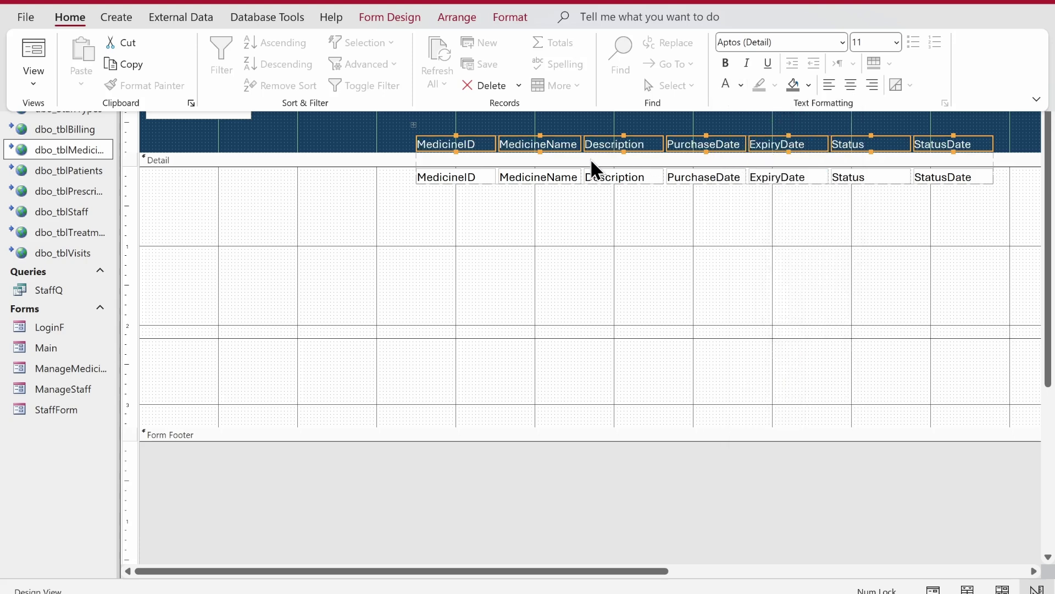
Step: Add a space to the first two heading captions so they read Medicine ID and Medicine Name
click(476, 136)
click(466, 143)
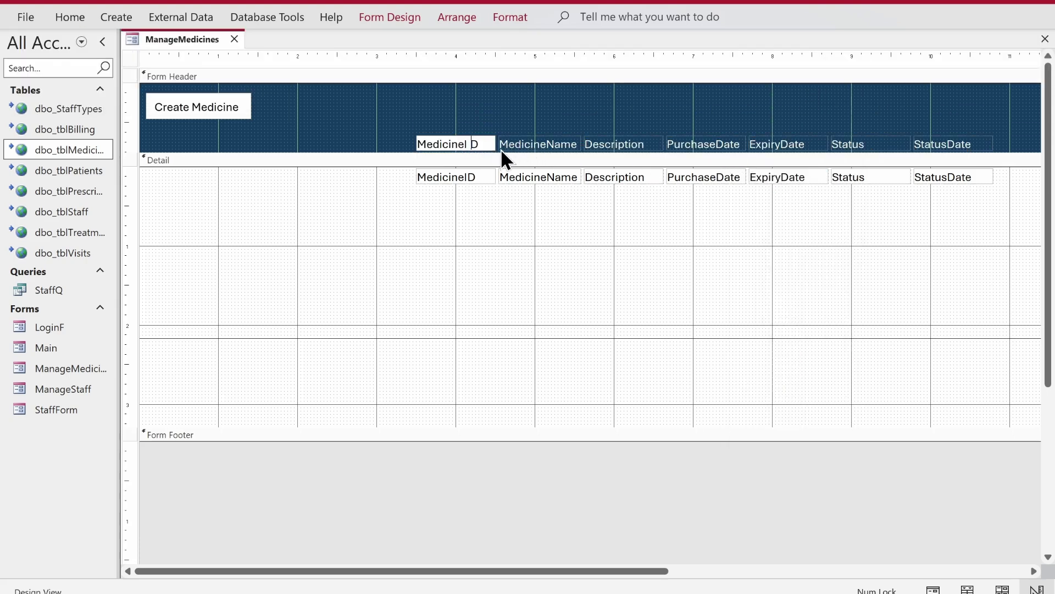
key(Return)
click(551, 144)
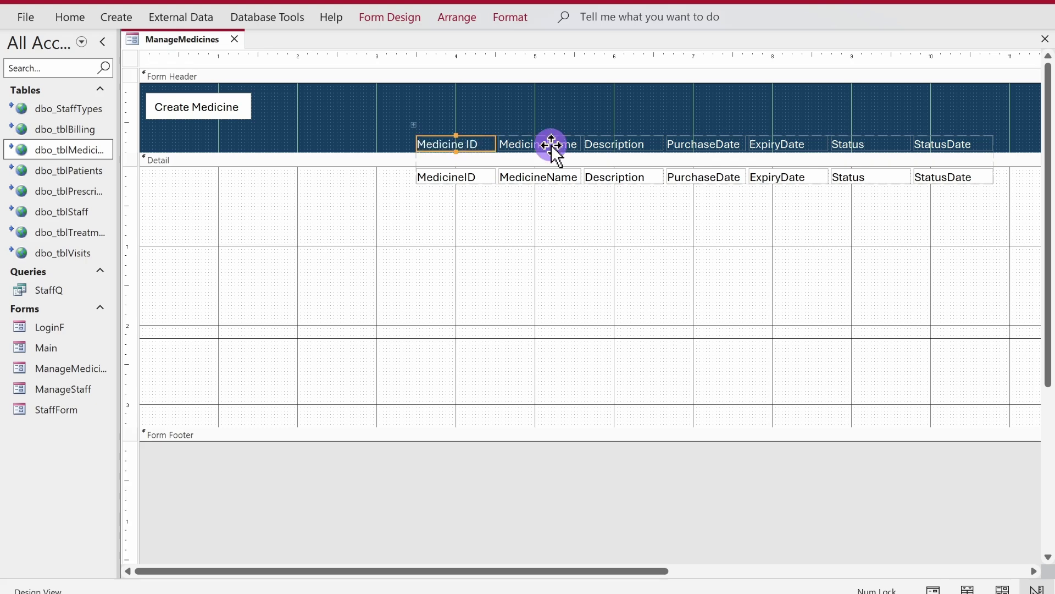
click(551, 144)
Step: Add a space to the three date heading captions so they read Purchase Date, Expiry Date and Status Date
click(713, 144)
click(713, 145)
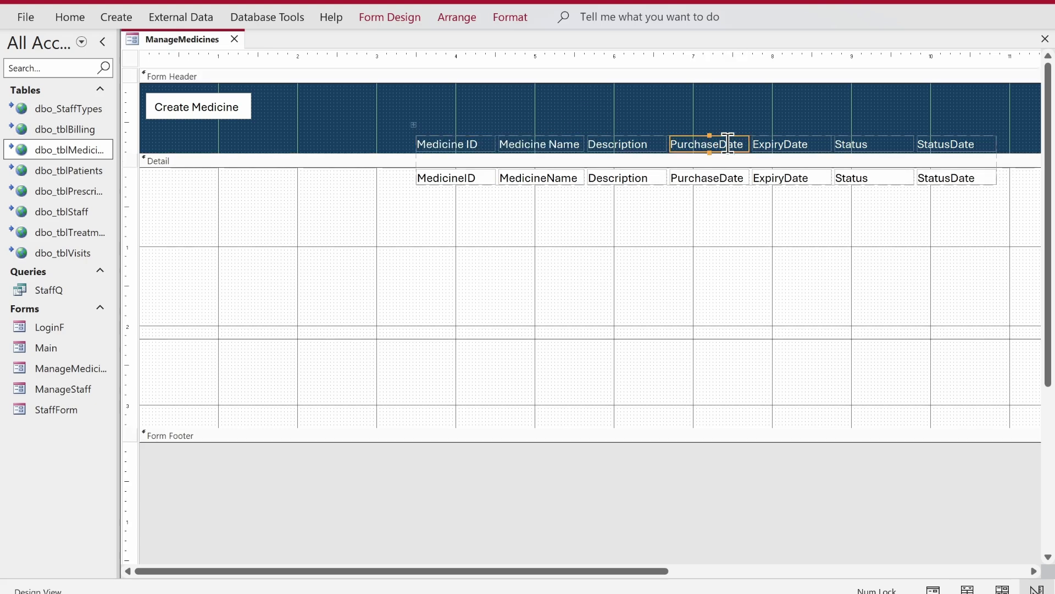
click(796, 142)
click(800, 144)
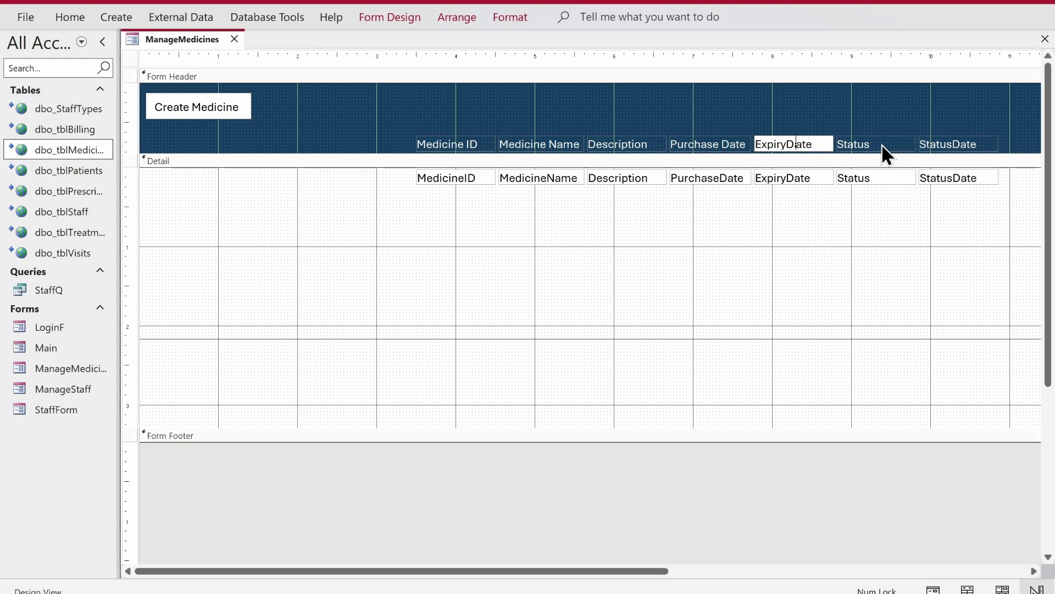
key(BackSpace)
text(D)
key(Left)
click(951, 143)
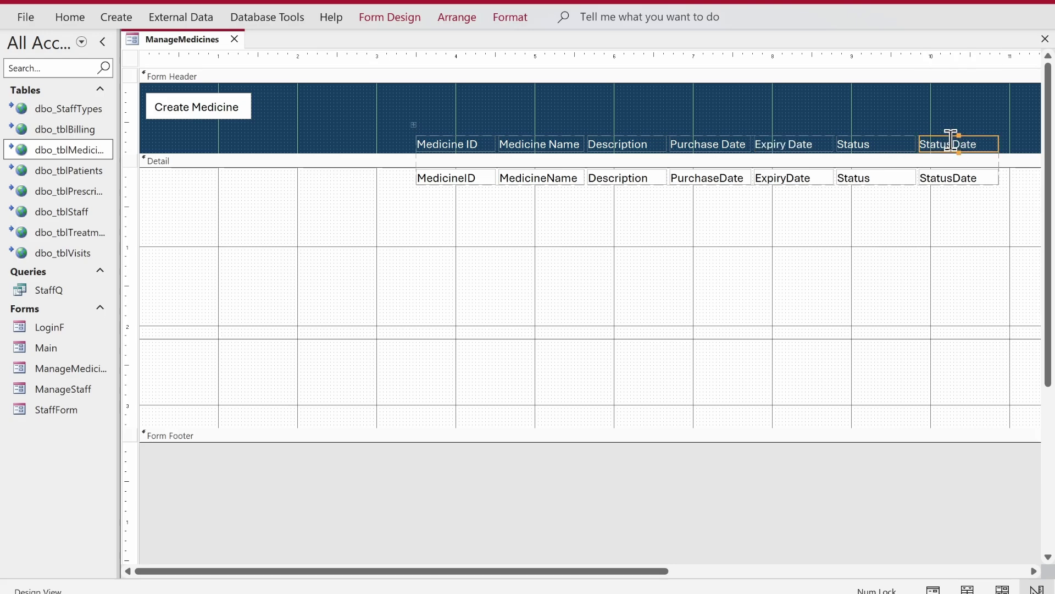
click(961, 144)
click(843, 219)
Step: Move the whole tabular layout of headings and text boxes to the left edge of the form
click(478, 145)
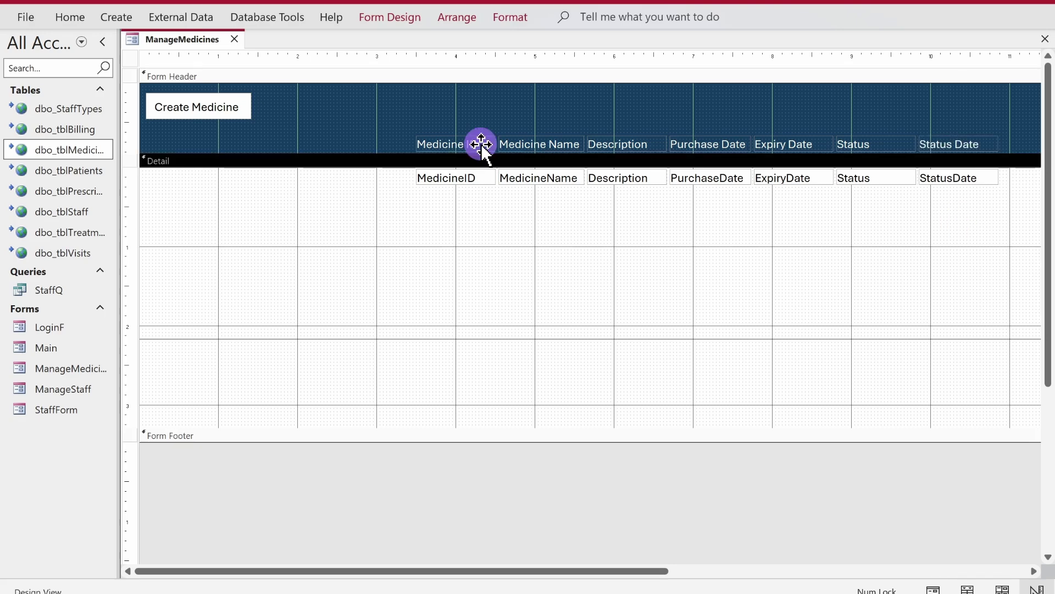
click(454, 111)
click(424, 144)
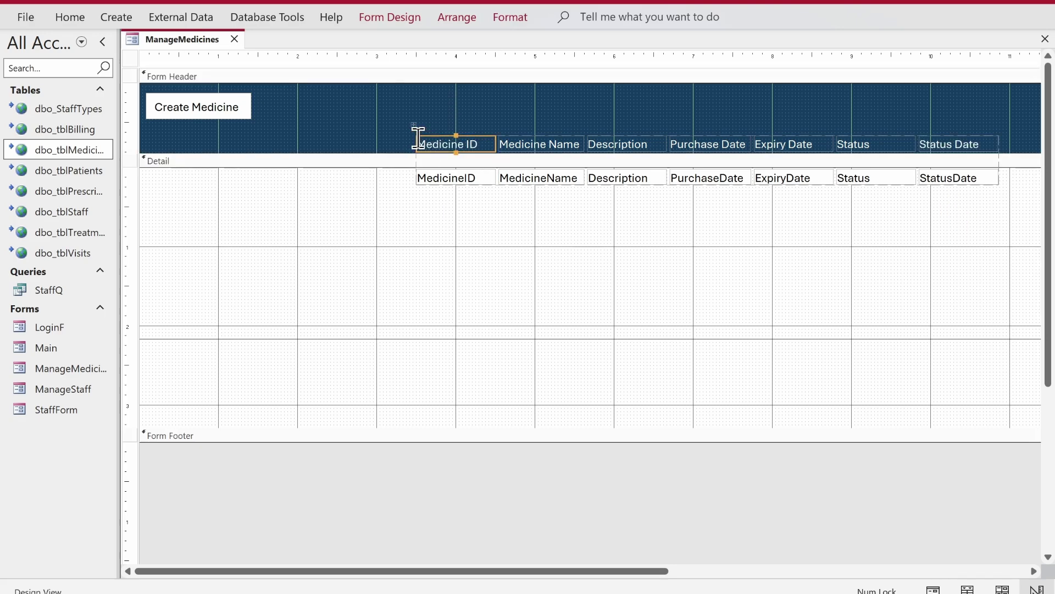
click(414, 126)
drag(460, 141, 192, 144)
drag(792, 220, 204, 146)
click(146, 125)
Step: Make the outlines of all seven text boxes in the Detail section transparent
click(709, 246)
drag(740, 214, 162, 171)
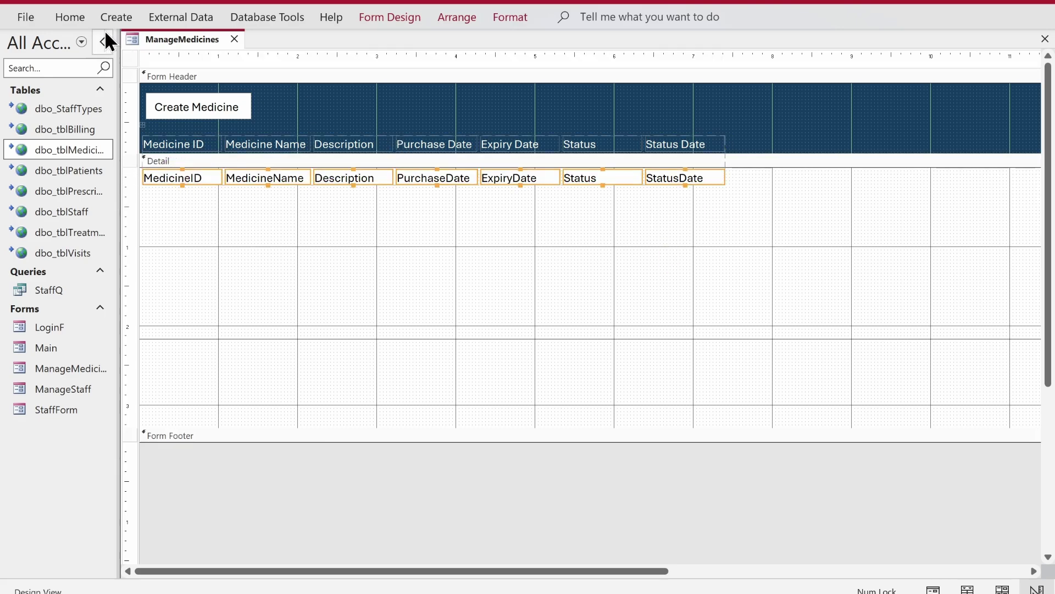
click(511, 17)
click(786, 65)
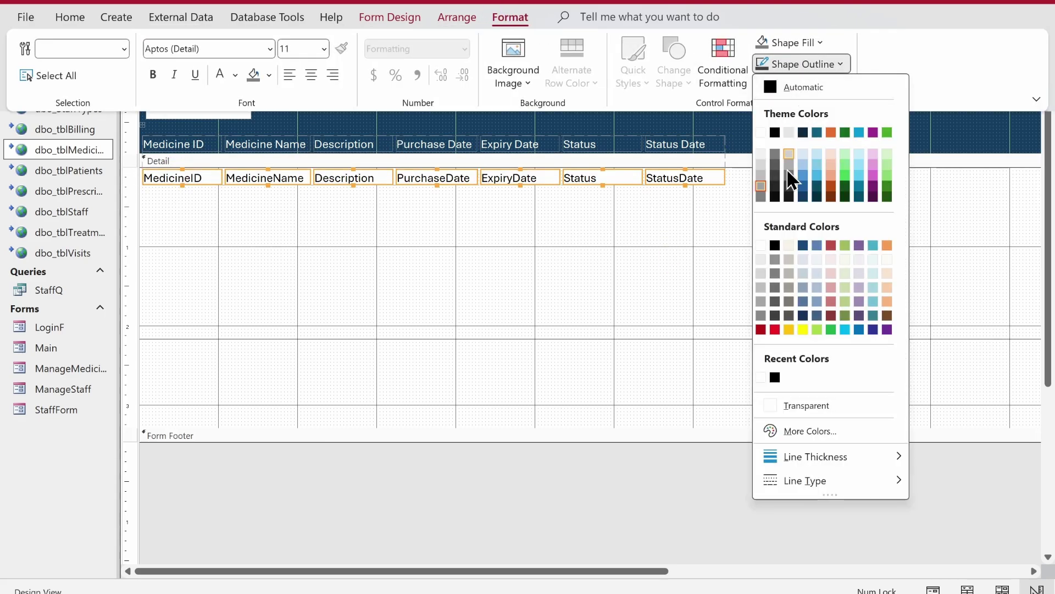
click(817, 406)
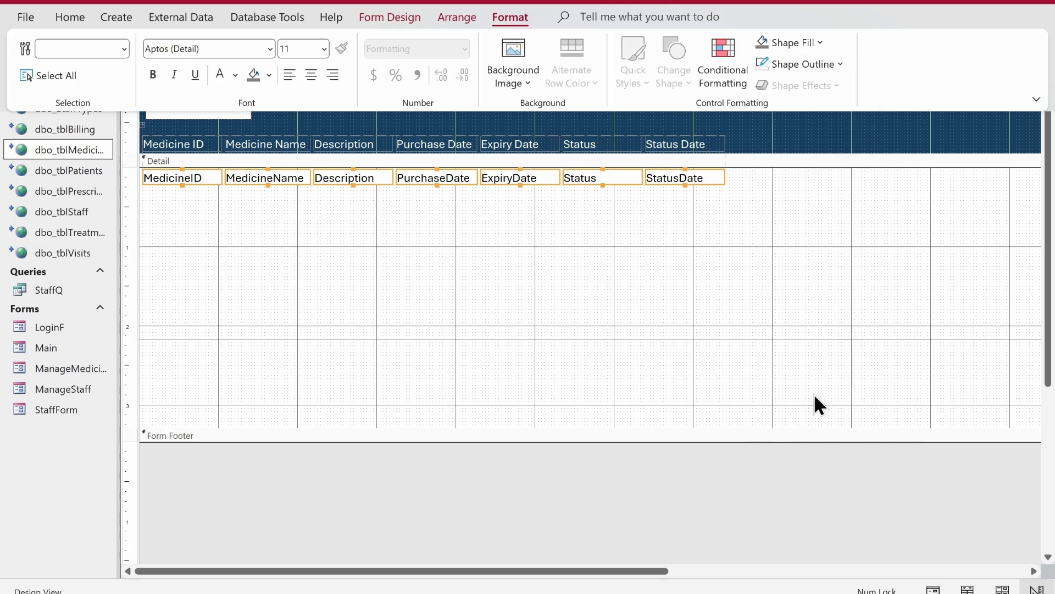
Step: Show the properties of the seven text boxes in the Detail section and set their Height to 0.3 inches
click(323, 199)
click(390, 17)
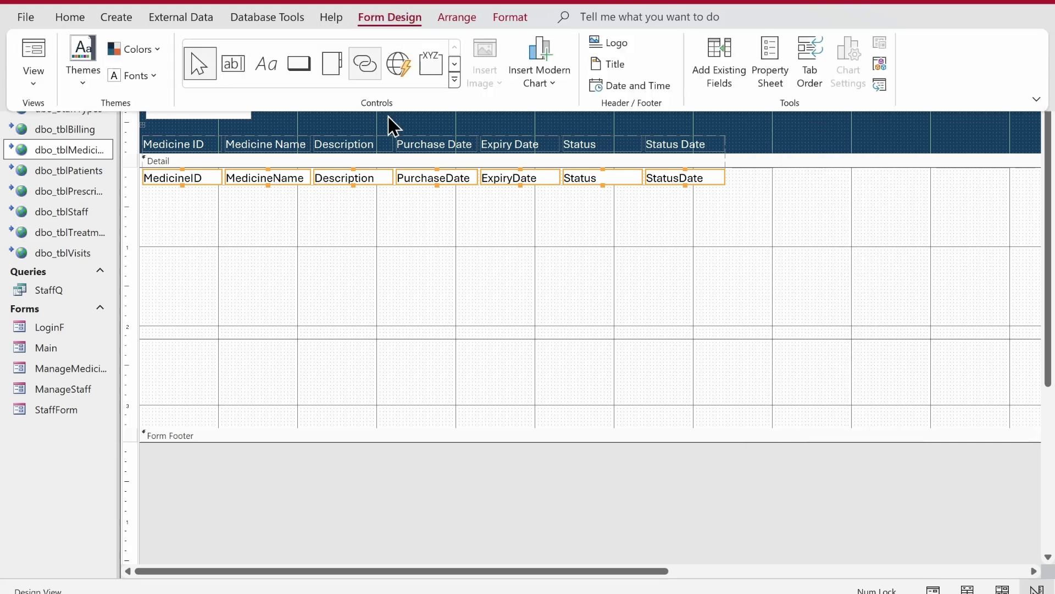
click(772, 77)
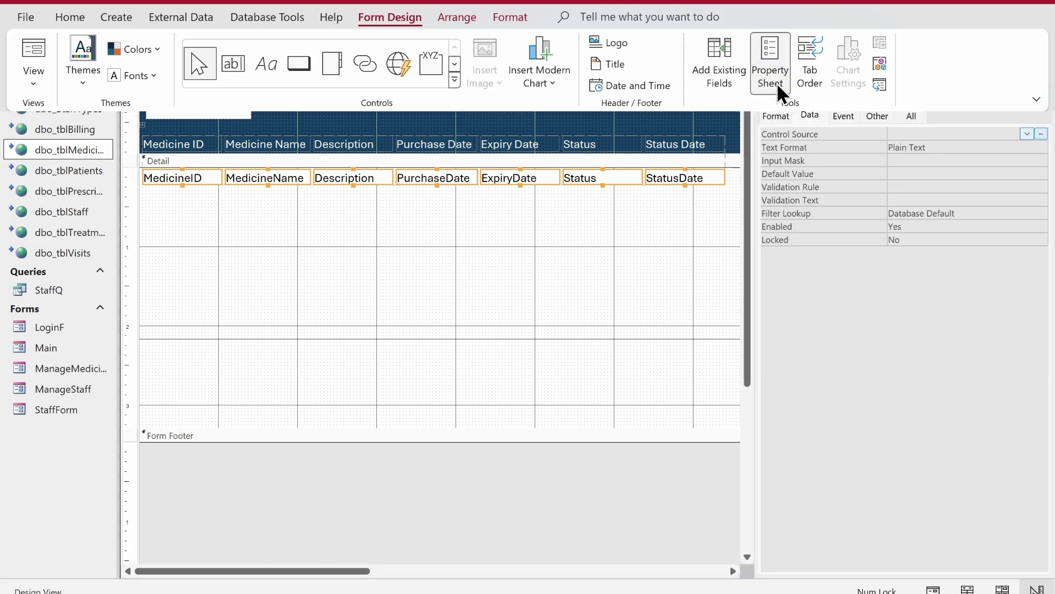
click(786, 117)
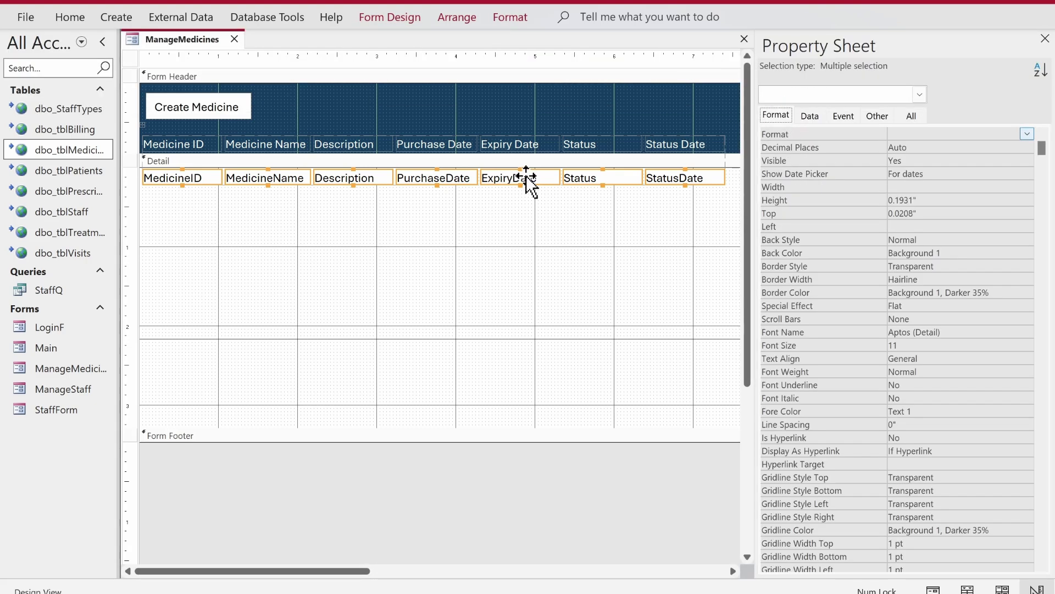
click(918, 200)
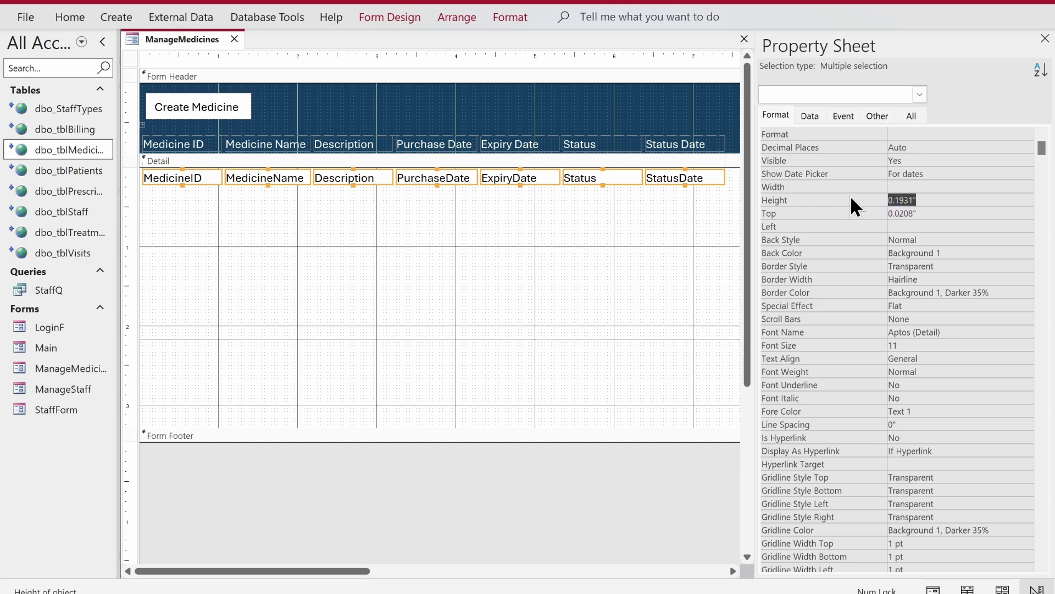
text(0.3)
key(Return)
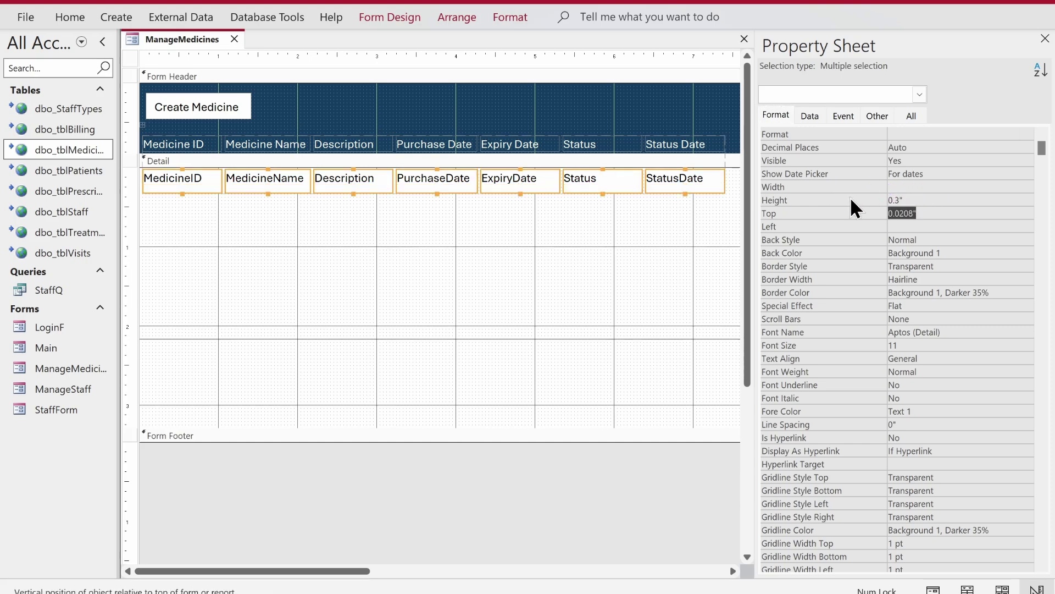
Step: Set the Top Margin of the seven text boxes in the Detail section to 0.04 inches and close their properties
scroll(917, 451, down, 6)
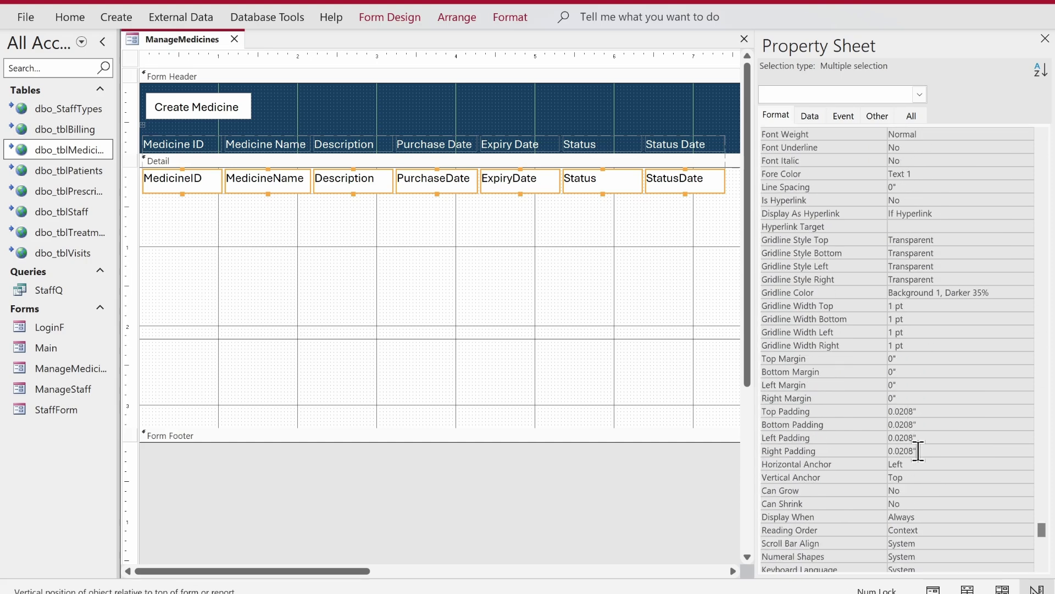
click(875, 358)
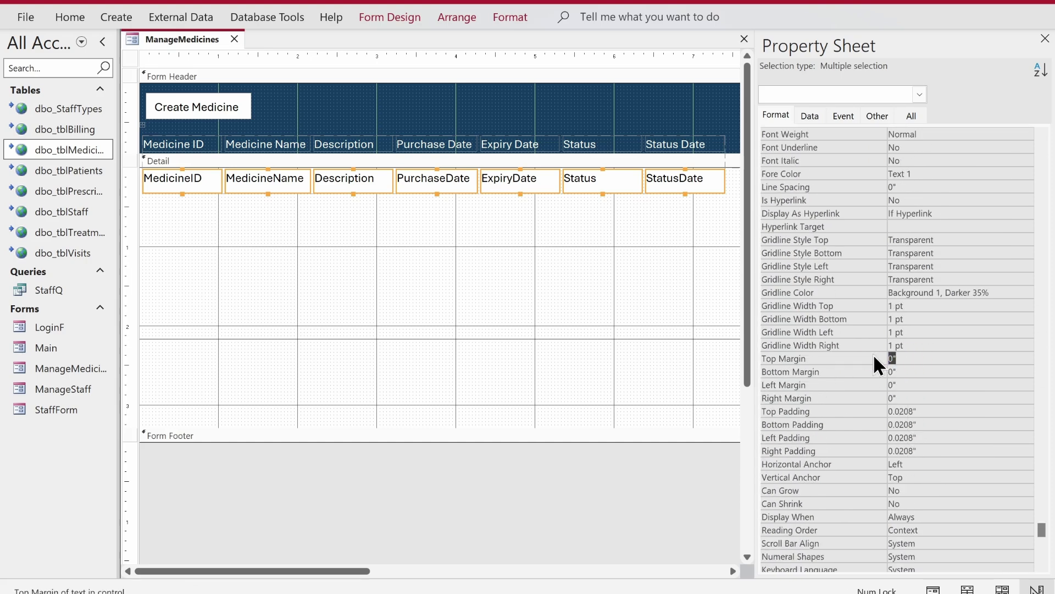
text(0.04)
key(Return)
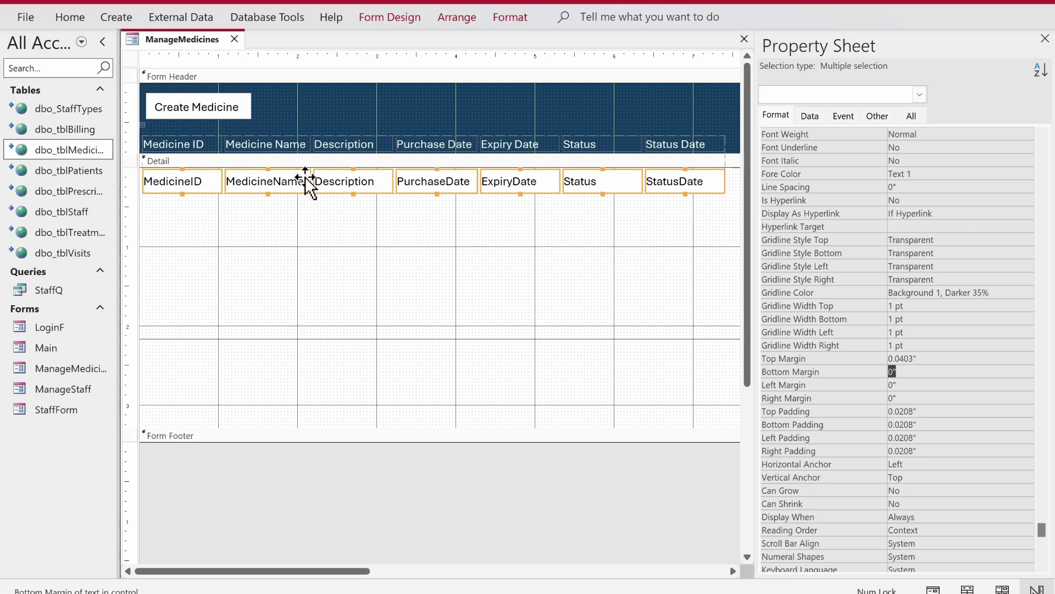
click(1045, 38)
click(665, 264)
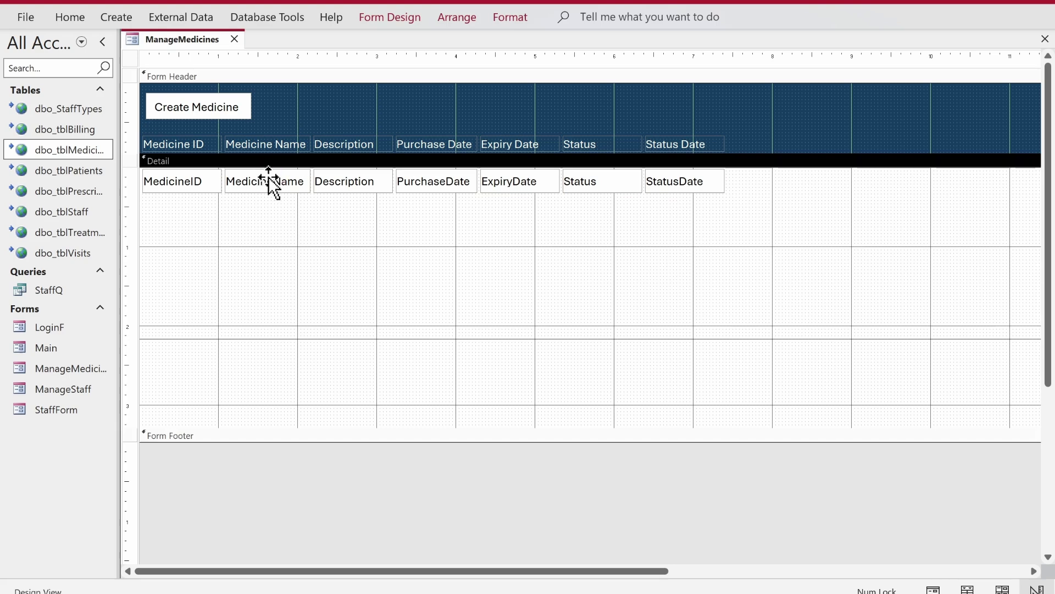
Step: Widen the MedicineName column to about 2.5 inches and the Description column to about 2.4 inches
click(269, 178)
drag(333, 209, 272, 146)
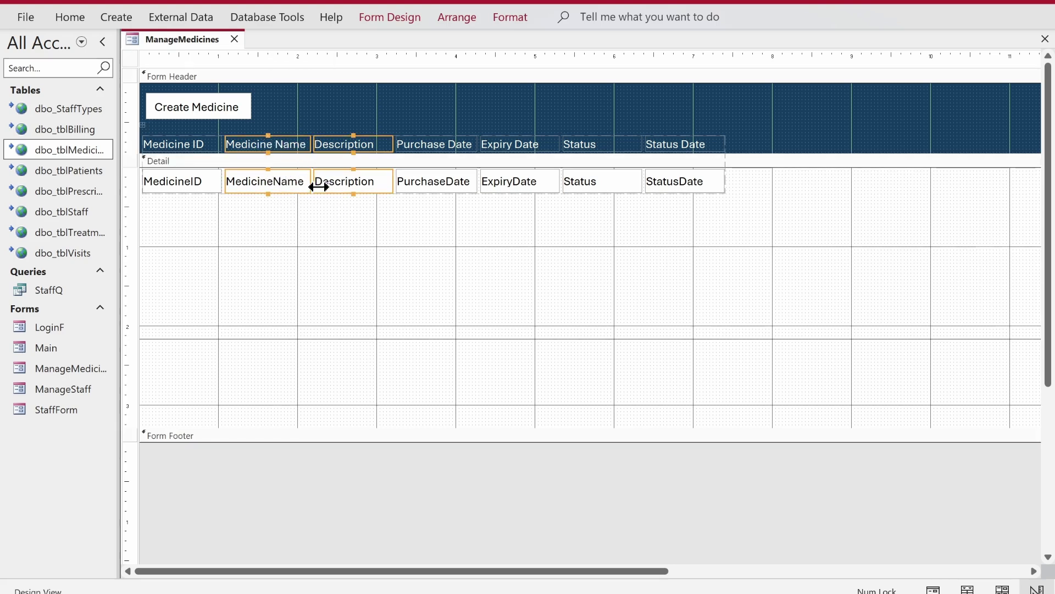
drag(319, 187, 394, 186)
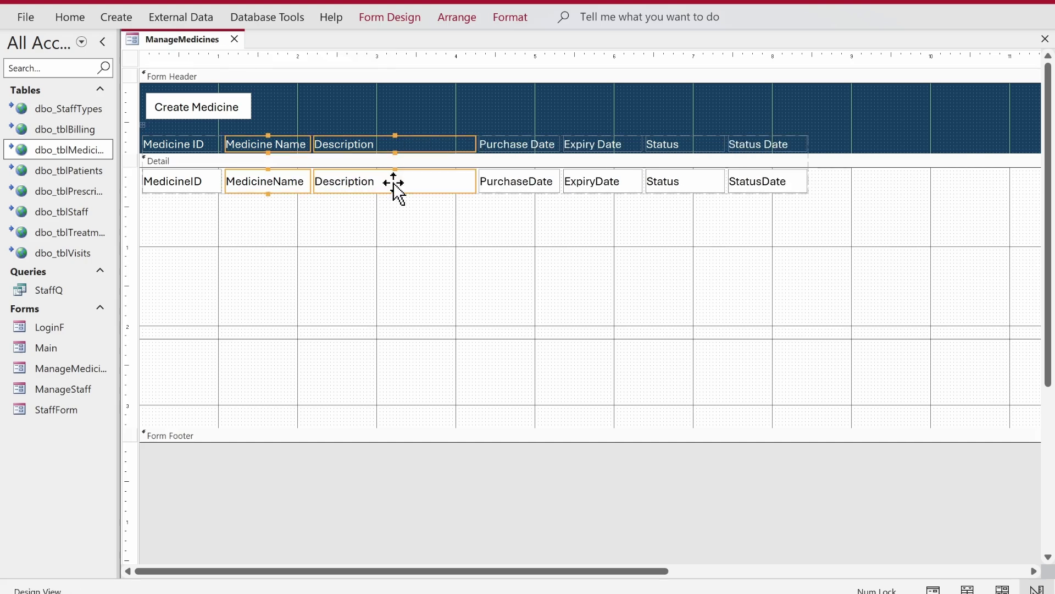
click(350, 233)
click(295, 186)
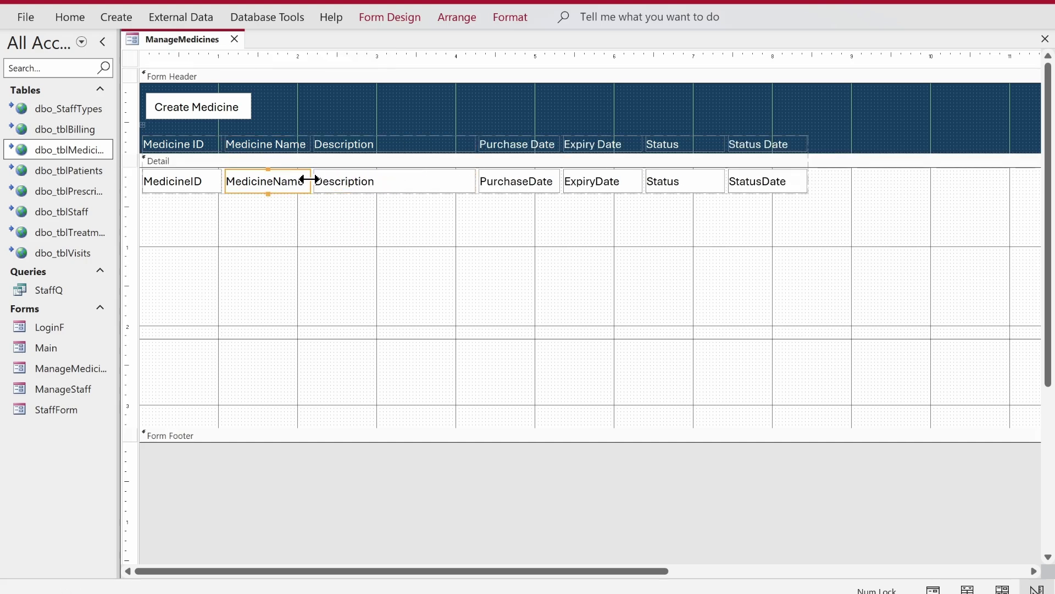
drag(310, 179, 422, 190)
click(580, 181)
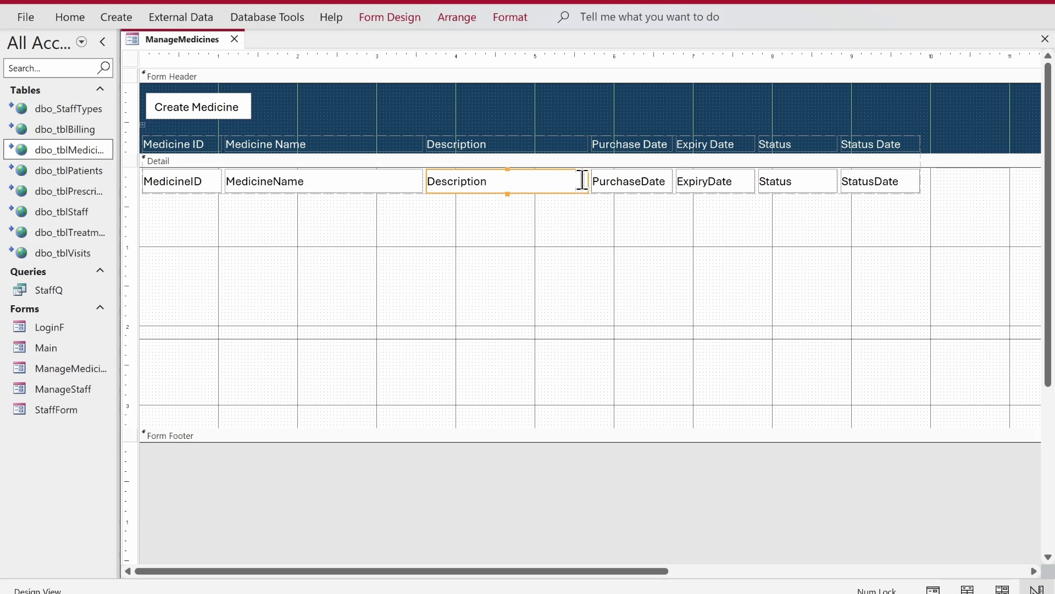
drag(586, 181, 614, 181)
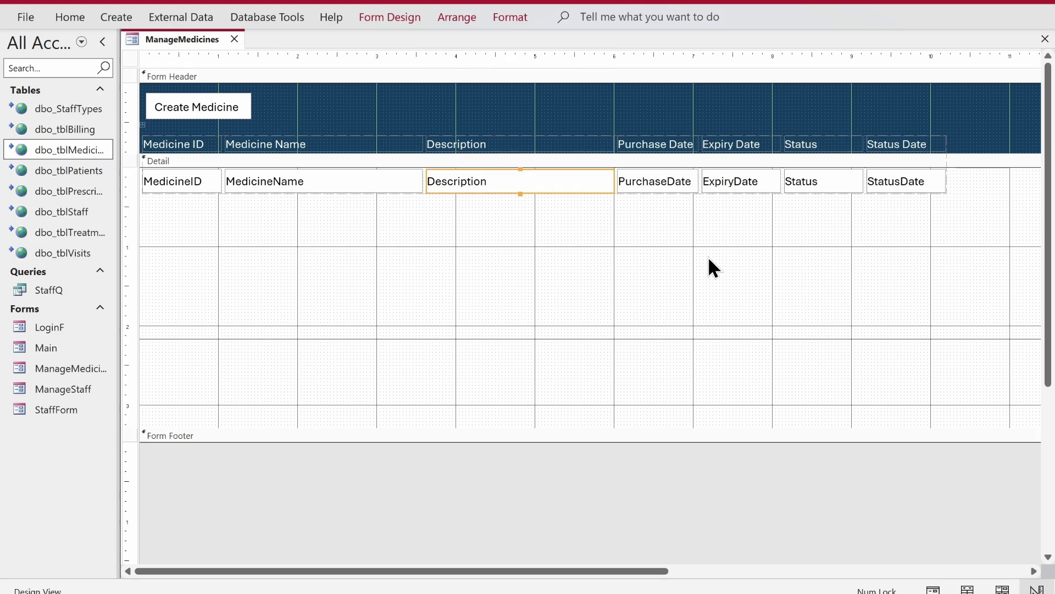
Step: Set the Width of the Purchase Date, Expiry Date and Status Date headings and their text boxes to 1.2 inches
drag(683, 229, 714, 127)
drag(908, 252, 917, 131)
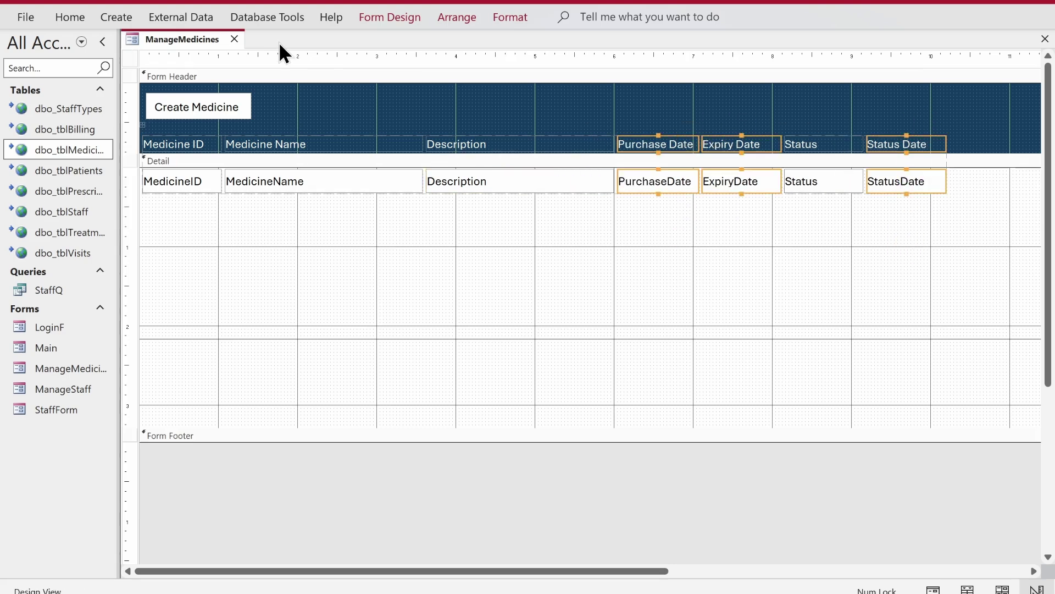
click(394, 23)
click(763, 76)
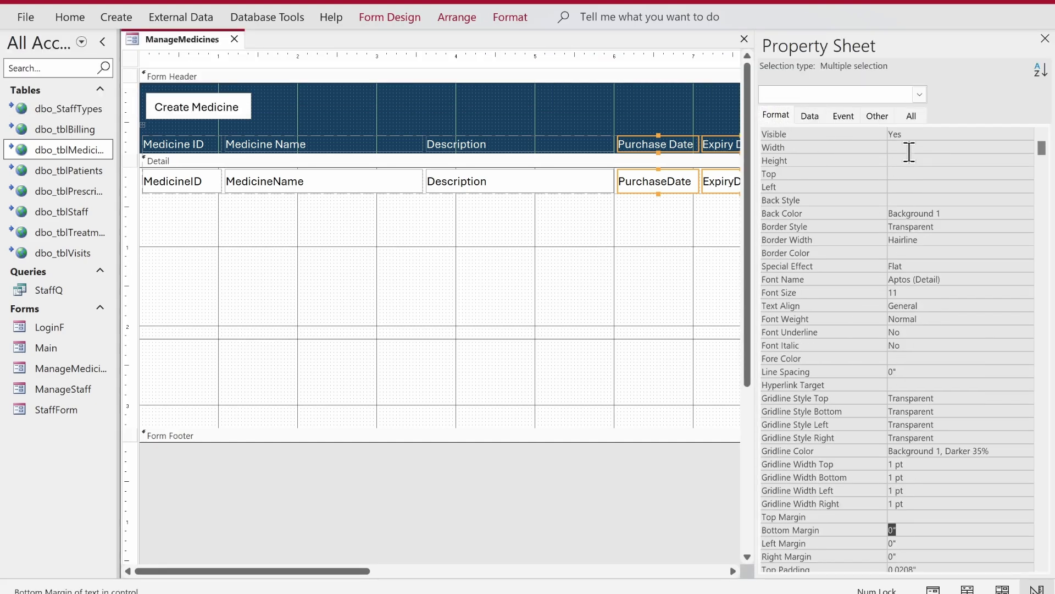
click(929, 149)
text(1.3)
key(Return)
click(929, 152)
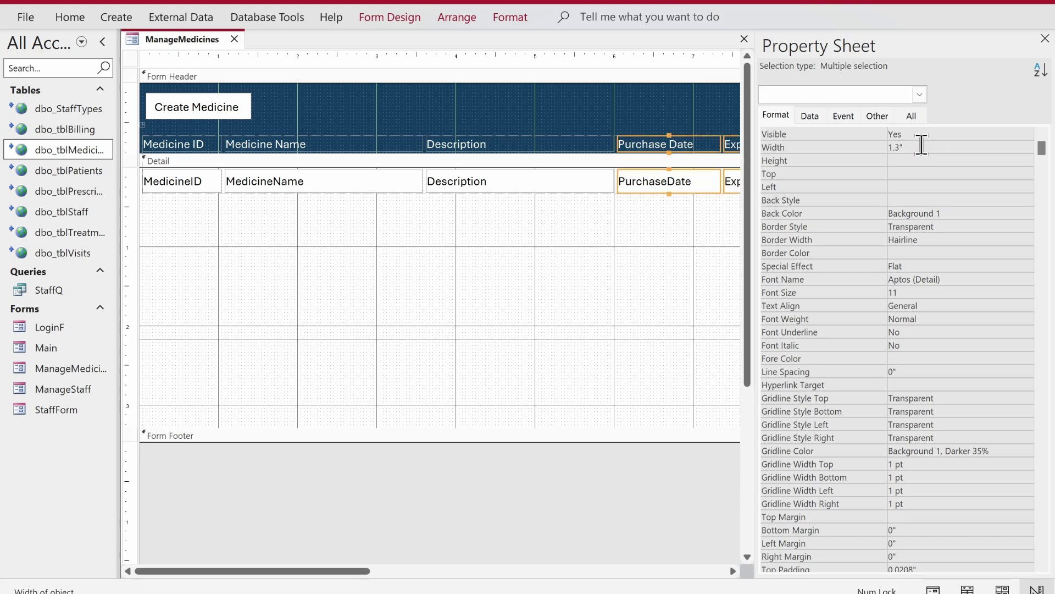
text(.2)
key(Return)
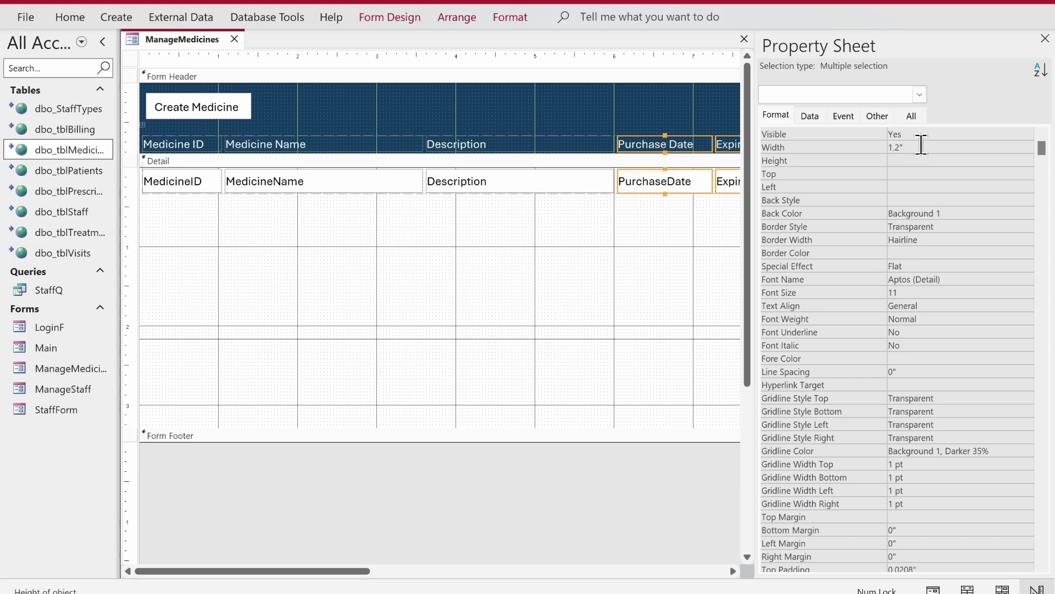
Step: Center the text of the three date headings and their text boxes, and close the properties
drag(349, 572, 584, 571)
click(77, 16)
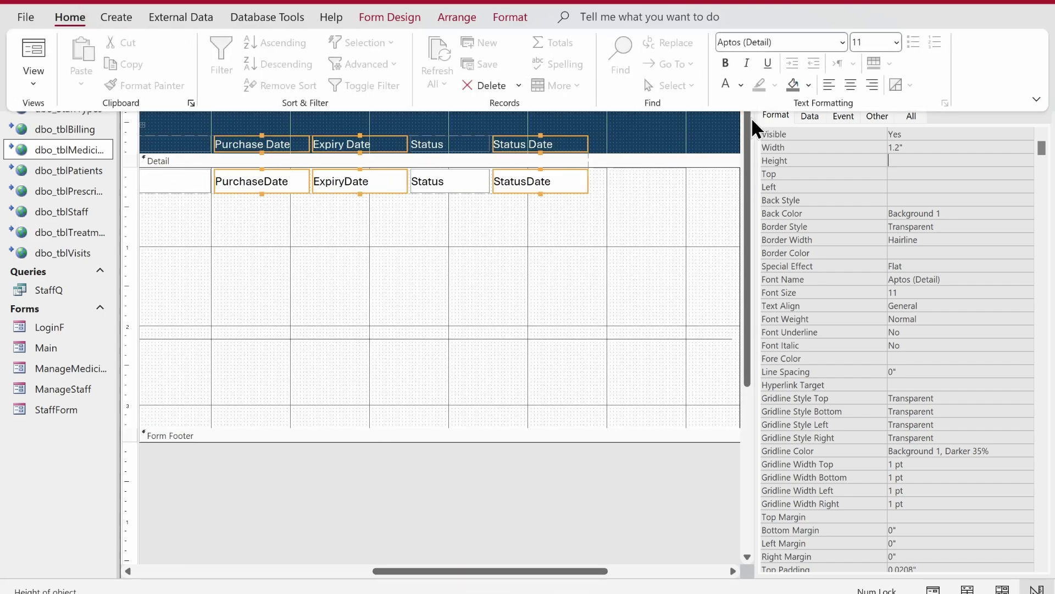
click(852, 84)
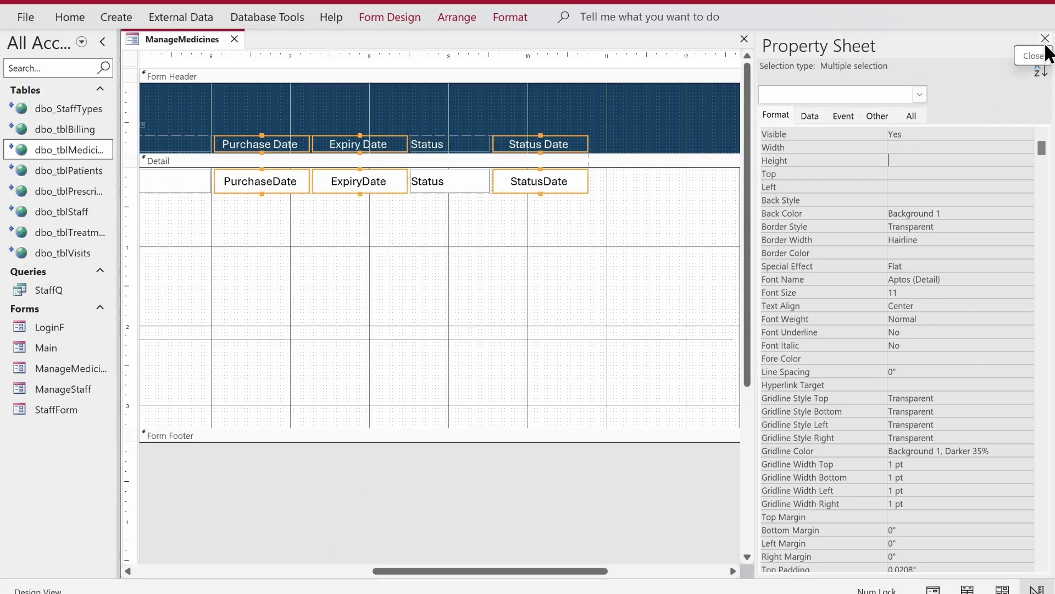
click(1045, 48)
click(618, 269)
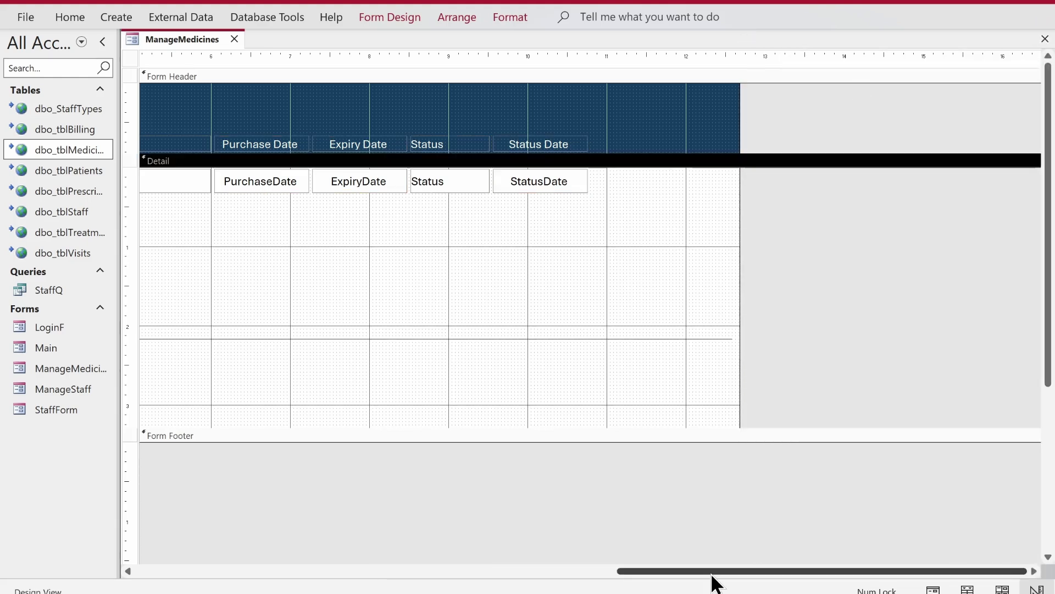
Step: Shorten the horizontal line in the Detail section to just past the StatusDate column and narrow the form to about 10.8 inches
click(726, 337)
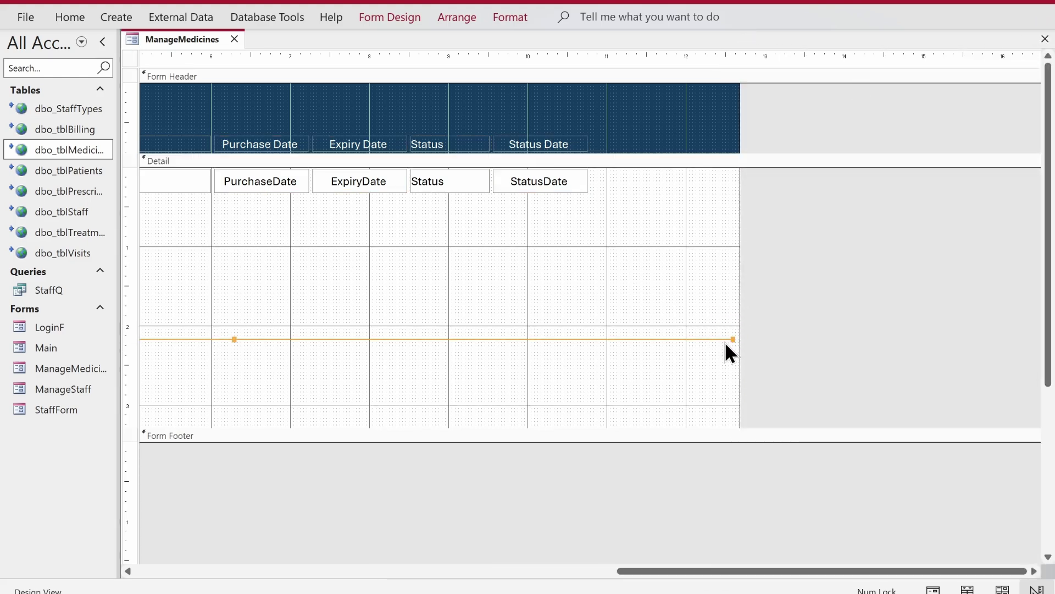
drag(731, 339, 594, 339)
drag(739, 284, 594, 284)
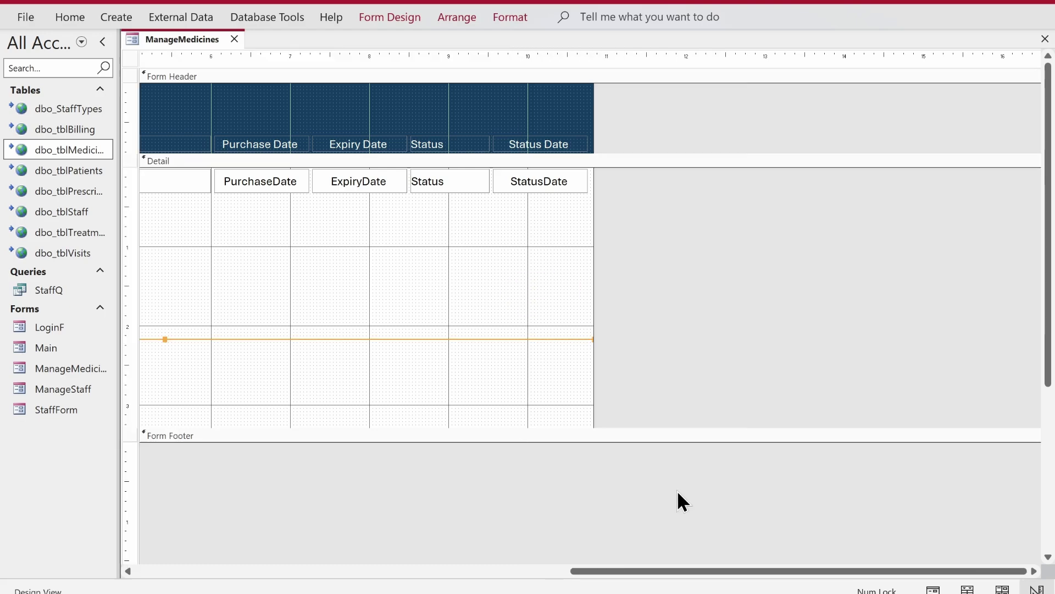
drag(709, 572, 160, 497)
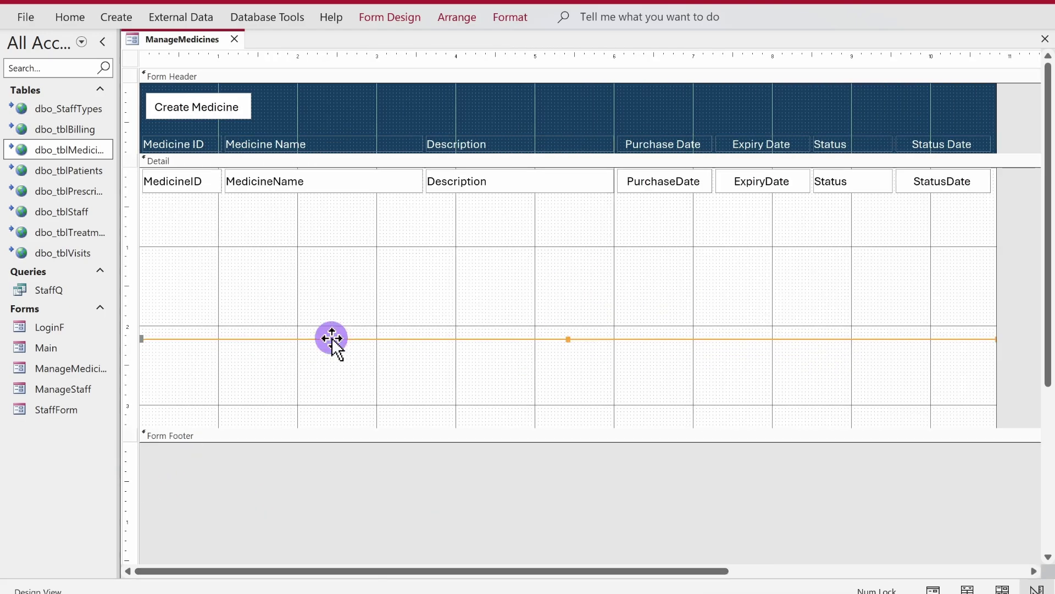
drag(332, 338, 339, 198)
key(ctrl+z)
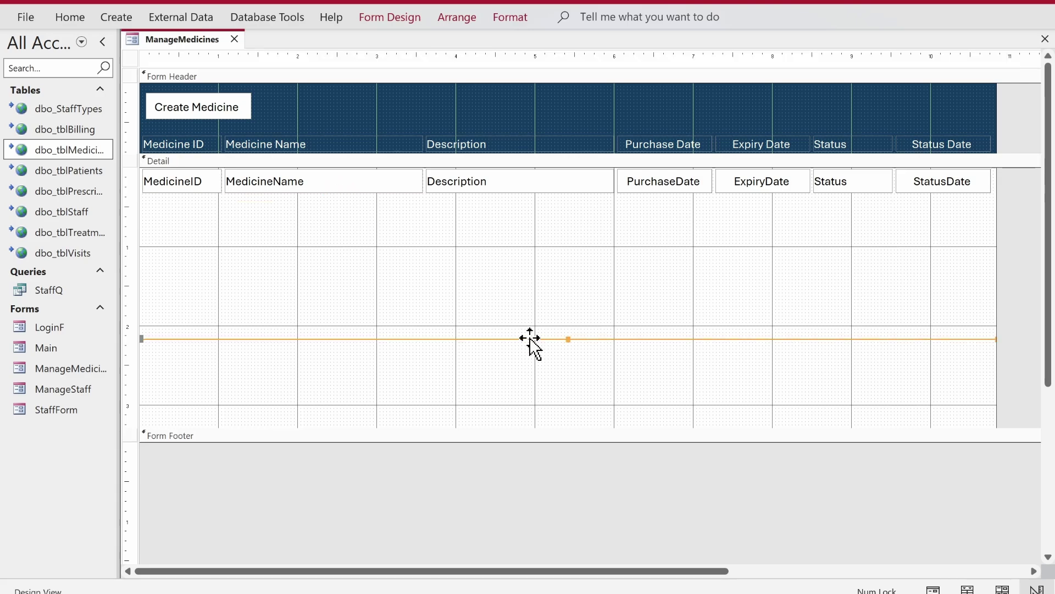
drag(535, 344, 519, 200)
key(ctrl+z)
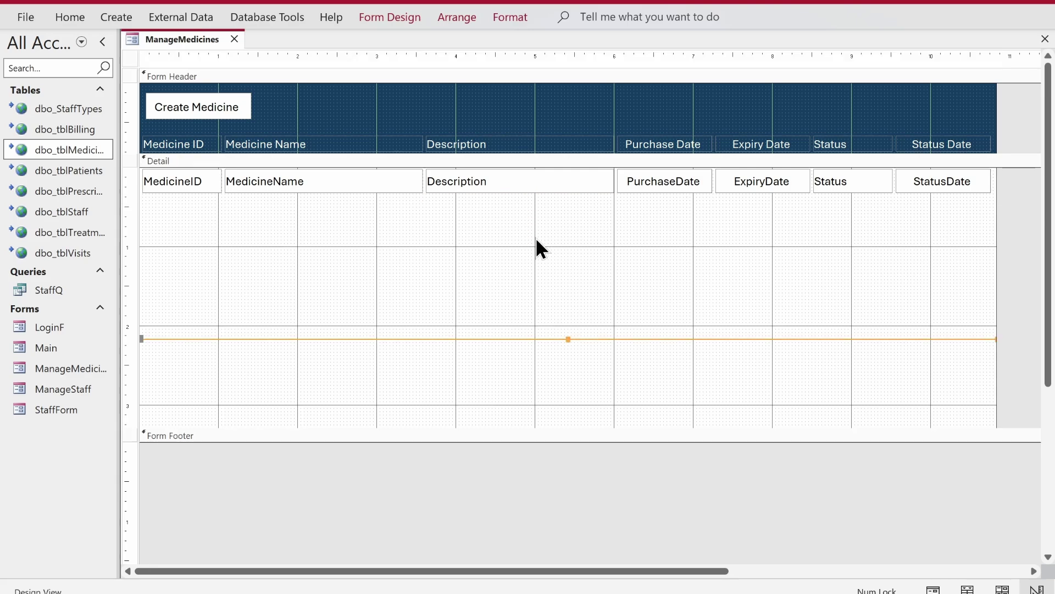
Step: Move the horizontal line directly beneath the text boxes and shrink the Detail section's height to end at the line
drag(539, 339, 527, 198)
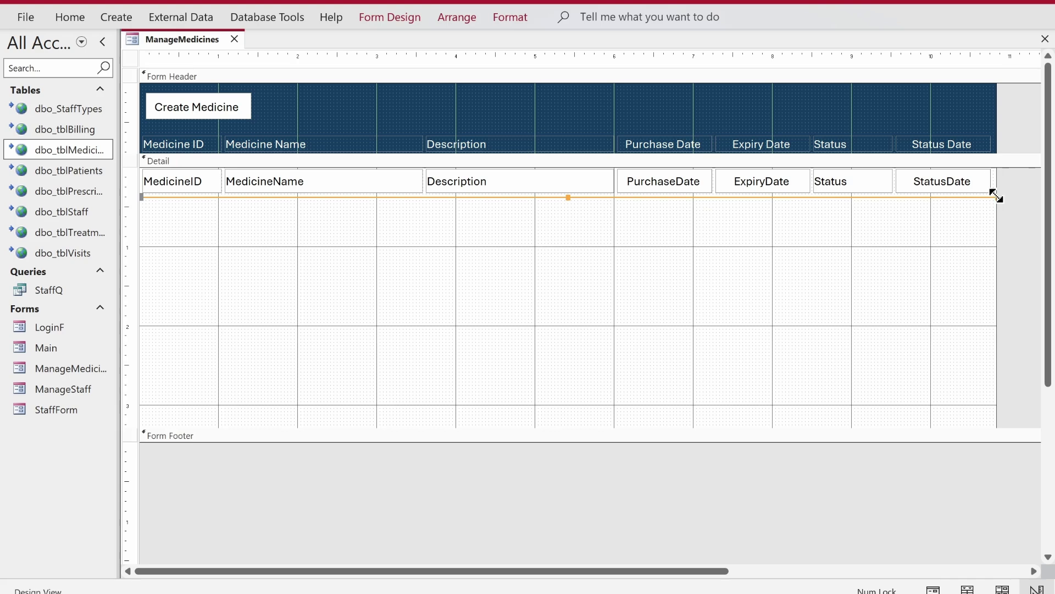
click(957, 282)
drag(953, 435, 934, 198)
Step: Set Enabled to No and Locked to Yes for all Detail text boxes except MedicineID
drag(1011, 176, 301, 169)
click(411, 17)
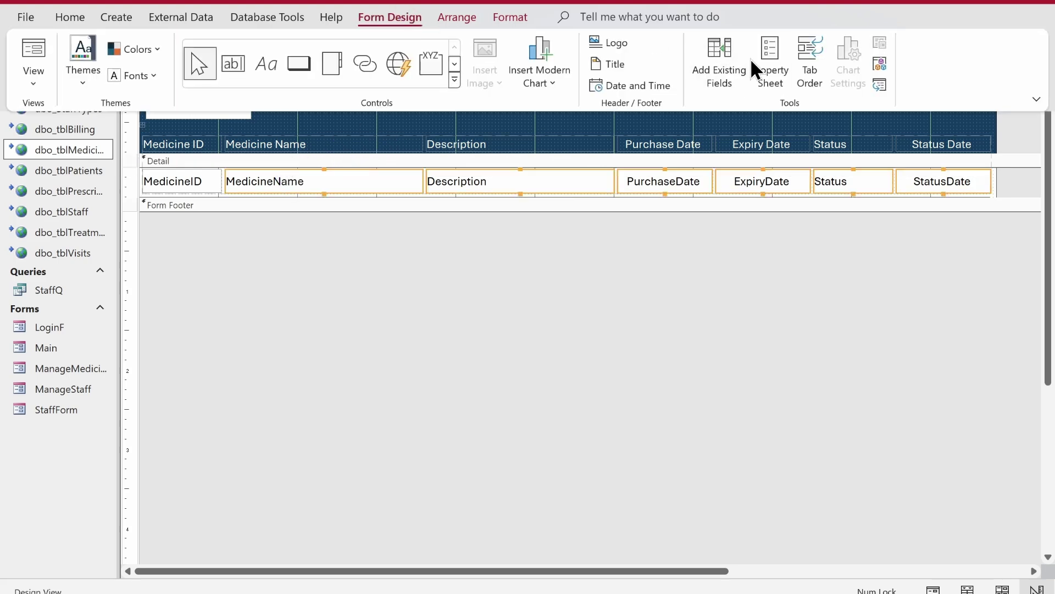
click(766, 57)
click(816, 121)
double_click(907, 226)
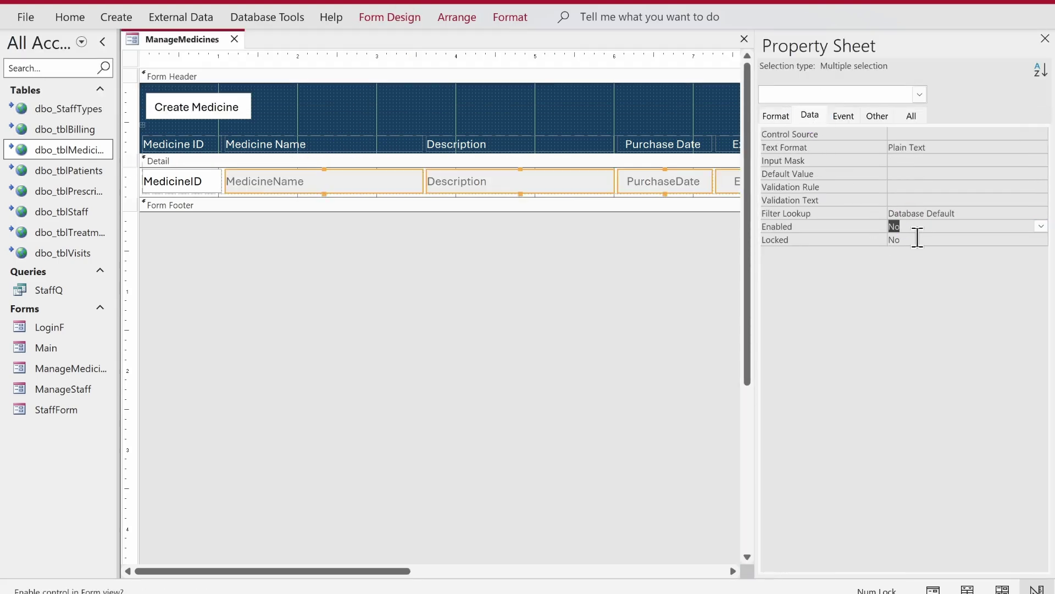
double_click(919, 239)
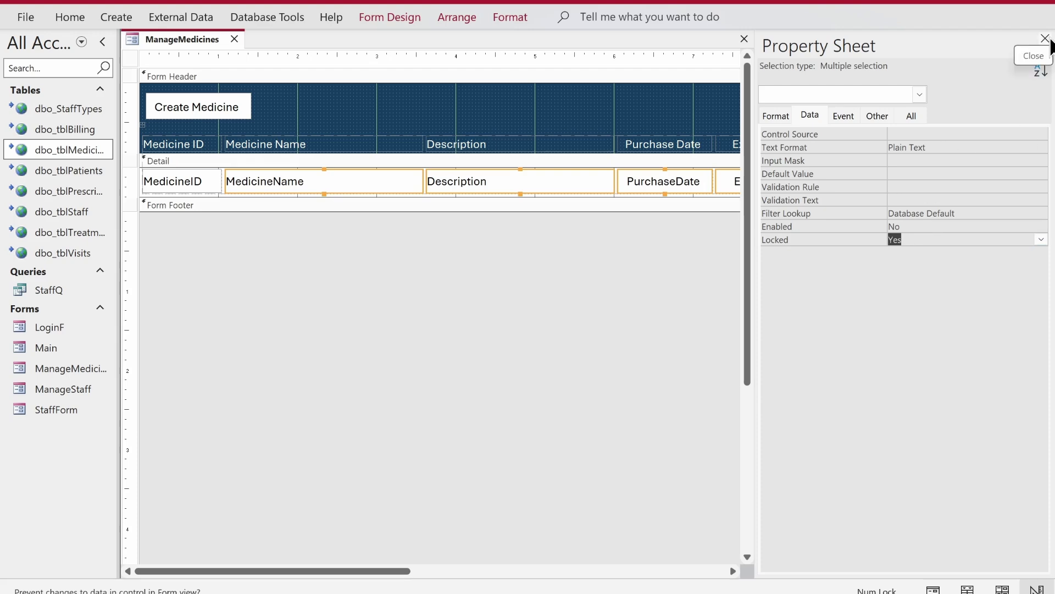
click(1045, 38)
Step: Preview the ManageMedicines form in Form View and return to Design View
right_click(189, 37)
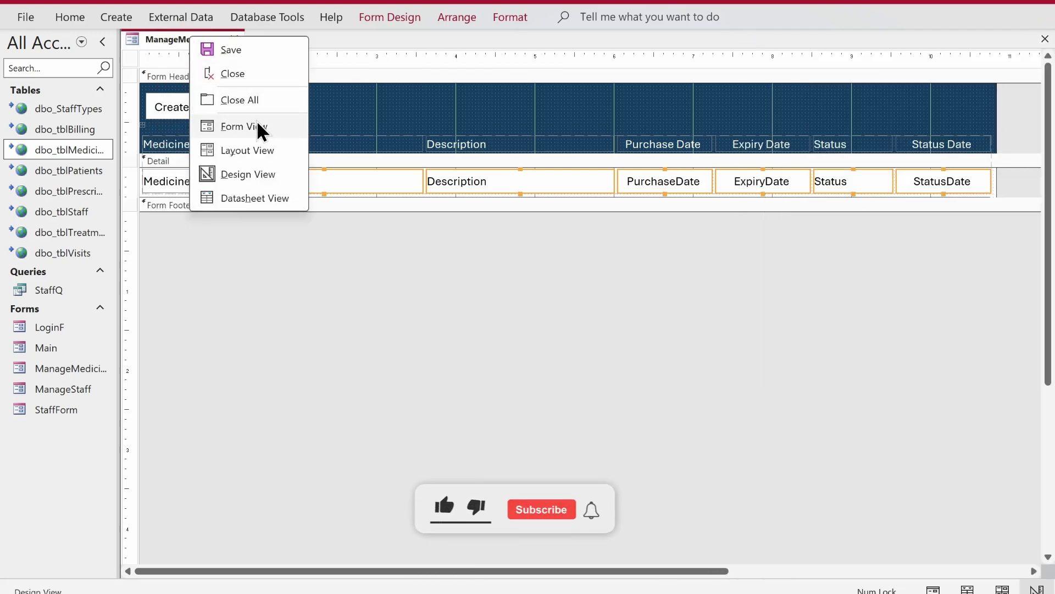
click(256, 125)
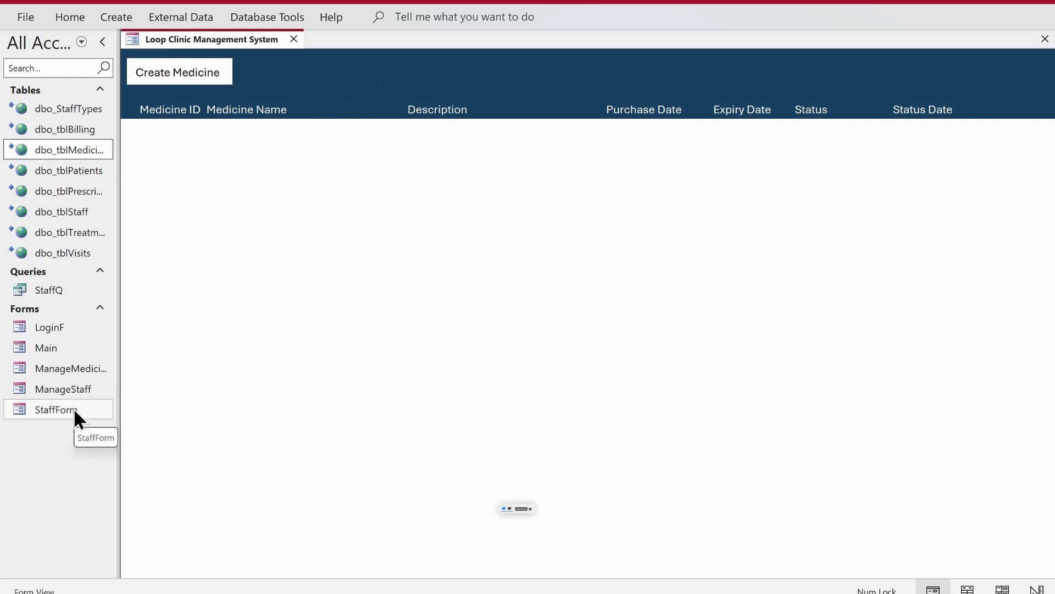
right_click(503, 63)
click(547, 118)
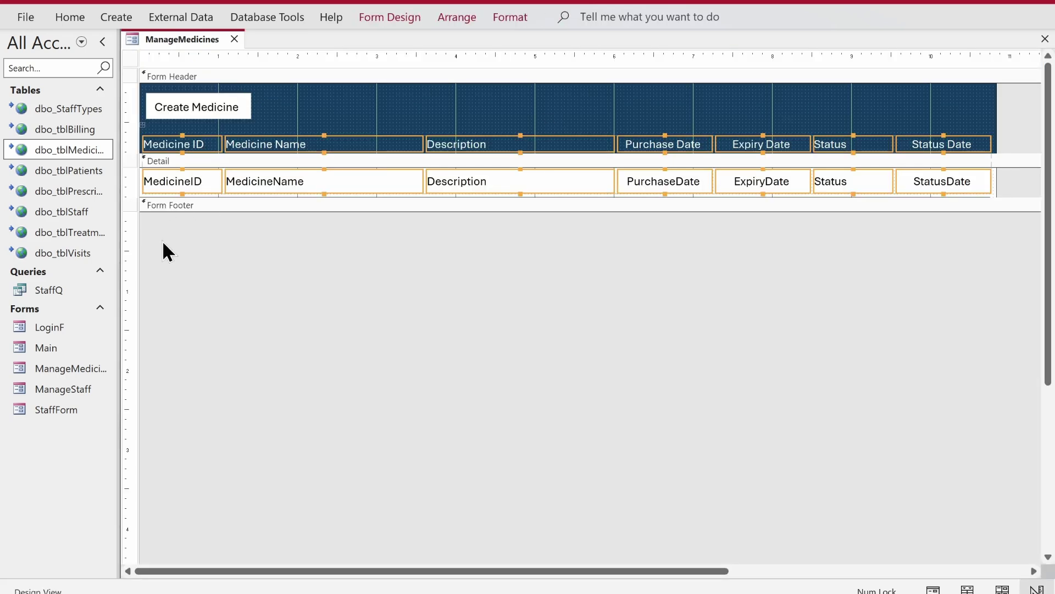
click(173, 251)
click(192, 143)
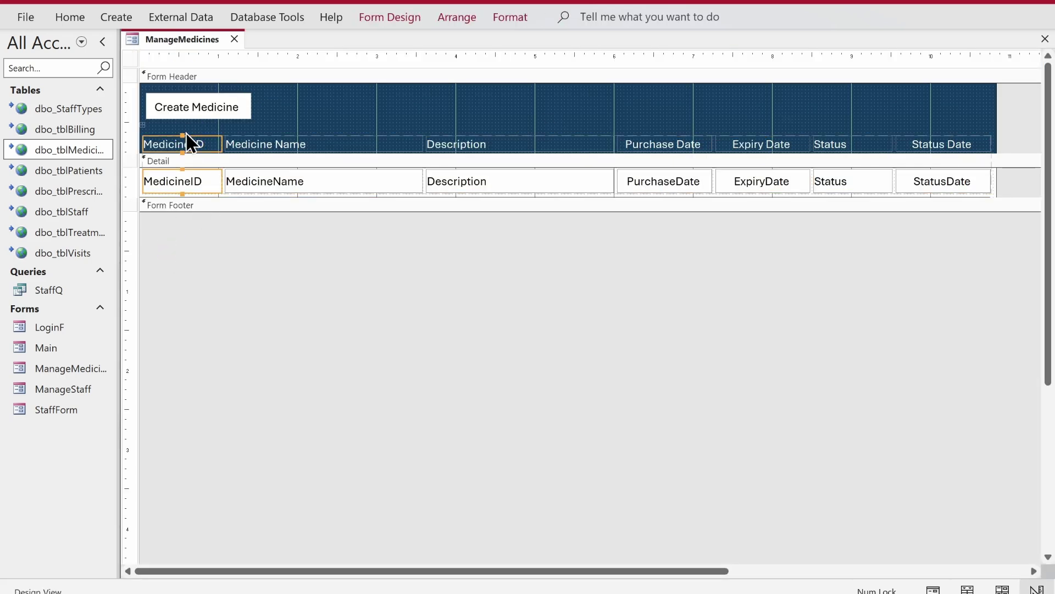
click(70, 17)
click(765, 343)
Step: Make all seven column headings in the Form Header bold
click(989, 138)
drag(991, 138, 88, 140)
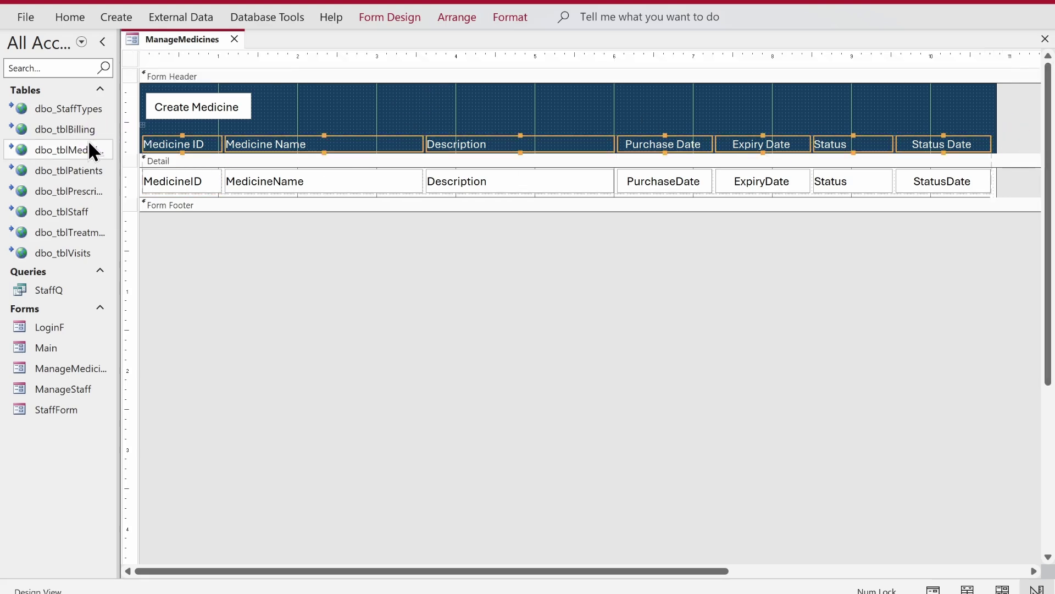
key(ctrl+b)
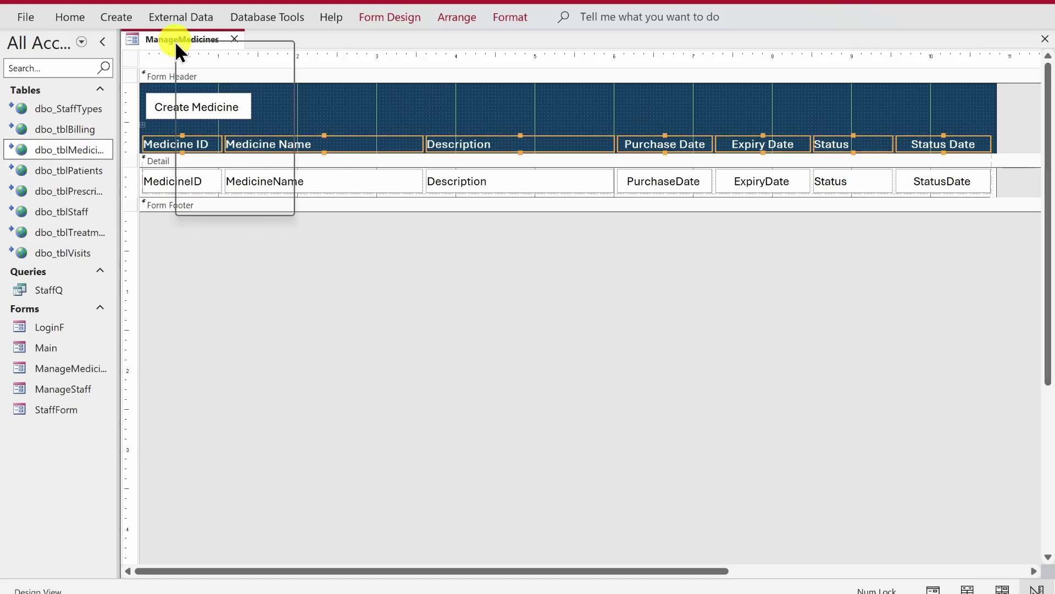
Step: Copy StaffForm and paste it as a new form named MedicineForm
click(77, 415)
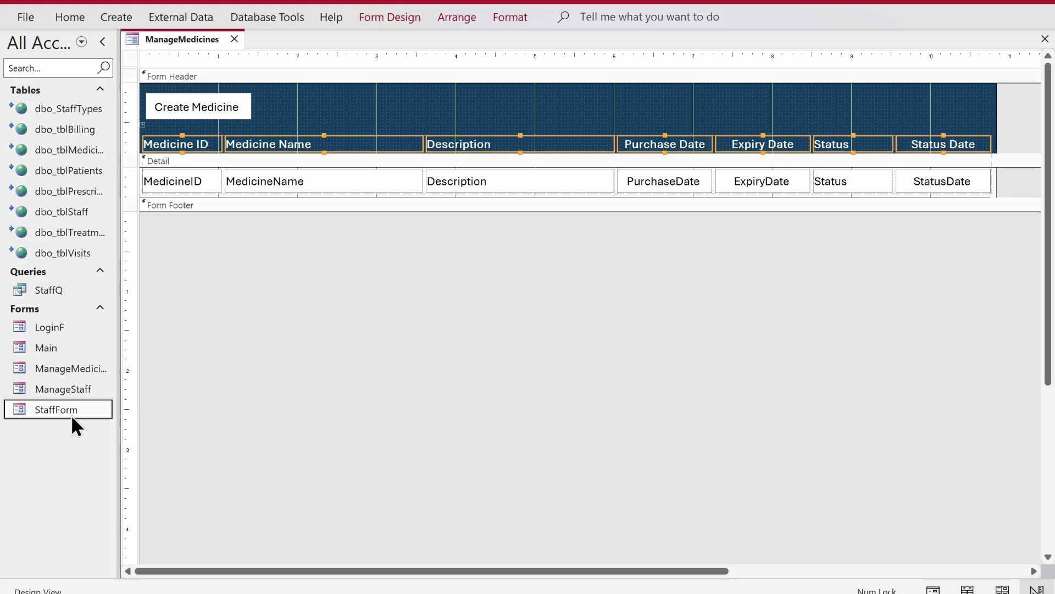
right_click(60, 436)
click(99, 373)
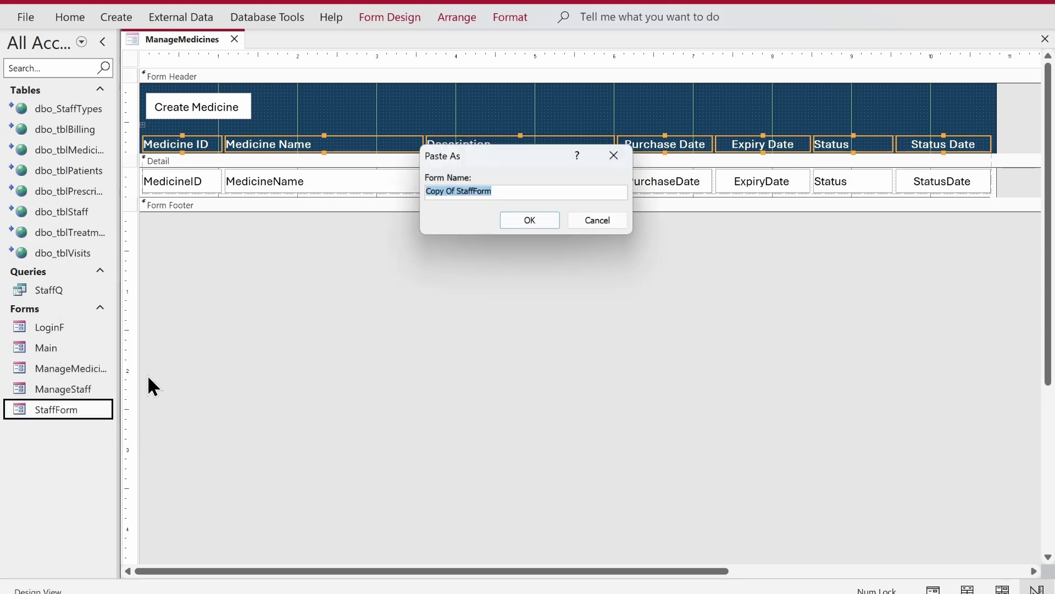
text(MedicineForm)
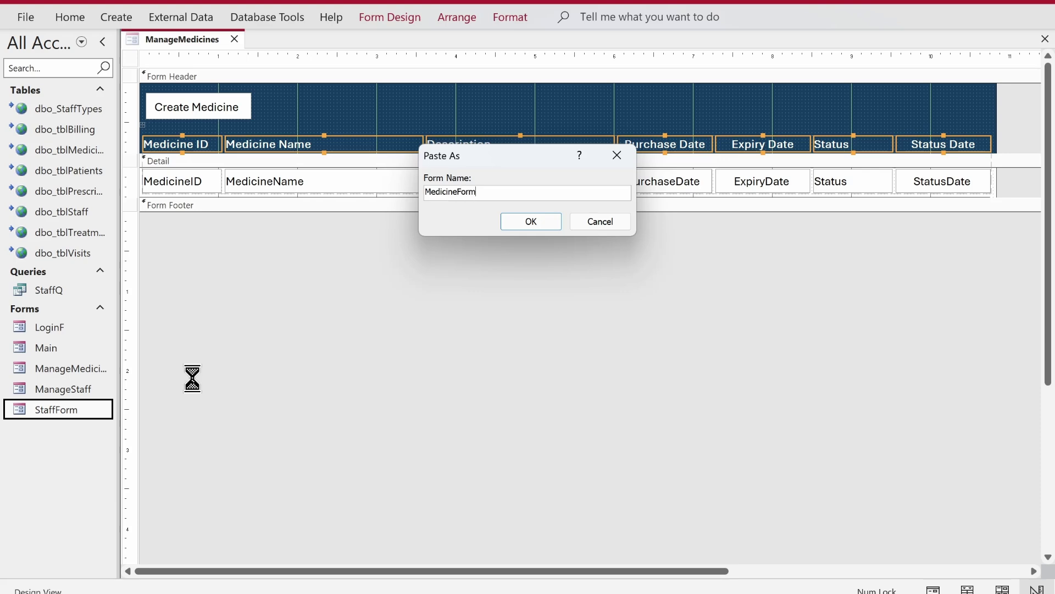
key(Return)
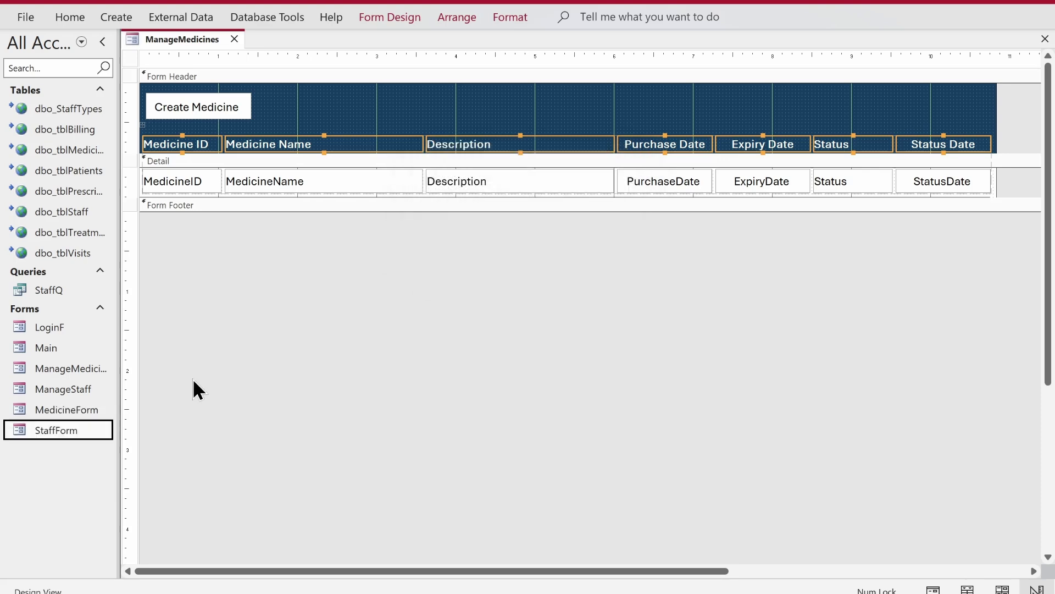
Step: Open MedicineForm in Design View and delete all the copied staff labels and fields from the Detail section
right_click(58, 410)
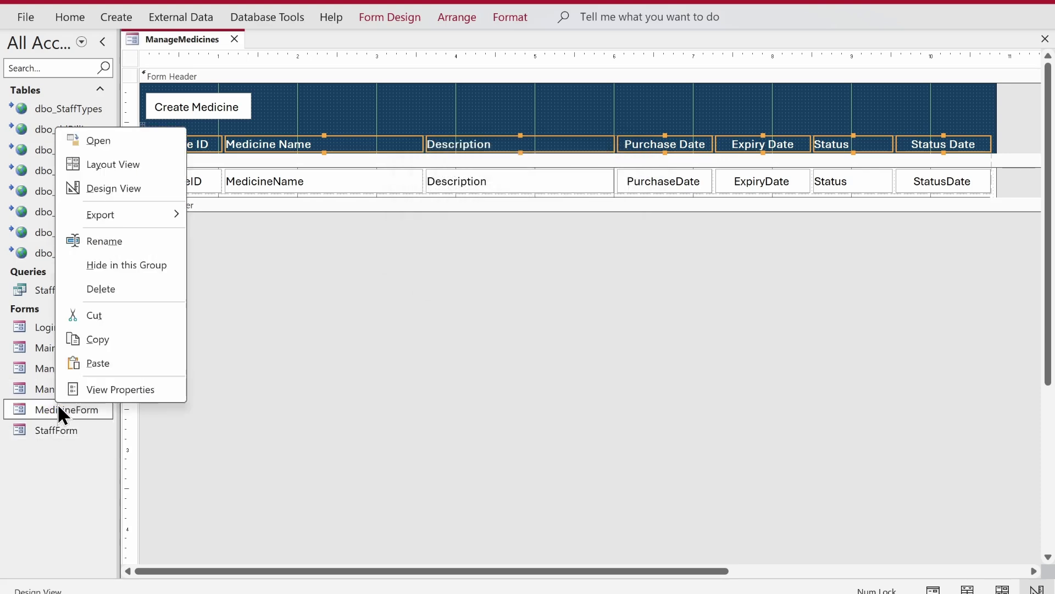
click(103, 189)
drag(554, 144, 40, 477)
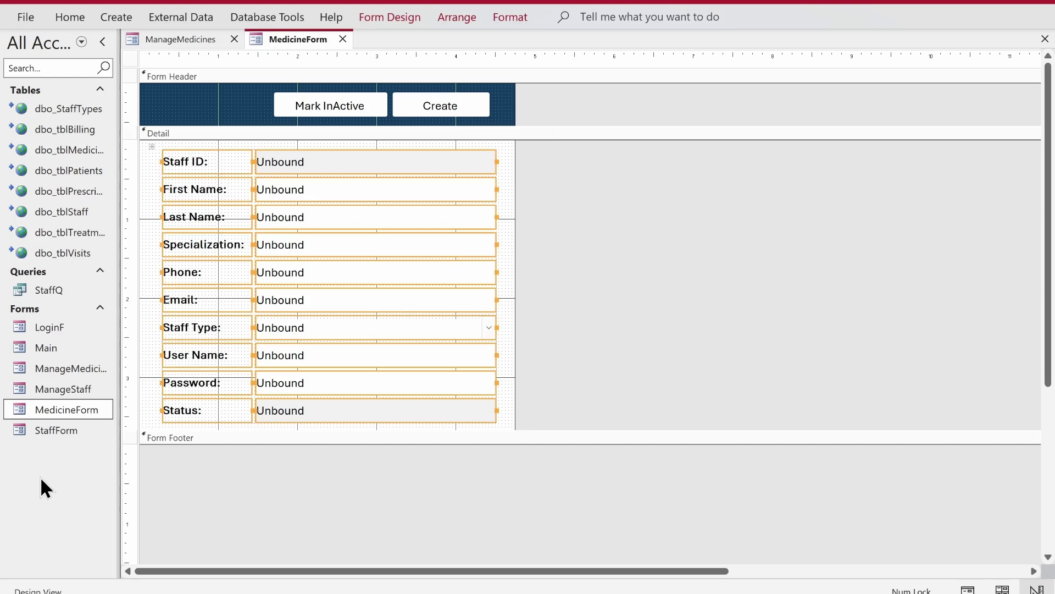
key(Delete)
Step: Set the form's Record Source to dbo_tblMedicine
click(419, 12)
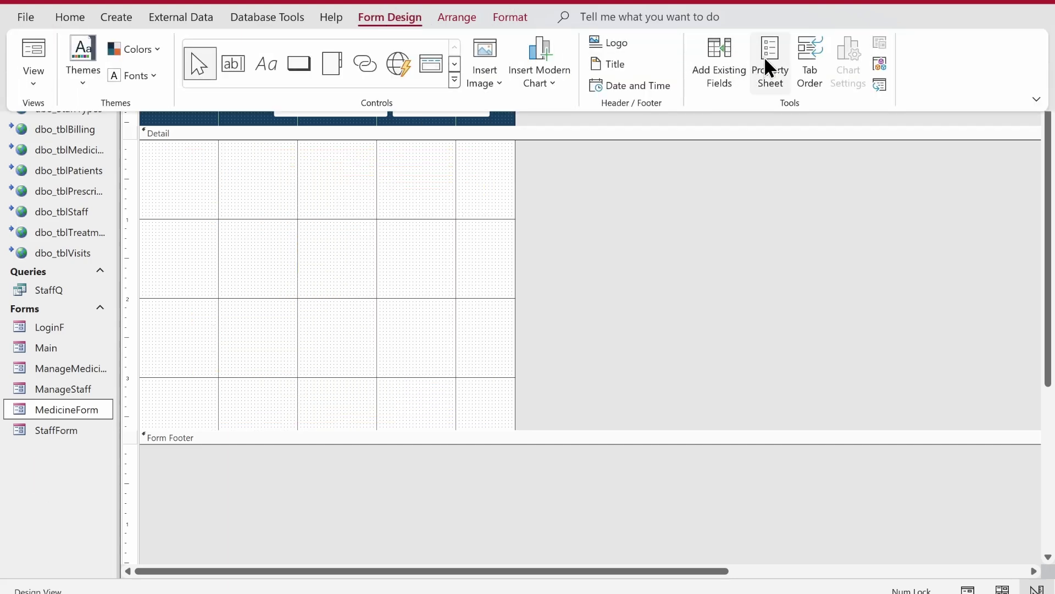
click(768, 57)
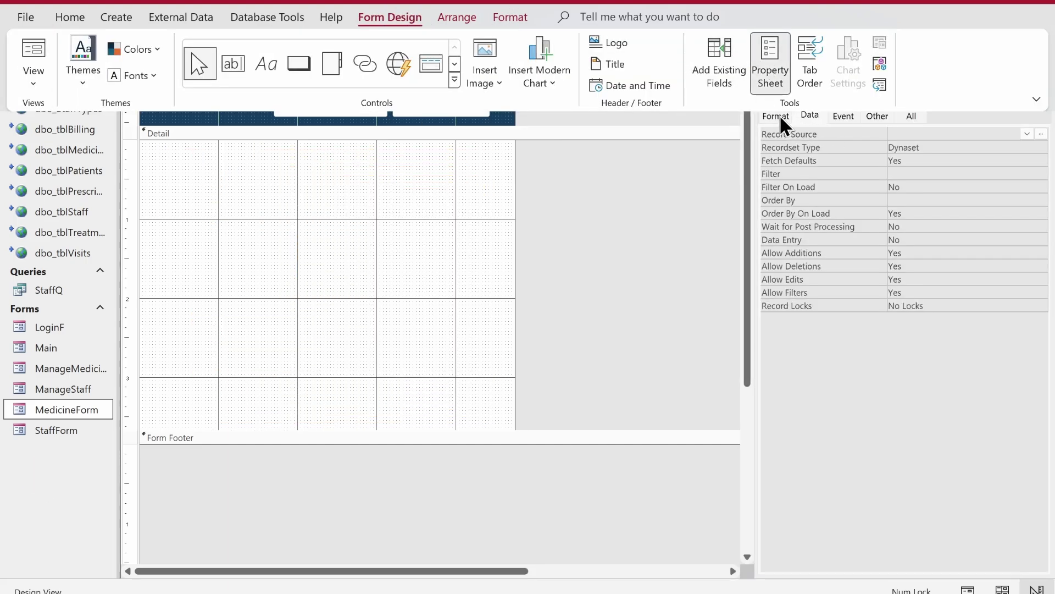
click(768, 55)
click(942, 133)
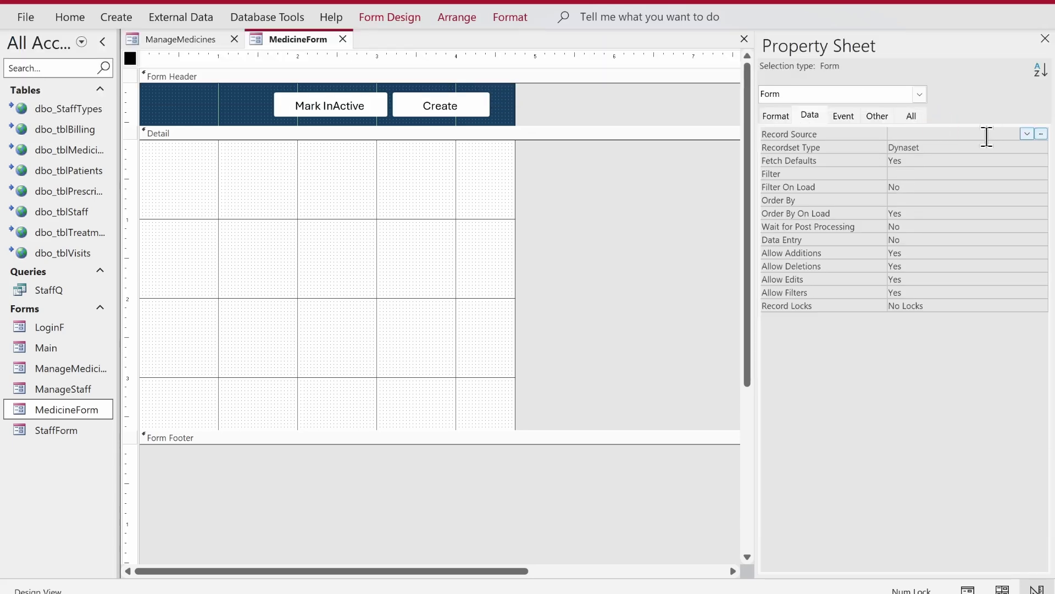
click(1028, 135)
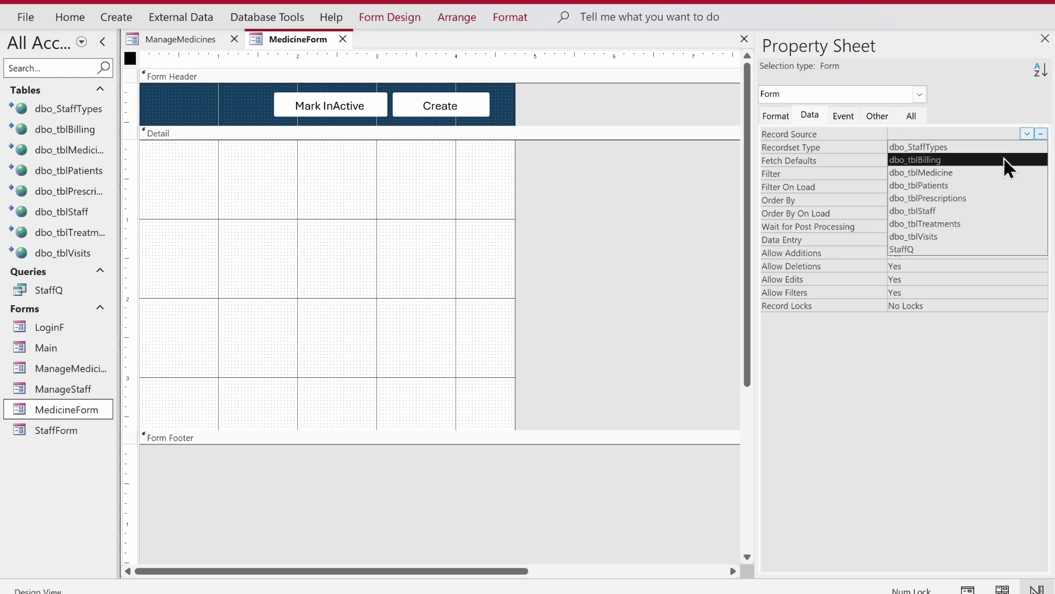
click(1004, 175)
Step: Add all seven fields from MedicineID through StatusDate to the Detail section
click(404, 20)
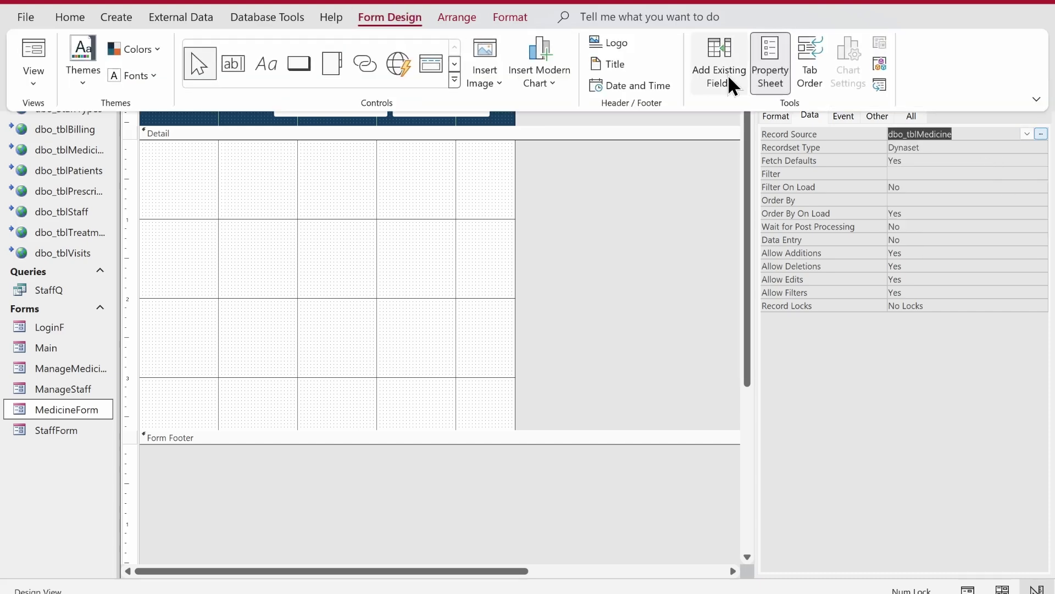
click(730, 82)
shift+click(794, 108)
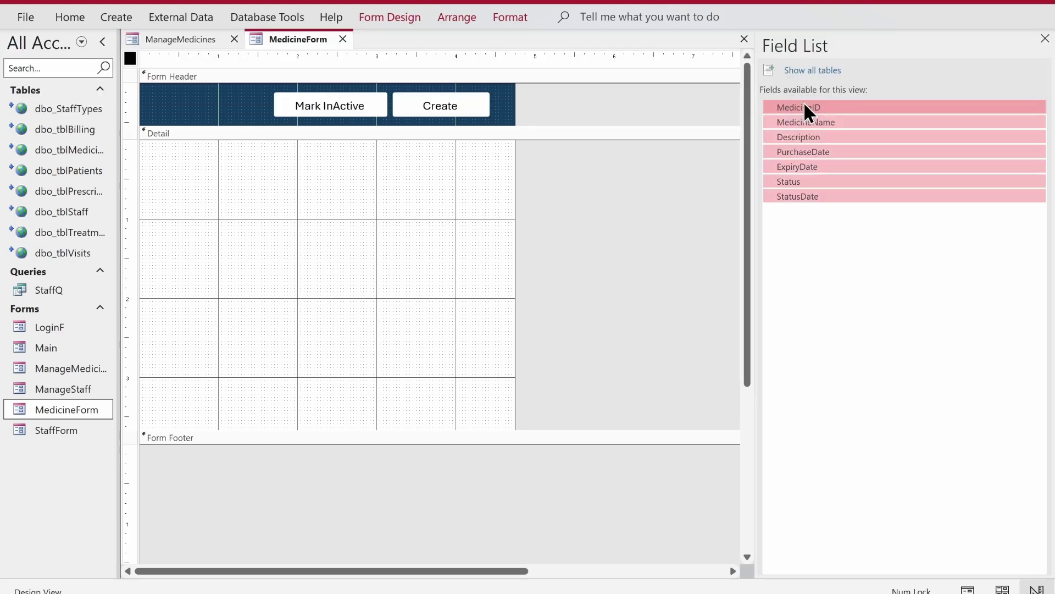
drag(805, 108, 346, 212)
Step: Set the font color of all medicine labels and text boxes to black and arrange them in a stacked layout
drag(465, 173, 258, 367)
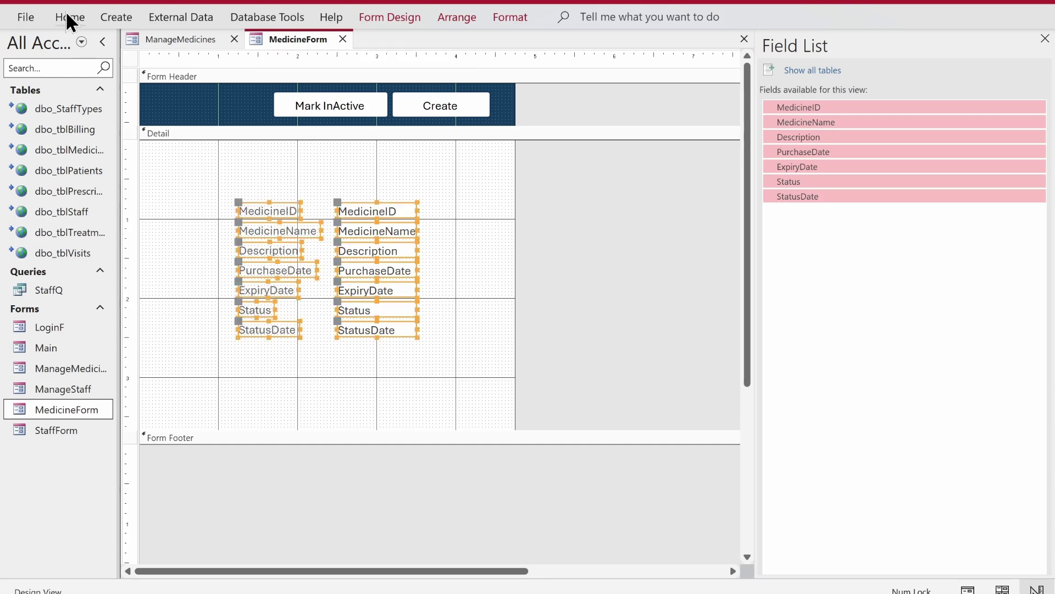
click(69, 21)
click(742, 86)
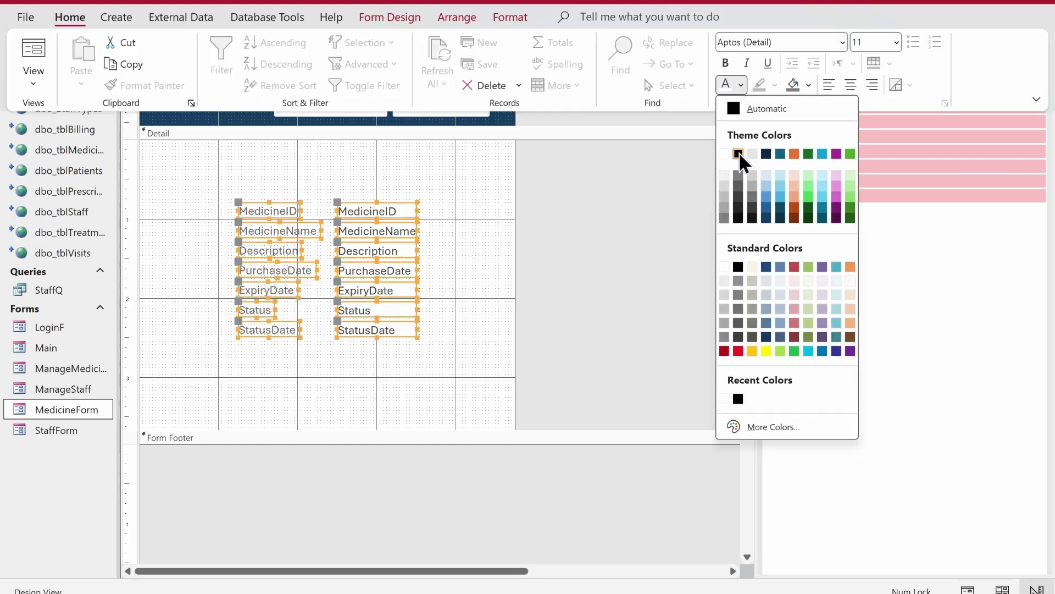
click(738, 154)
right_click(396, 256)
mouse_move(484, 313)
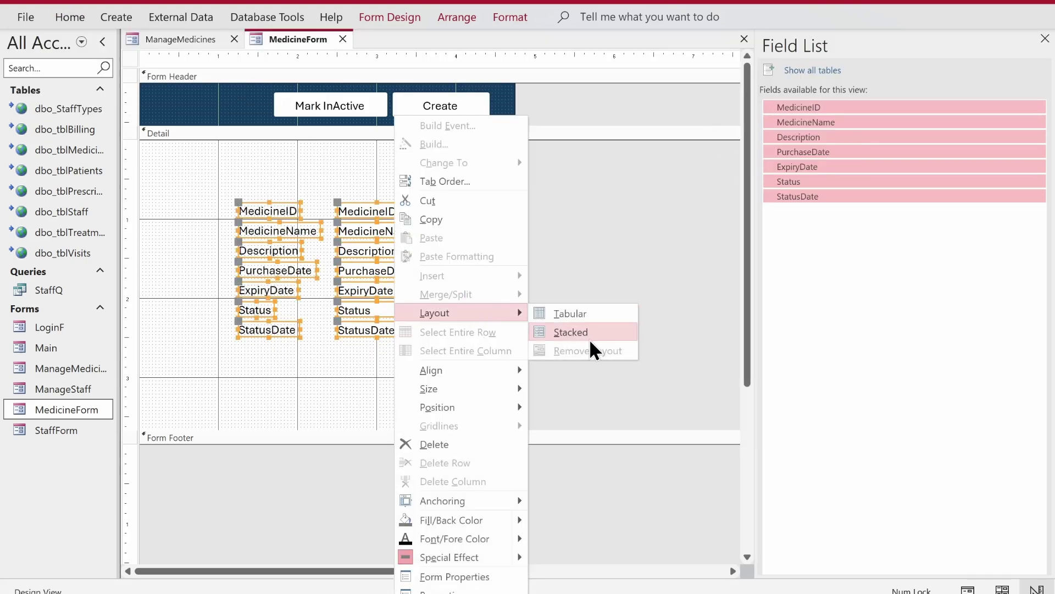
click(588, 333)
Step: Set the stacked controls' padding to 0.0208 inches and move the layout toward the Detail section's upper-left corner
click(447, 21)
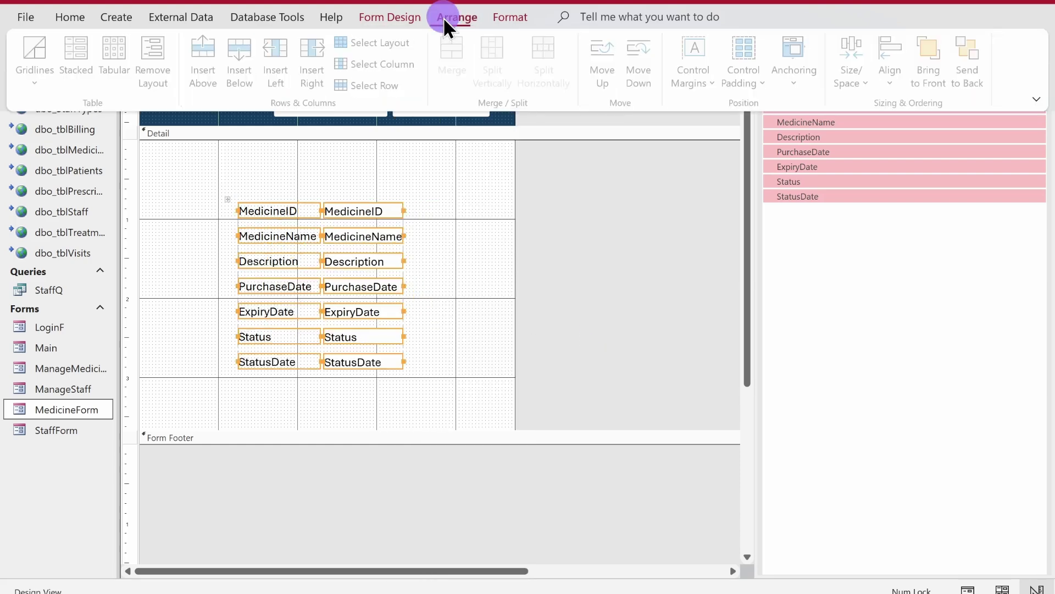
click(743, 66)
click(783, 165)
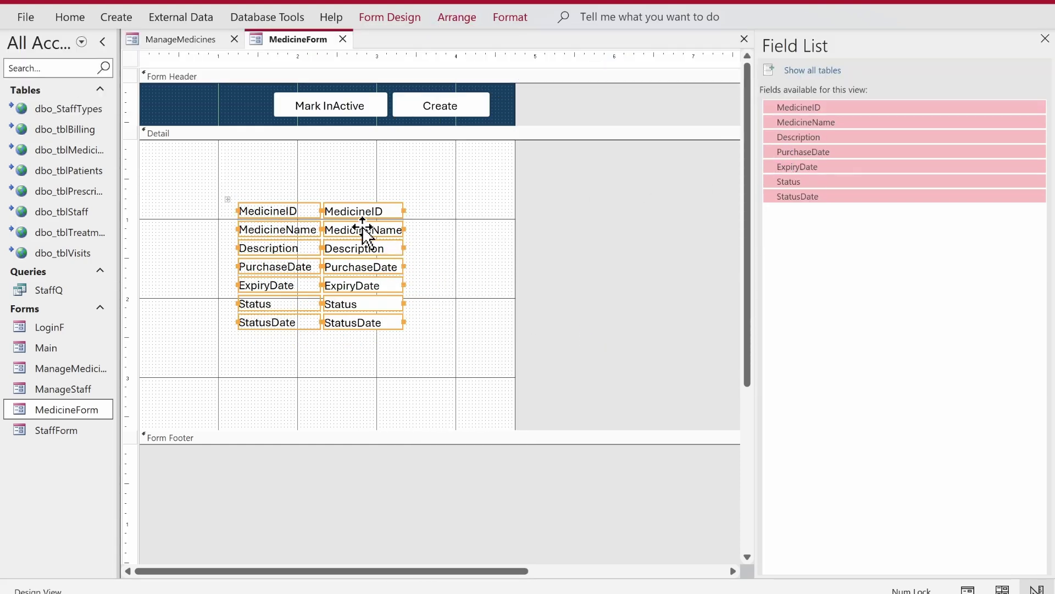
drag(367, 237, 331, 200)
Step: Set the height of all medicine labels and text boxes to 0.3 inches
click(409, 19)
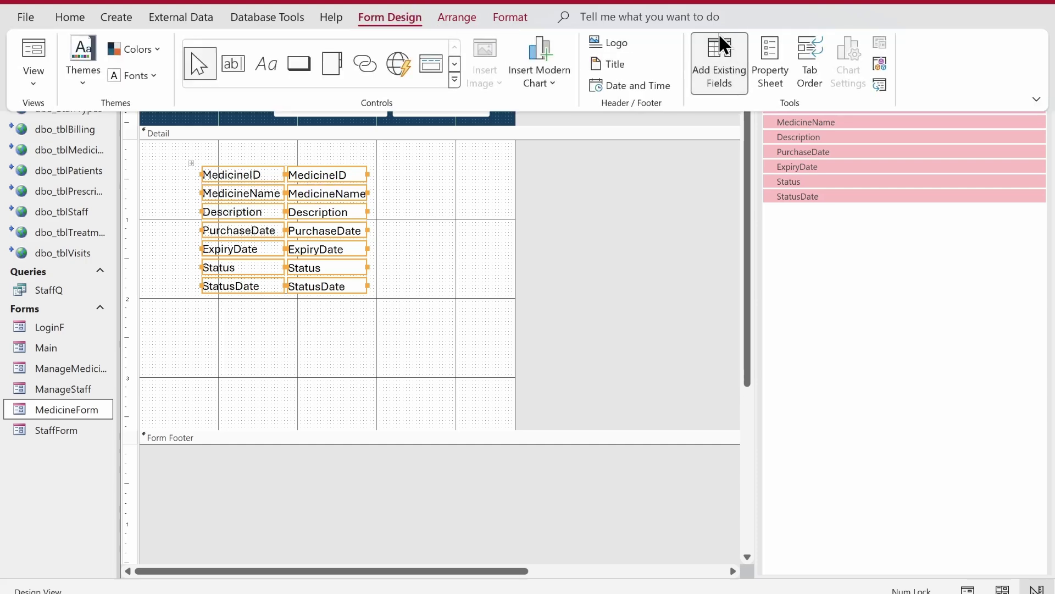
click(770, 63)
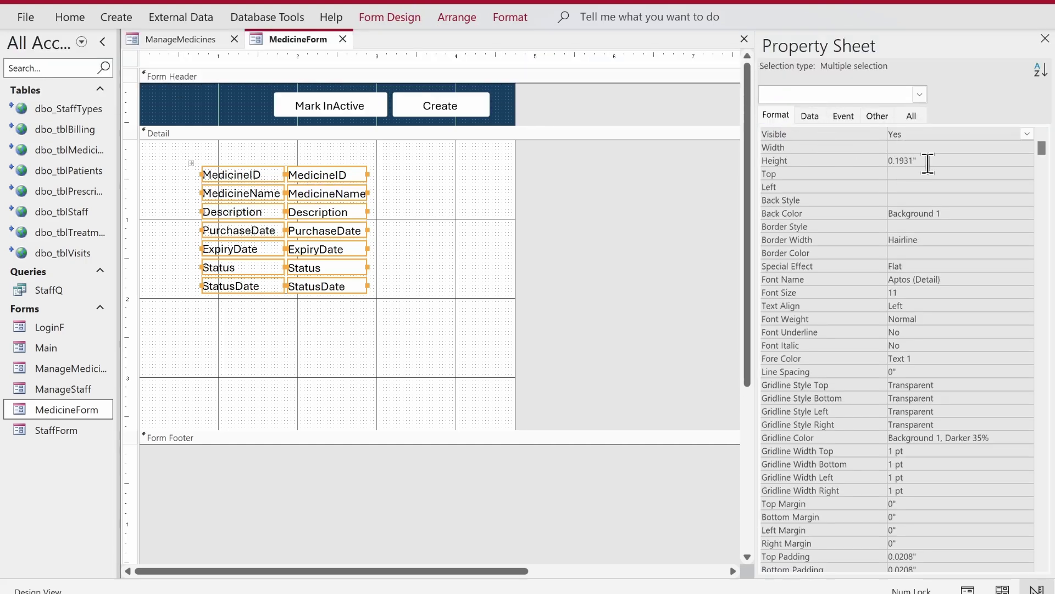
double_click(928, 164)
text(0.3)
key(Return)
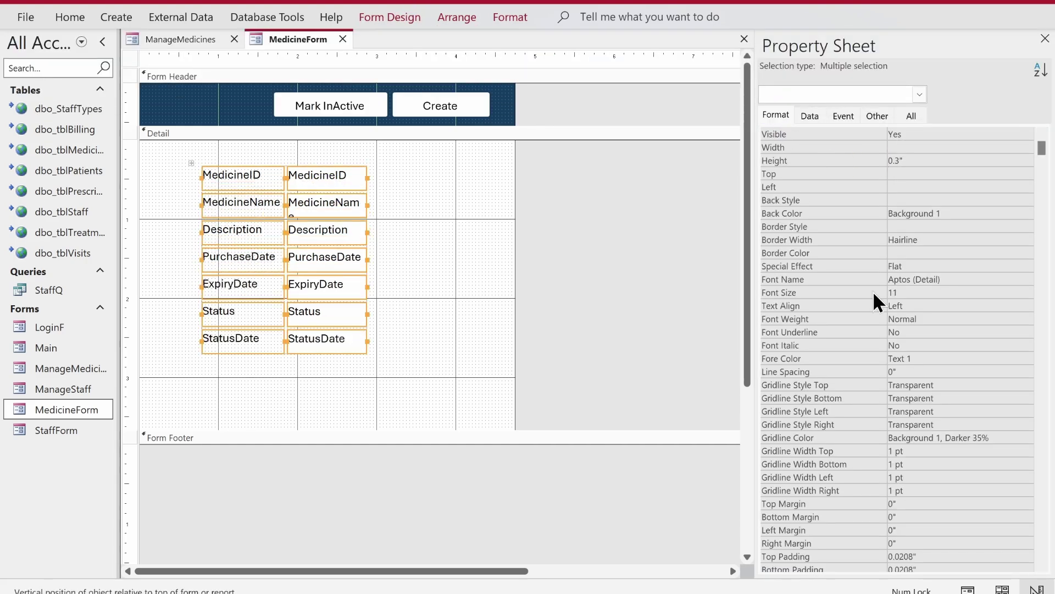
Step: Set the top margin of all medicine labels and text boxes to 0.05 inches
double_click(917, 503)
text(0.0)
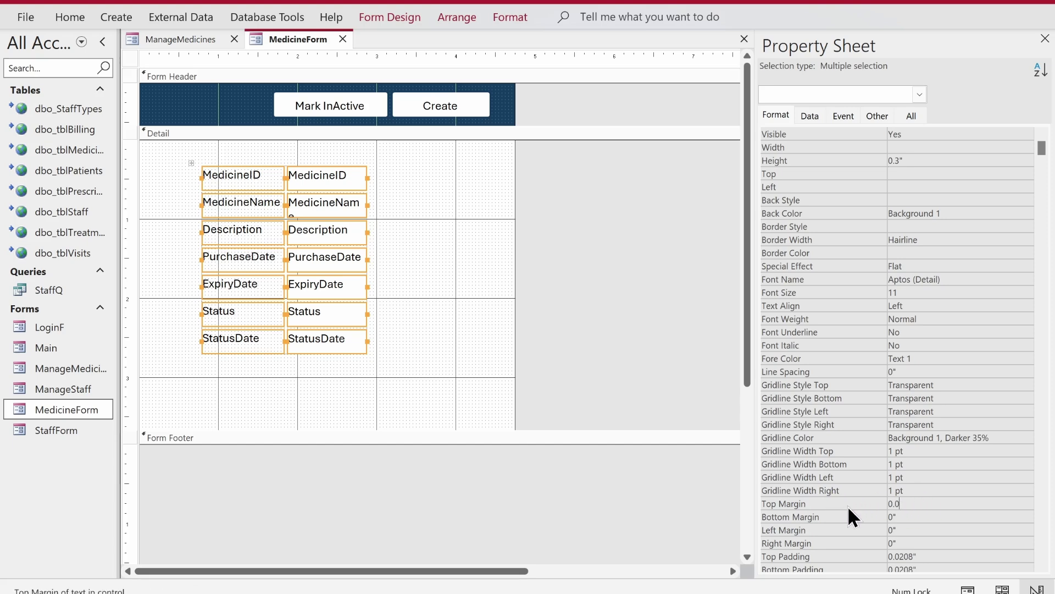
text(5)
key(Return)
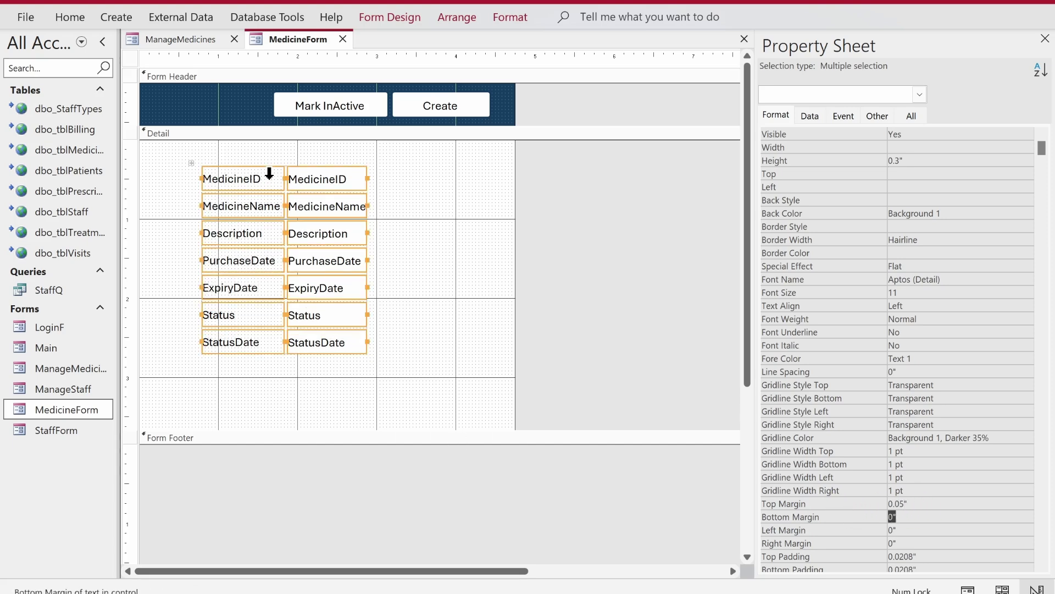
Step: Widen the label column to about 1.41 inches and extend the text box column to near the form's right edge
click(258, 160)
drag(202, 260, 173, 264)
click(315, 384)
drag(315, 384, 330, 198)
drag(365, 282, 505, 285)
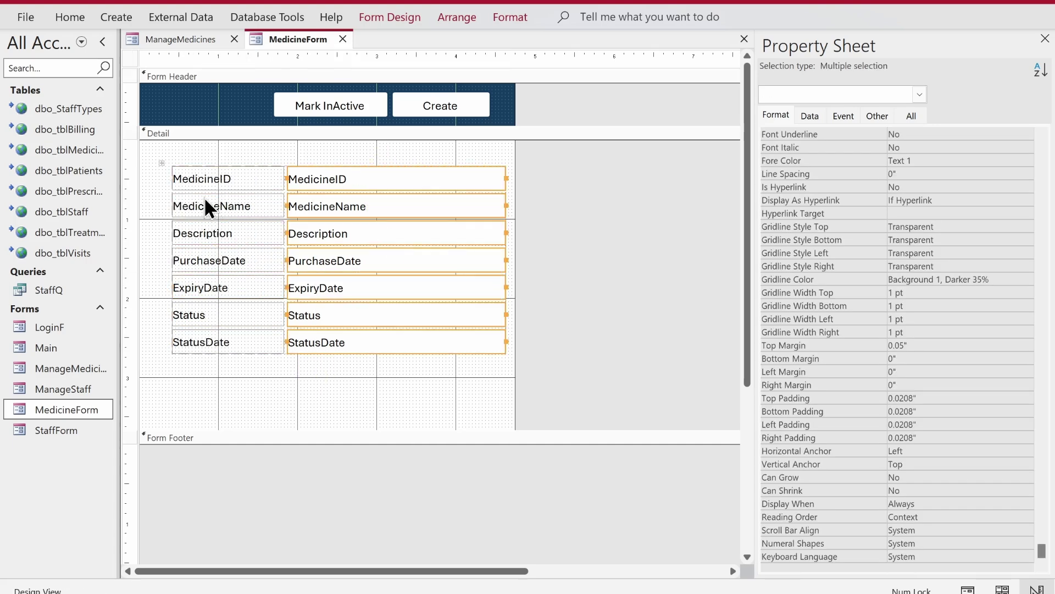
Step: Make all seven labels in the label column bold
click(215, 159)
key(ctrl+b)
click(223, 160)
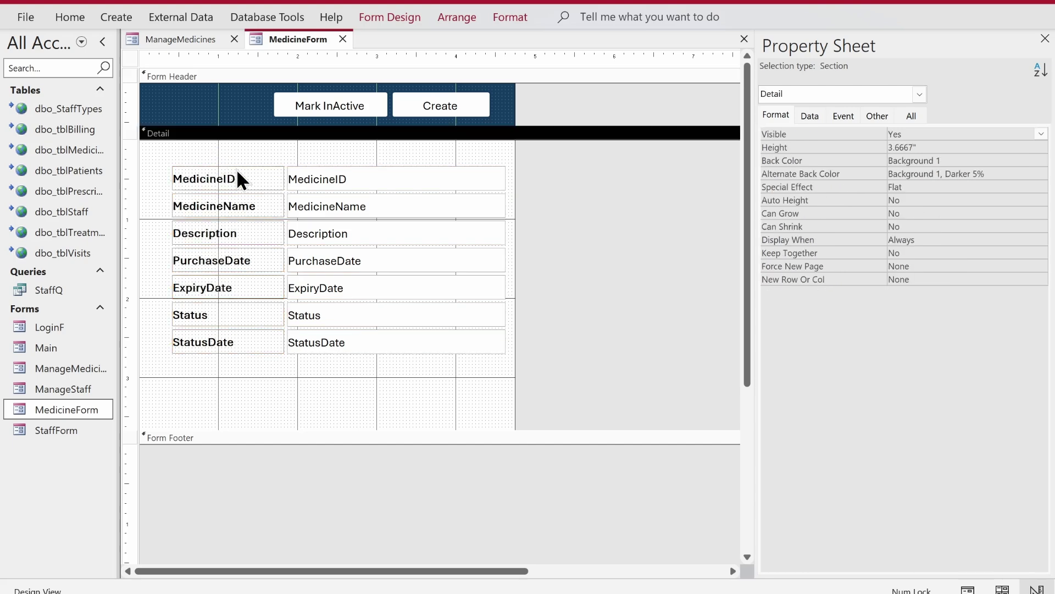
Step: Change the MedicineID label's caption to "Medicine ID:"
click(228, 179)
click(220, 176)
click(243, 171)
text(:)
key(Return)
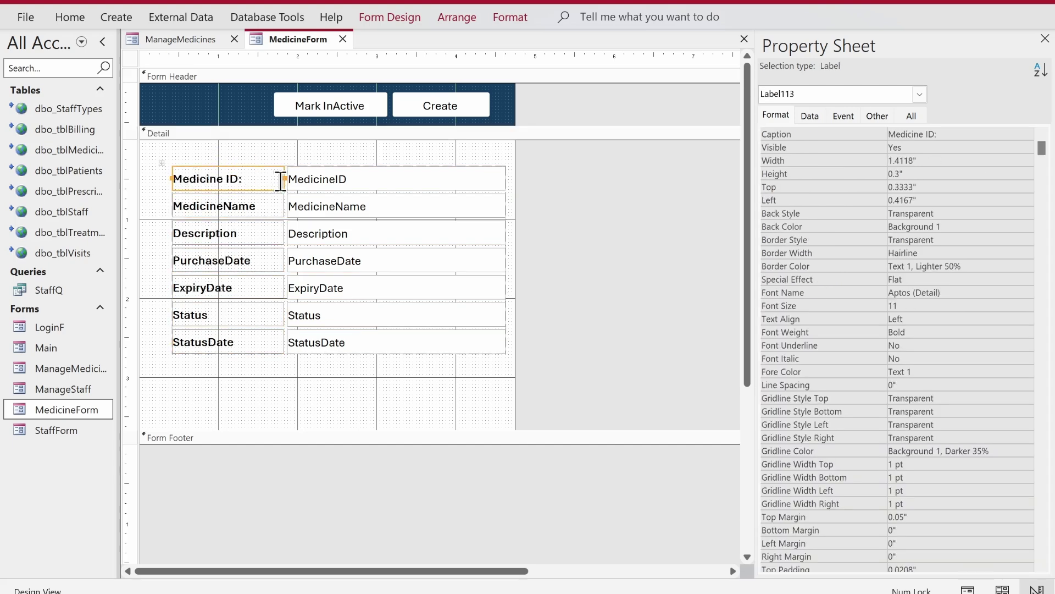
Step: Change the MedicineName label's caption to "Medicine Name:"
click(242, 207)
click(224, 205)
click(292, 206)
click(254, 205)
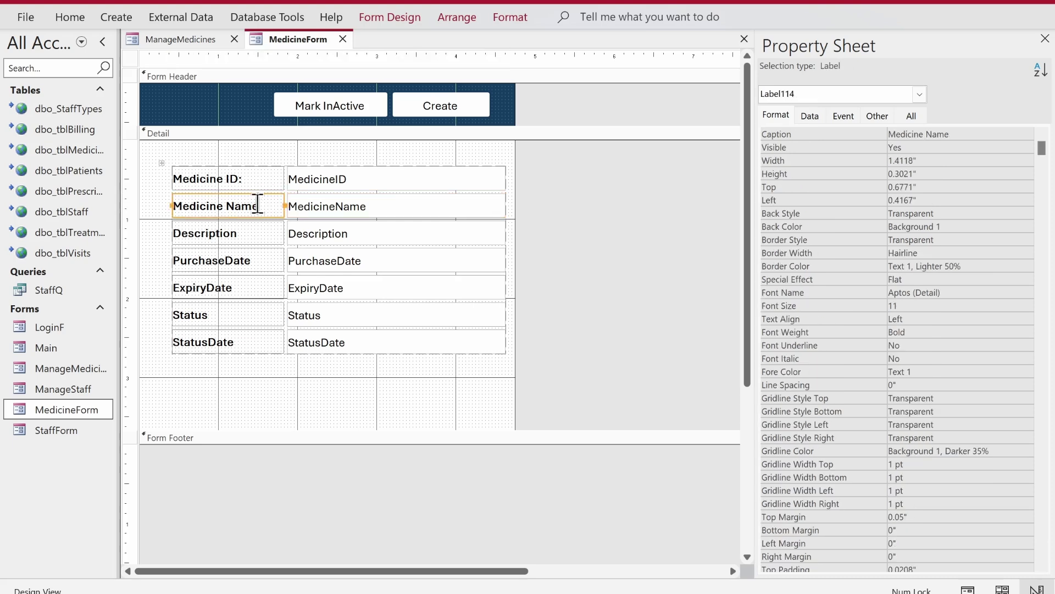
click(254, 205)
text(:)
key(Return)
Step: Change the Description and PurchaseDate label captions to "Description:" and "Purchase Date:"
click(244, 234)
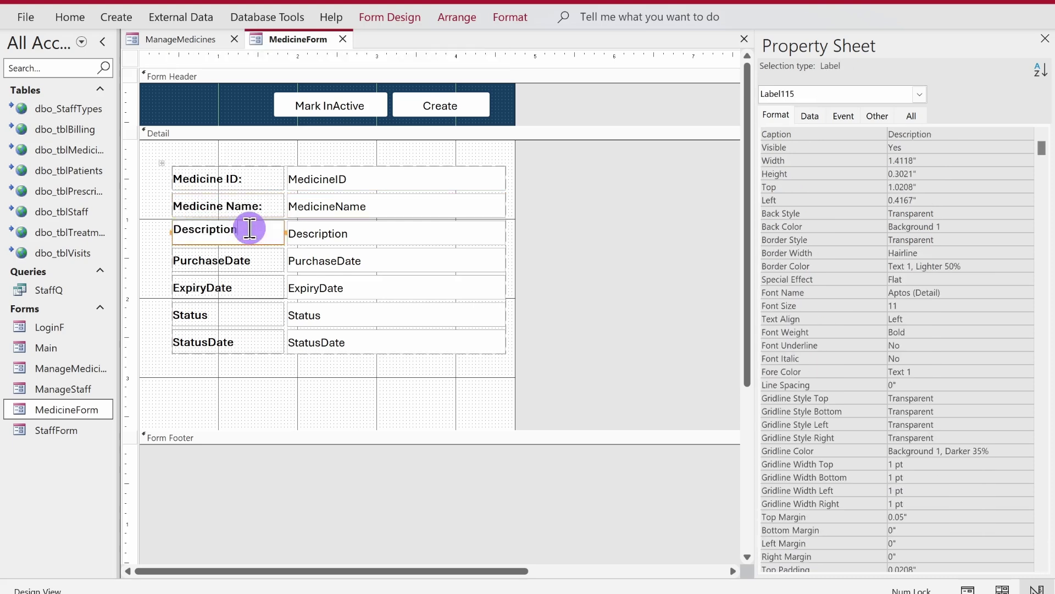
click(244, 233)
text(:)
key(Return)
click(234, 257)
click(234, 257)
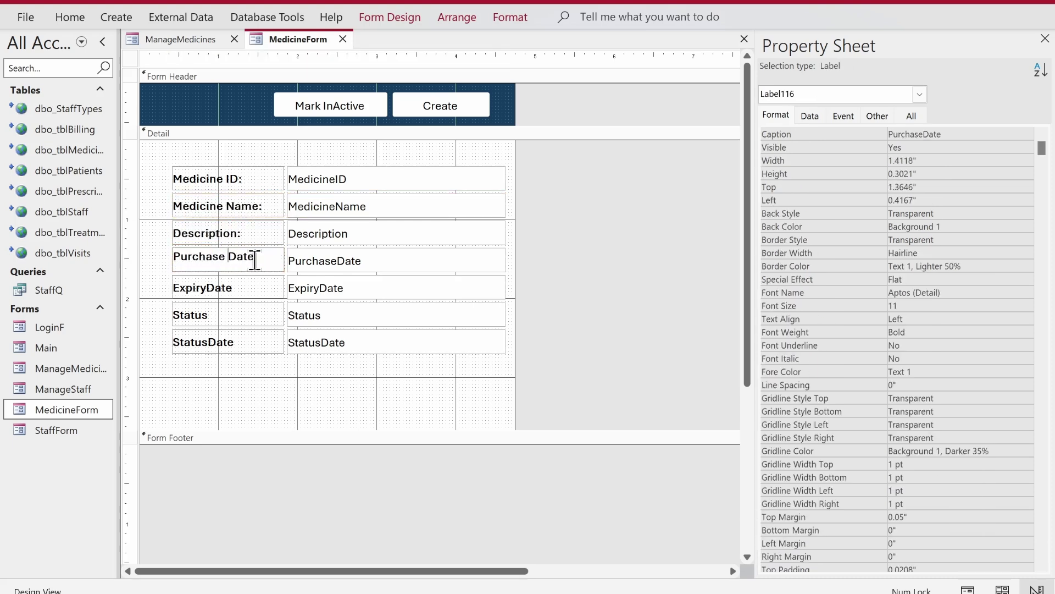
click(268, 262)
text(:)
key(Return)
Step: Change the ExpiryDate label's caption to "Expiry Date:"
click(267, 298)
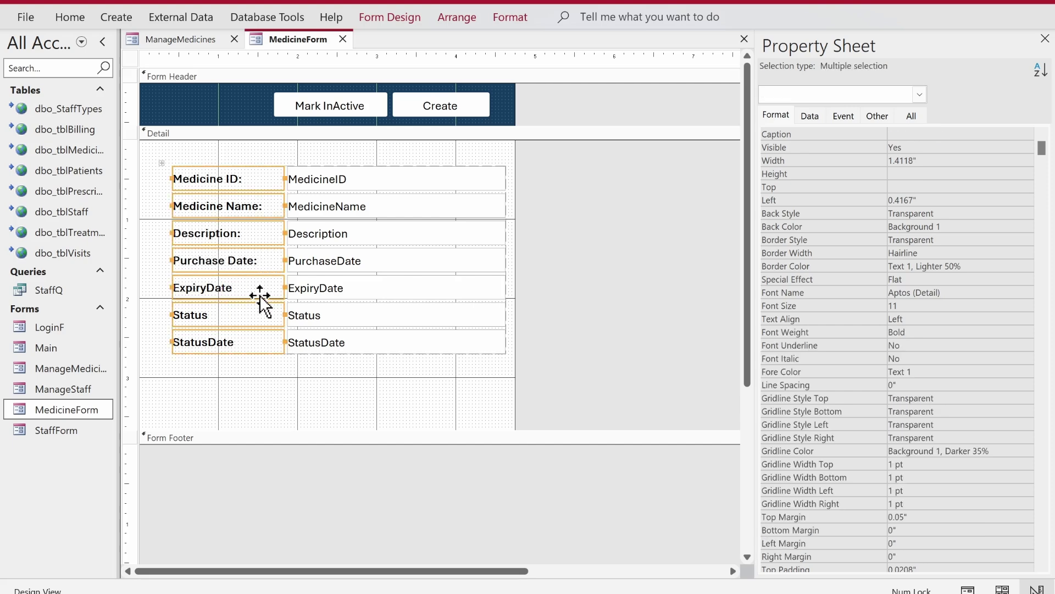
click(273, 388)
click(219, 297)
click(228, 390)
click(207, 286)
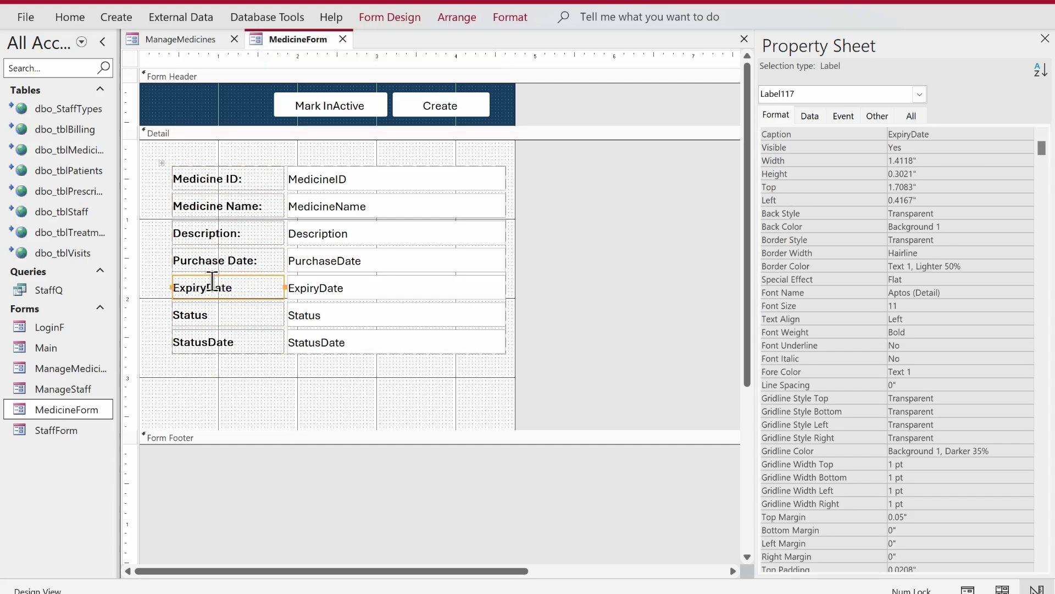
click(204, 287)
click(266, 284)
text(:)
key(Return)
Step: Change the last two label captions to "Status:" and "Status Date:"
click(236, 313)
click(254, 308)
text(:)
key(Return)
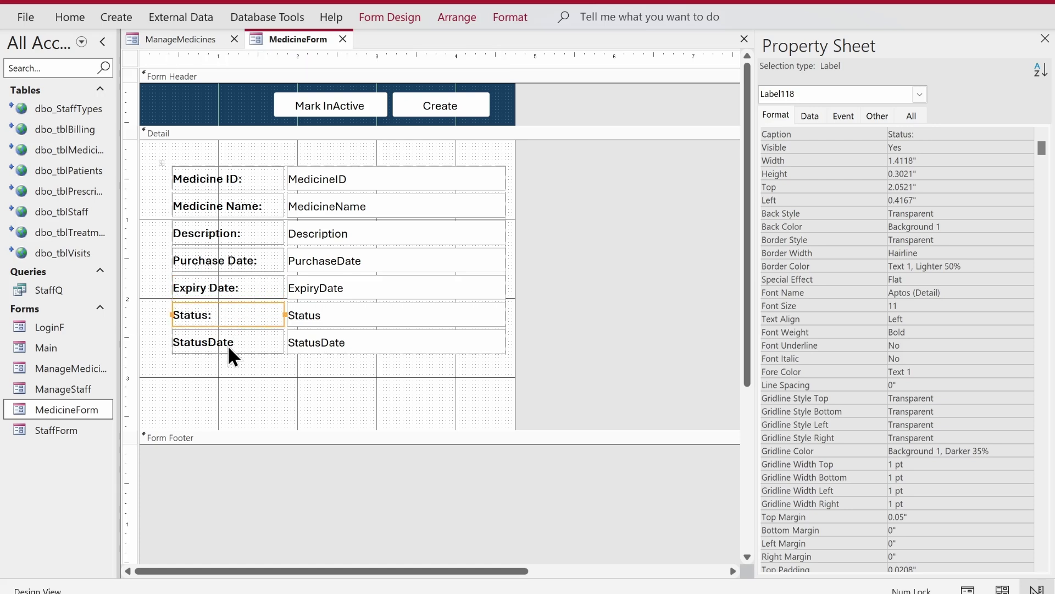
click(209, 342)
click(209, 339)
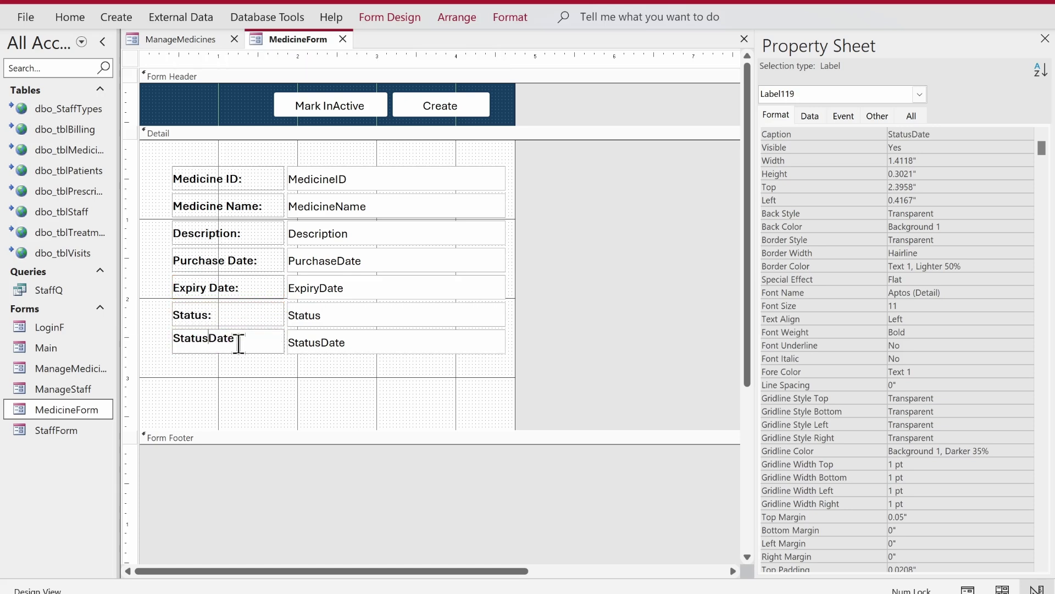
key(Return)
Step: Move the field layout into the Detail section's upper-left corner, widening the text boxes and shortening the section to fit
click(161, 166)
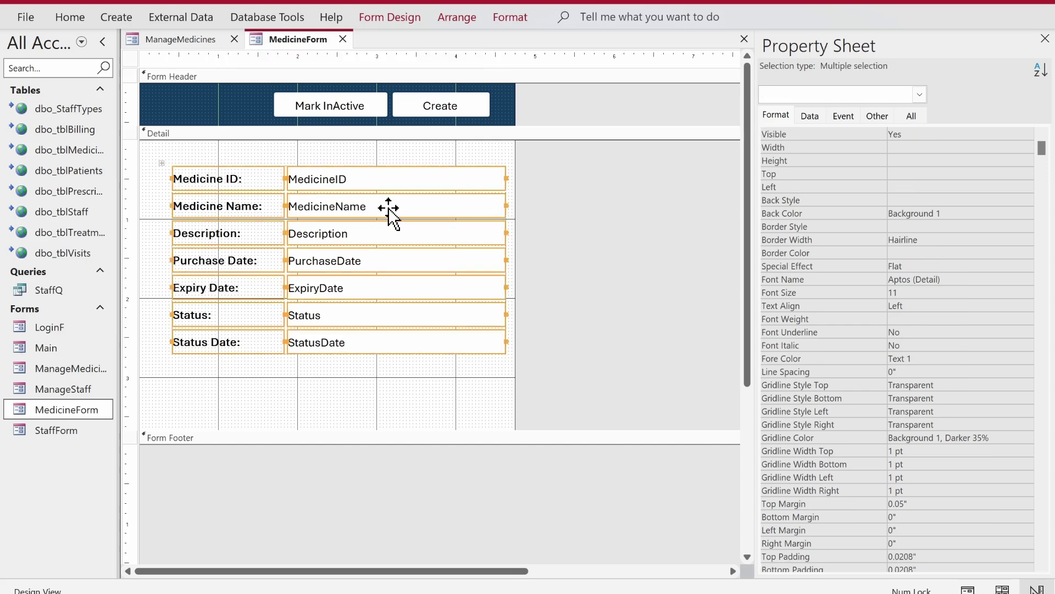
drag(389, 212, 365, 203)
drag(506, 161, 503, 298)
drag(462, 383, 465, 361)
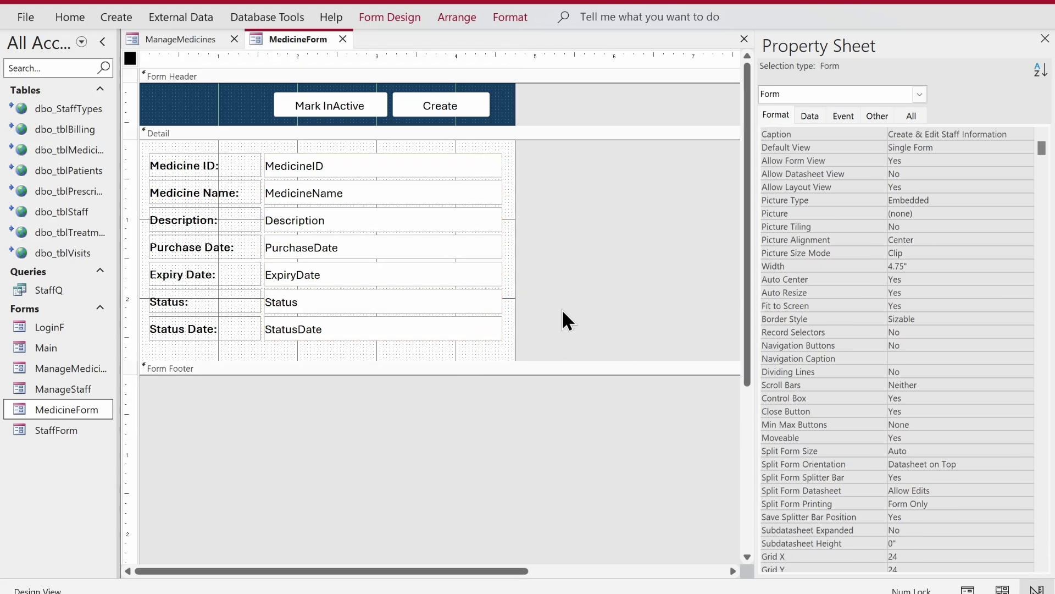
Step: Set Enabled to No and Locked to Yes for the MedicineID, Status and StatusDate text boxes
drag(513, 330, 498, 286)
shift+click(493, 169)
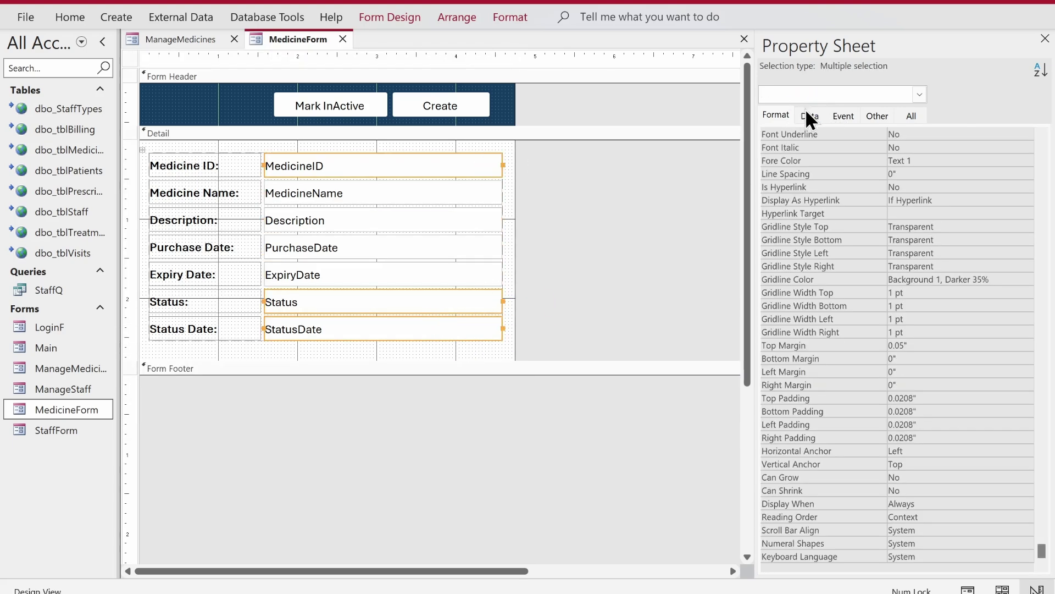
click(809, 116)
double_click(915, 227)
click(920, 240)
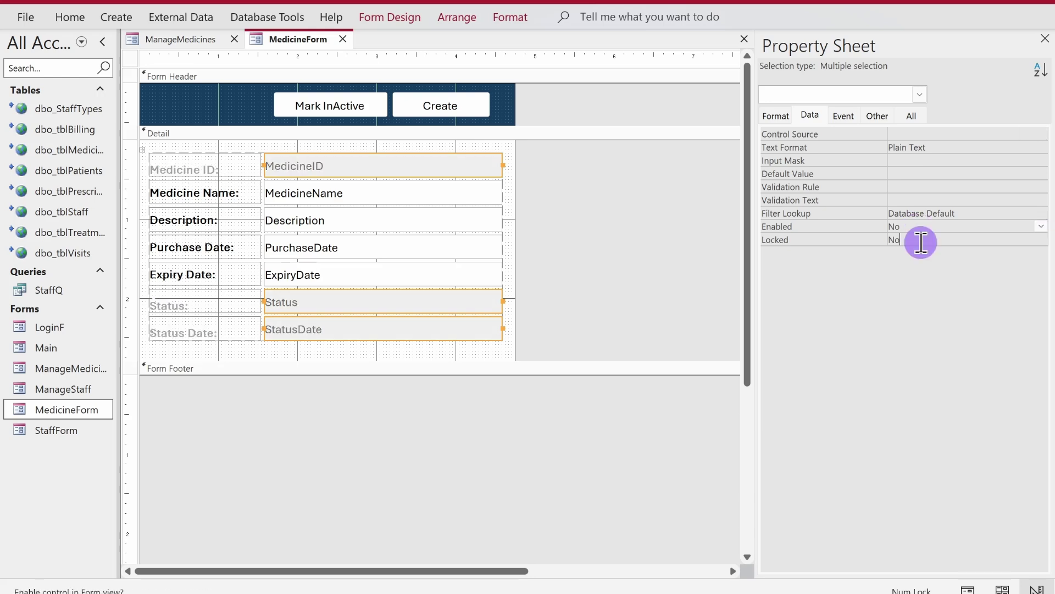
double_click(921, 240)
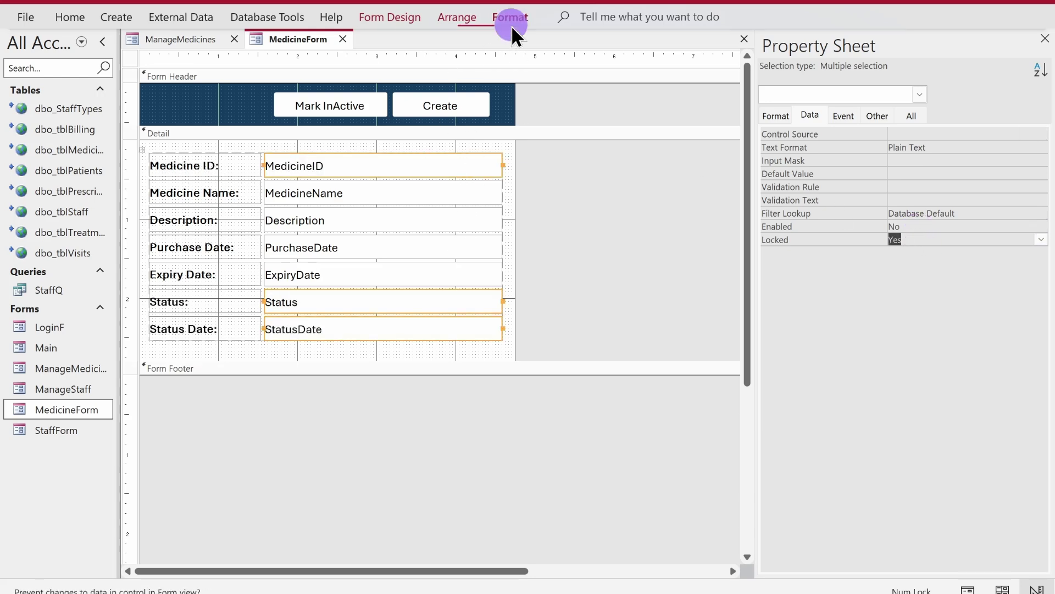
Step: Fill the MedicineID, Status and StatusDate text boxes with the lightest gray theme color
click(510, 17)
click(794, 43)
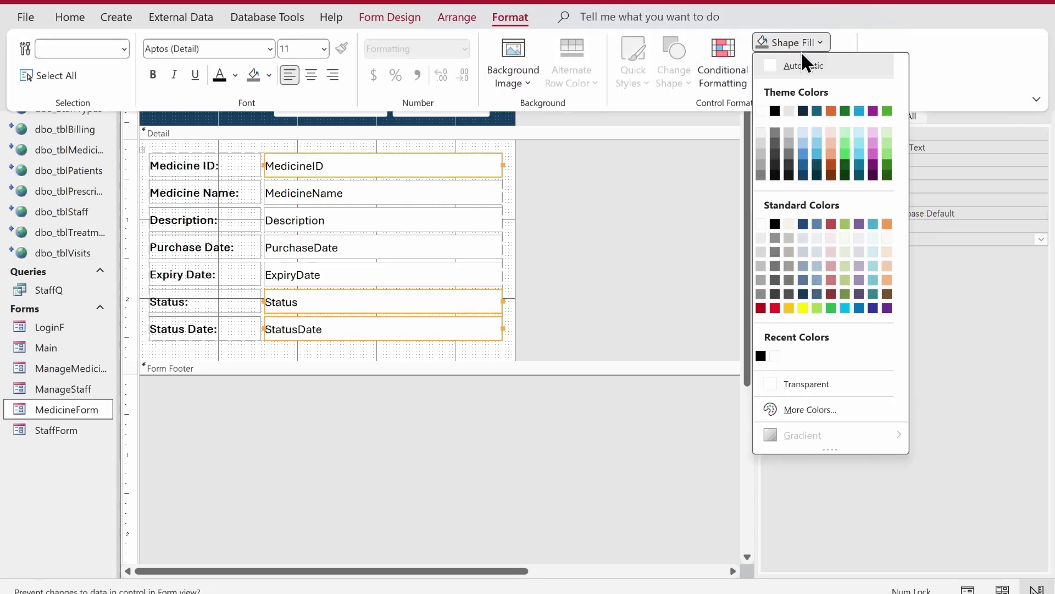
click(761, 133)
click(605, 217)
click(497, 297)
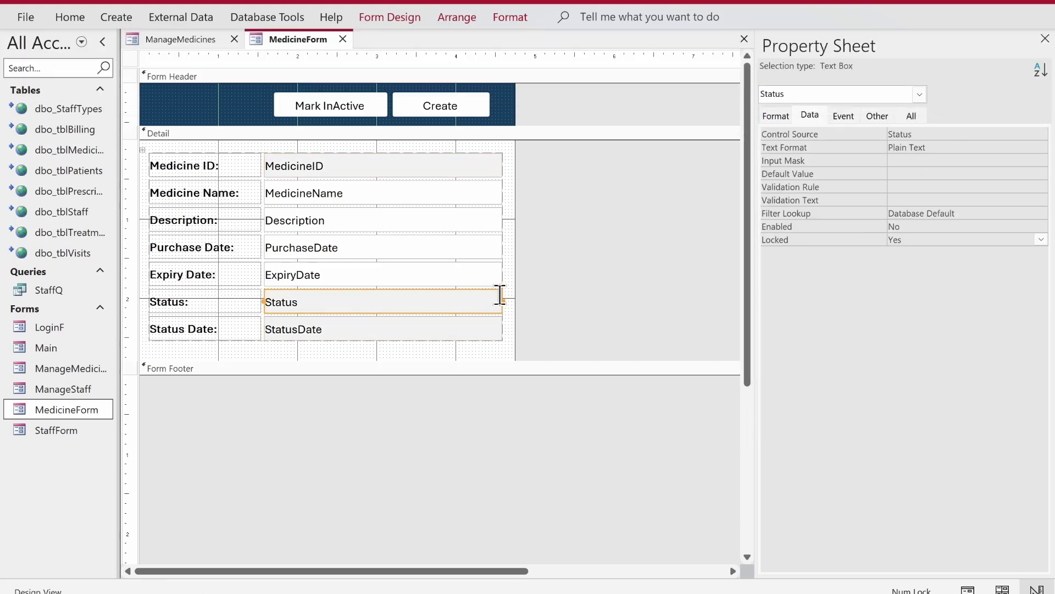
Step: Preview MedicineForm in Form View to check its field layout, and return it to Design View
right_click(297, 39)
click(374, 131)
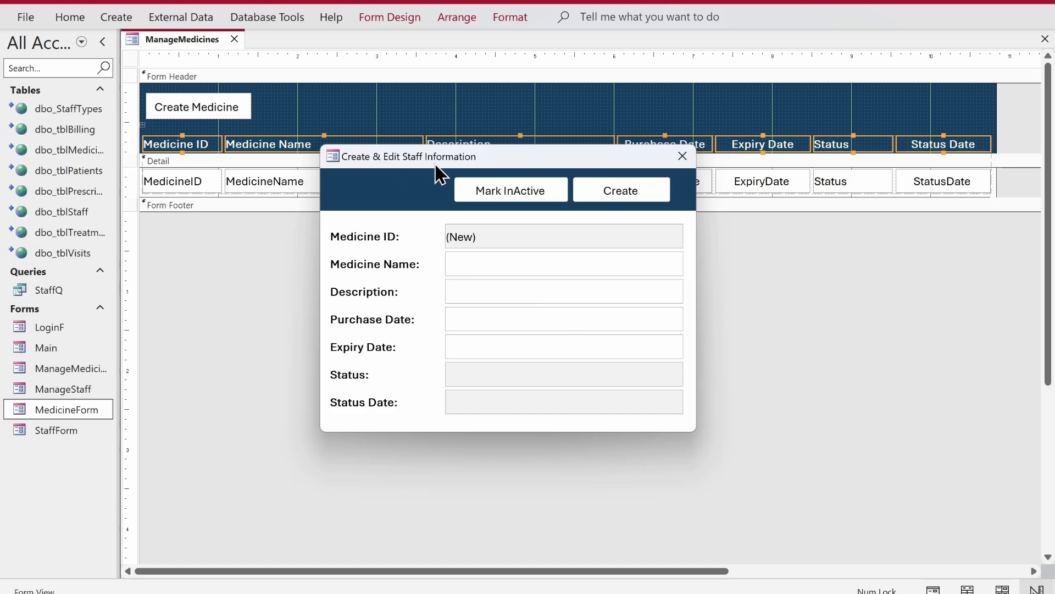
right_click(404, 196)
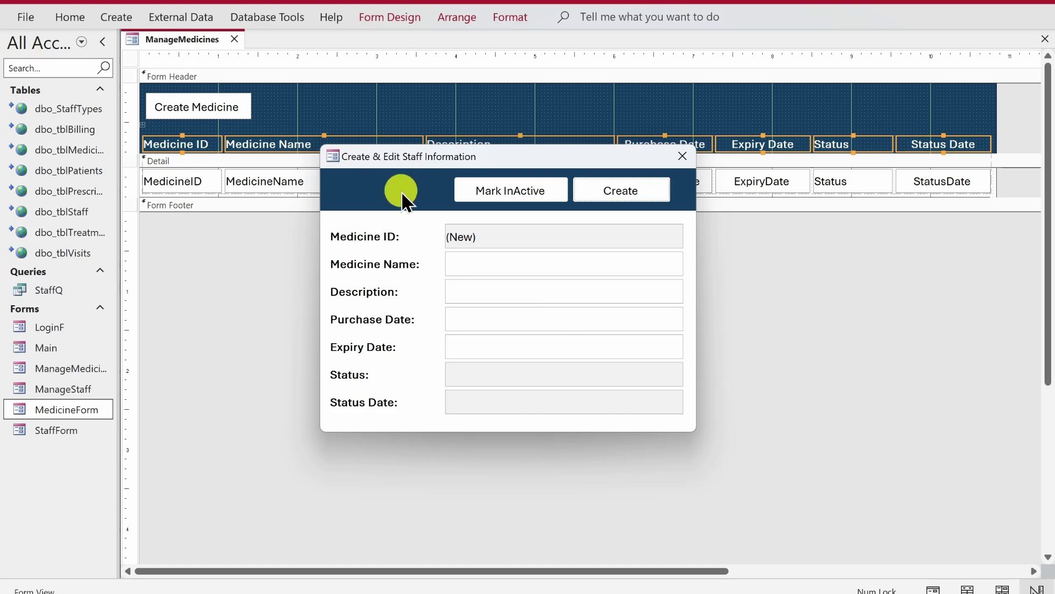
key(Escape)
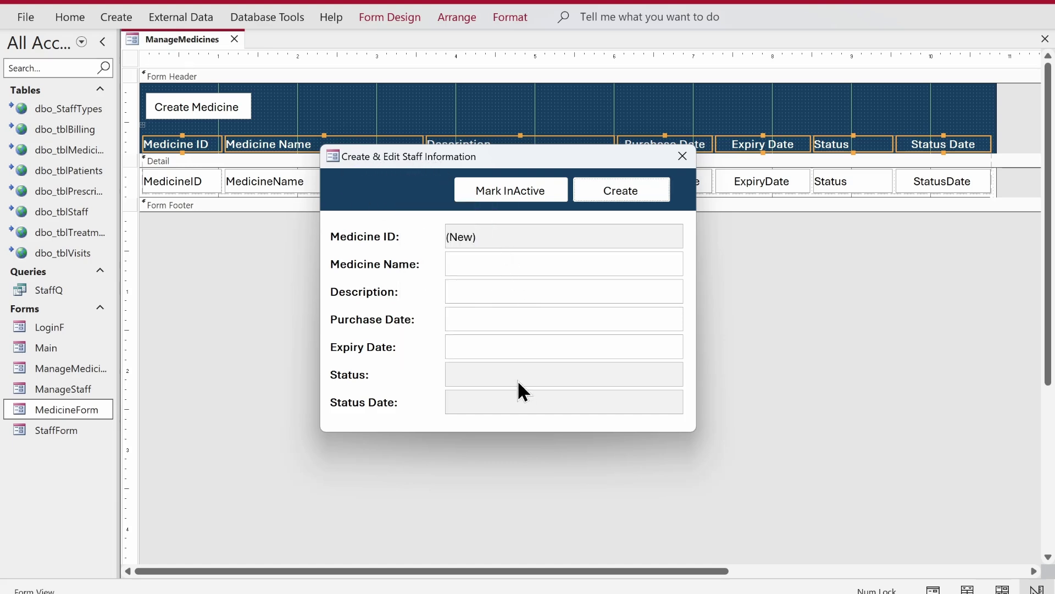
right_click(373, 194)
click(389, 235)
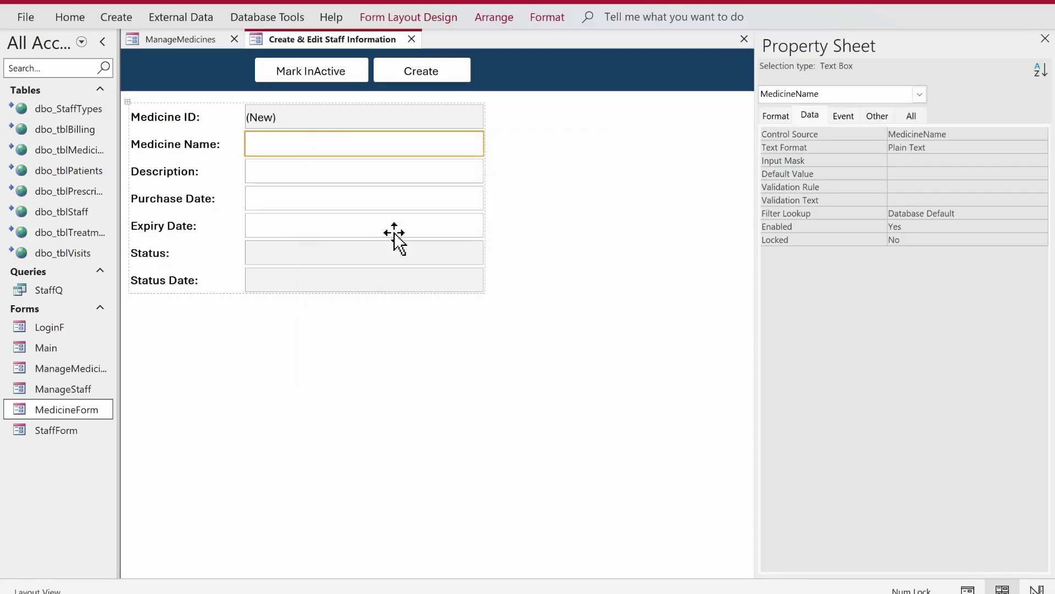
right_click(305, 44)
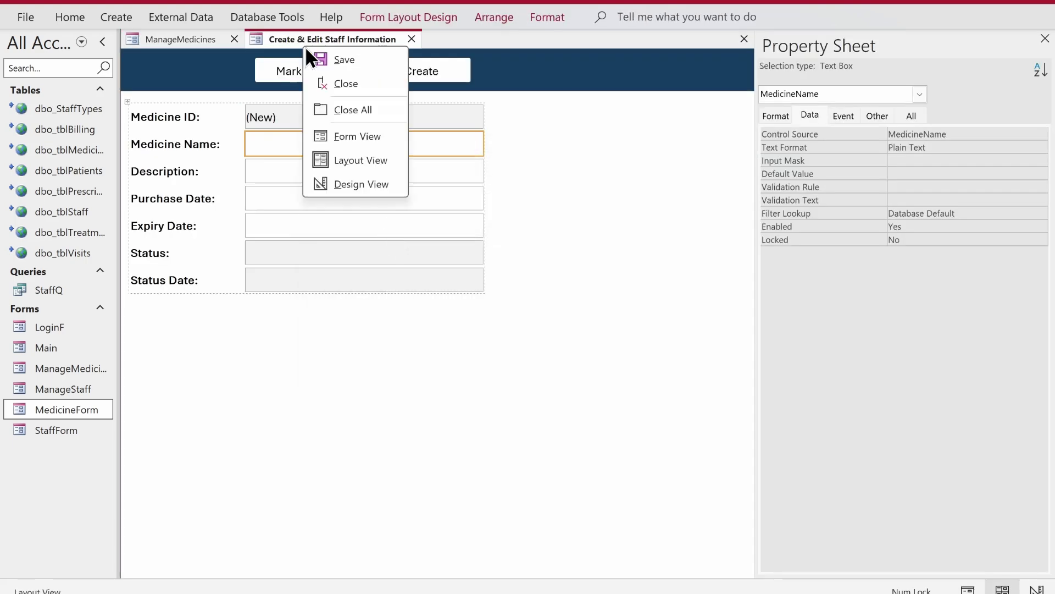
click(374, 181)
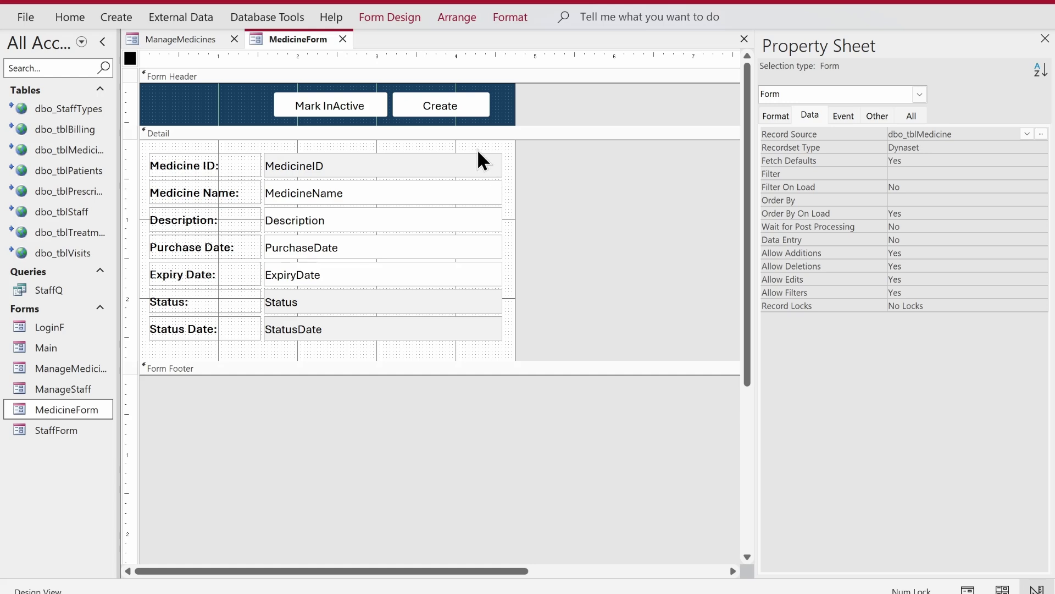
Step: Clear the control sources of the MedicineID, MedicineName and Description text boxes so they are unbound
click(379, 161)
click(309, 160)
double_click(322, 160)
key(Delete)
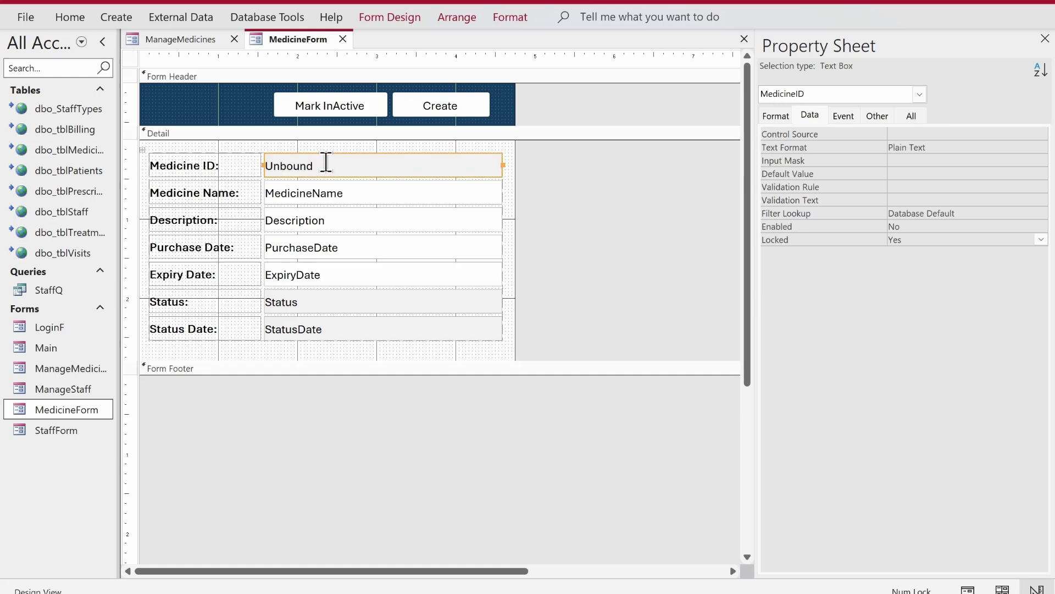
click(308, 193)
click(311, 192)
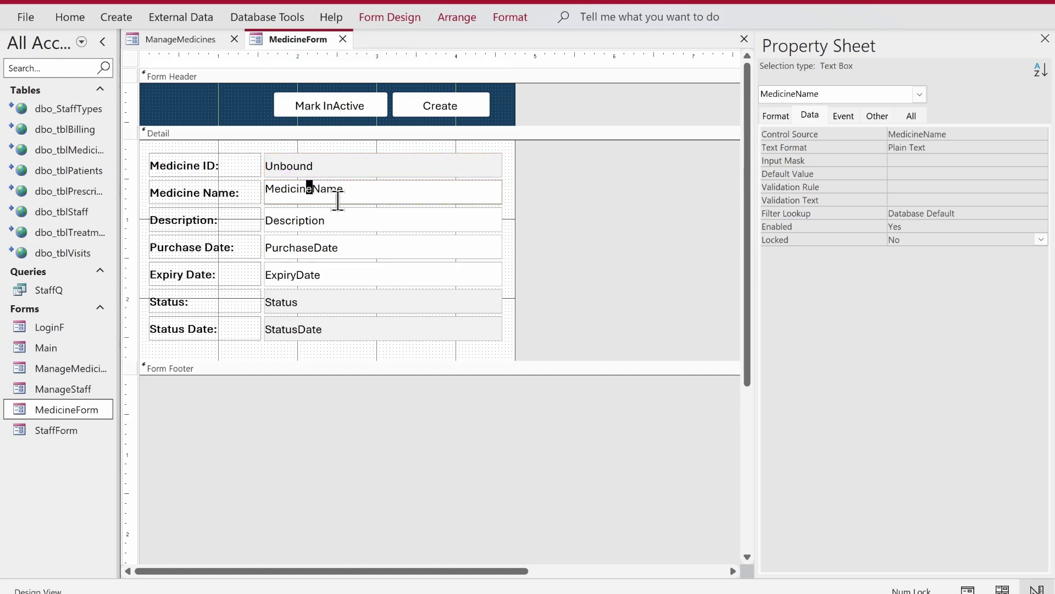
double_click(338, 198)
key(Delete)
double_click(295, 226)
key(Delete)
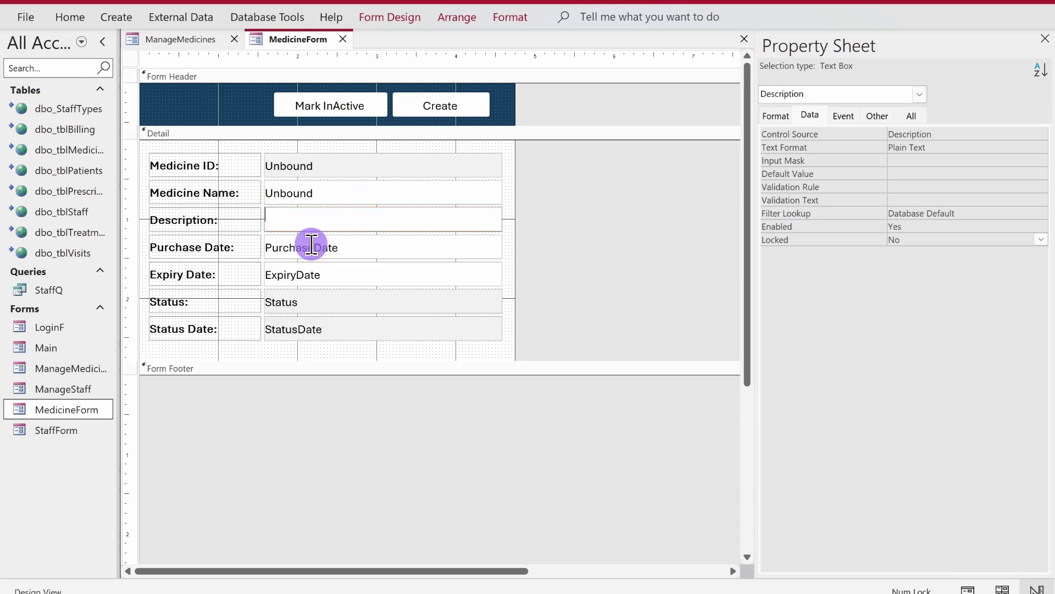
Step: Unbind the PurchaseDate, ExpiryDate, Status and StatusDate text boxes by clearing their control sources
double_click(312, 247)
key(Delete)
click(344, 277)
double_click(307, 274)
key(Delete)
click(319, 302)
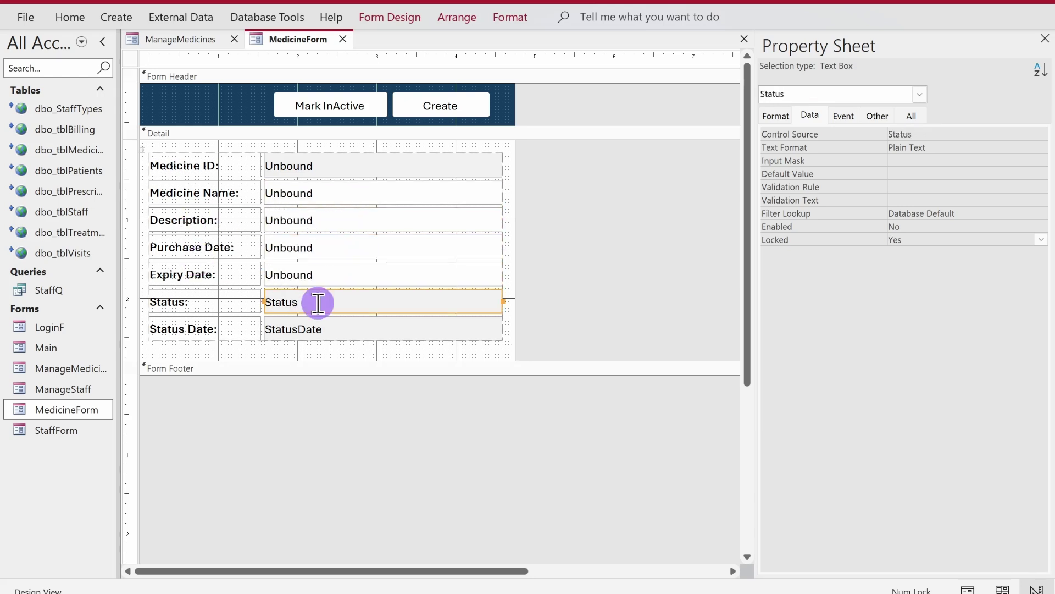
double_click(318, 301)
key(Delete)
click(348, 330)
double_click(340, 330)
key(Delete)
click(536, 283)
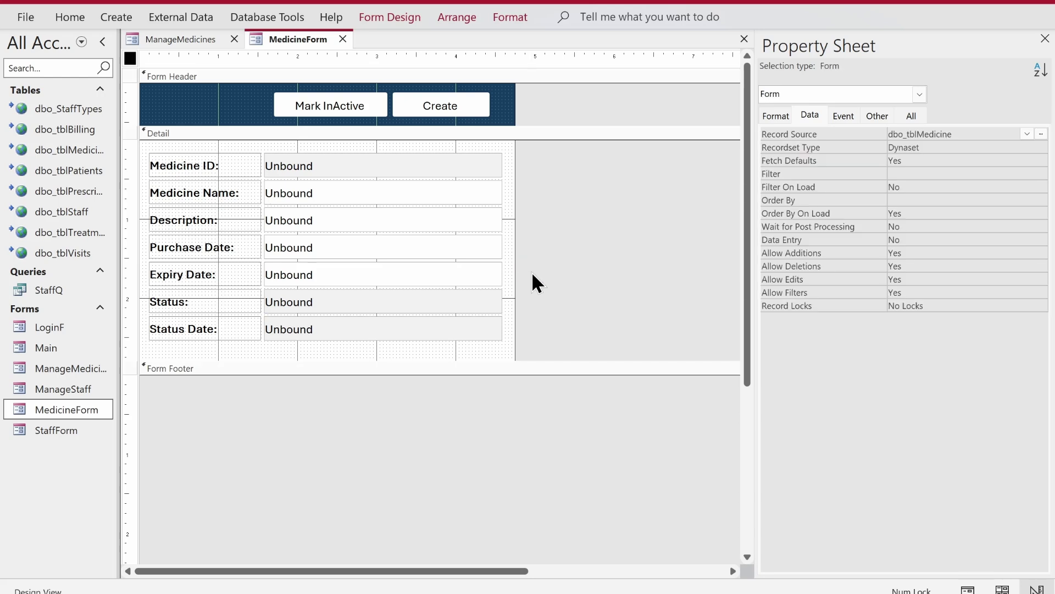
Step: Set the form's caption to "Create & Edit Medicine Information" and clear its record source
click(784, 114)
double_click(953, 134)
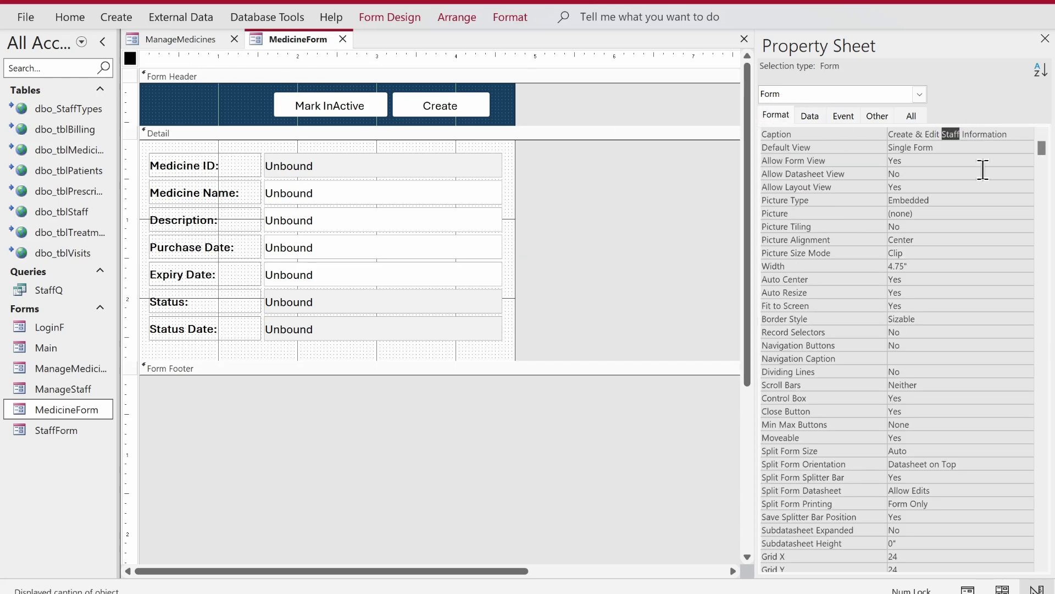
text(Medicine)
key(Return)
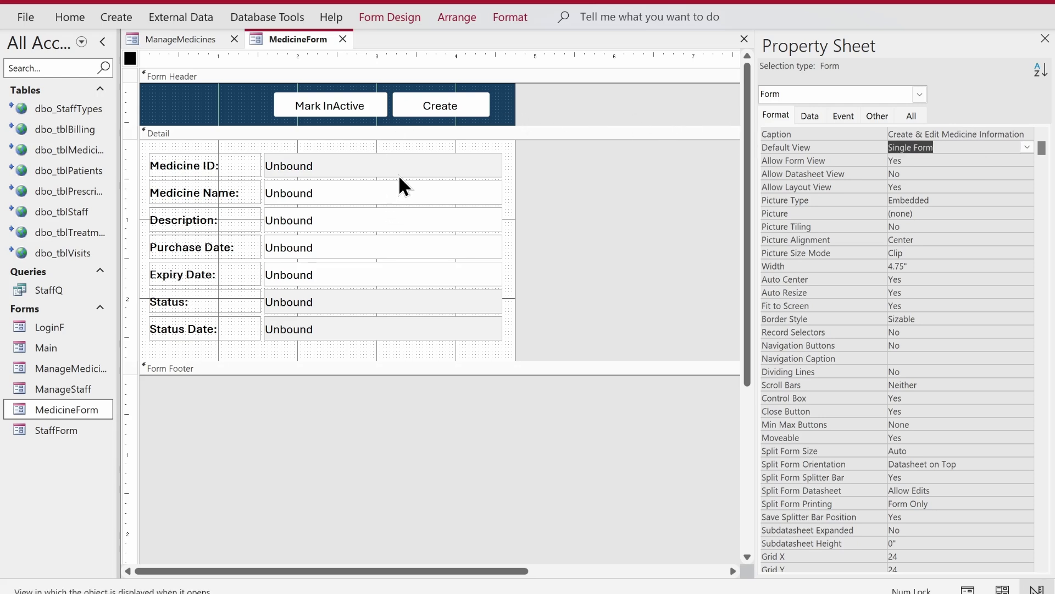
click(824, 116)
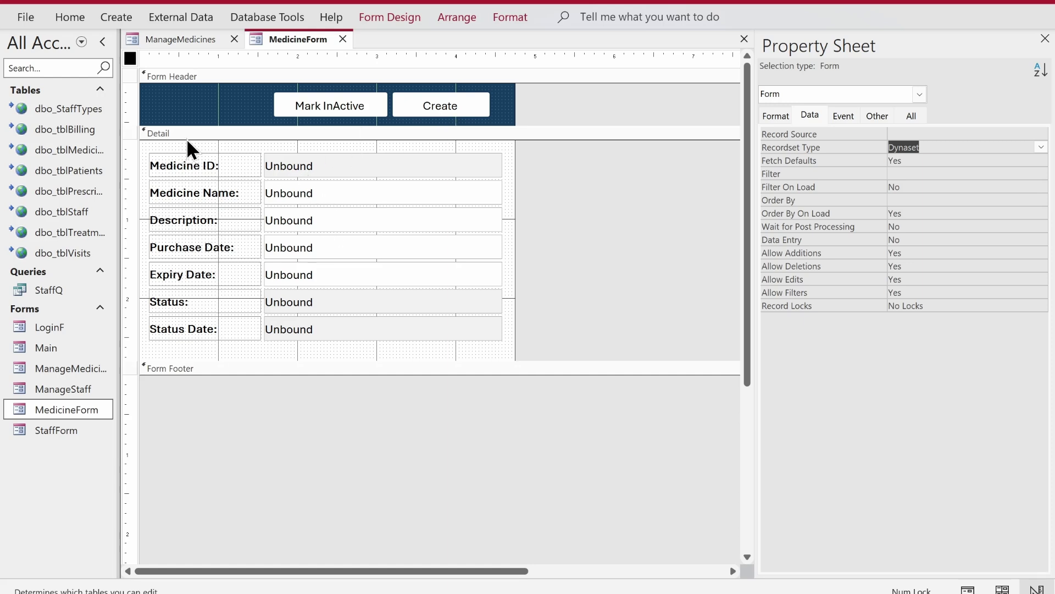
Step: Open the Create button's On Click code, delete all old staff procedures below Option Compare Database, and return to the form design
click(481, 103)
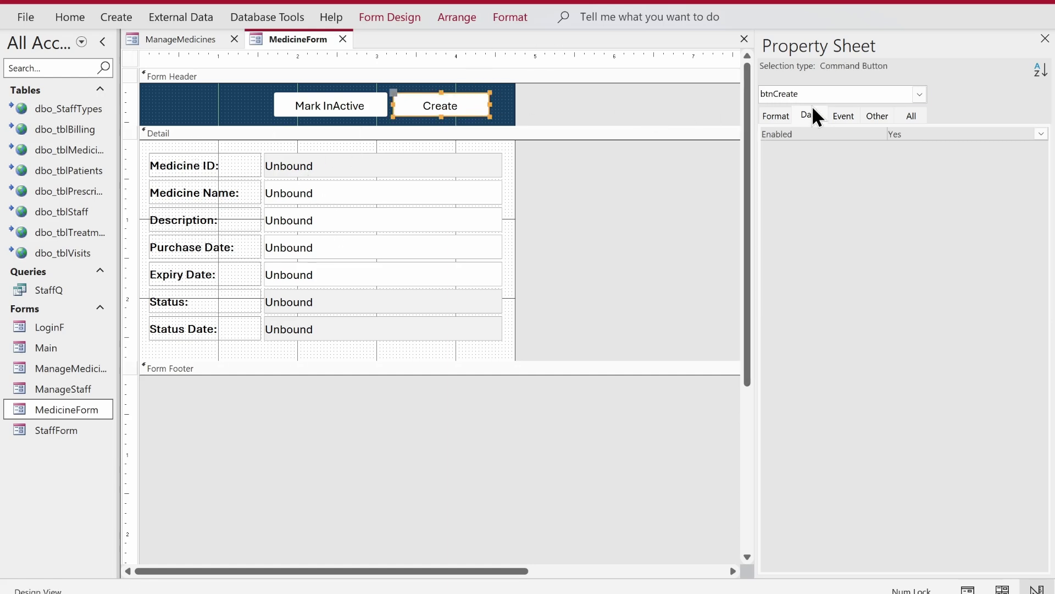
click(843, 115)
click(1043, 133)
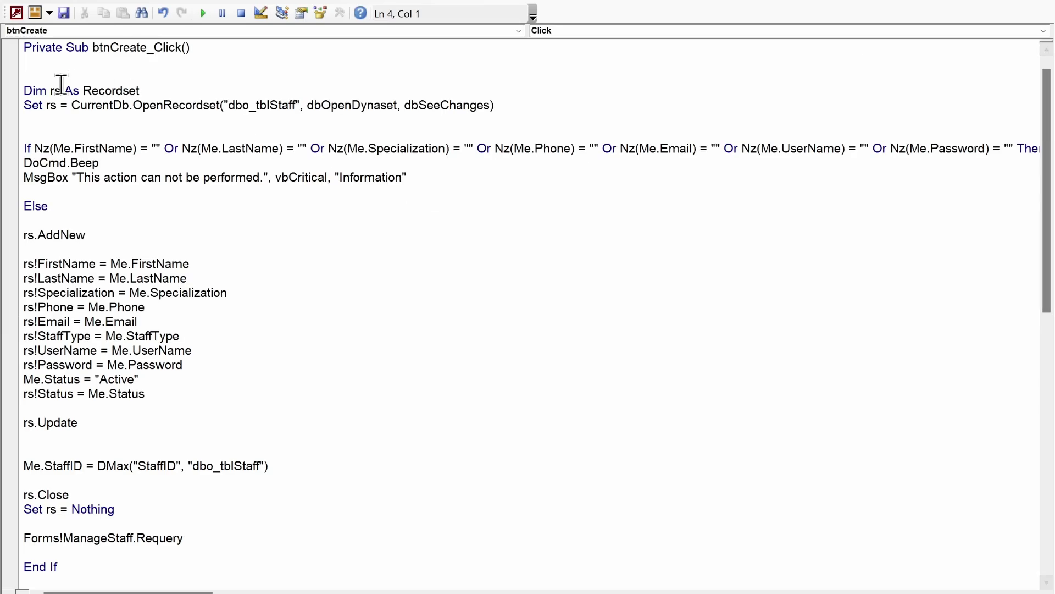
click(26, 90)
drag(27, 90, 418, 588)
key(Delete)
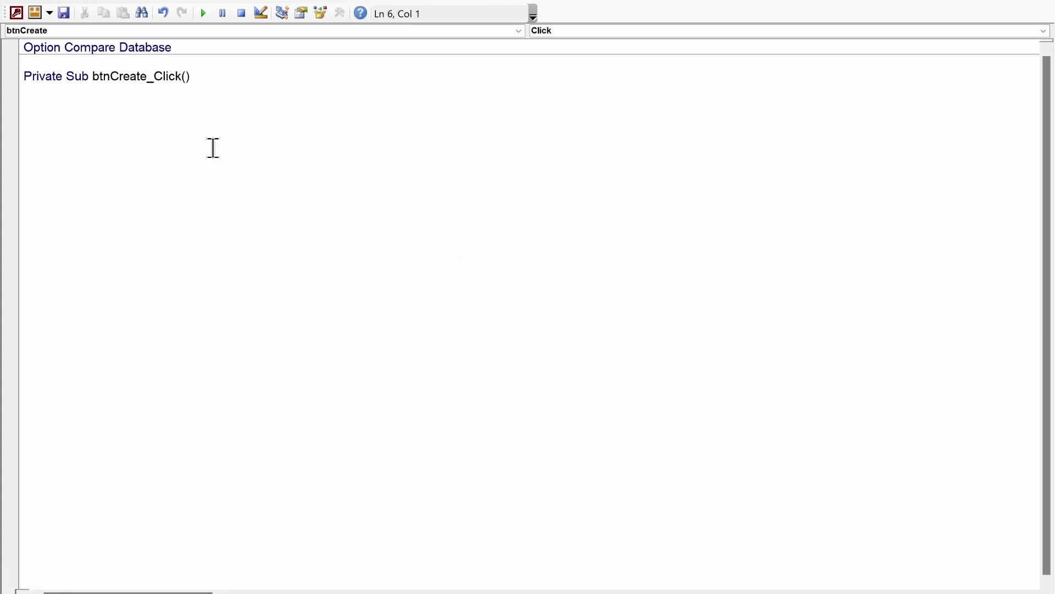
drag(193, 77, 22, 77)
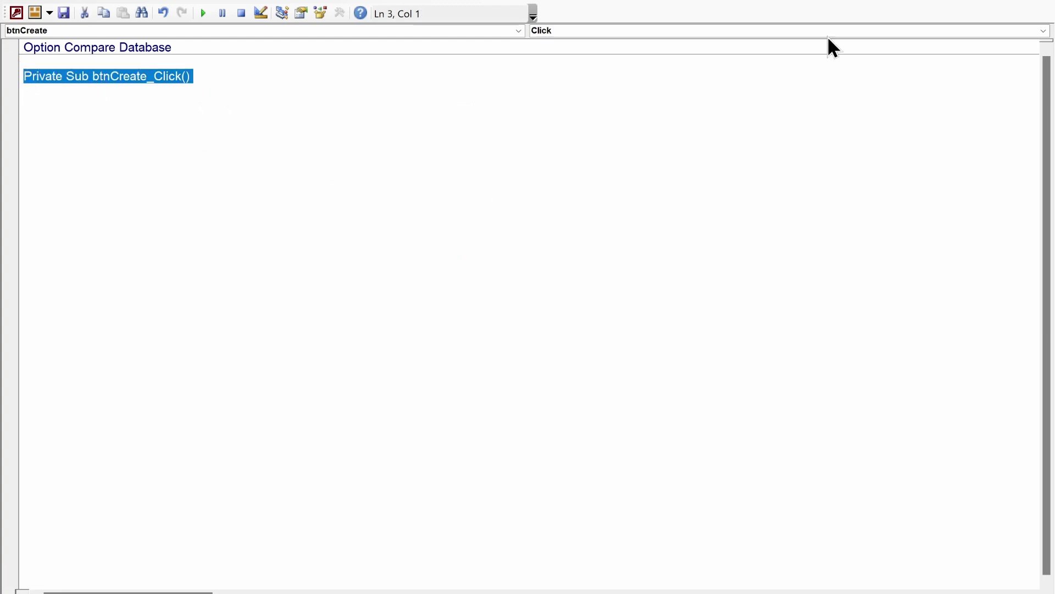
key(Delete)
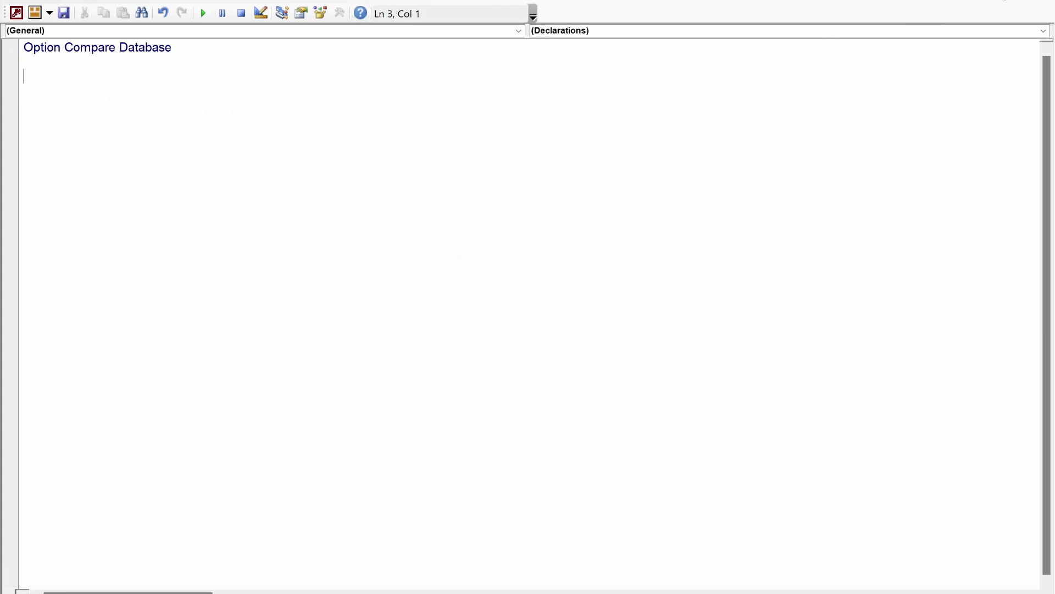
key(alt+F11)
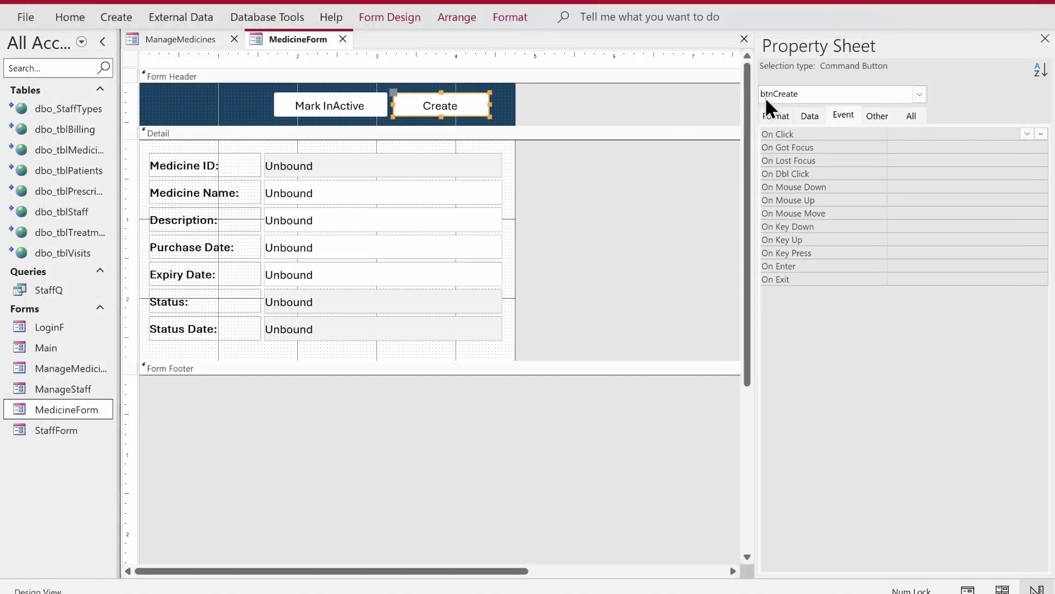
Step: Create a new On Click event procedure for the Create button and declare rs as a Recordset in it
click(1039, 134)
double_click(469, 157)
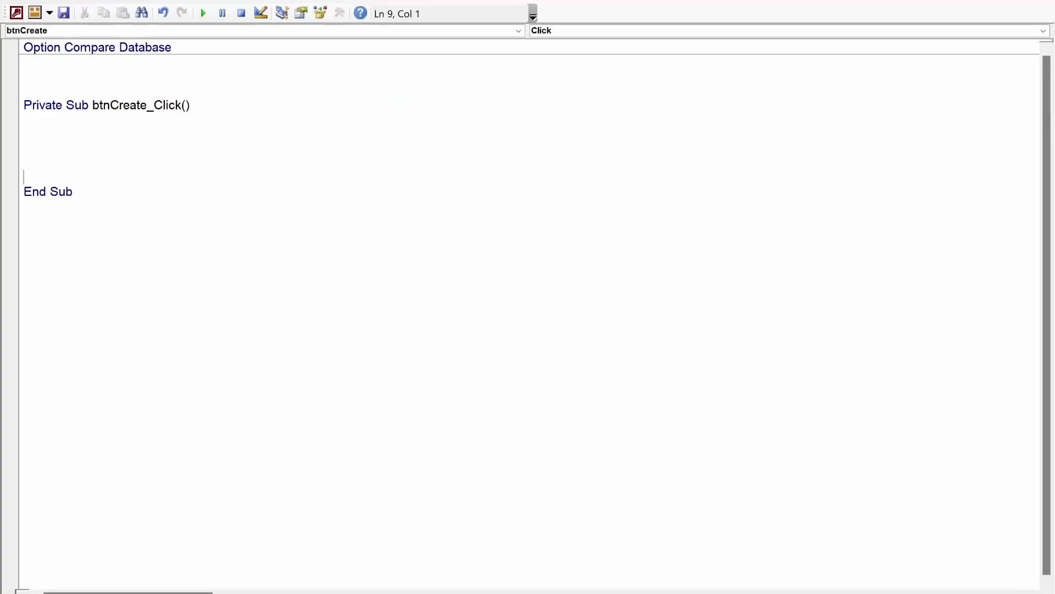
click(23, 147)
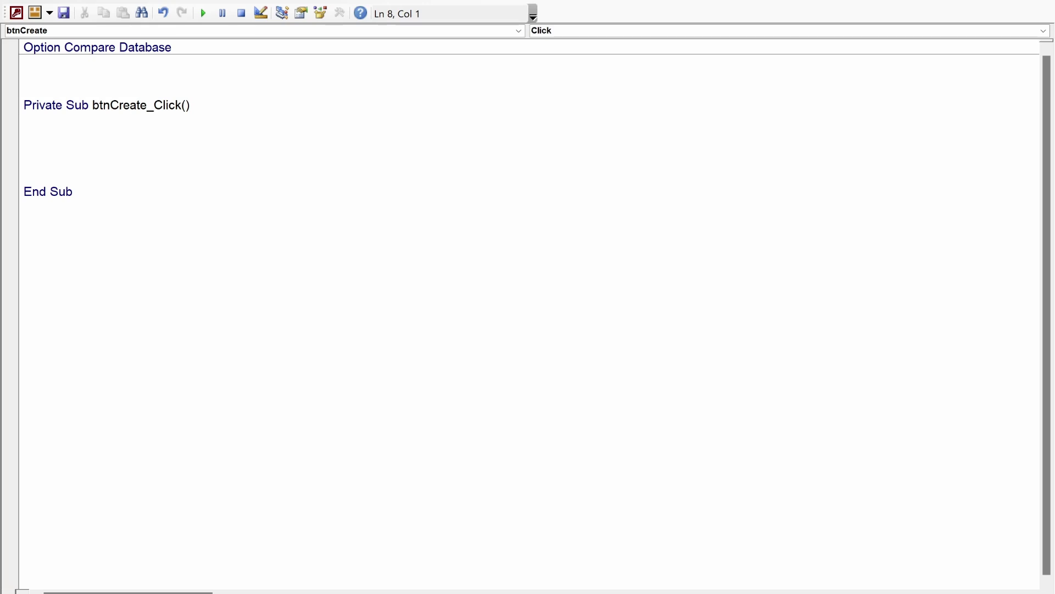
text(dim rs as Recordset)
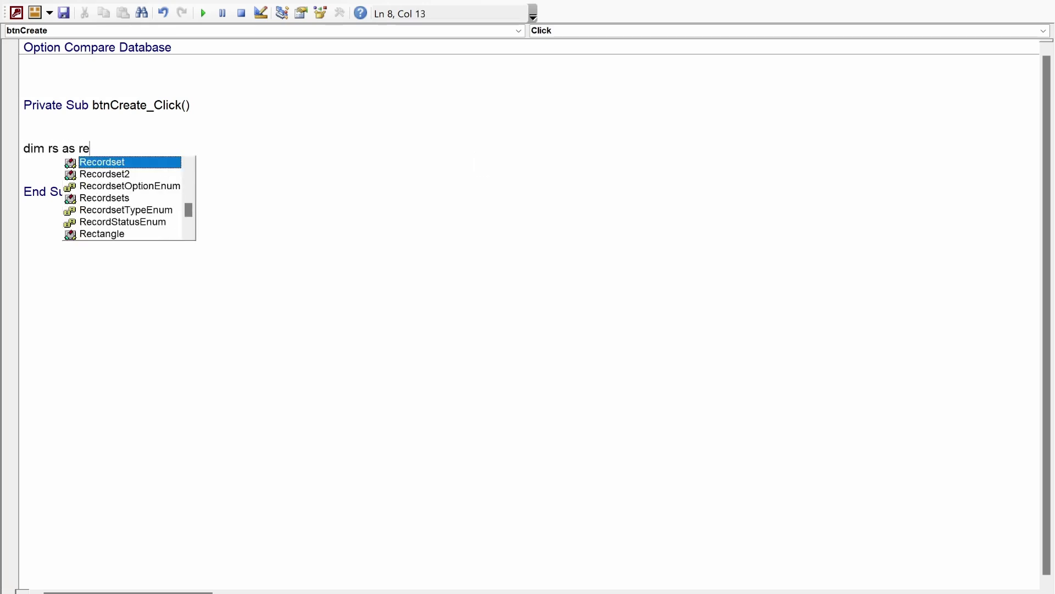
key(Return)
Step: Set rs to CurrentDb.OpenRecordset with "dbo_tblMedicine" as its source, copying the table name from the database's table list
text(set rs =)
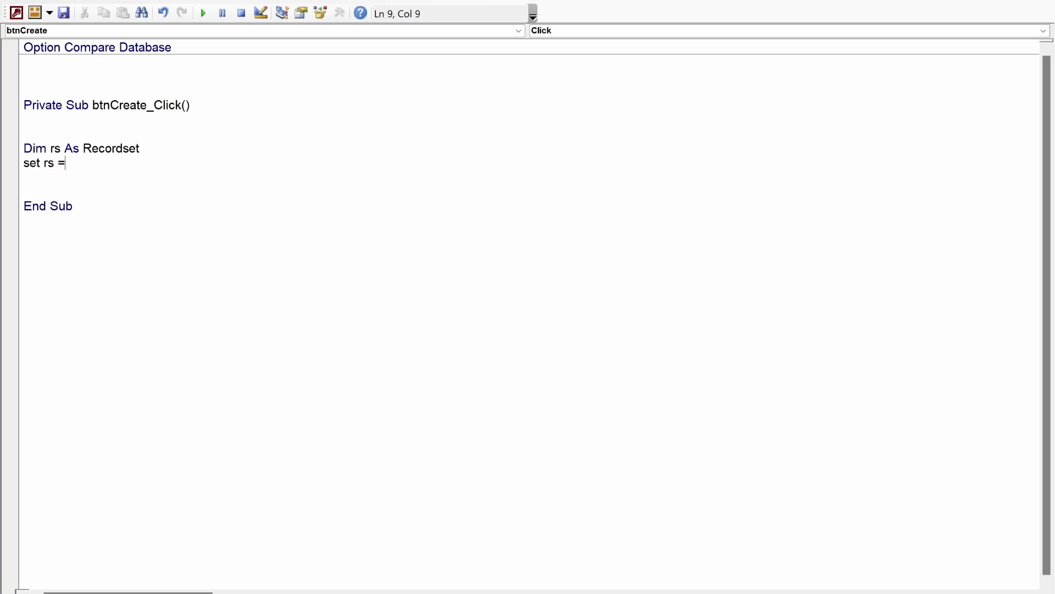
text( currentdb.OpenRecordset()
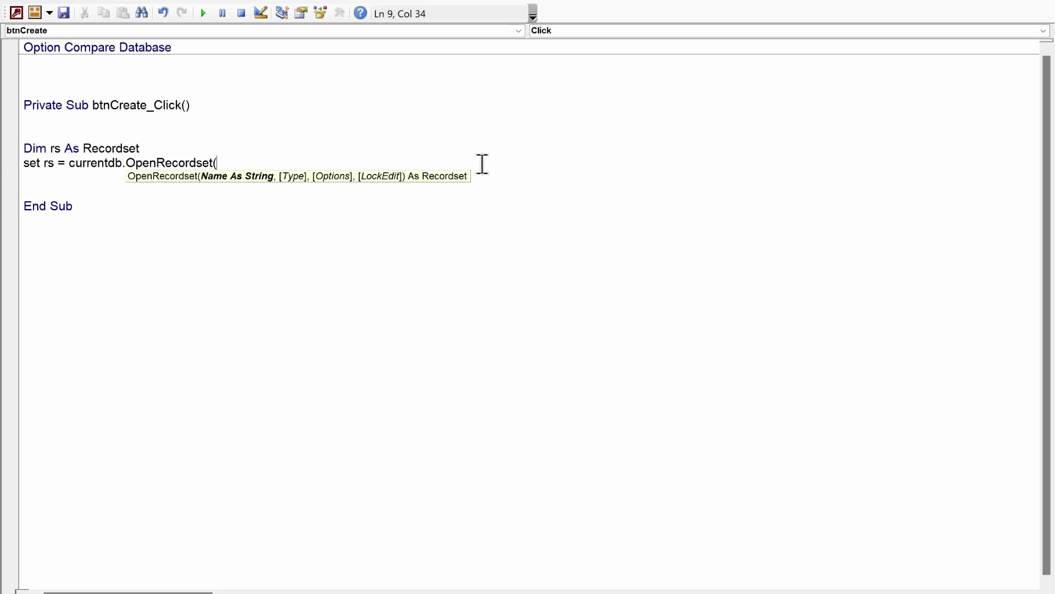
text())
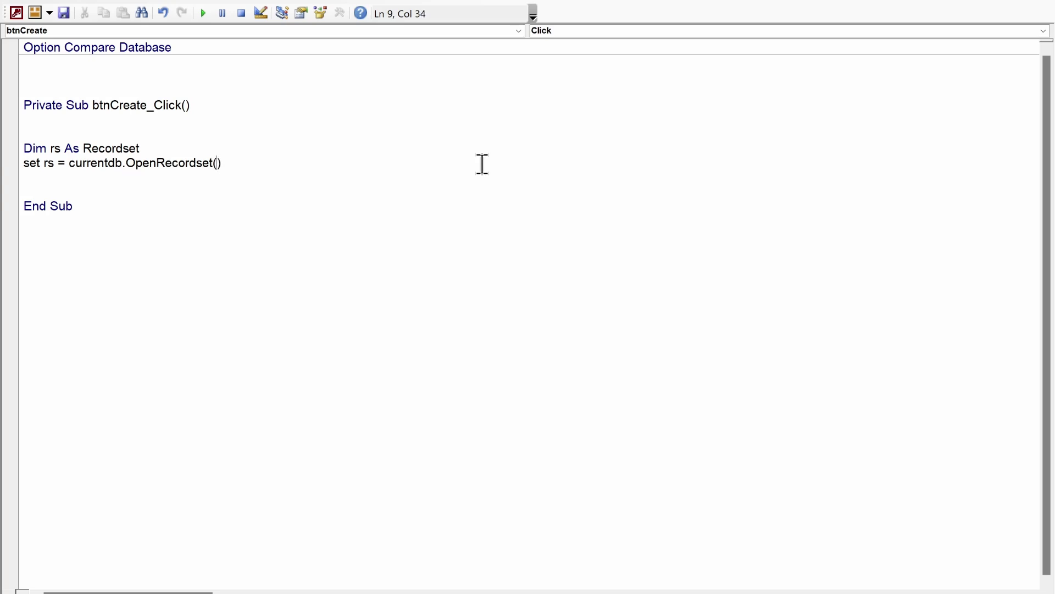
text("")
key(alt+Tab)
right_click(58, 159)
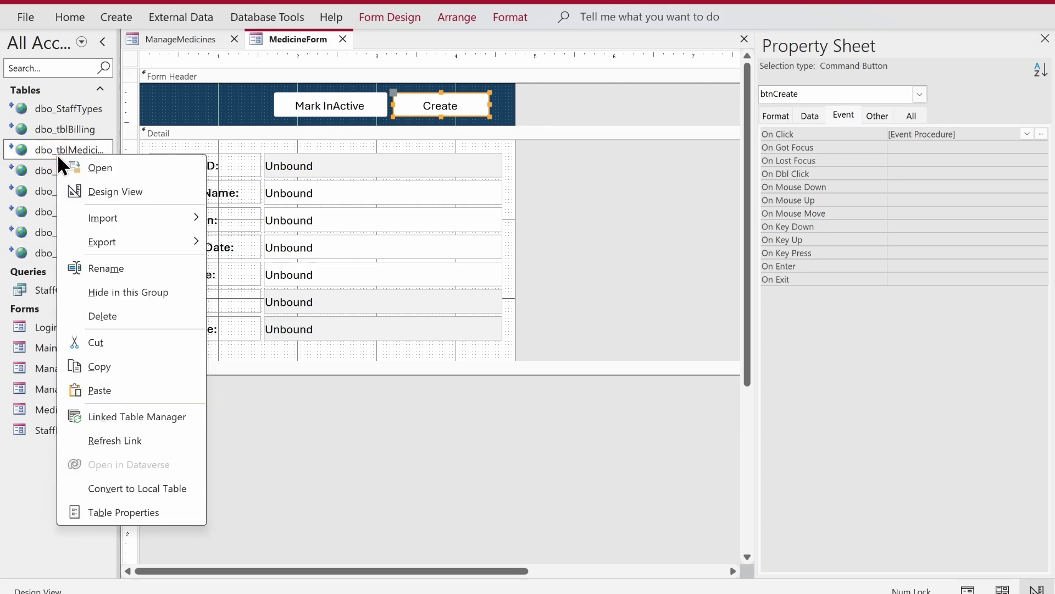
click(106, 268)
right_click(71, 150)
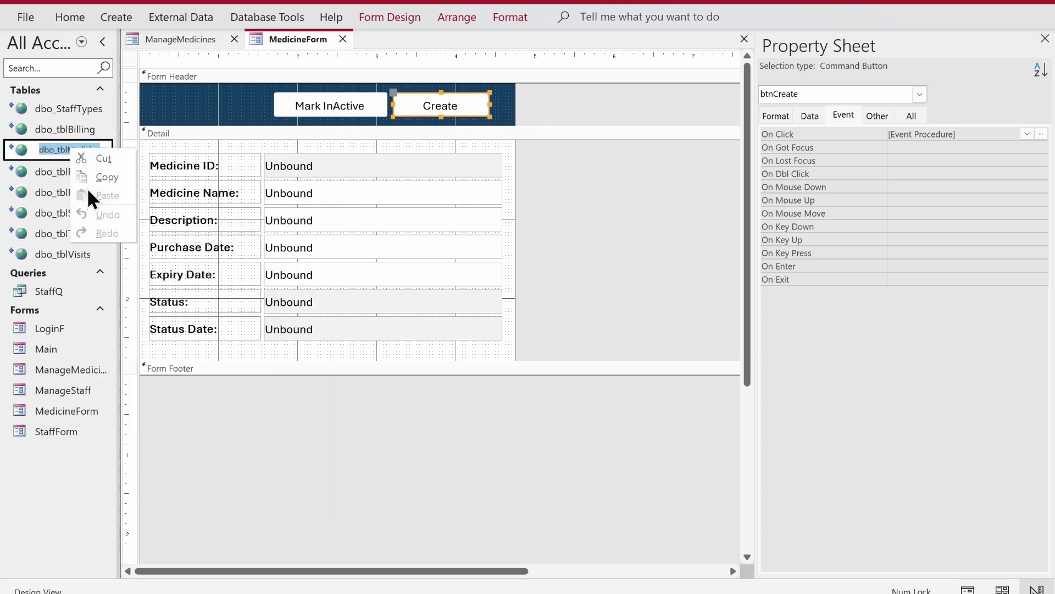
click(99, 177)
key(alt+Tab)
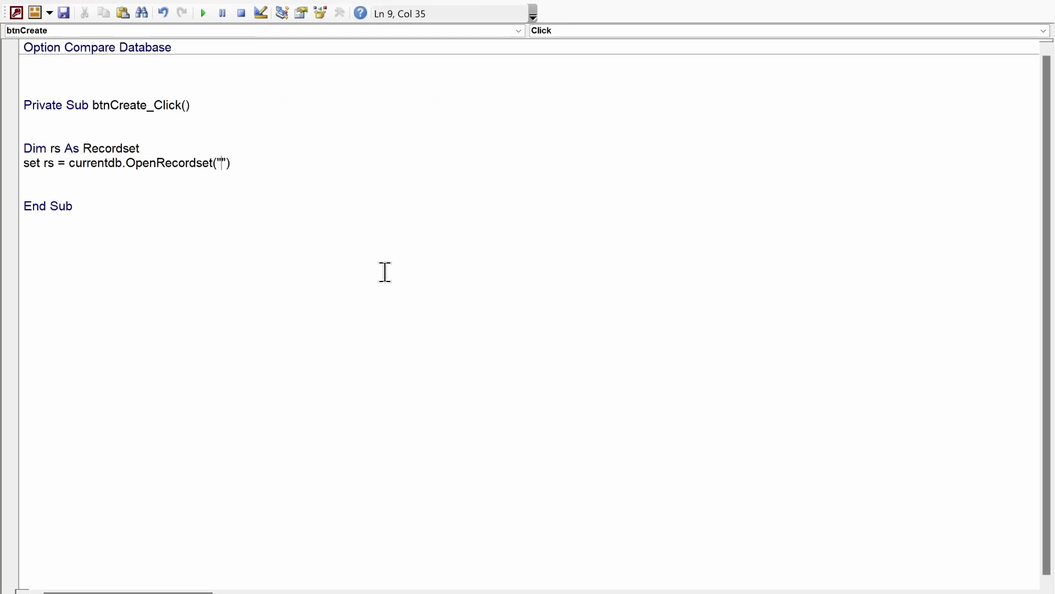
key(ctrl+v)
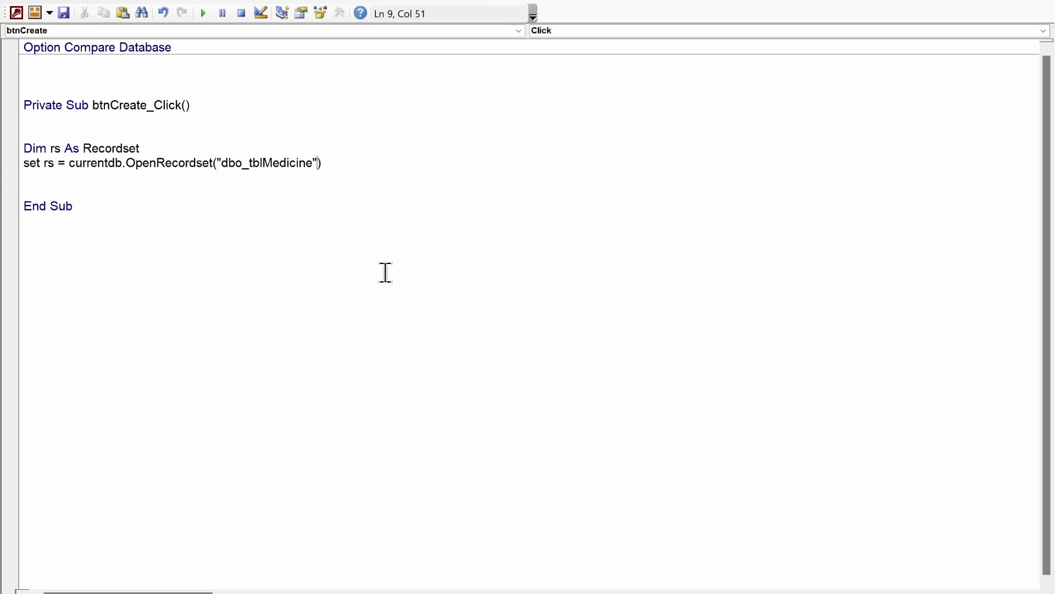
Step: Add the dbOpenDynaset and dbSeeChanges arguments to the OpenRecordset call and insert blank lines below it
text(,dbopen)
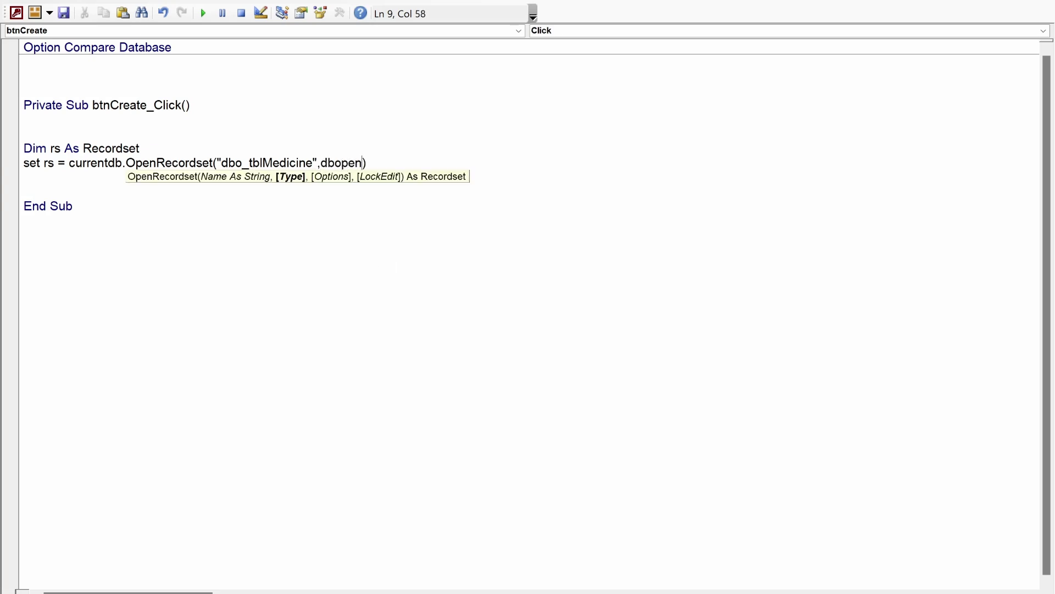
text(dynaset,)
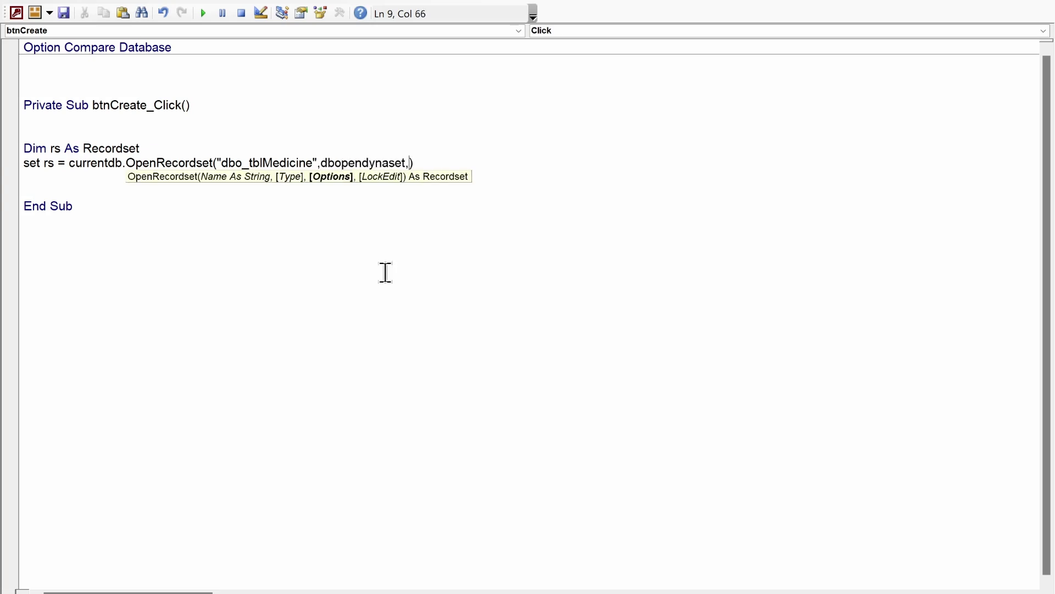
text(dbseechang)
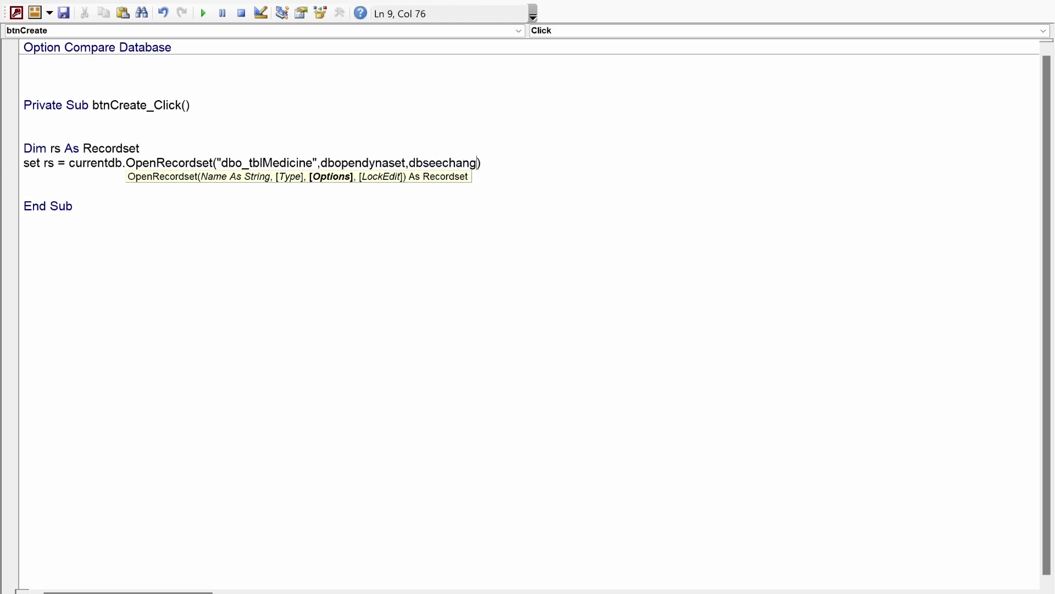
text(es)
key(Return)
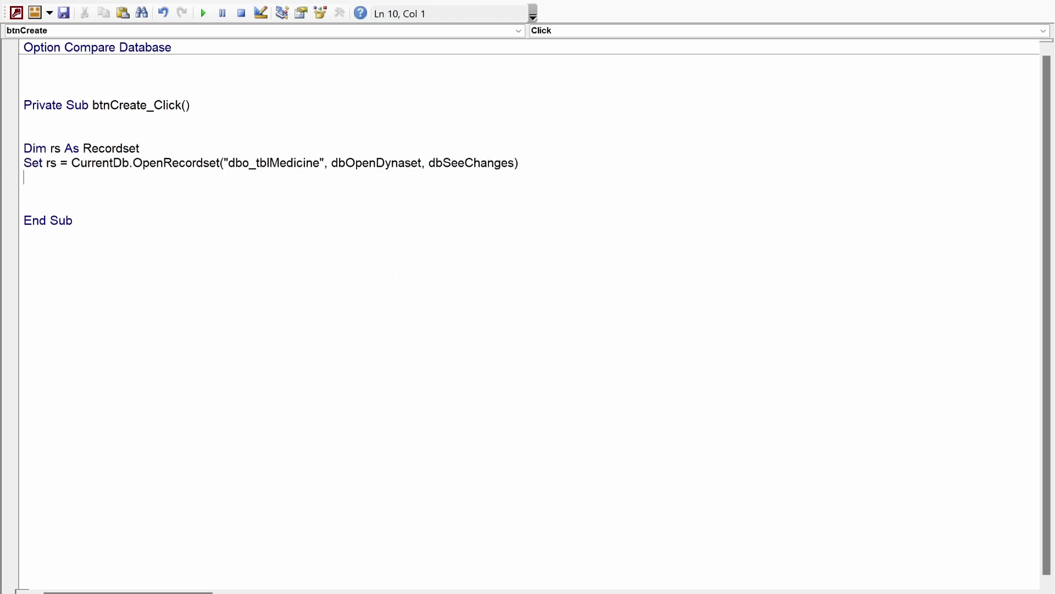
key(Return)
key(Return)
key(Return)
key(Return)
key(Return)
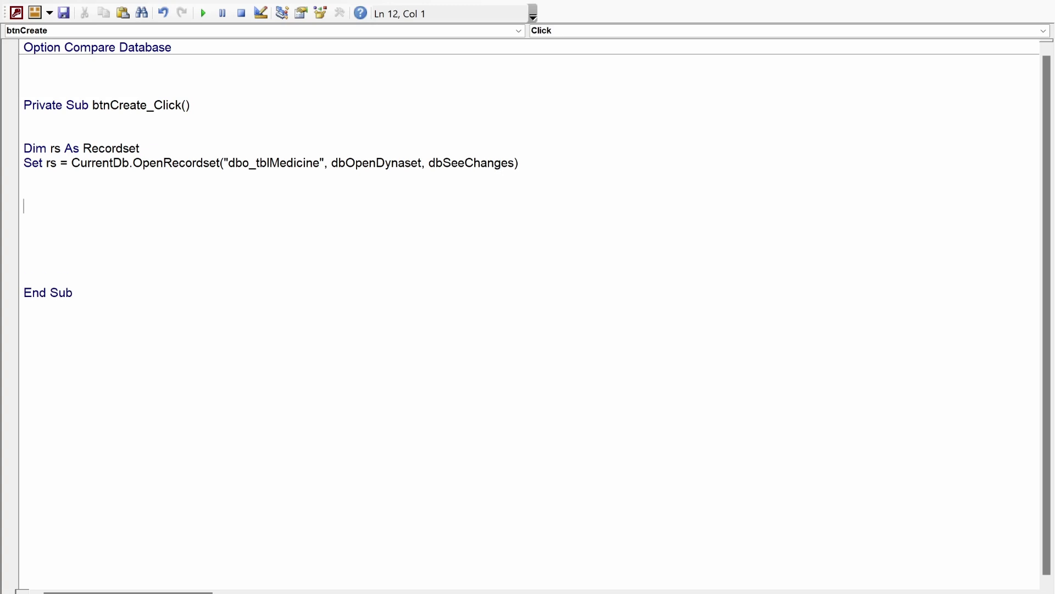
Step: Add an rs.AddNew statement below the OpenRecordset line, followed by several blank lines
text(rs.a)
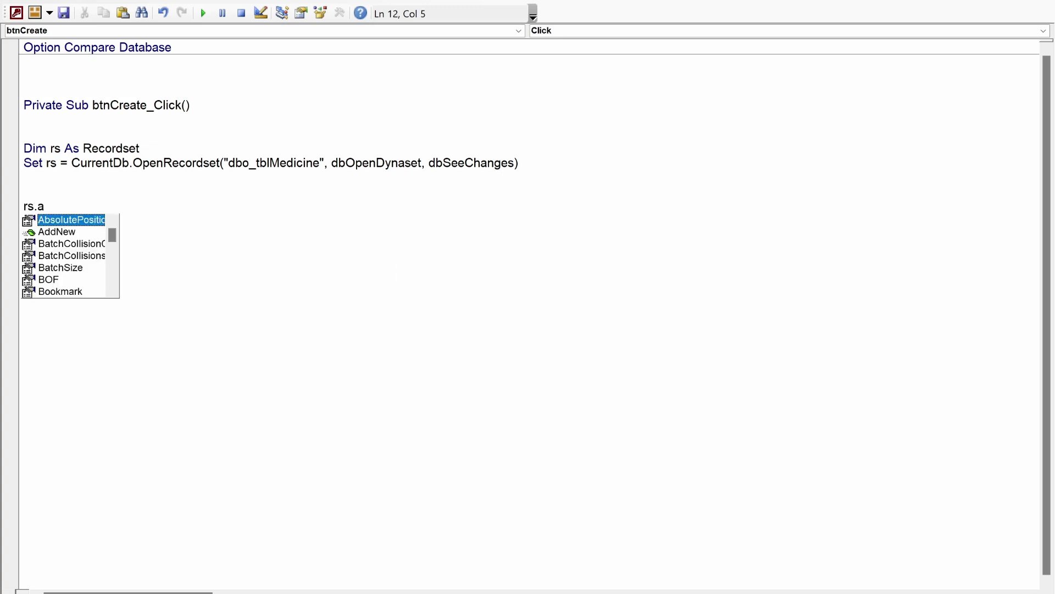
text(d)
key(Tab)
key(Return)
key(Return)
key(Return)
key(Return)
key(Return)
Step: Add an rs.Update statement below the blank lines that follow rs.AddNew
text(r)
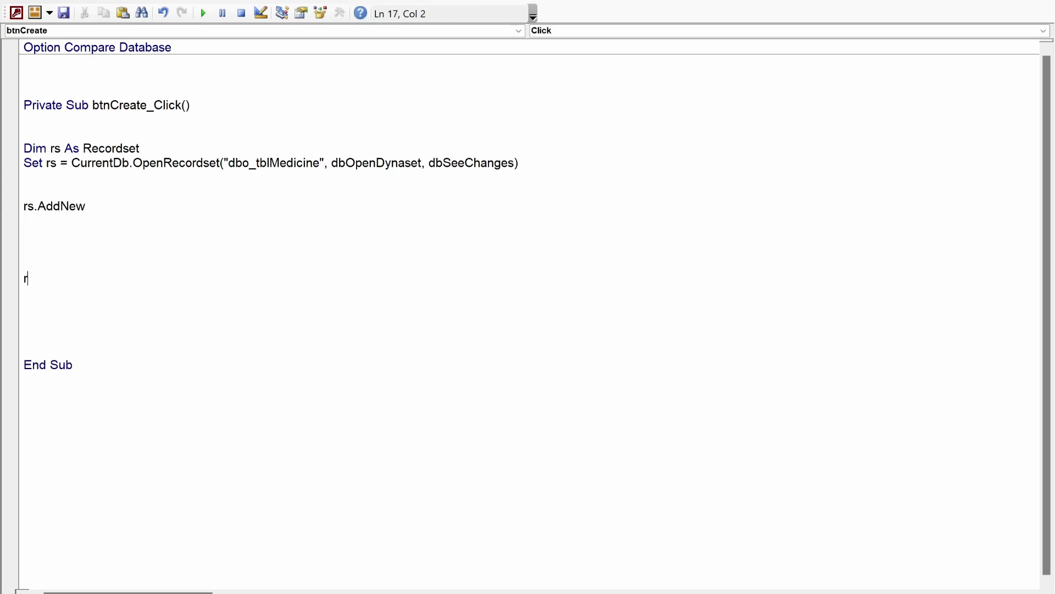
text(supdat)
key(BackSpace)
key(BackSpace)
key(BackSpace)
key(BackSpace)
text(.r)
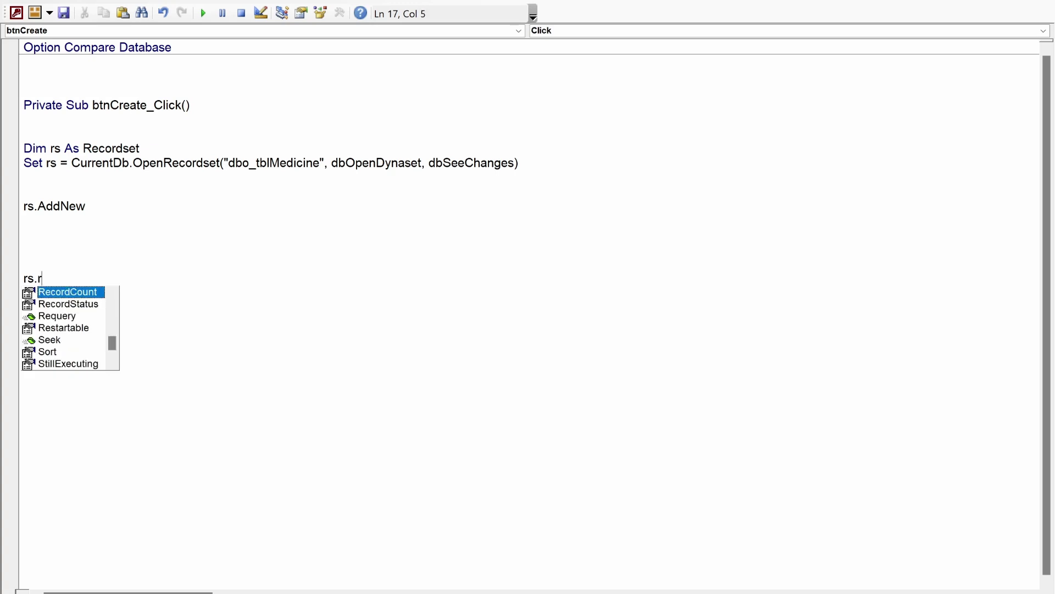
key(BackSpace)
text(updat)
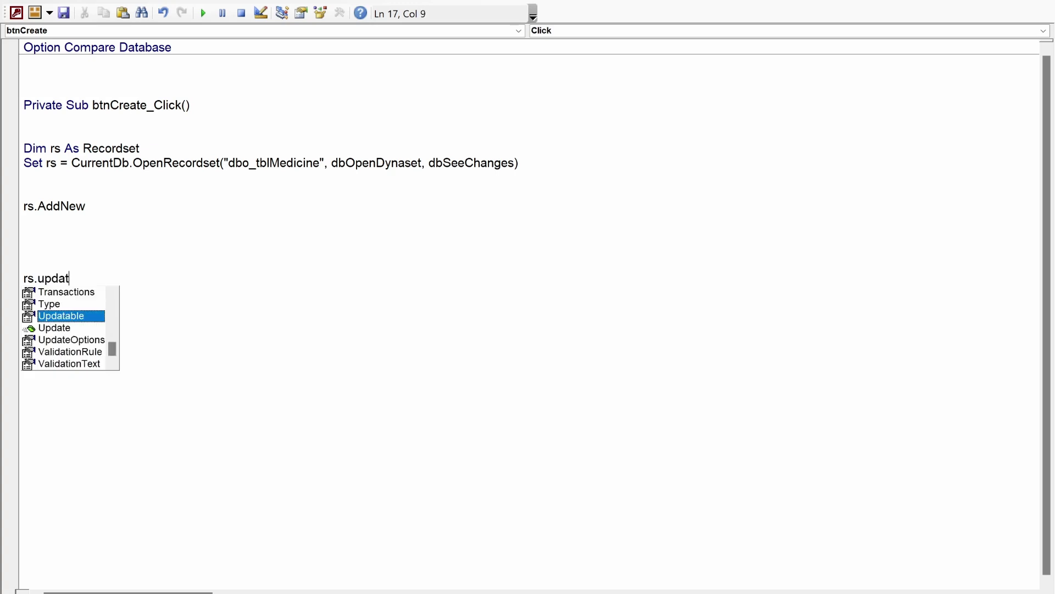
key(Tab)
Step: Open dbo_tblMedicine in Design View for its field names and add rs!MedicineName = Me.MedicineName between rs.AddNew and rs.Update
key(Up)
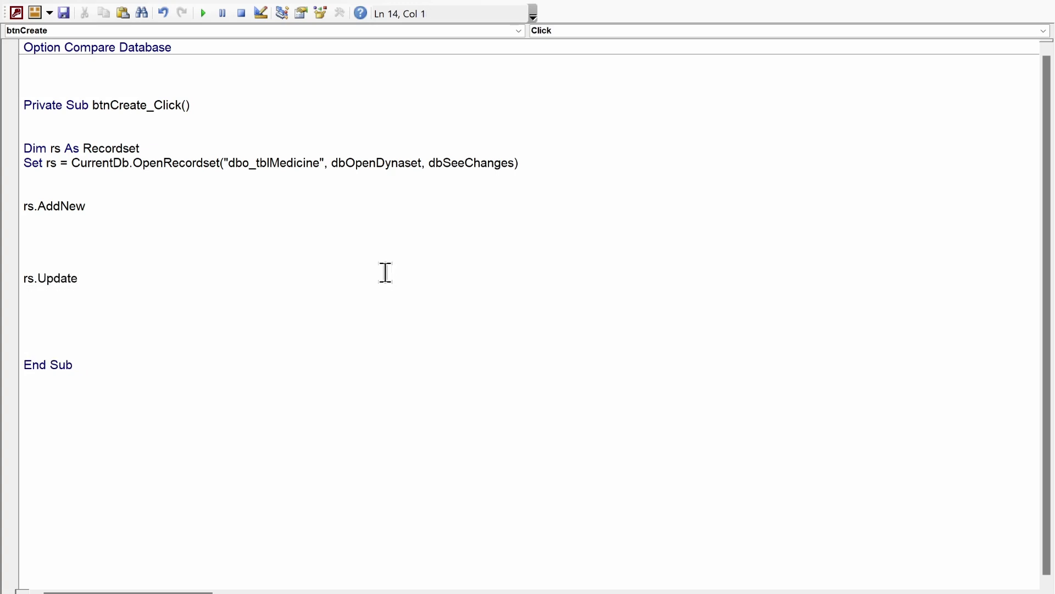
key(Return)
key(alt+F11)
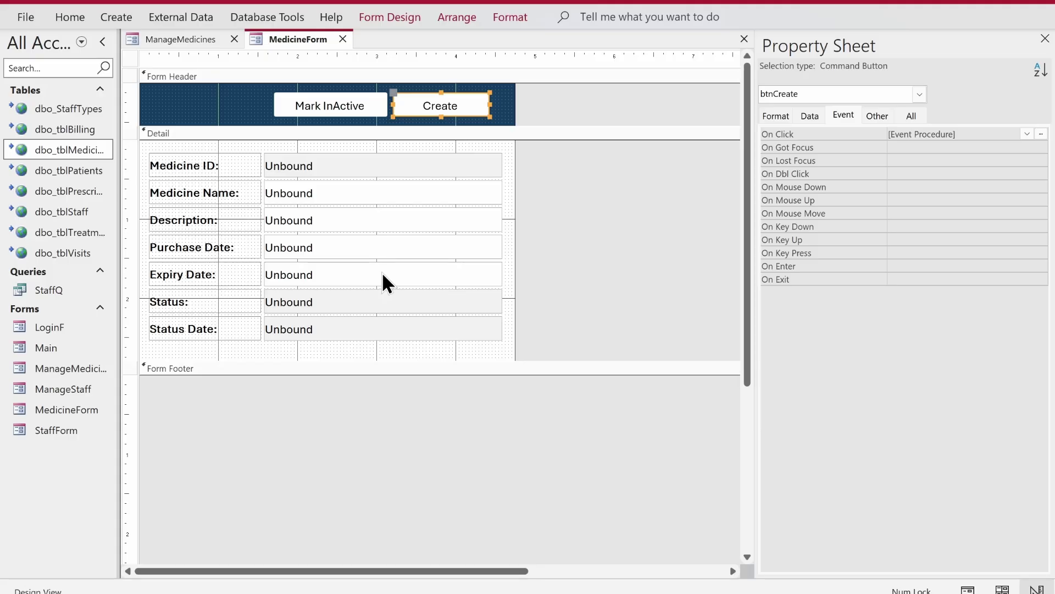
right_click(85, 150)
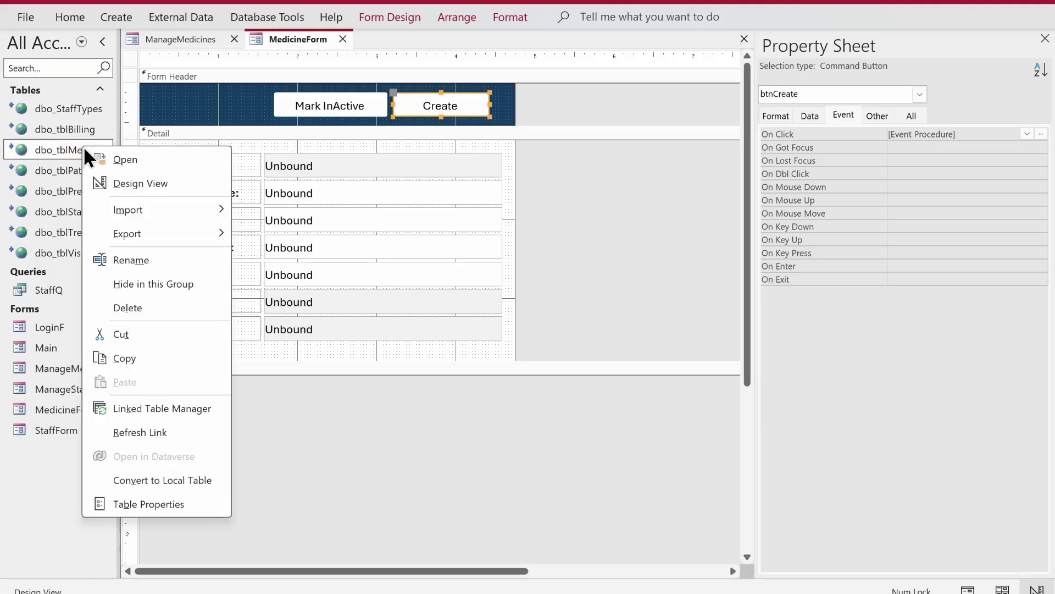
click(110, 180)
key(Return)
key(Down)
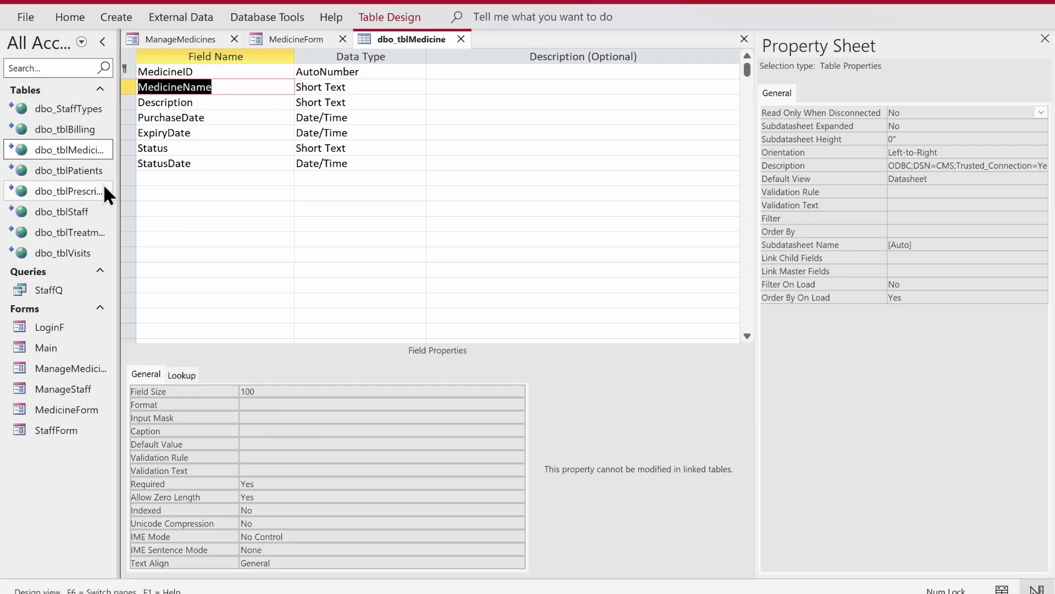
key(alt+F11)
text(rs!)
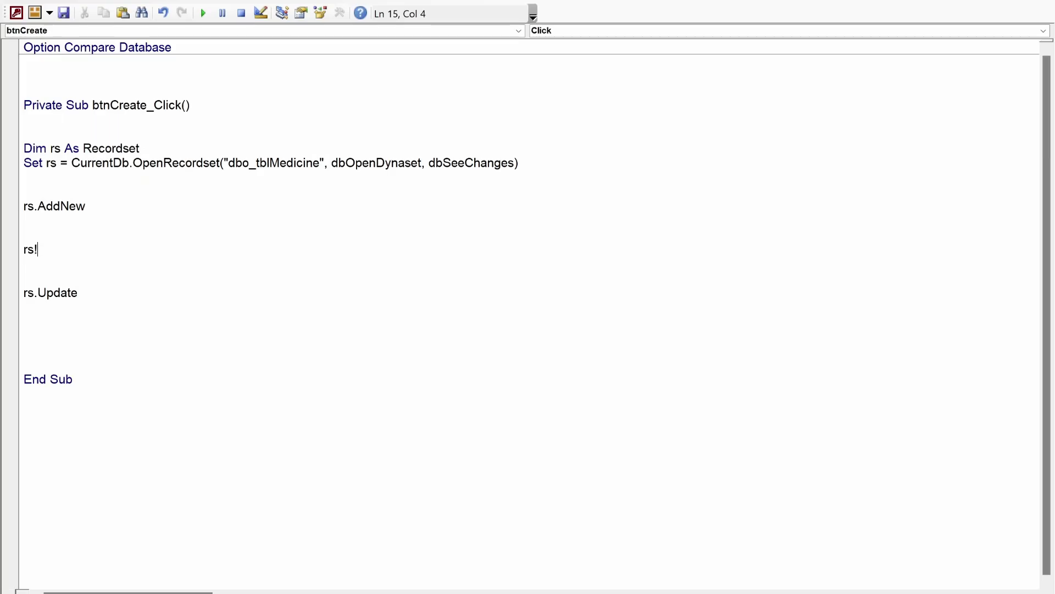
text(MedicineName = me.MedicineName)
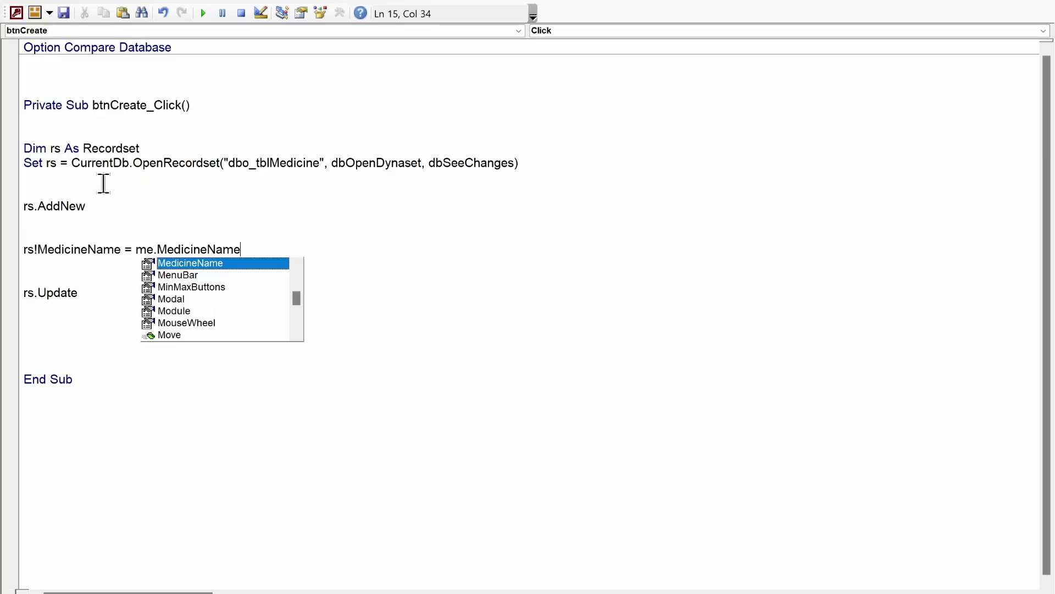
key(Return)
Step: Copy the Description field name from the table design and add the line rs!Description = Me.Description
key(alt+F11)
key(Down)
key(ctrl+c)
key(alt+F11)
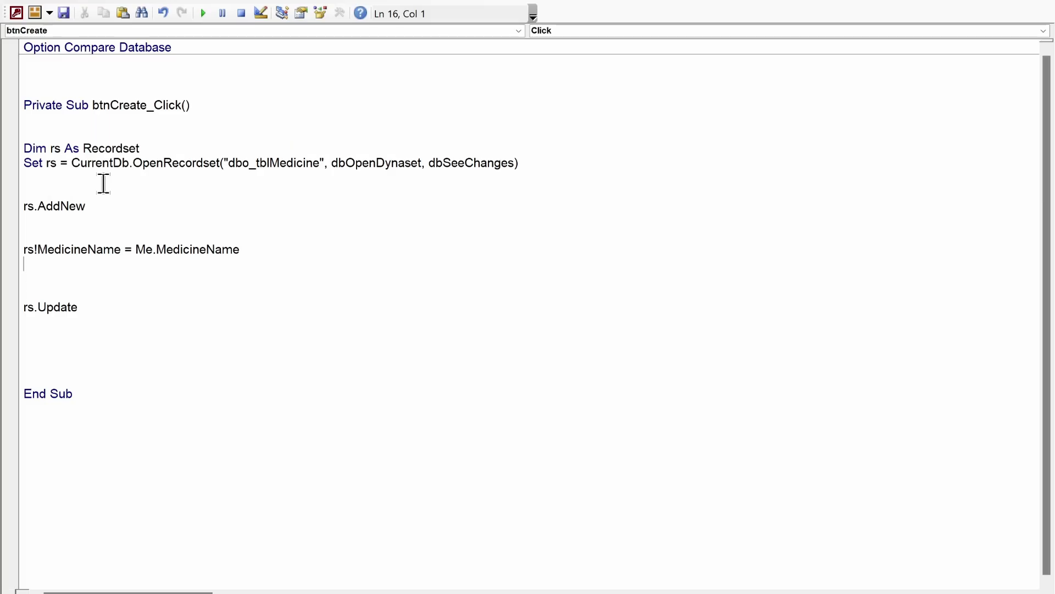
text(rs!)
key(ctrl+v)
text(= me.des)
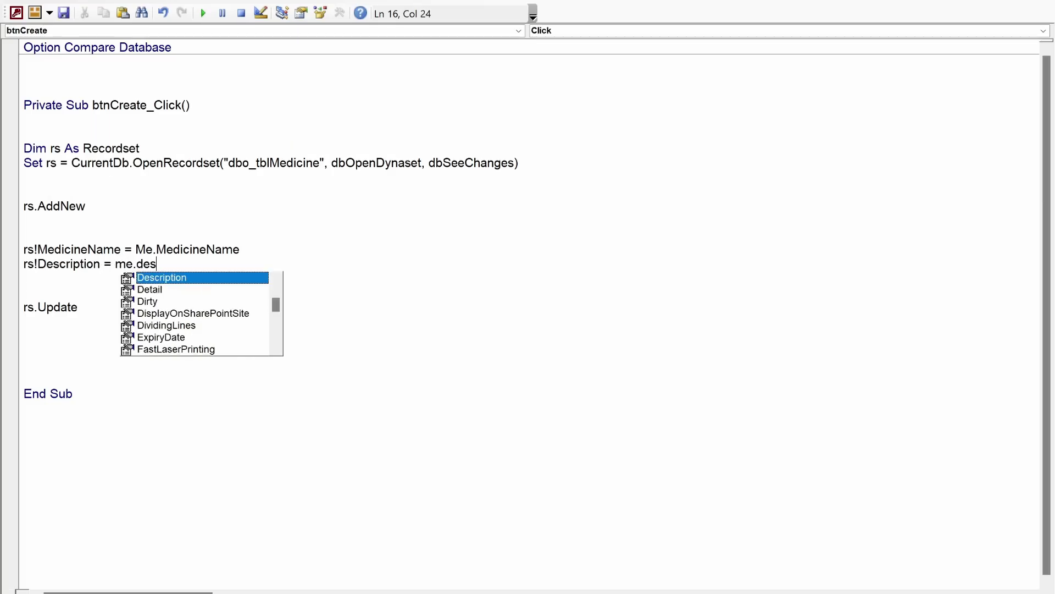
key(Return)
Step: Copy the PurchaseDate field name from the table design and add the line rs!PurchaseDate = Me.PurchaseDate
key(alt+F11)
key(Down)
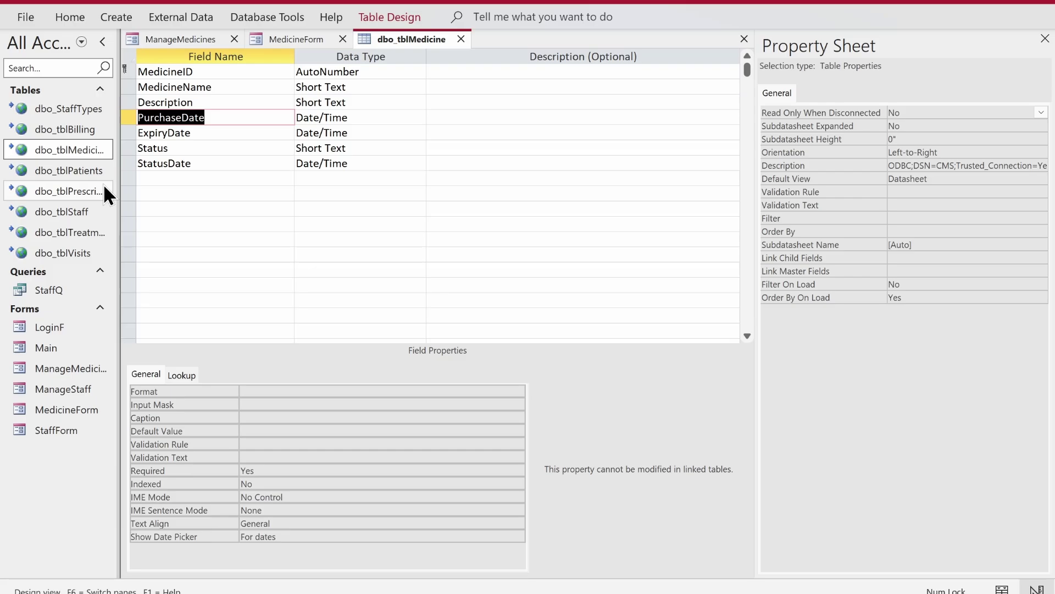
key(ctrl+c)
key(alt+F11)
text(rs)
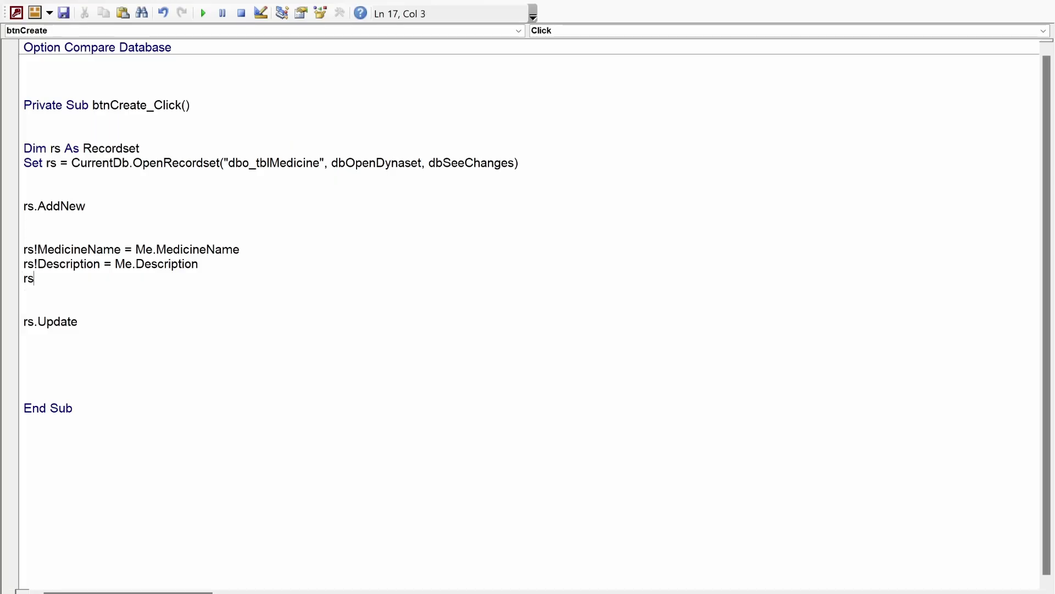
text(!)
key(ctrl+v)
text(= me.)
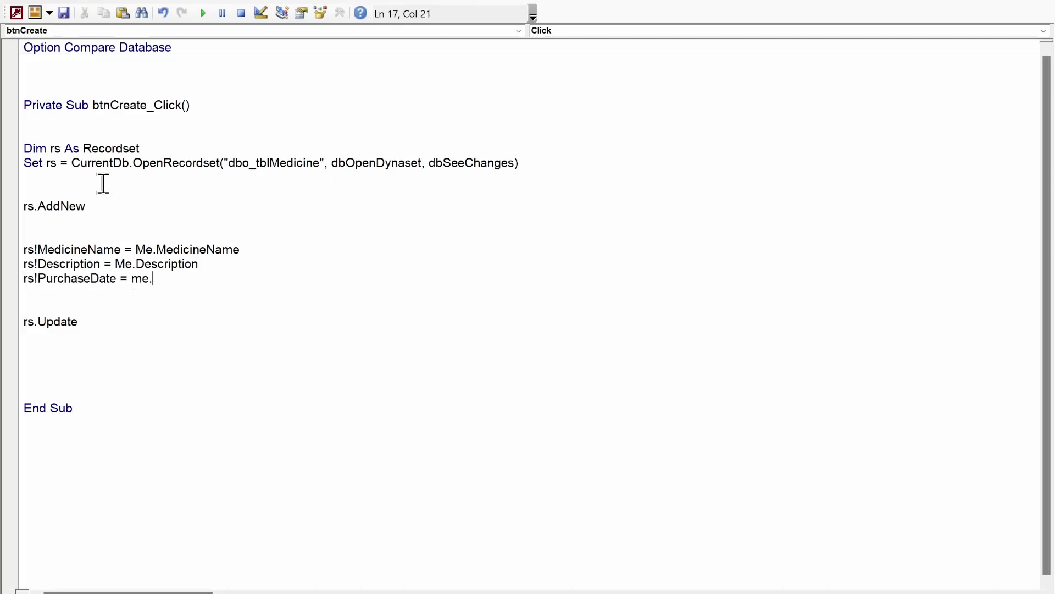
key(ctrl+v)
key(Return)
Step: Copy the ExpiryDate field name from the table design and add rs!ExpiryDate = Me.ExpiryDate, leaving a blank line below
key(alt+F11)
key(Down)
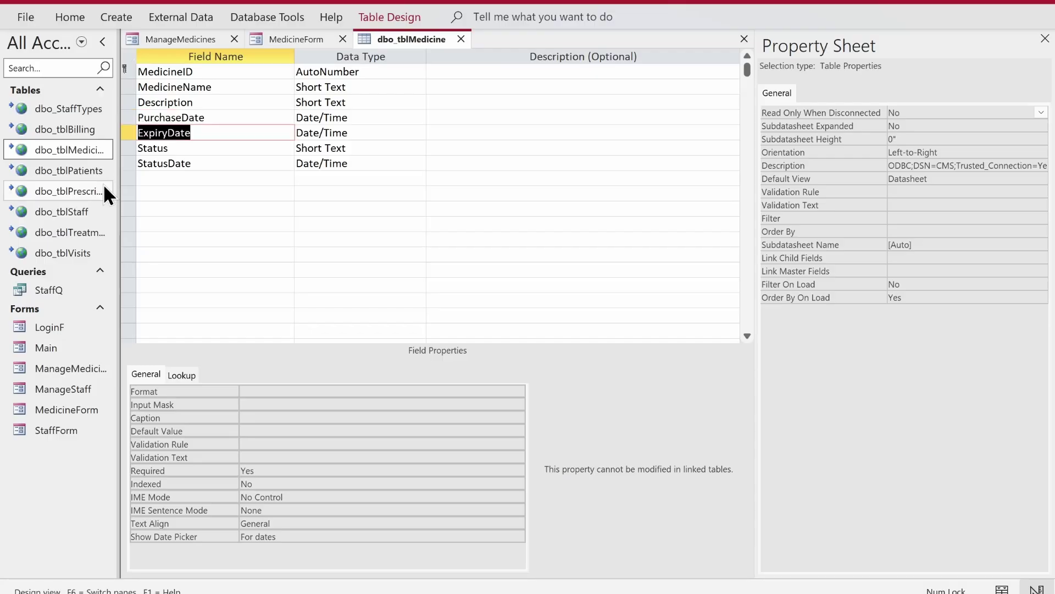
key(alt+F11)
text(rs!)
key(ctrl+v)
text(= me.)
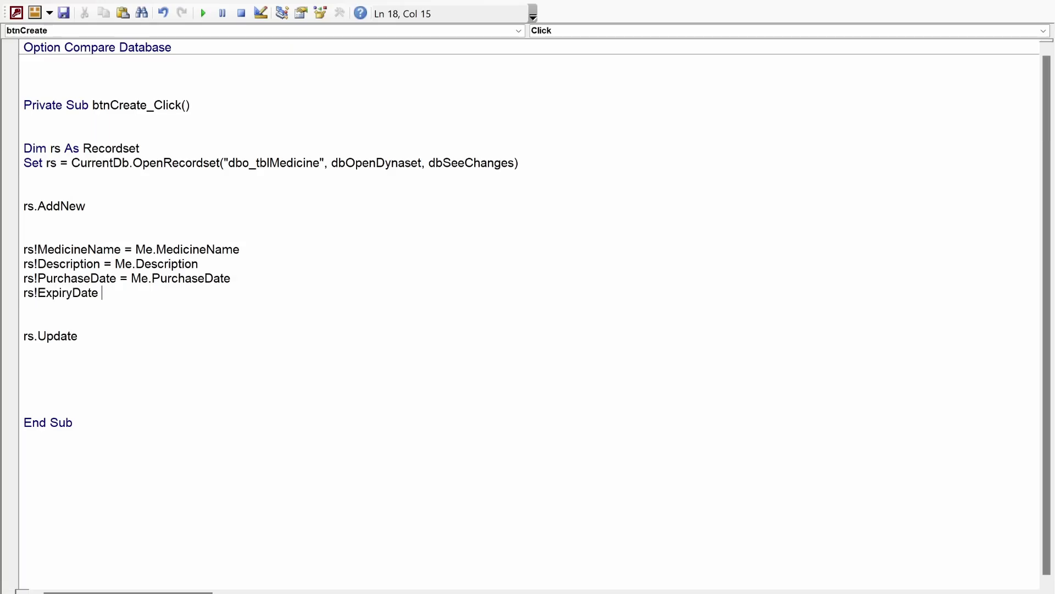
key(ctrl+v)
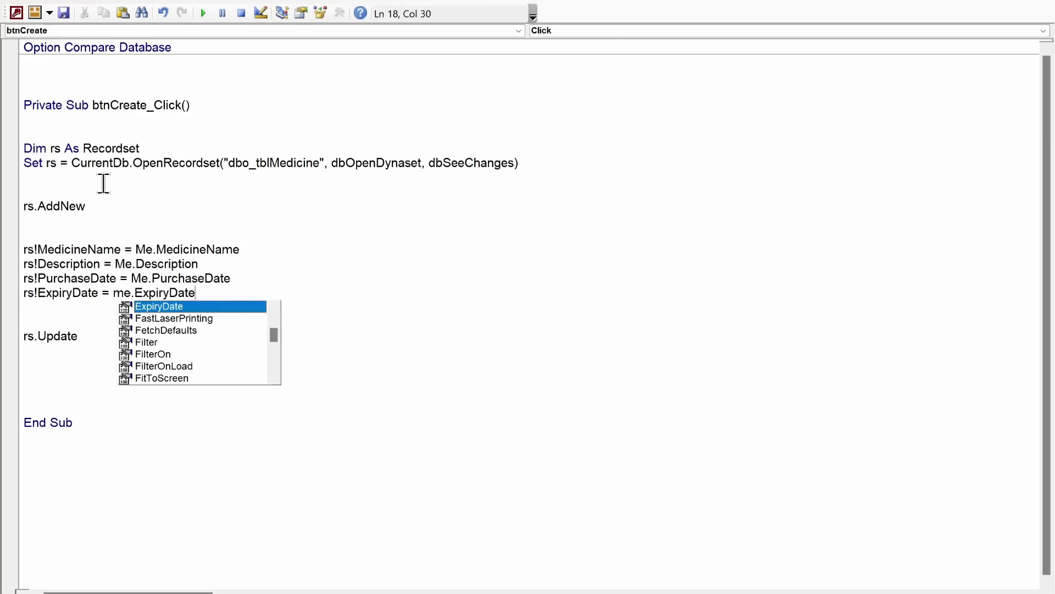
key(Escape)
key(Return)
key(Return)
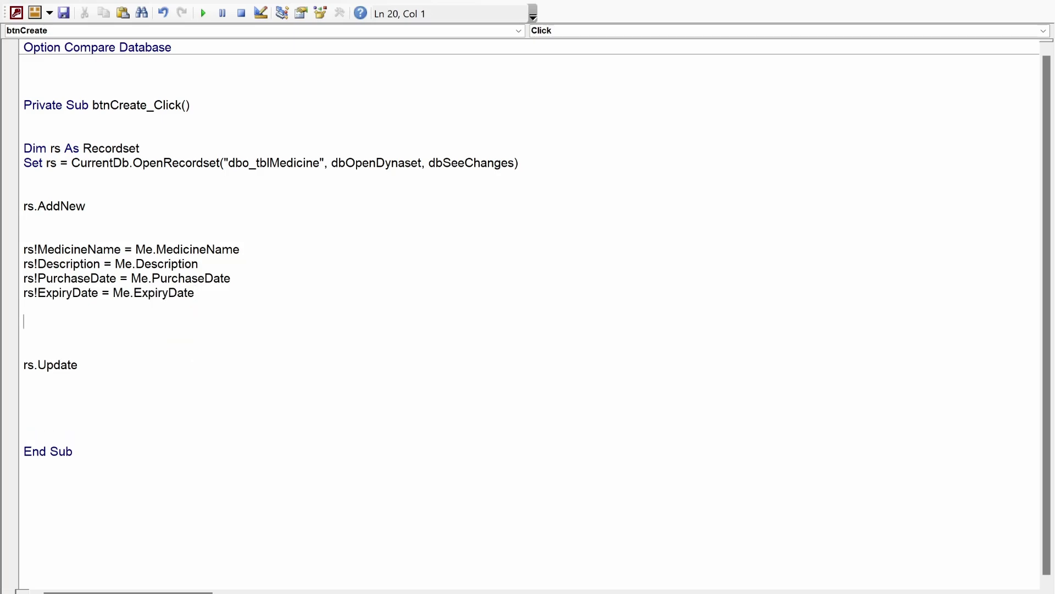
Step: Add a line that sets Me.Status to "Active" below the field assignments
key(alt+F11)
key(alt+F11)
text(me.Status = "")
key(Left)
text(Active)
key(Return)
Step: Add a line below the Status line that sets Me.StatusDate to Format(now, "dd/mm/yyyy")
key(alt+Tab)
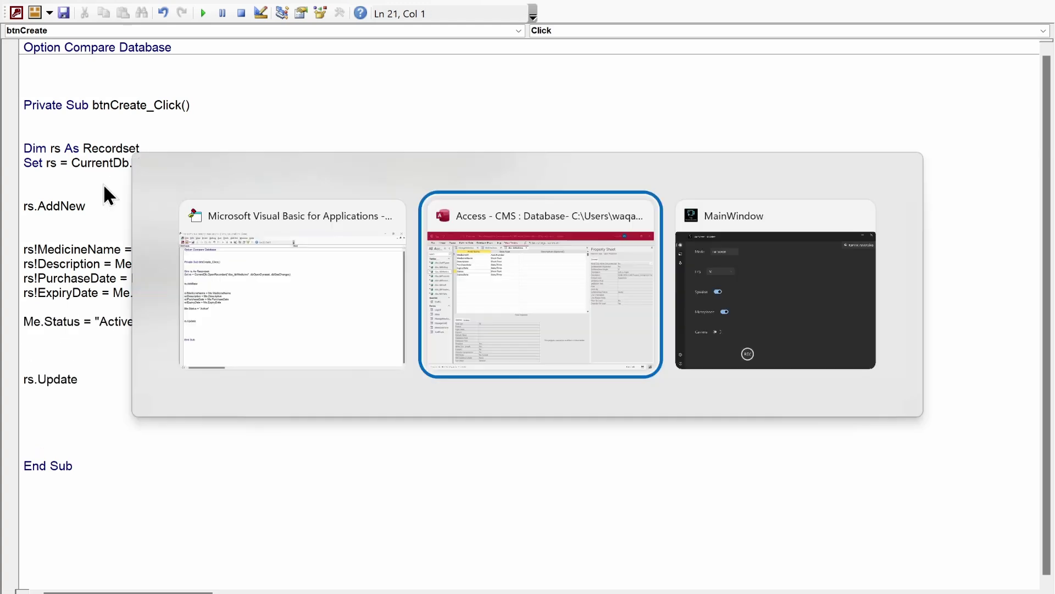
key(alt+Tab)
text(me.st)
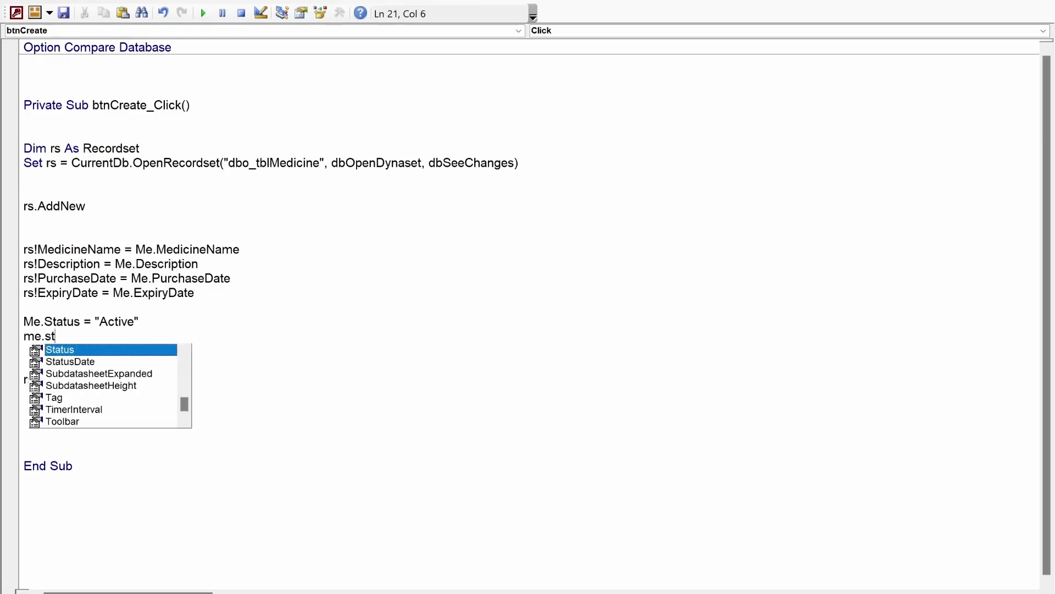
text(atus)
key(Down)
key(Return)
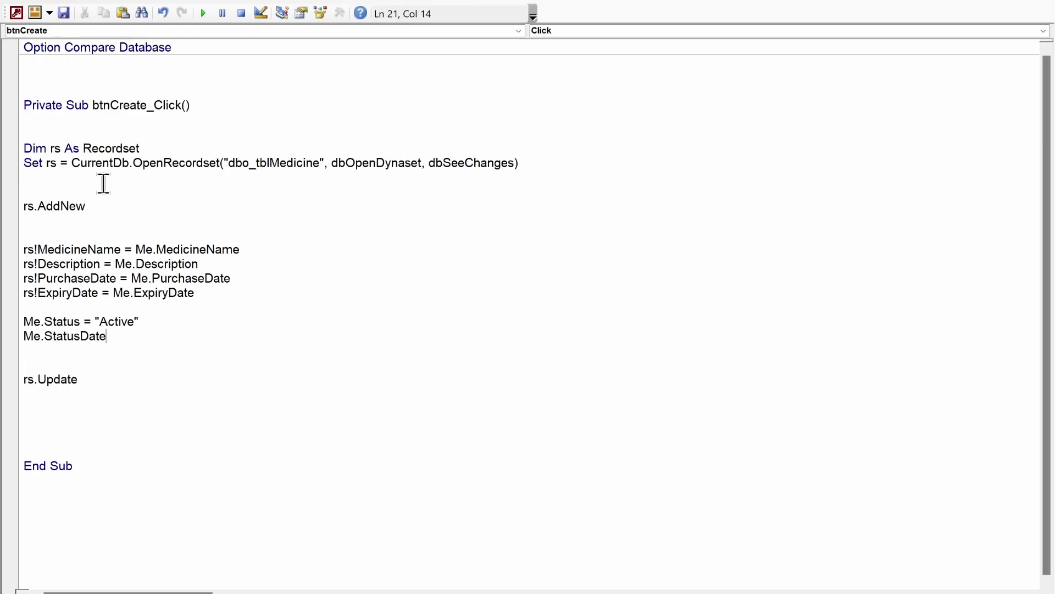
text(= format(O)
key(BackSpace)
text(n)
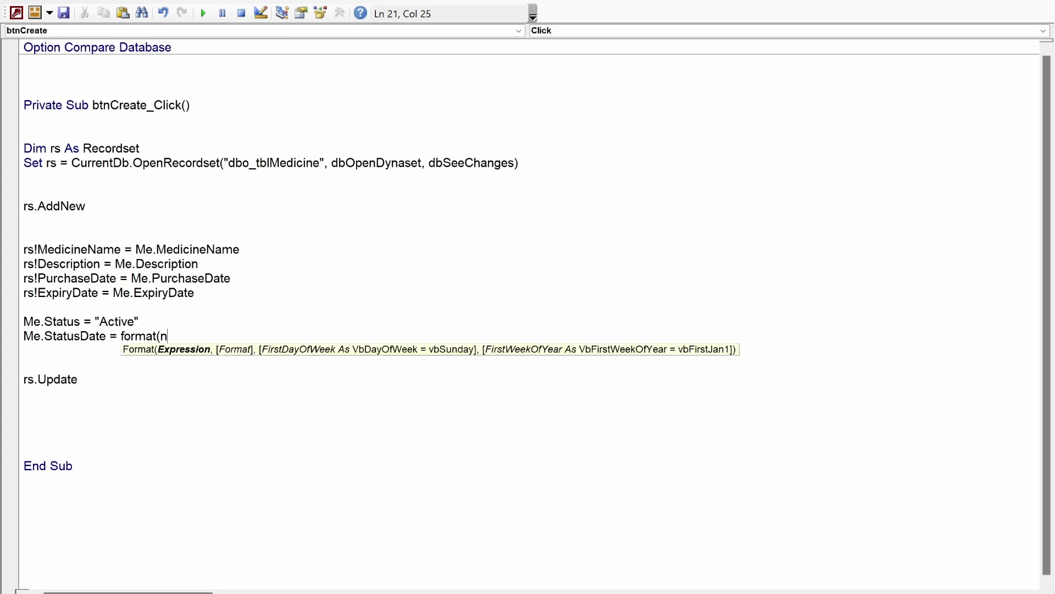
text(ow,")
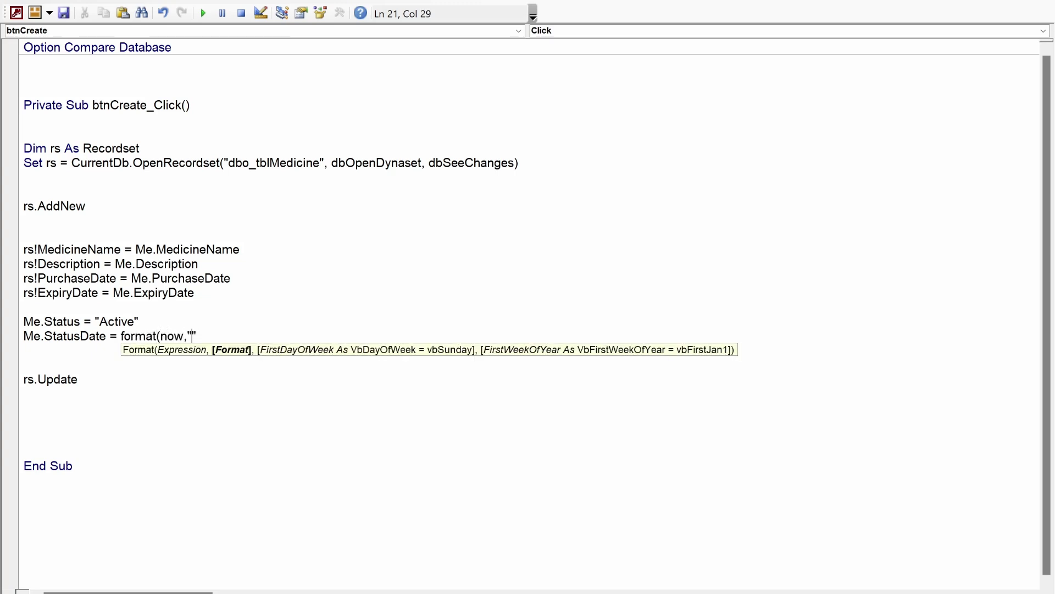
text(dd/mm/yyyy)
key(End)
text())
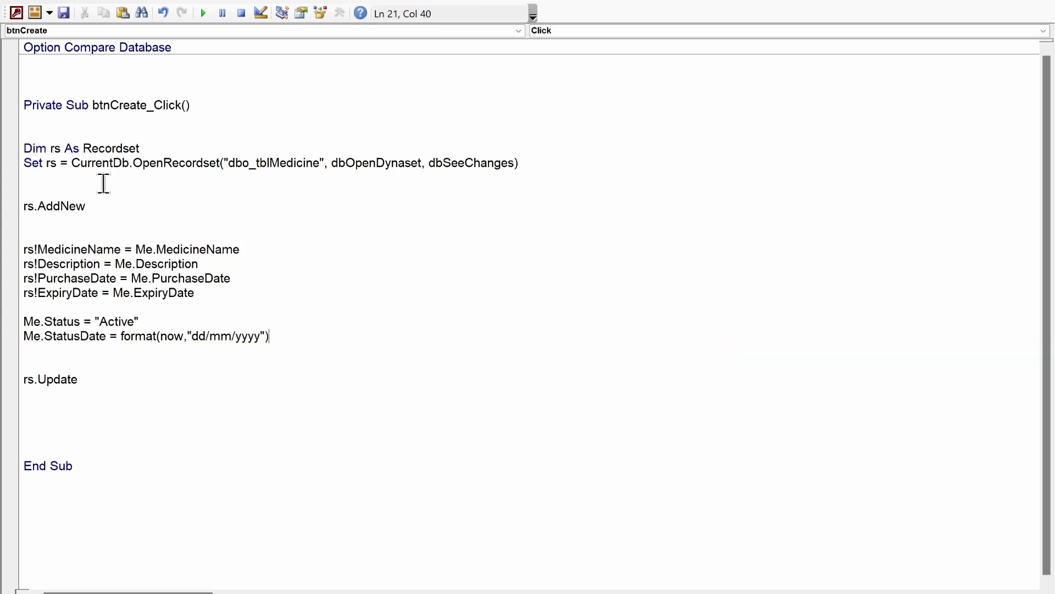
Step: Add empty parentheses after Now in the StatusDate line and insert blank lines below it
text(()
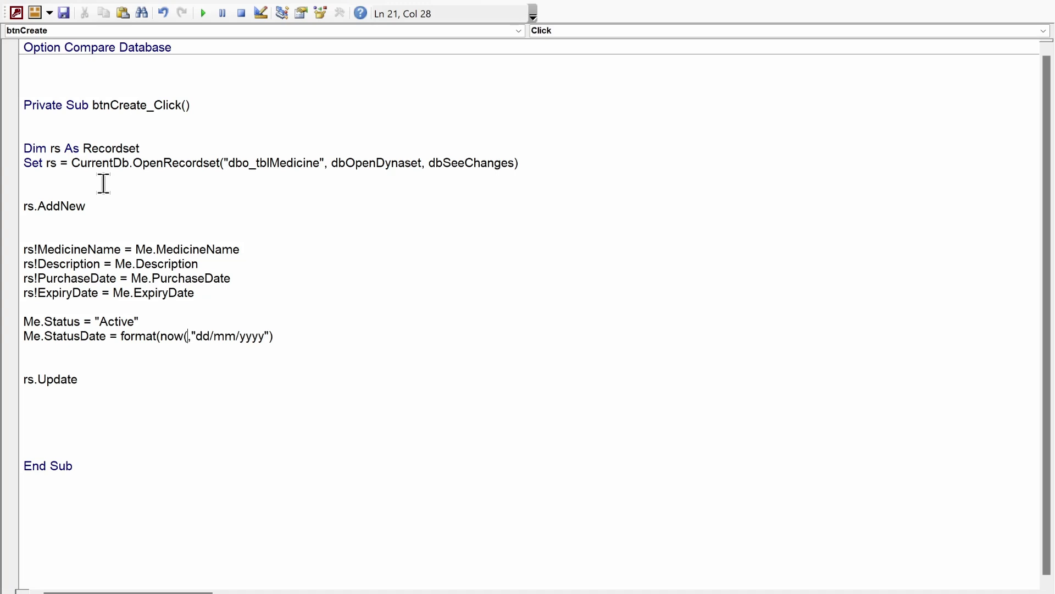
text())
key(Down)
key(Return)
key(Return)
key(Return)
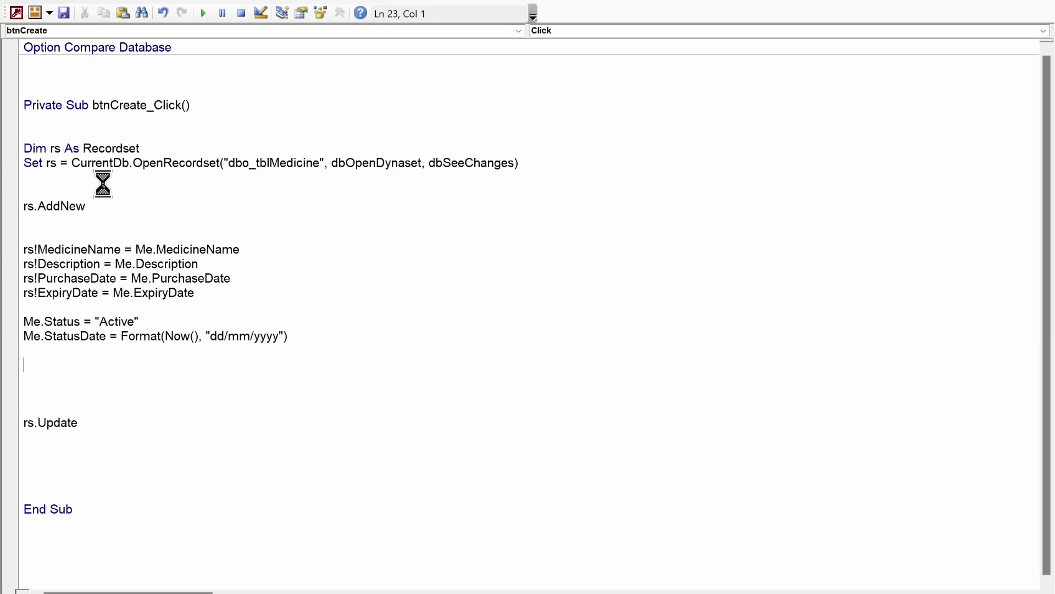
Step: Add the line rs!Status = Me.Status below the StatusDate line
key(alt+F11)
key(alt+F11)
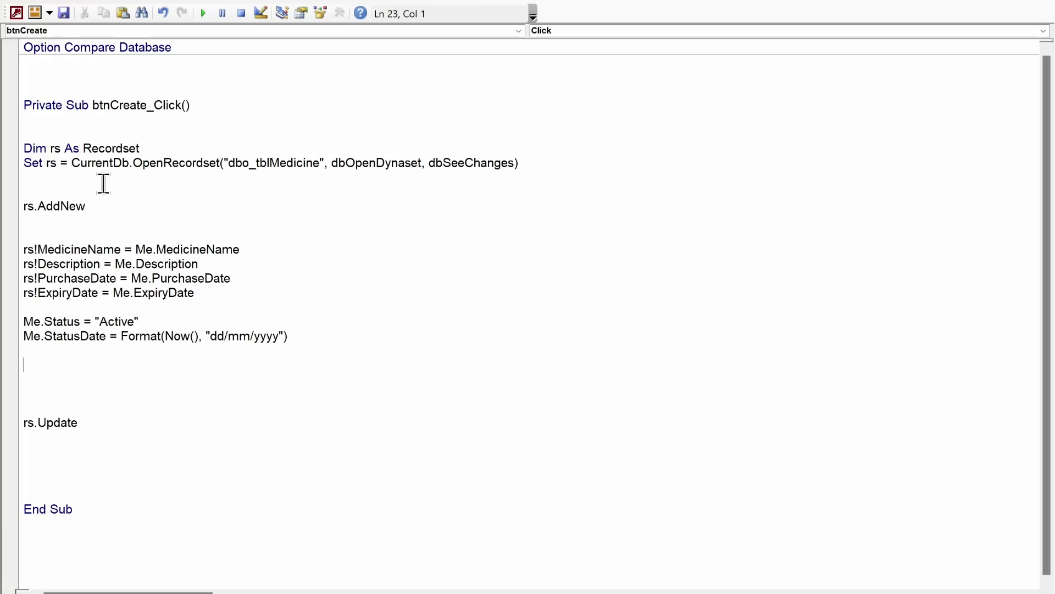
text(rs!Status me.Status)
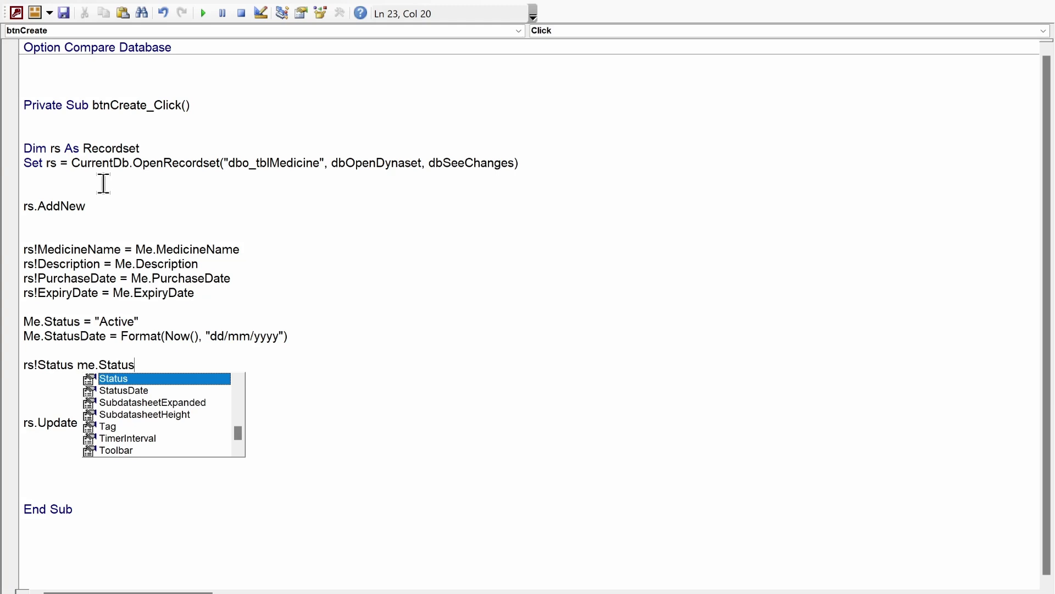
key(Escape)
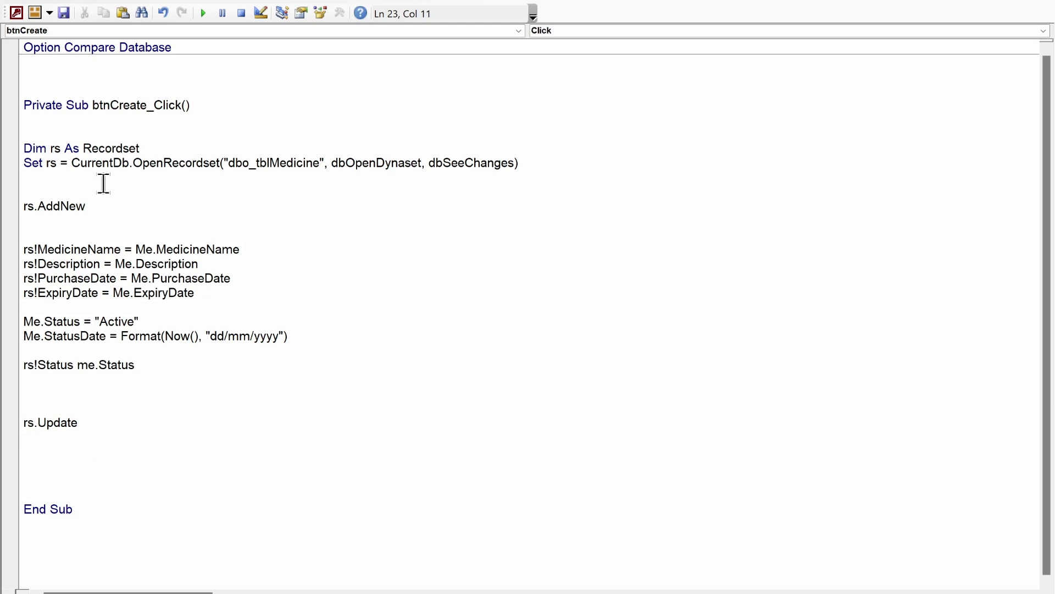
text(=)
Step: Add the line rs!StatusDate = Me.StatusDate below the rs!Status assignment
click(23, 379)
text(rs)
key(alt+Tab)
key(alt+Tab)
text(!)
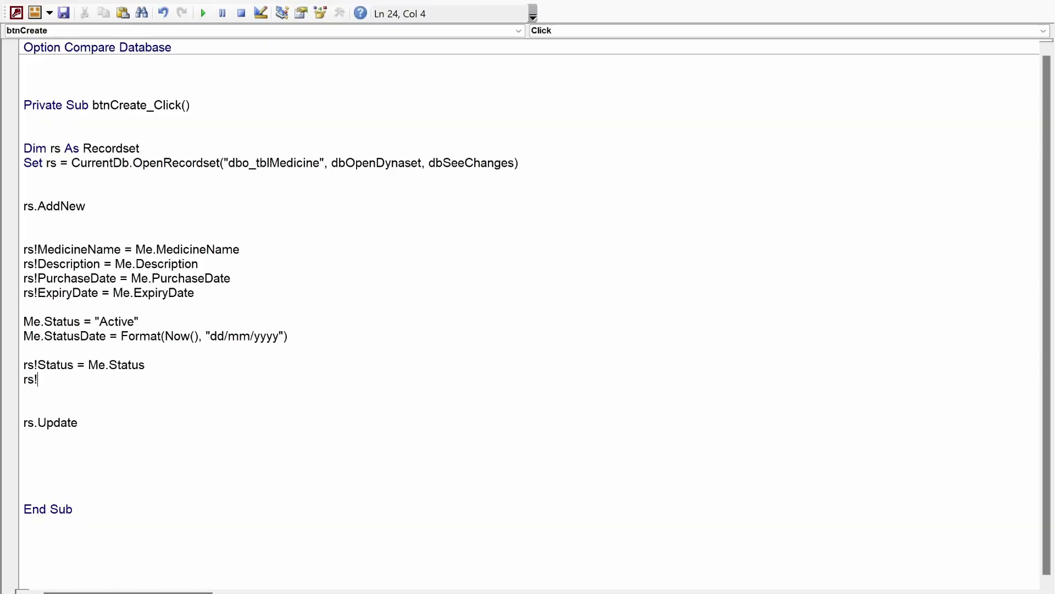
text(StatusDate = me.StatusDate)
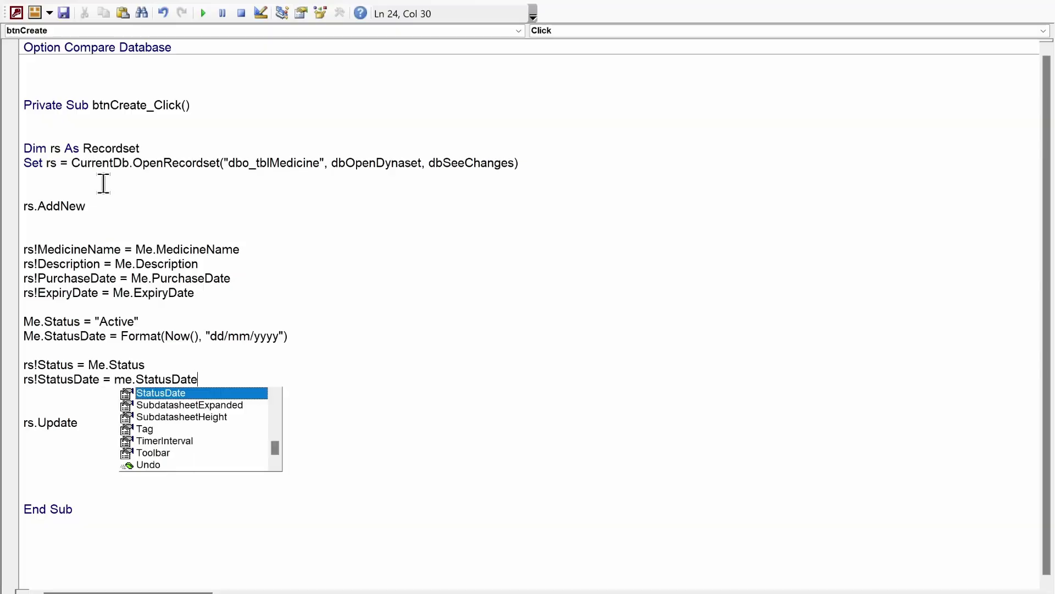
key(Tab)
Step: Add an rs.Close statement below rs.Update and start a new line after it
key(Down)
key(Down)
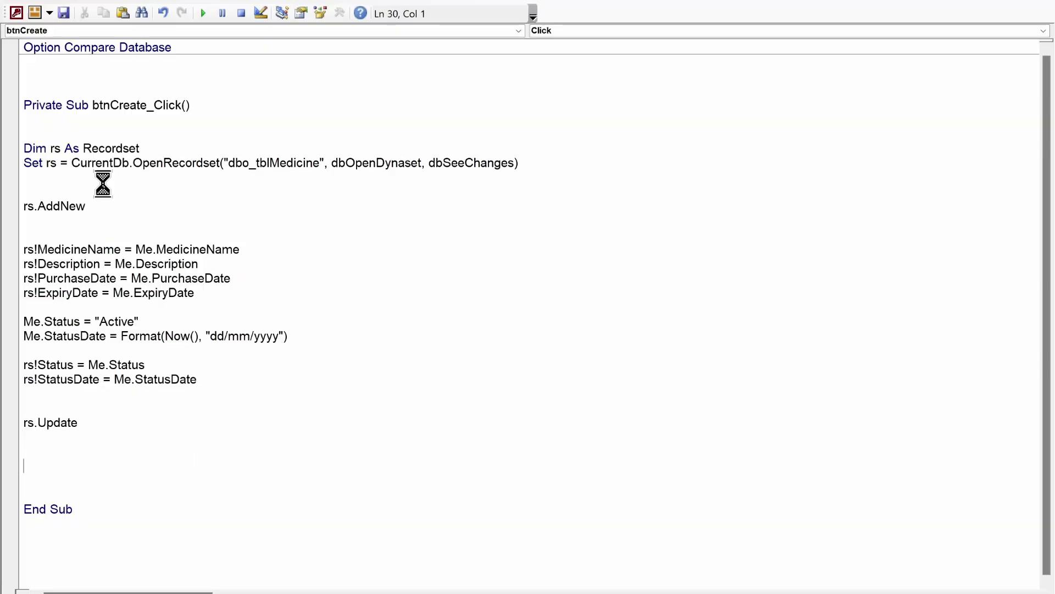
key(alt+Tab)
key(alt+Tab)
text(rs.clos)
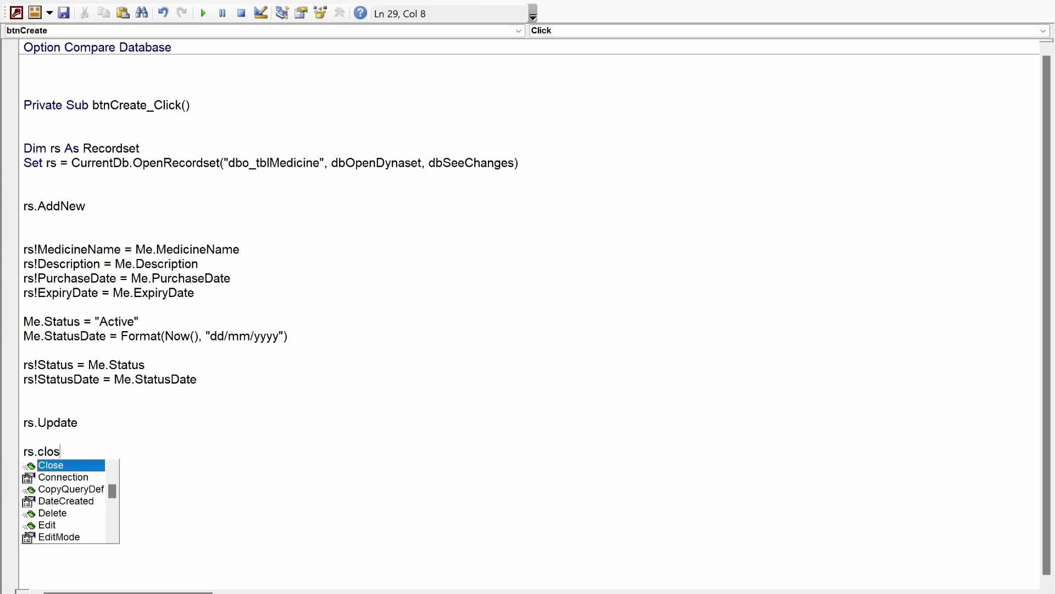
key(Tab)
key(Return)
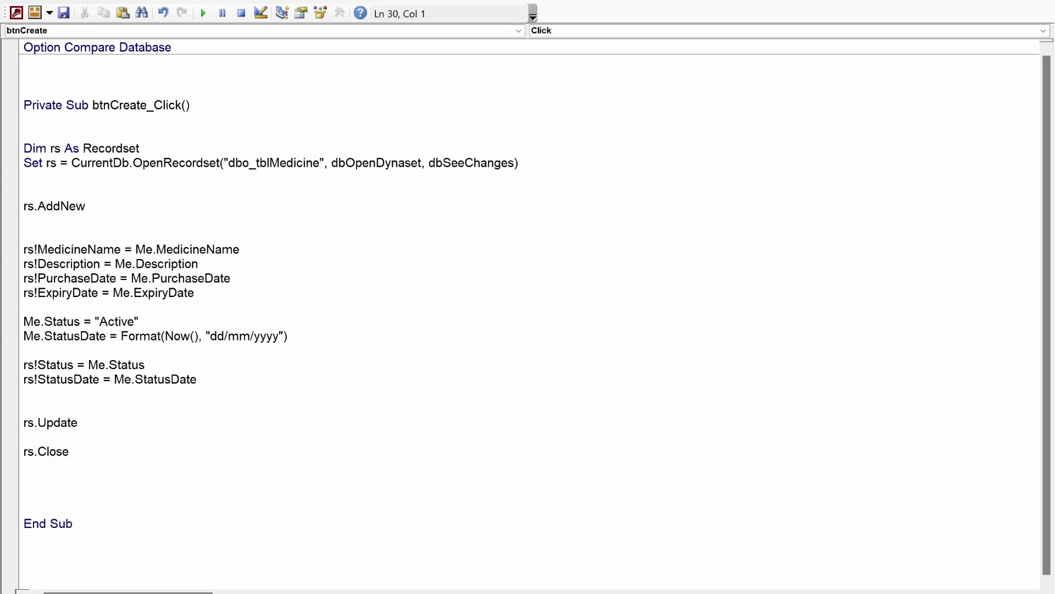
Step: Add the line Set rs = Nothing directly below rs.Close in the btnCreate_Click procedure
text(set r)
text(s = cl)
key(BackSpace)
key(BackSpace)
text(nothing)
key(Down)
click(143, 468)
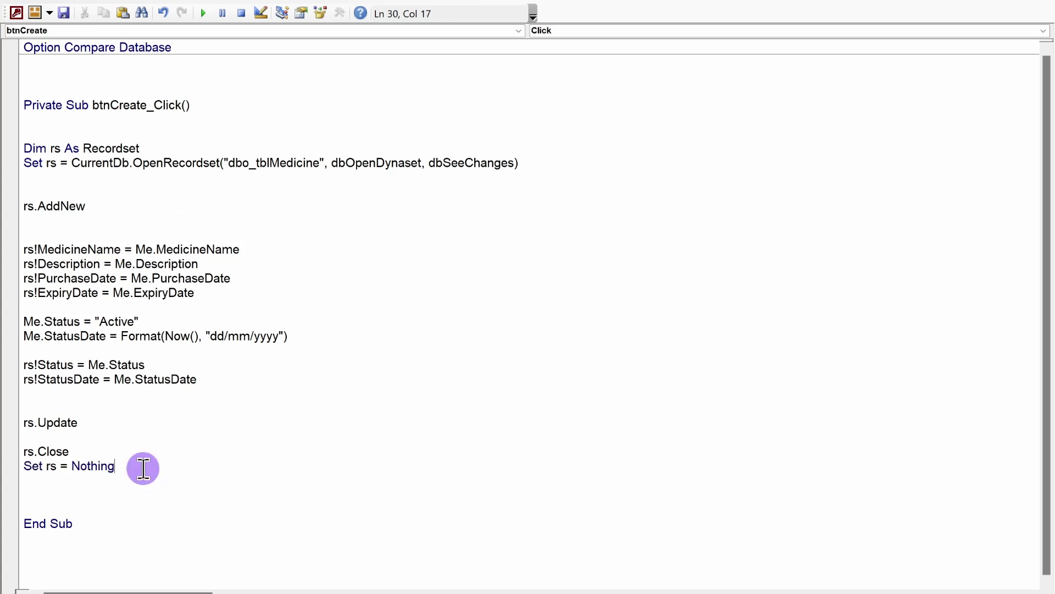
drag(143, 468, 5, 452)
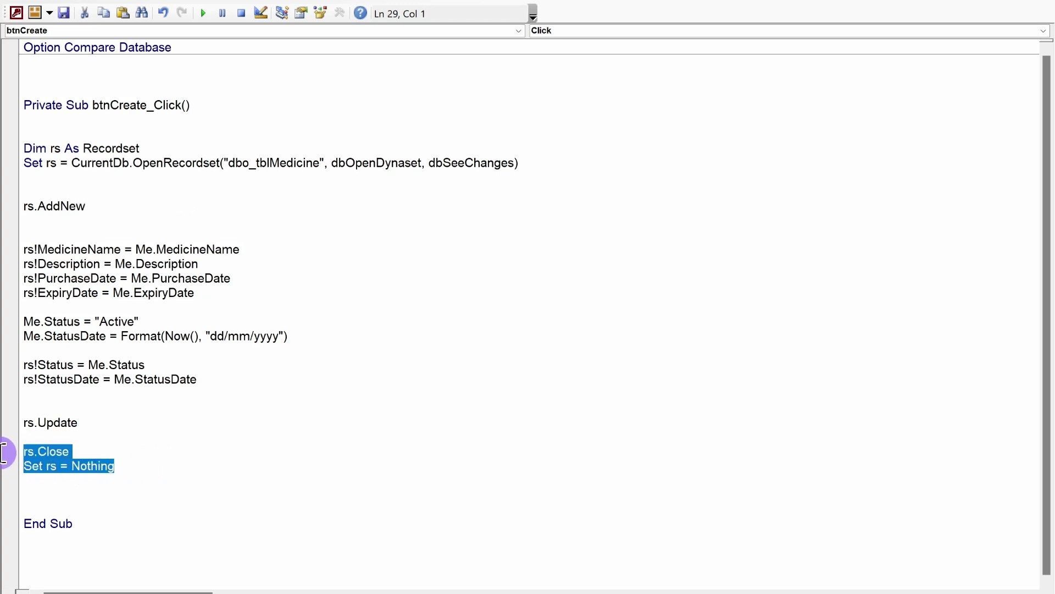
click(145, 495)
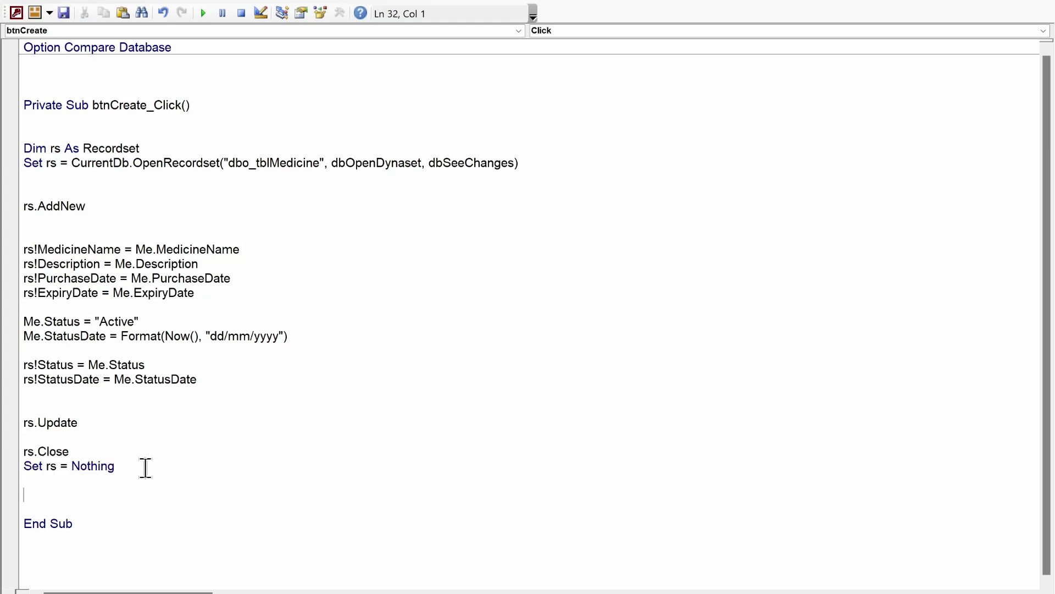
Step: Insert blank lines above End Sub and start the assignment Me.MedicineID = DMax("") below Set rs = Nothing
key(Return)
key(Return)
key(Up)
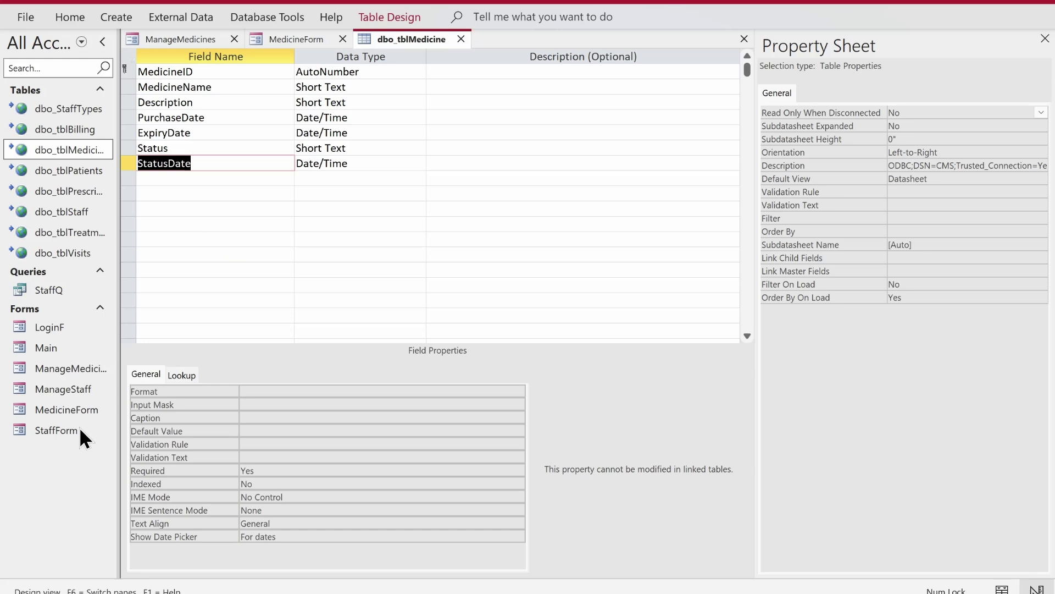
click(302, 40)
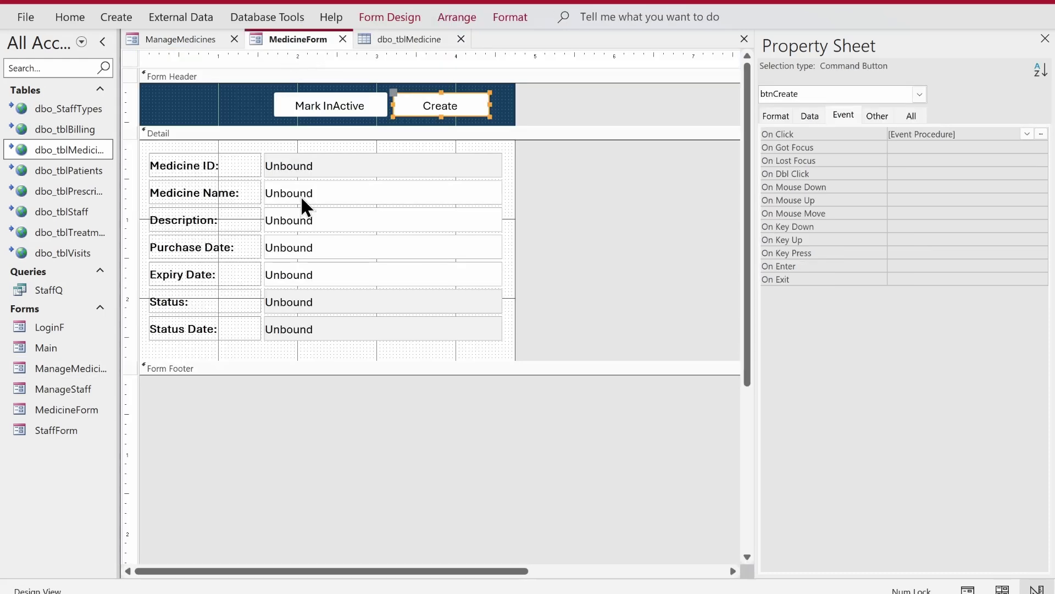
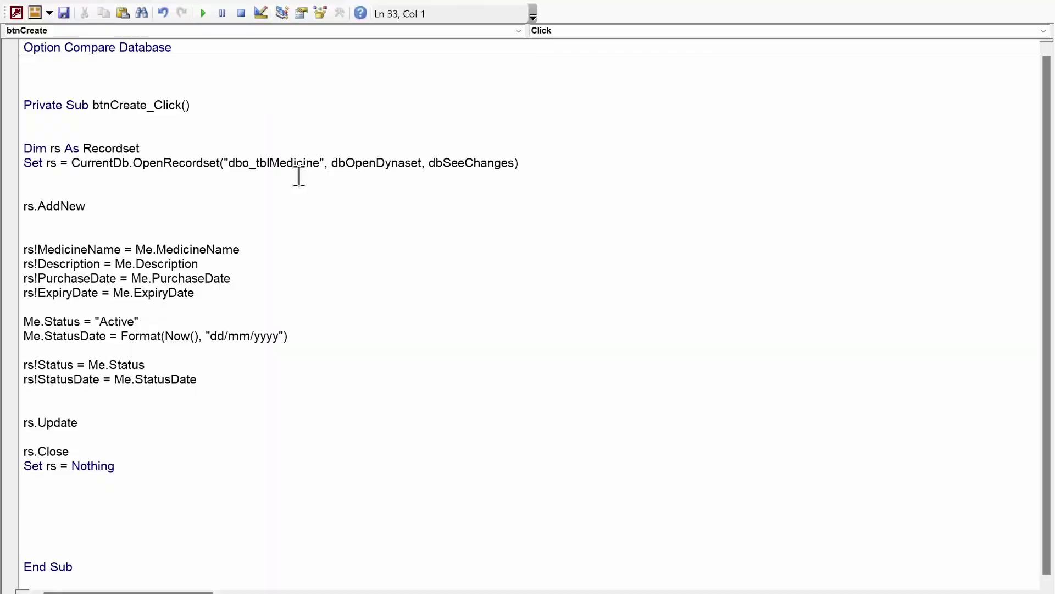
text(me.stat)
key(BackSpace)
key(BackSpace)
text(MedicineID )
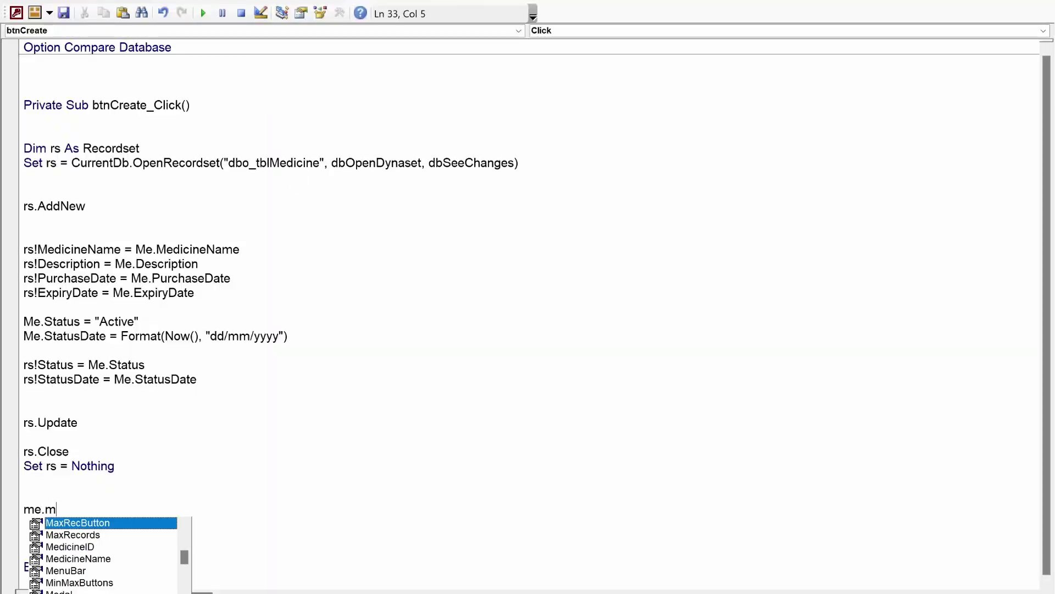
text(= dmax)
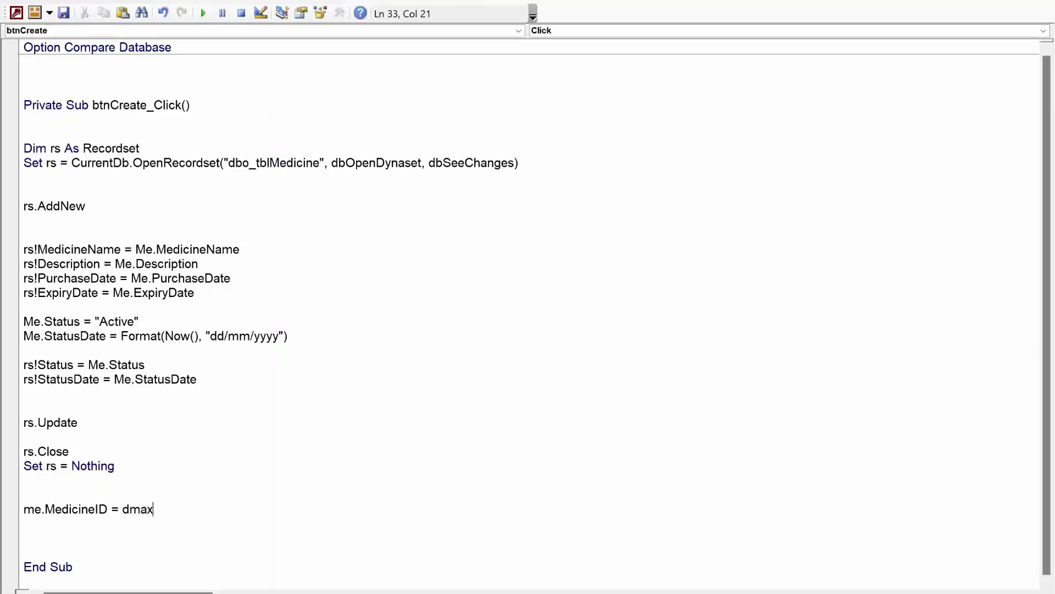
text(())
text("")
key(Left)
Step: Copy the MedicineID field name from the dbo_tblMedicine table design and paste it as the first DMax argument
key(alt+F11)
click(385, 41)
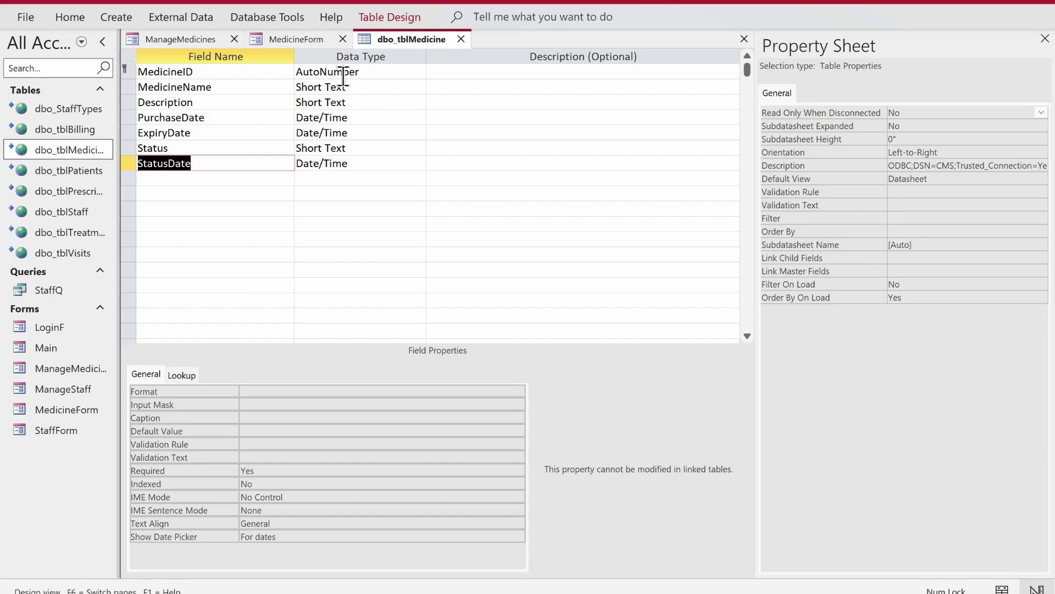
key(Up)
key(Up)
key(Up)
key(Up)
key(Up)
key(Up)
key(ctrl+c)
key(alt+F11)
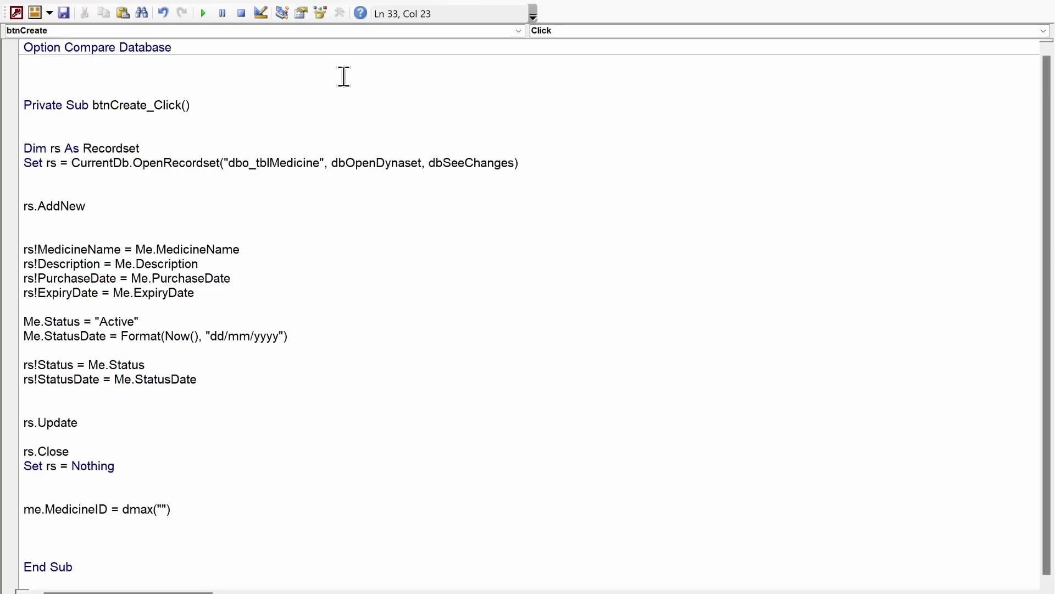
key(ctrl+v)
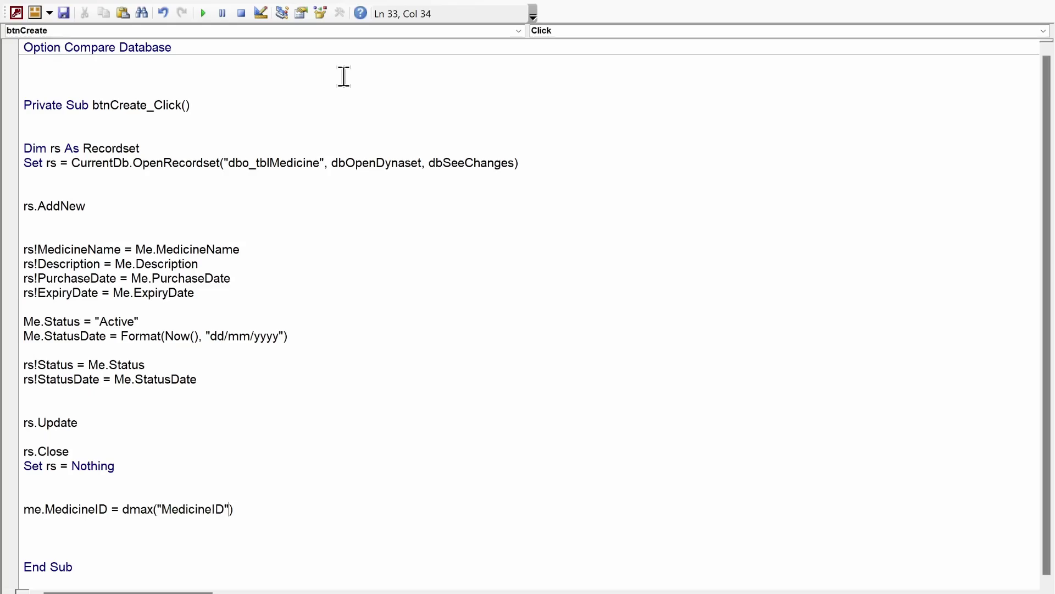
Step: Complete the DMax call with the second argument "dbo_tblMedicine", copied from the OpenRecordset line
text(,)
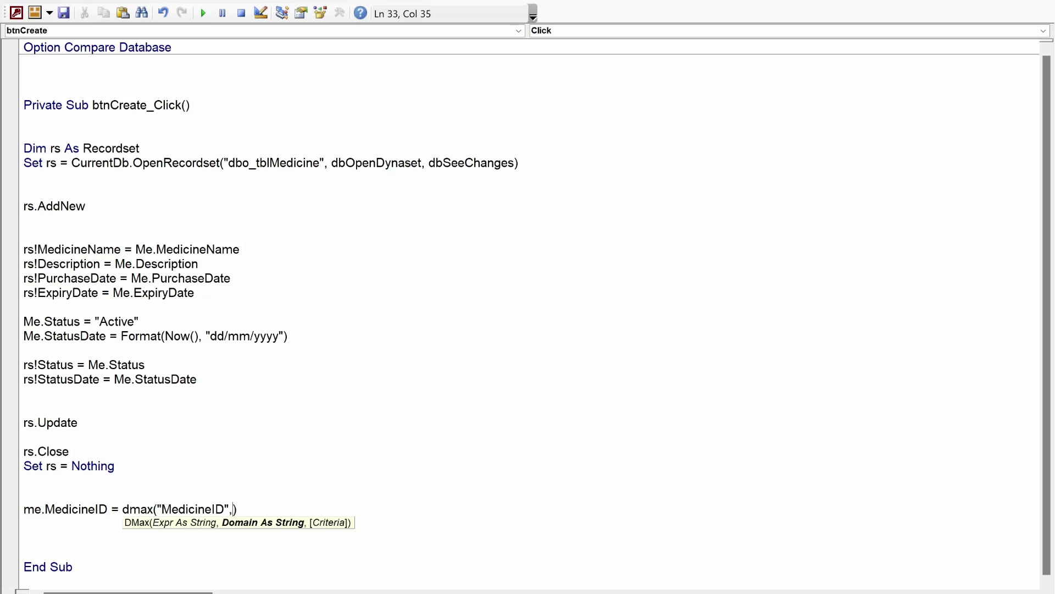
key(BackSpace)
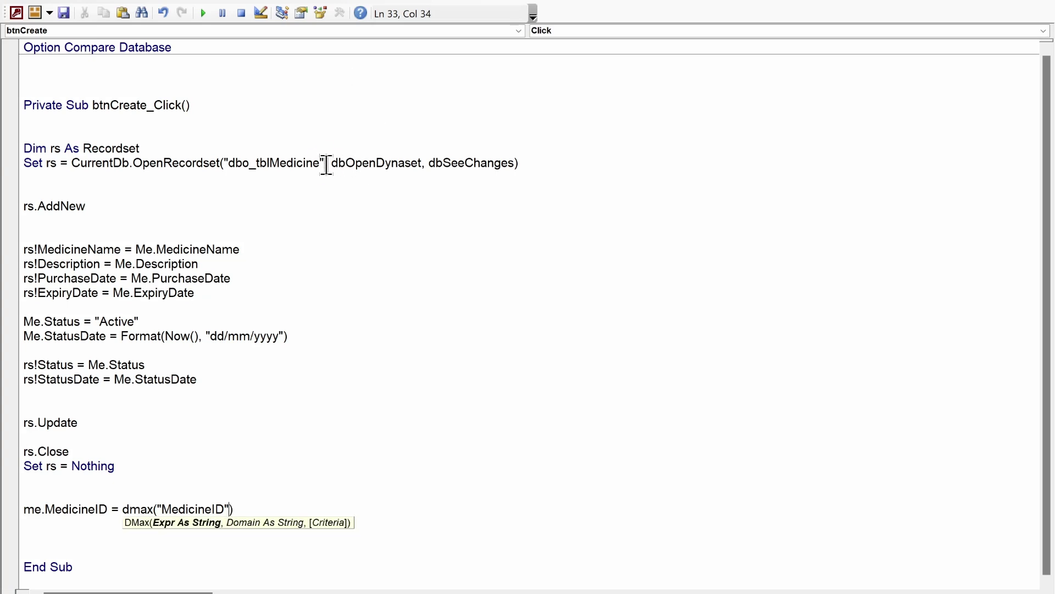
drag(326, 164, 224, 164)
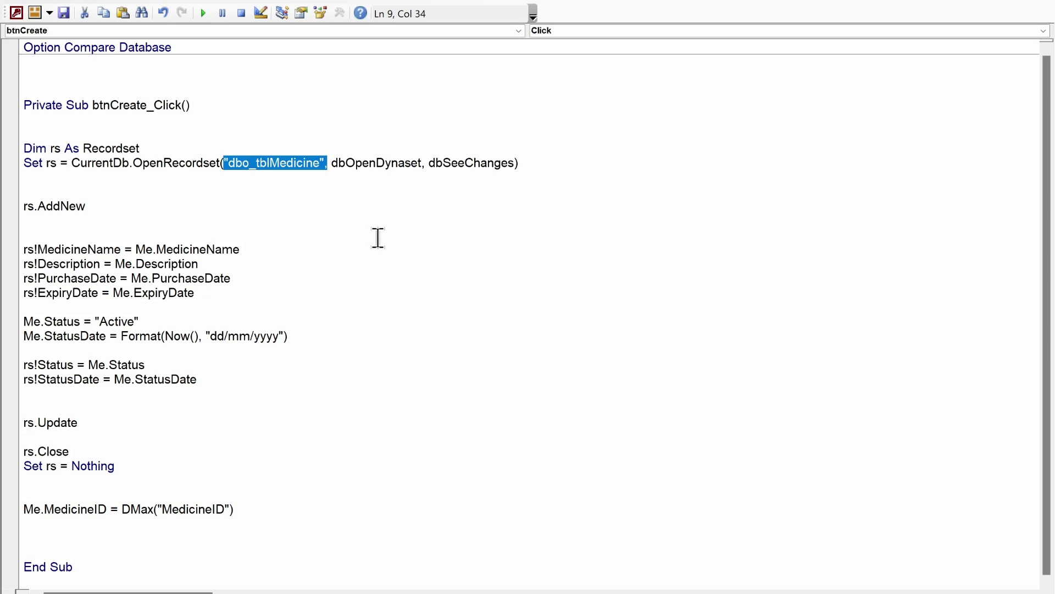
click(233, 508)
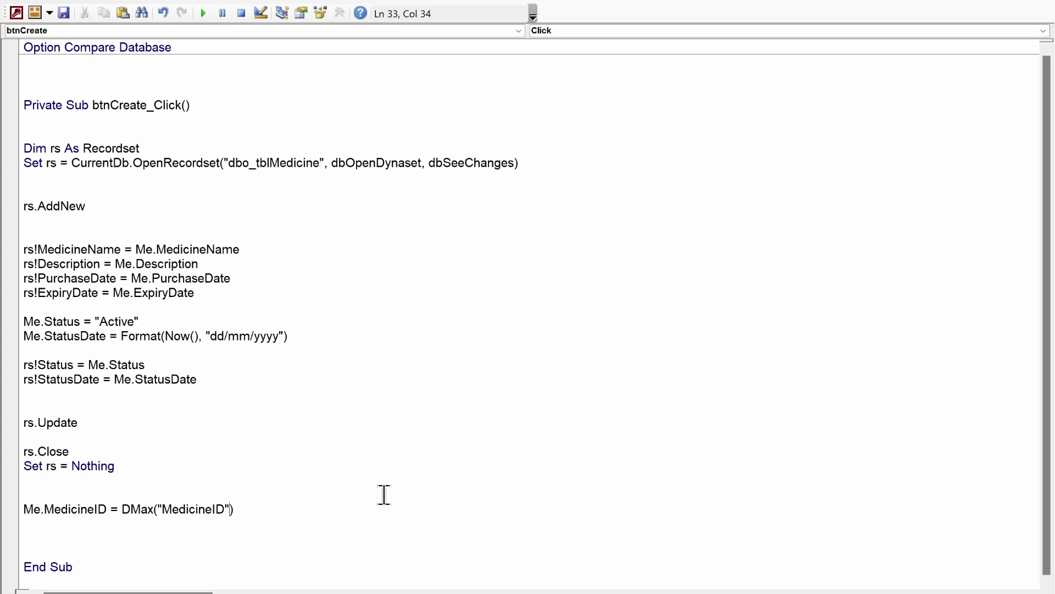
text(,)
key(ctrl+v)
key(BackSpace)
key(Return)
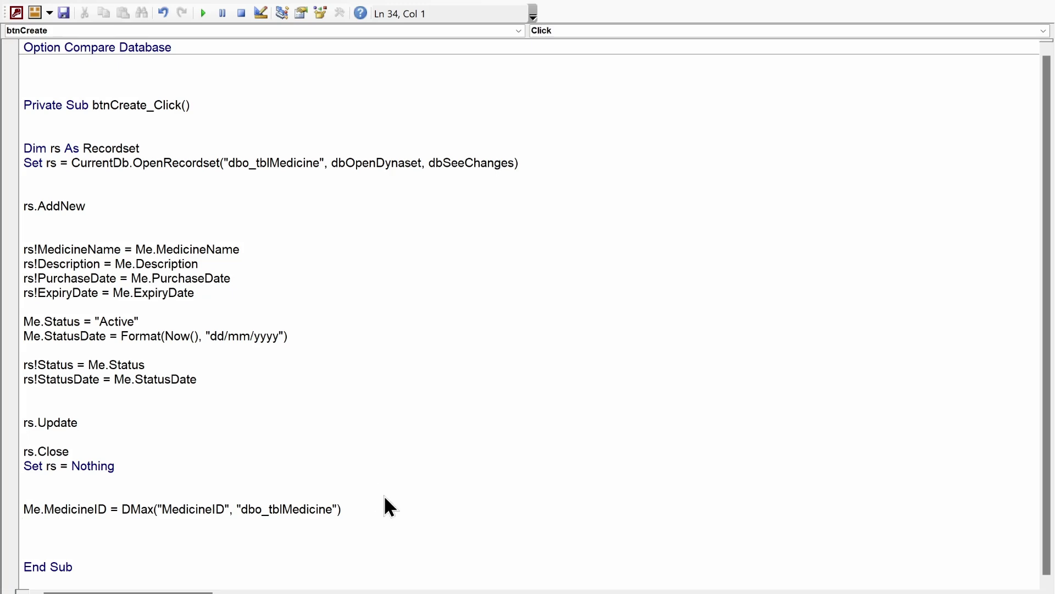
Step: Check the form names in Access and add the line Forms!ManageMedicine.Requery below the MedicineID assignment
key(alt+F11)
click(305, 41)
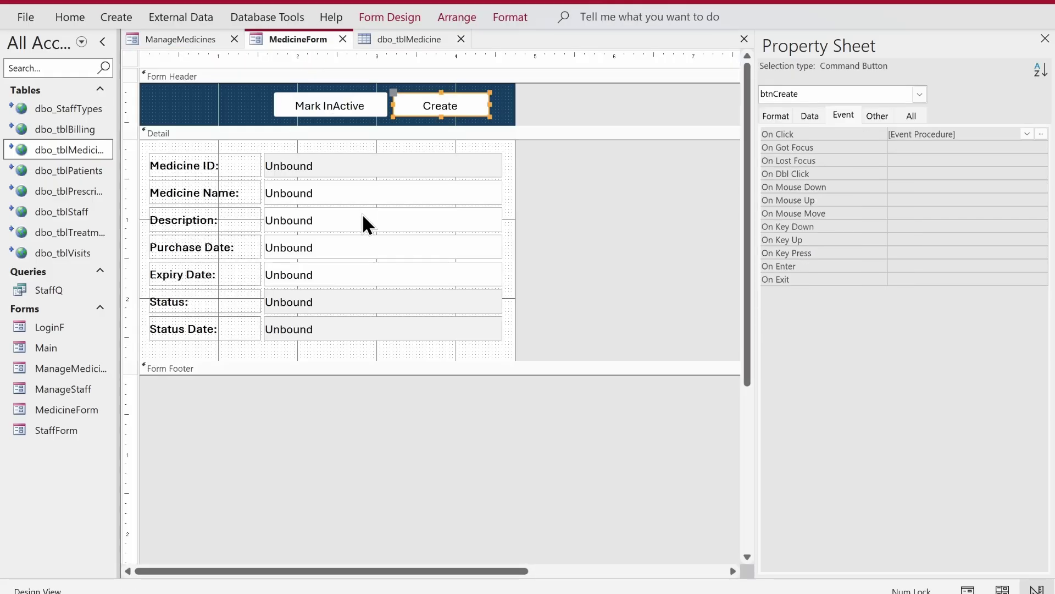
click(170, 41)
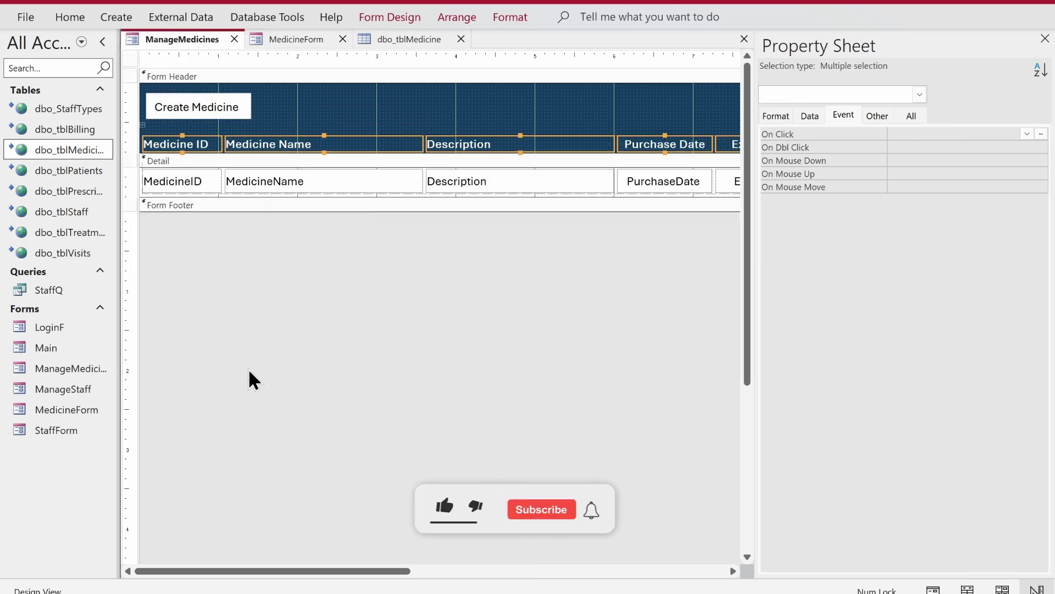
key(alt+F11)
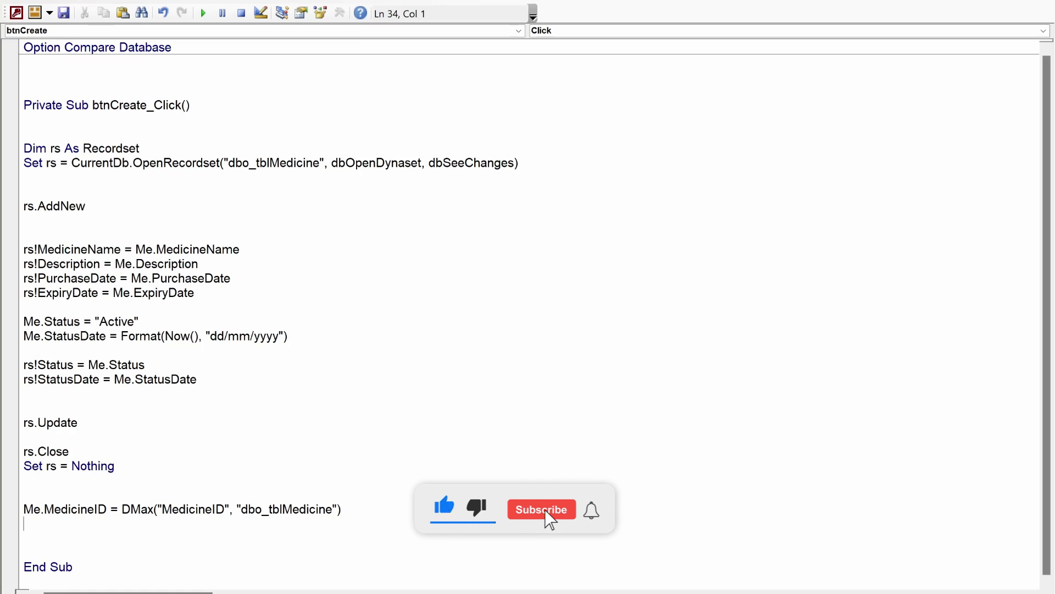
key(Return)
text(forms!)
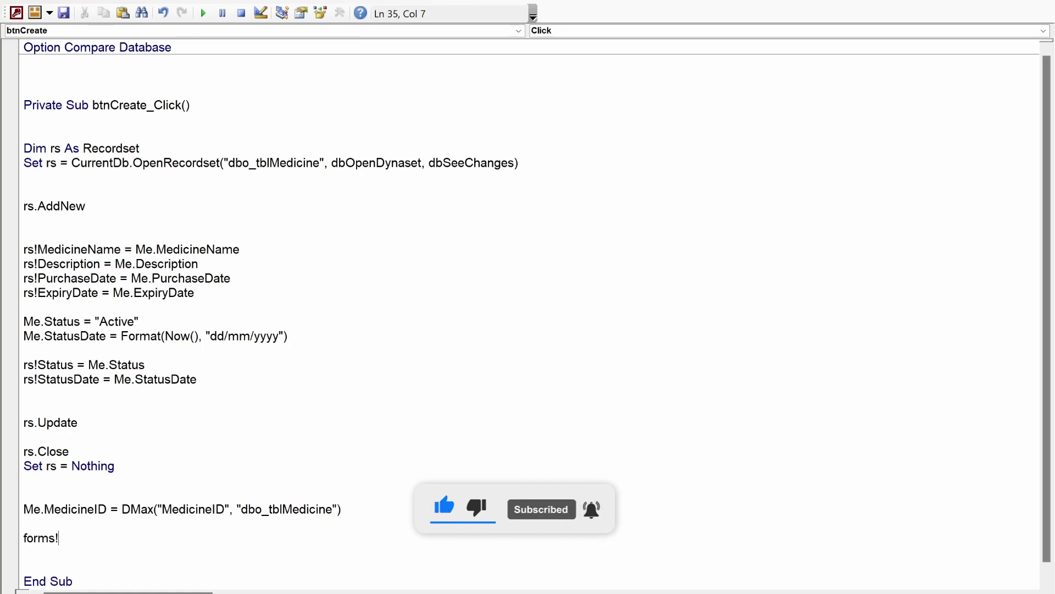
key(alt+F11)
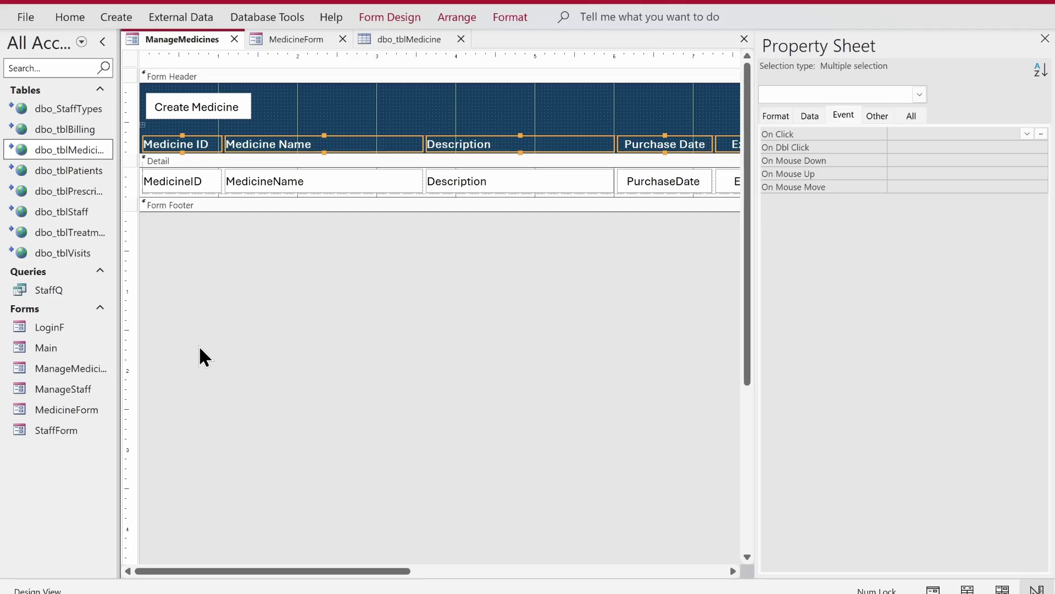
key(alt+F11)
text(ManageMedicine.requery)
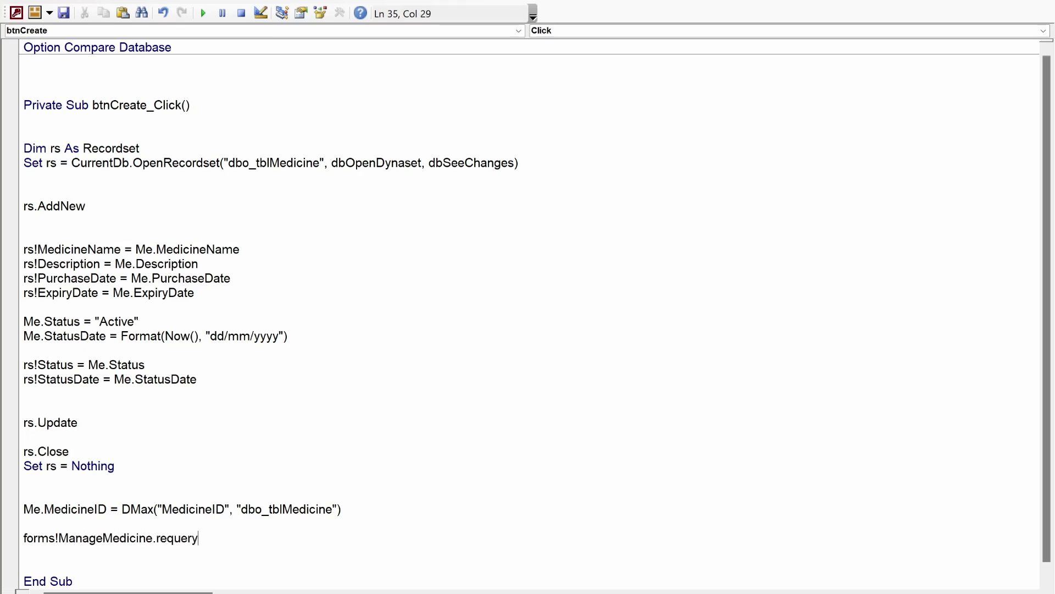
key(Return)
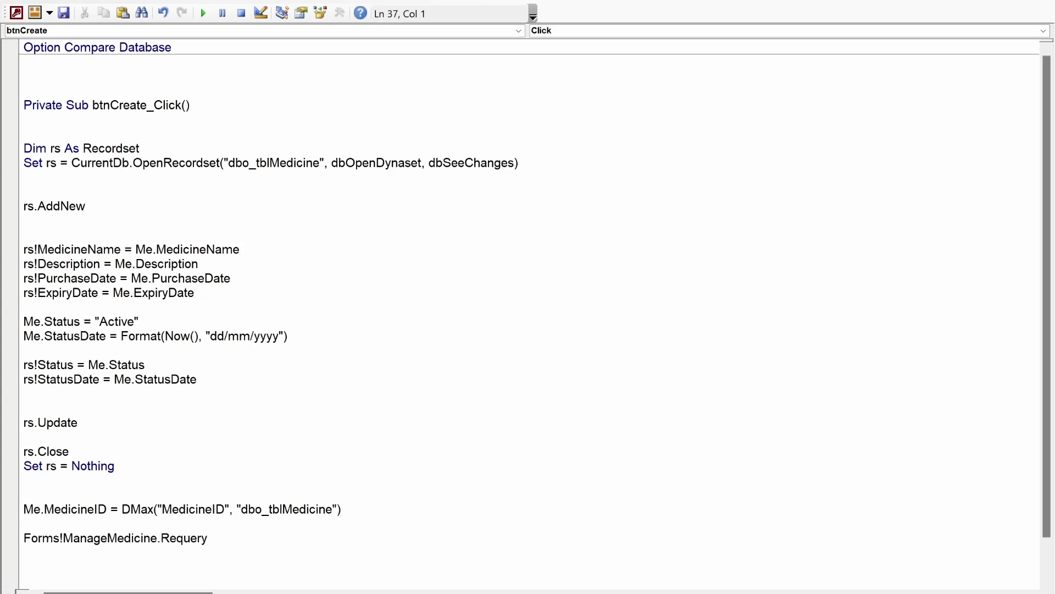
Step: Add a DoCmd.Beep statement below the Requery line
scroll(242, 305, down, 1)
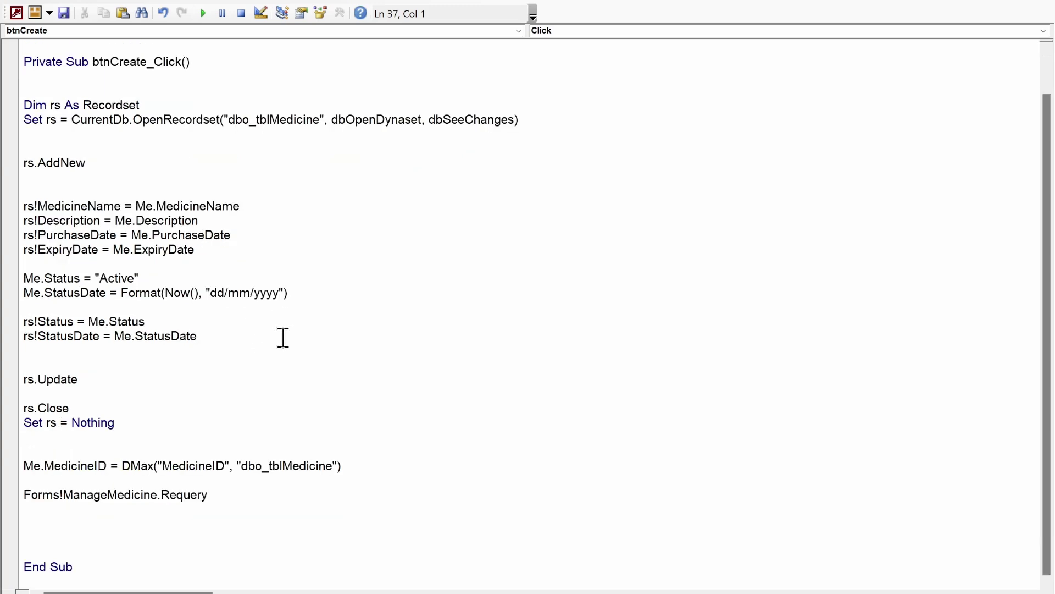
text(docmd.beep)
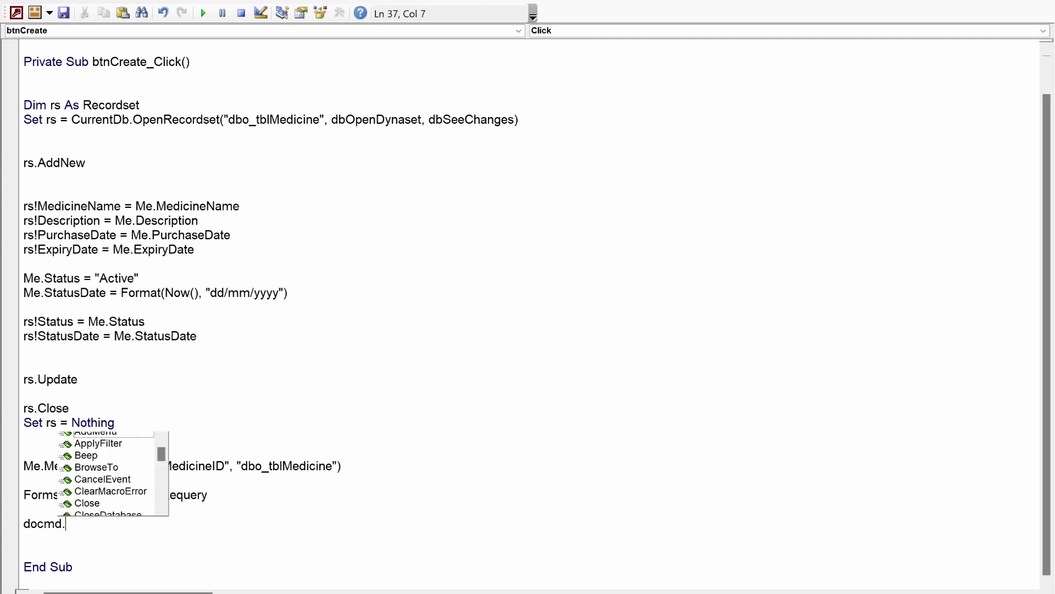
key(Return)
Step: Add the line MsgBox "The medicine " & Me.MedicineName & " has been created." below DoCmd.Beep
text(msgbox "")
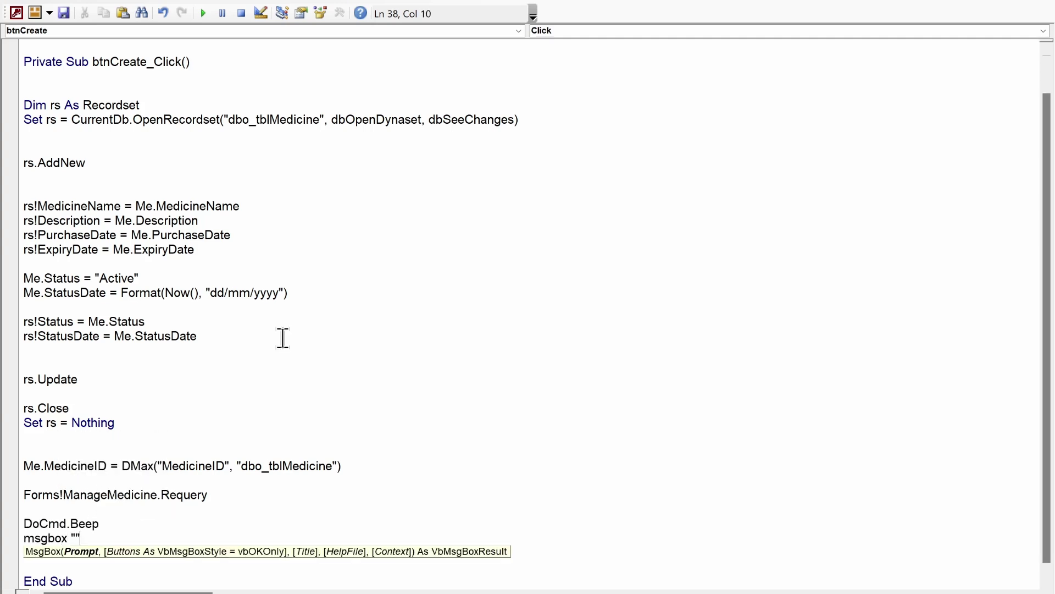
text(The medicine "")
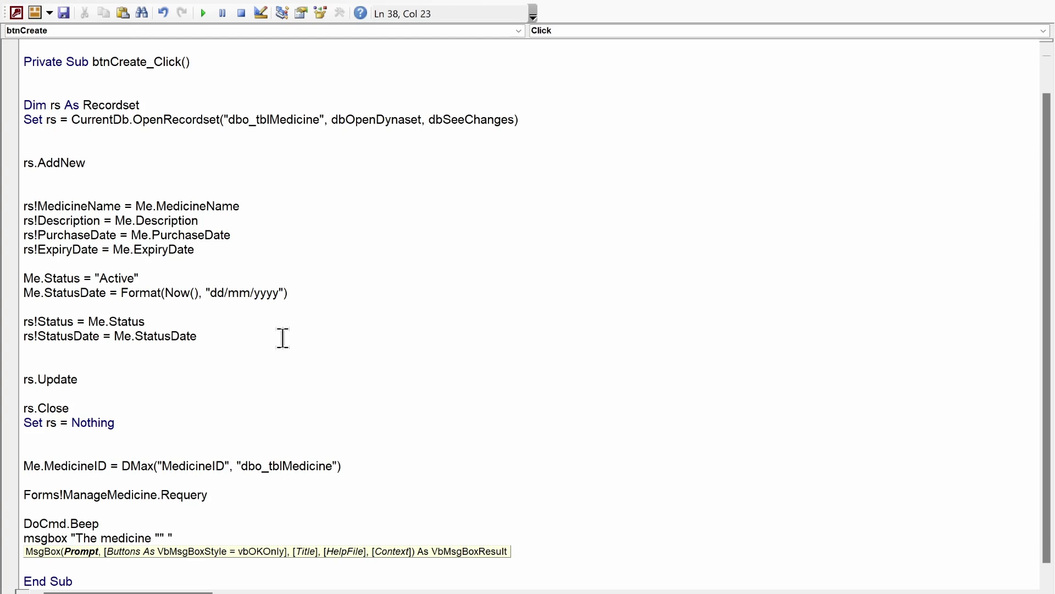
text(&&)
key(Left)
text(me.medi)
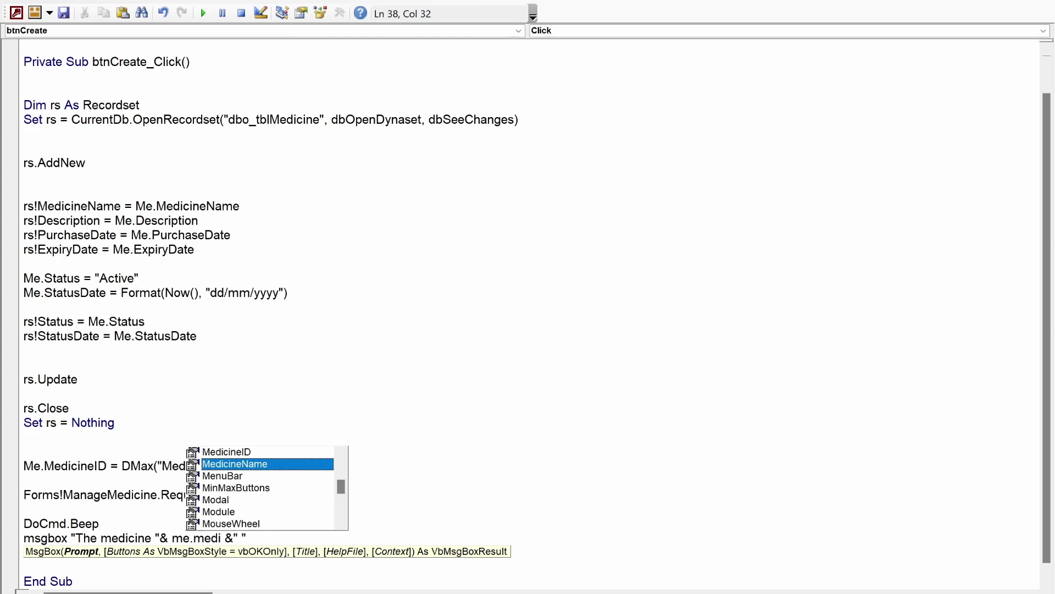
key(Tab)
key(Right)
key(Right)
key(Right)
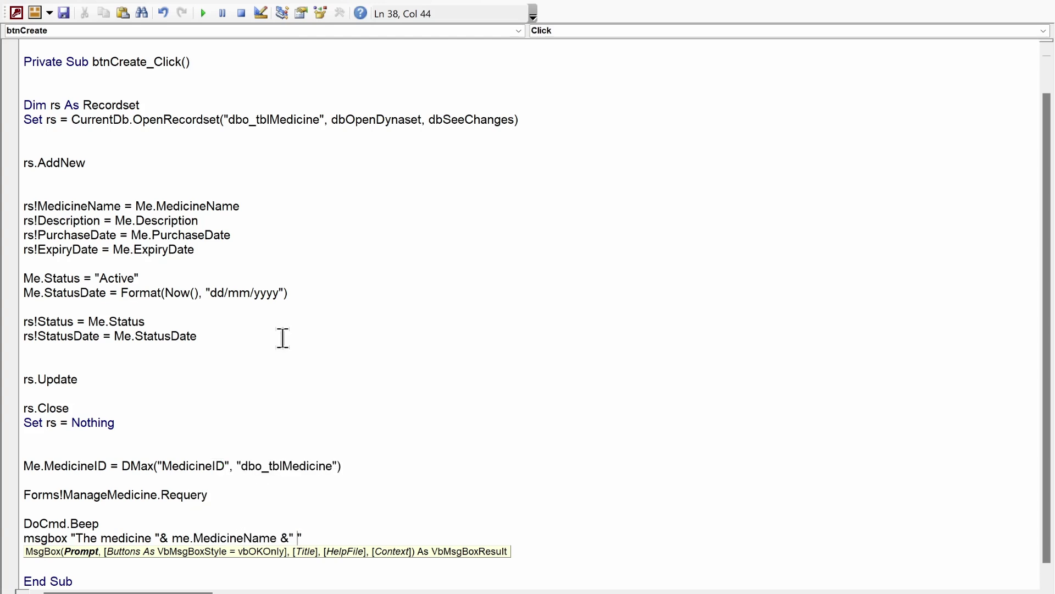
text(has been created.)
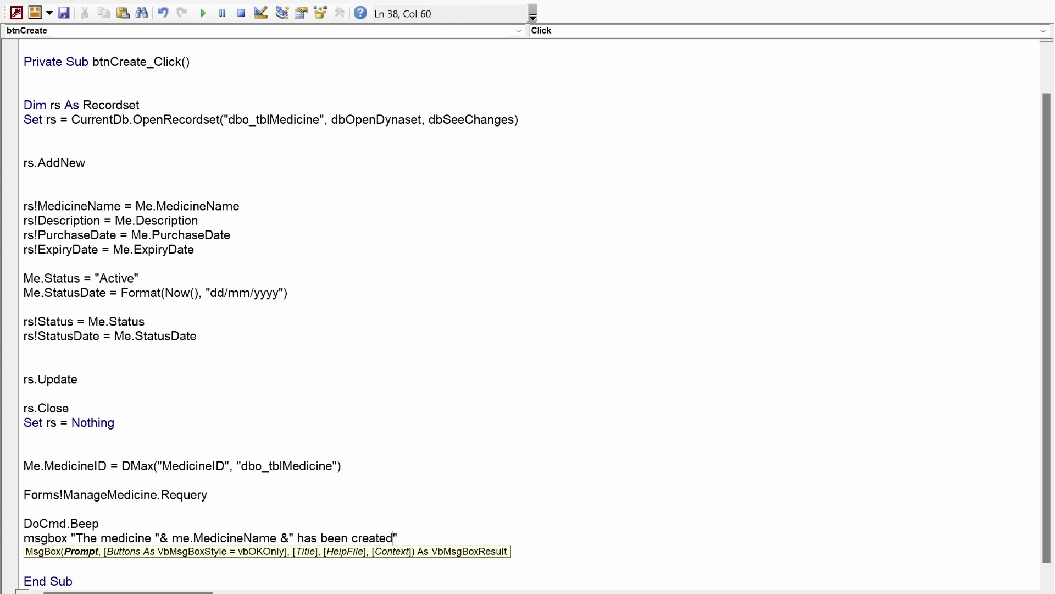
key(Return)
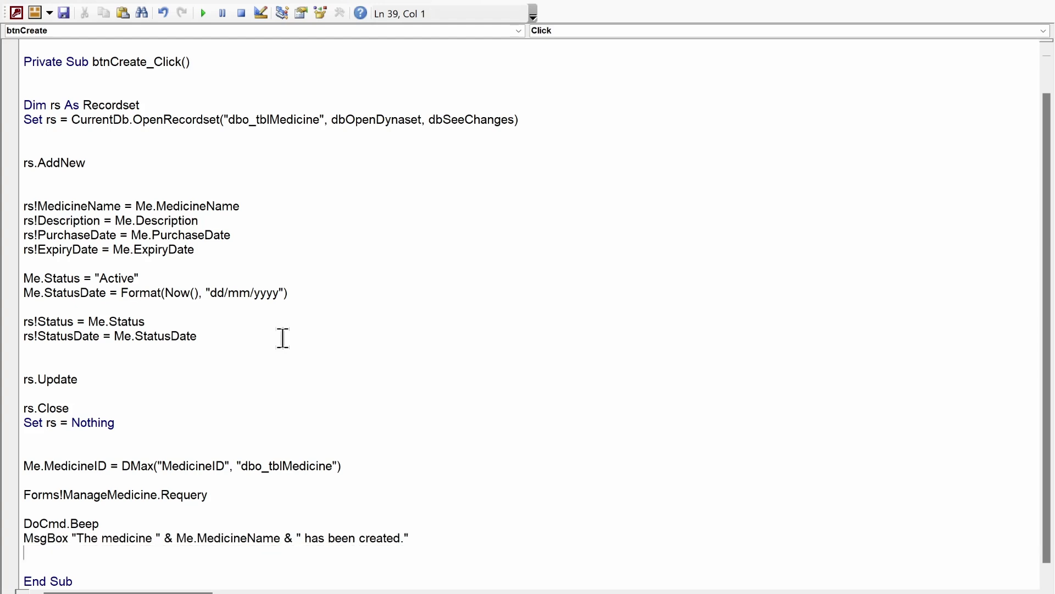
Step: Remove one blank line above the Private Sub btnCreate_Click declaration
scroll(264, 324, down, 1)
scroll(244, 318, up, 2)
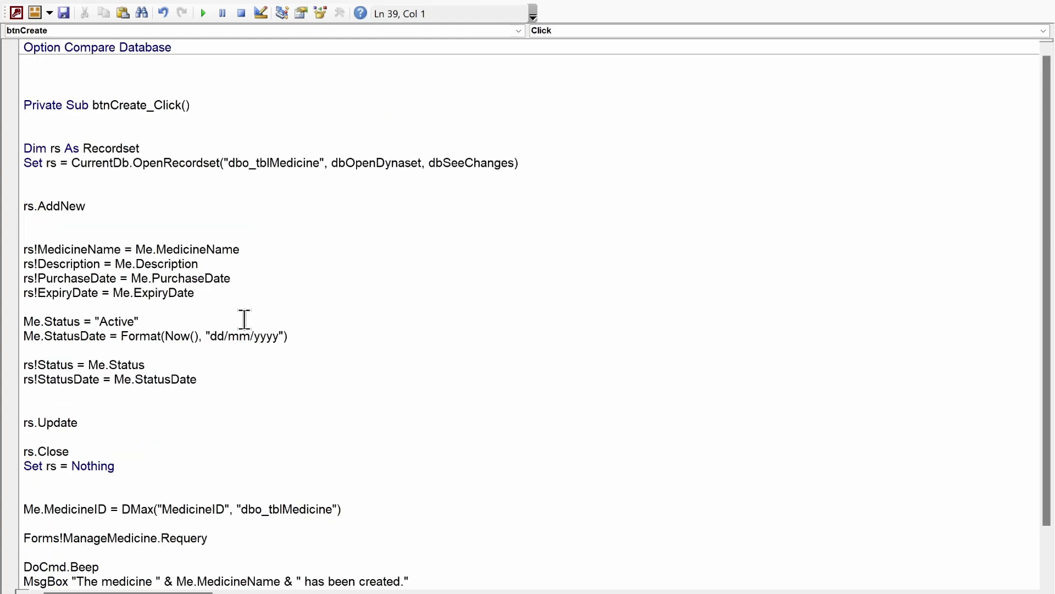
click(110, 107)
click(106, 88)
key(BackSpace)
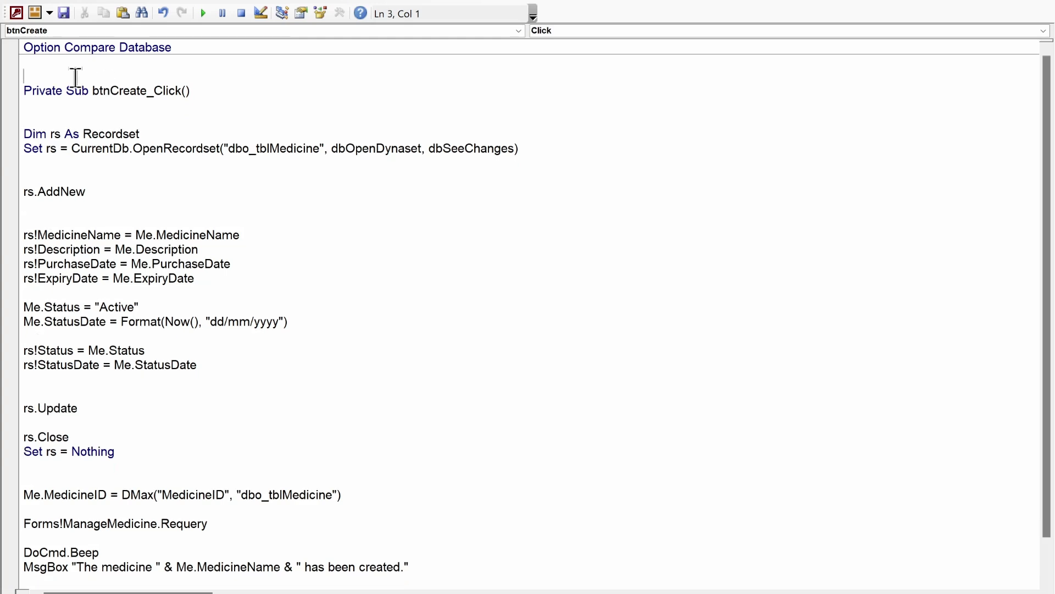
Step: Extend the MsgBox statement with the vbInformation button style and the title "Information"
click(448, 567)
text(,vbInformation,)
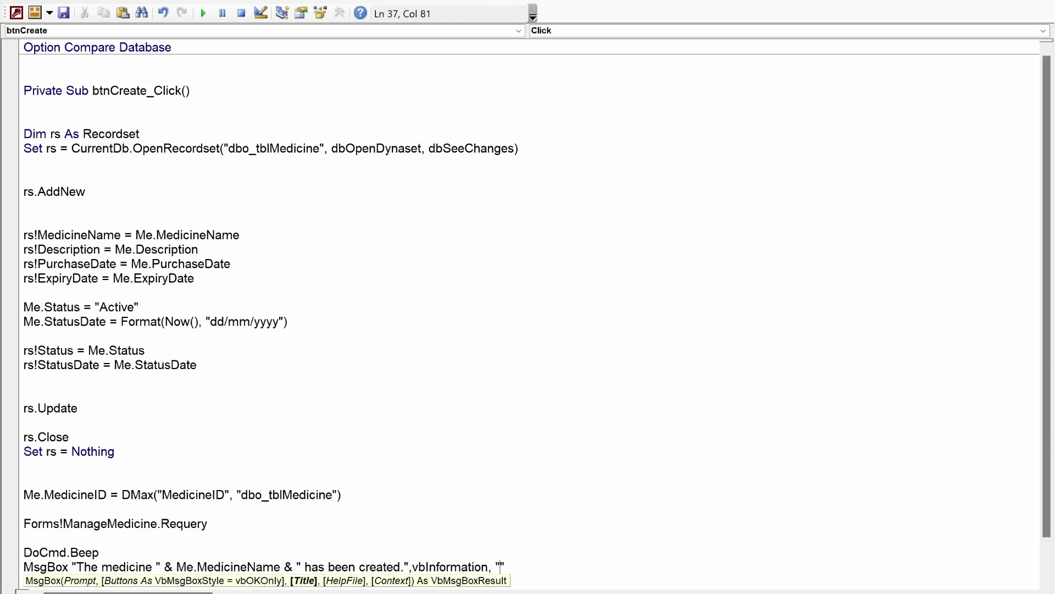
text( "Information)
click(521, 495)
scroll(604, 358, down, 1)
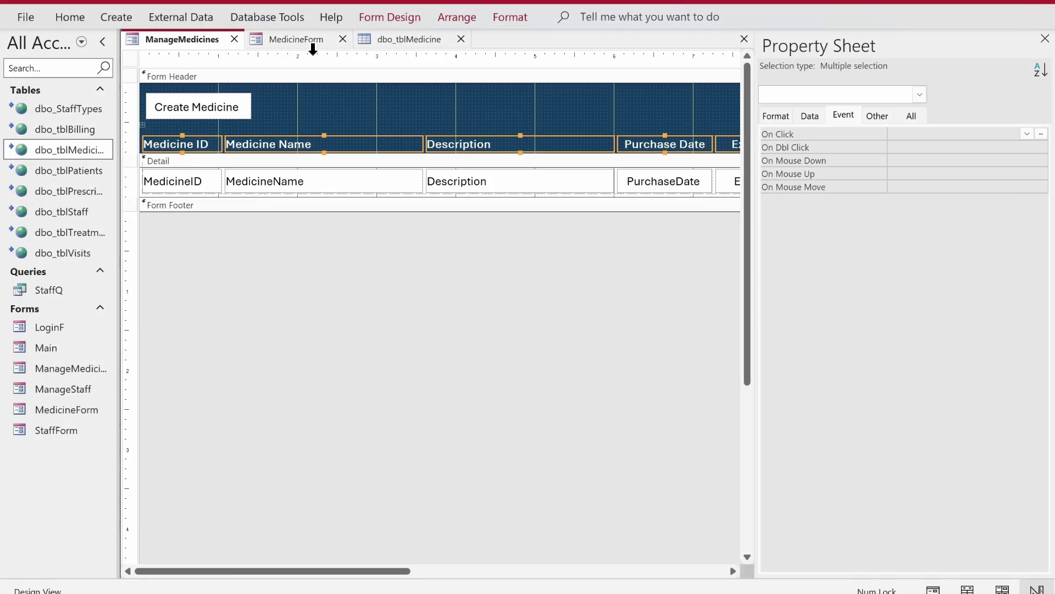
Step: Create a VBA On Click event procedure for MedicineForm's Mark InActive button, with blank lines for its code
click(300, 40)
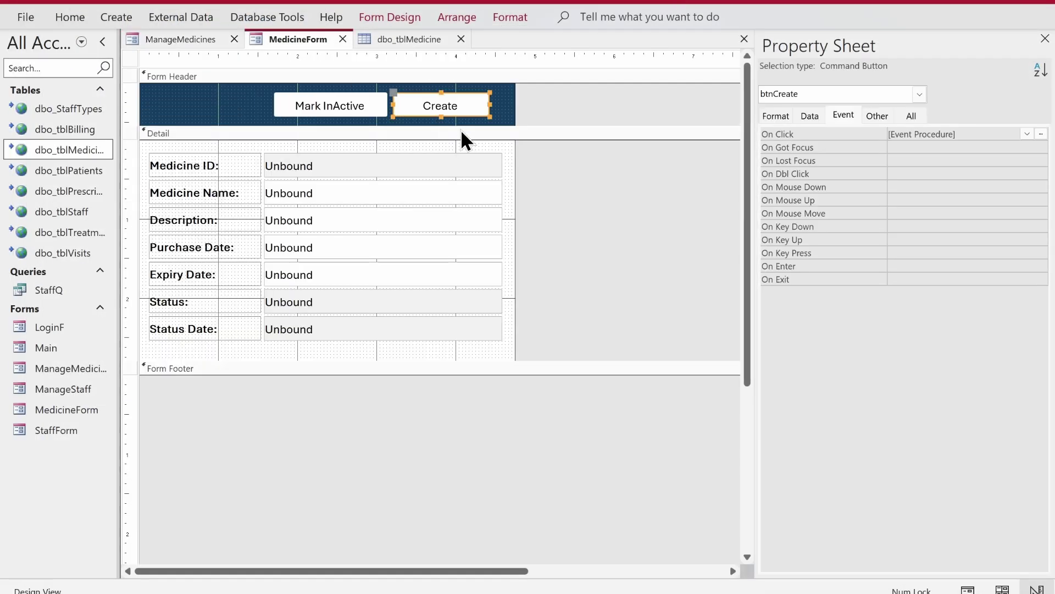
click(352, 106)
click(1042, 133)
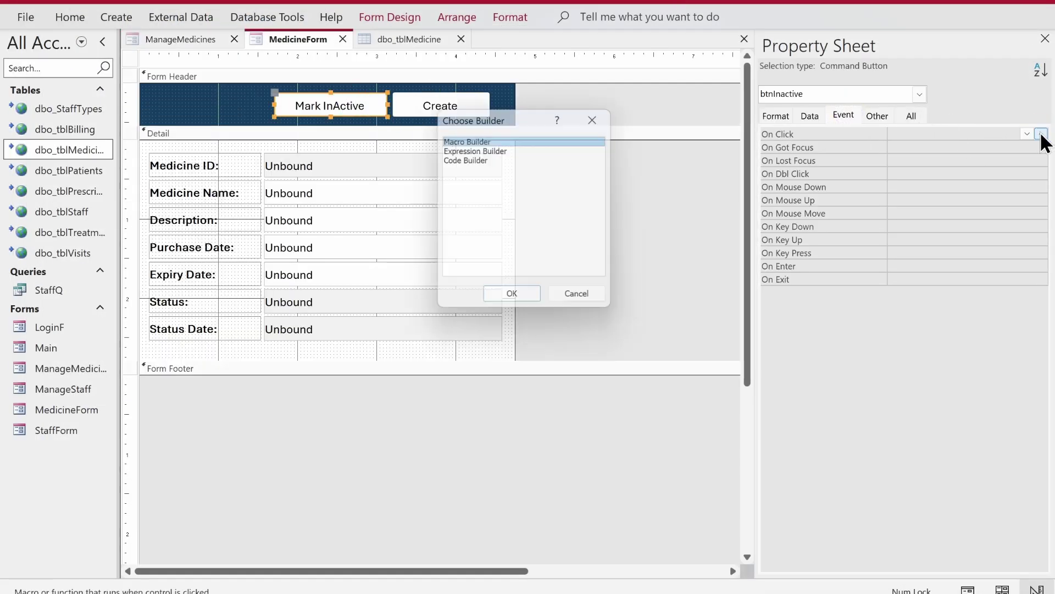
click(476, 160)
double_click(471, 160)
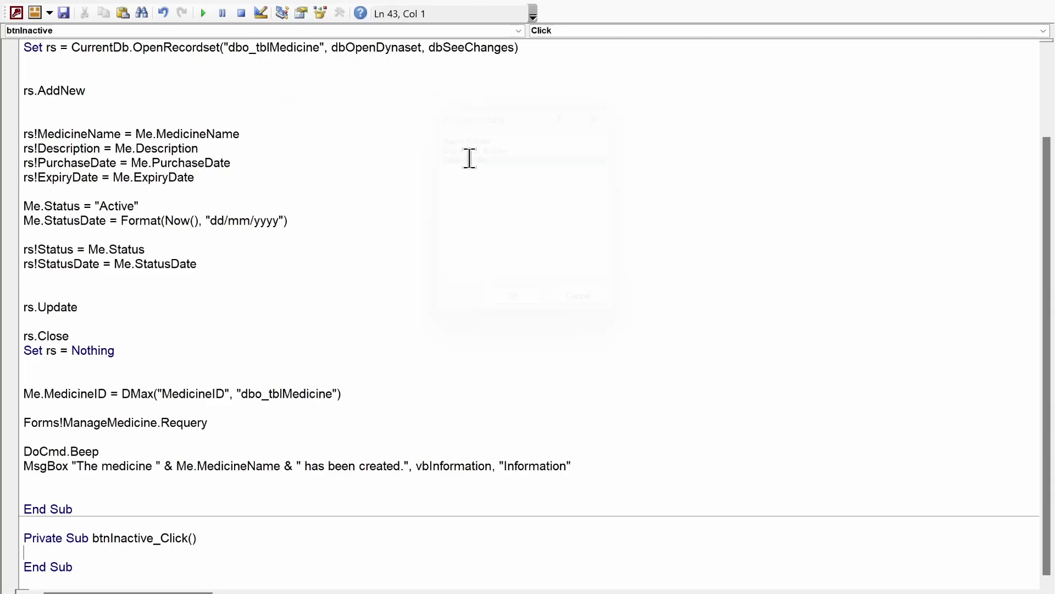
key(Return)
key(Return)
scroll(542, 222, down, 1)
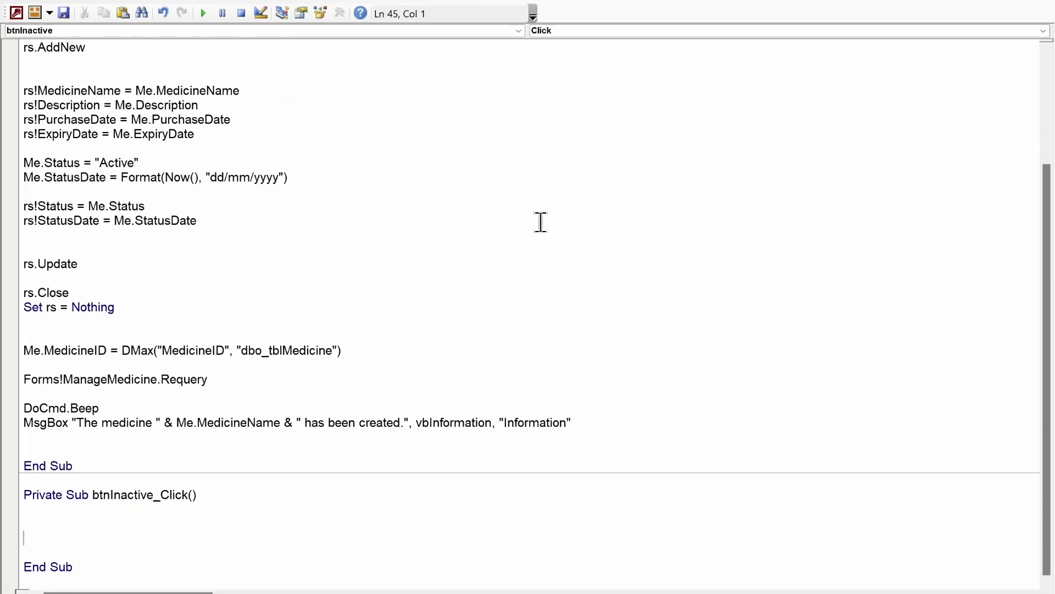
Step: In btnInactive_Click, declare rsupdate As Recordset and add a Set line assigning it CurrentDb.OpenRecordset with an empty string argument
text(dim rsupdate as )
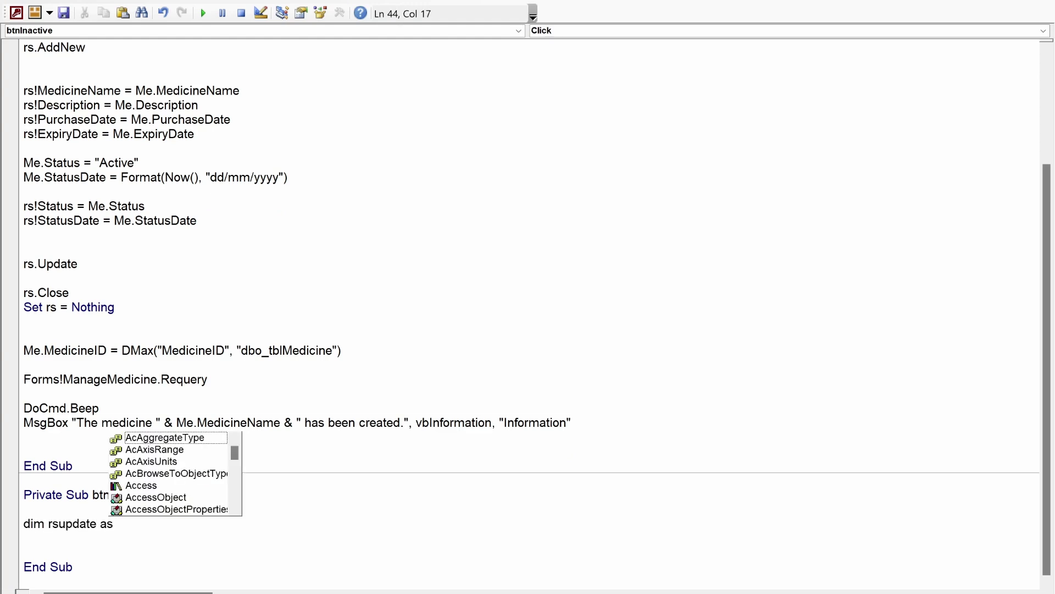
text(reco)
key(Return)
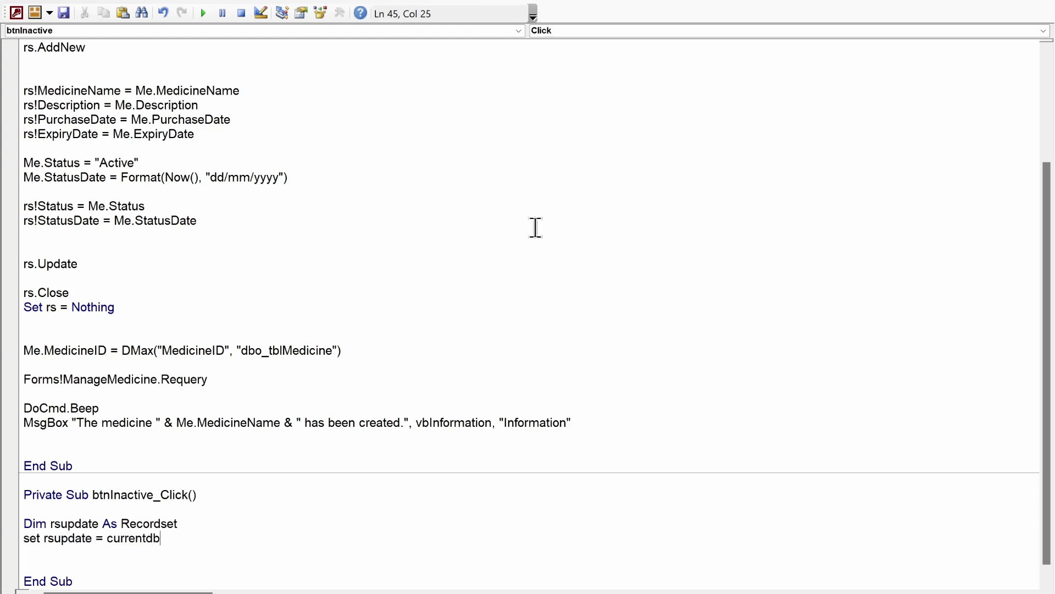
text(.ope)
key(Tab)
text(())
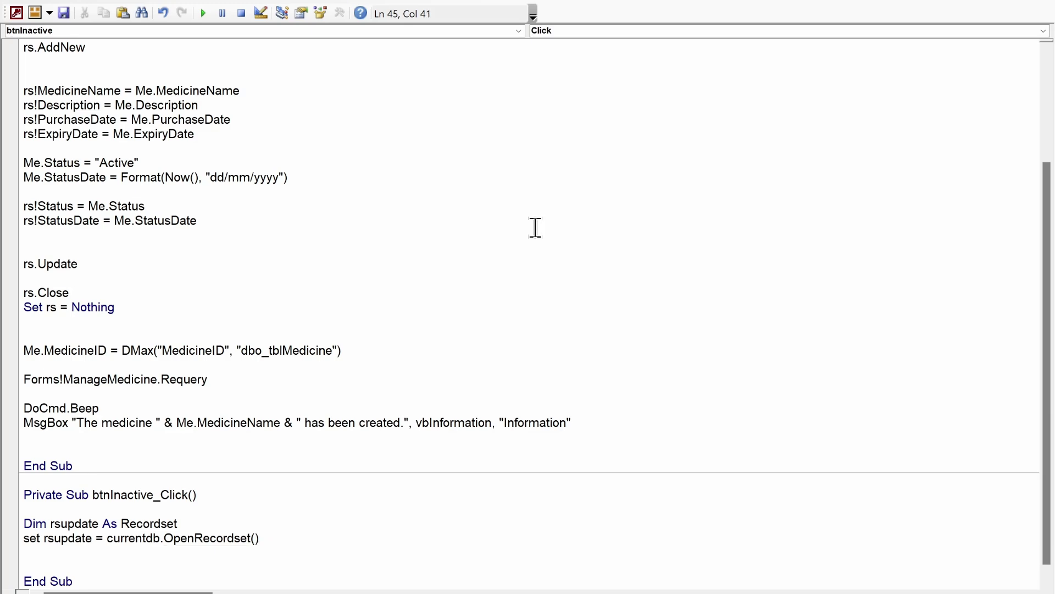
text("")
key(Left)
Step: Replace rsupdate's empty OpenRecordset argument with "dbo_tblMedicine", dbOpenDynaset, dbSeeChanges copied from btnCreate_Click, and add blank lines below
scroll(720, 215, up, 4)
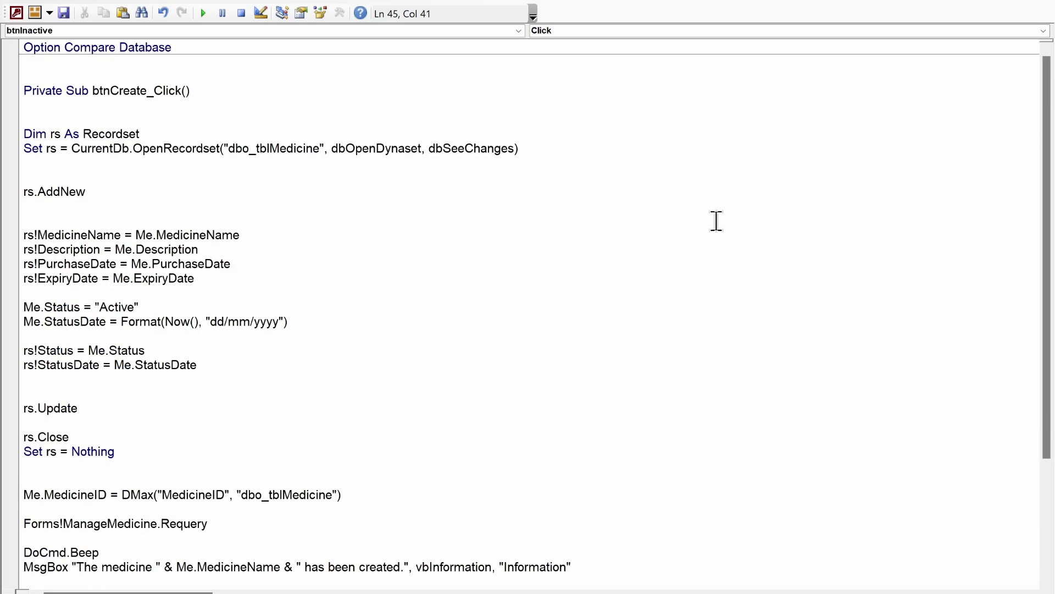
drag(327, 148, 302, 150)
click(280, 149)
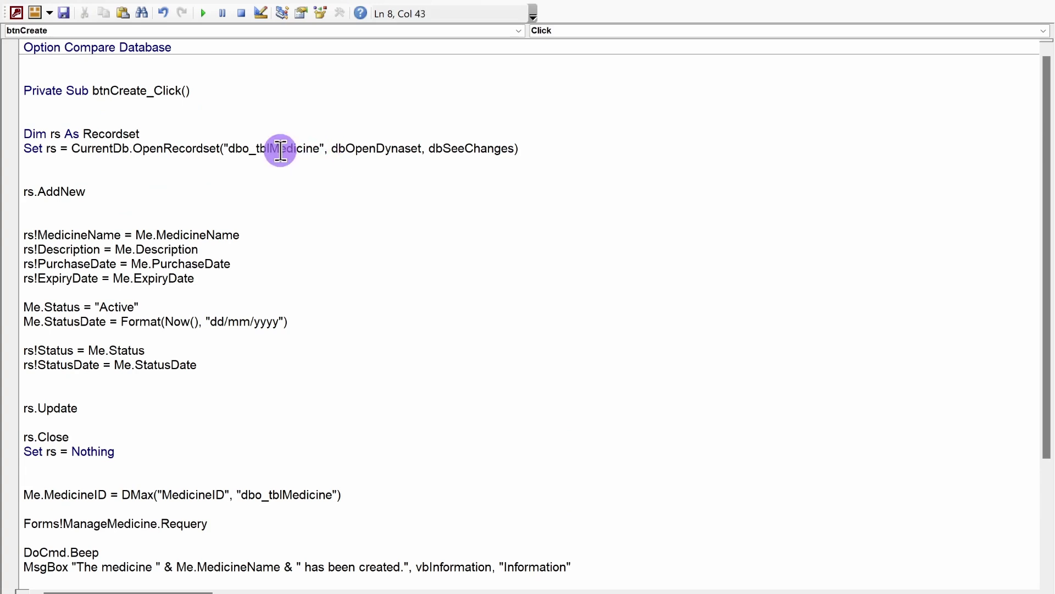
click(512, 149)
drag(512, 149, 227, 148)
key(ctrl+c)
scroll(351, 217, down, 4)
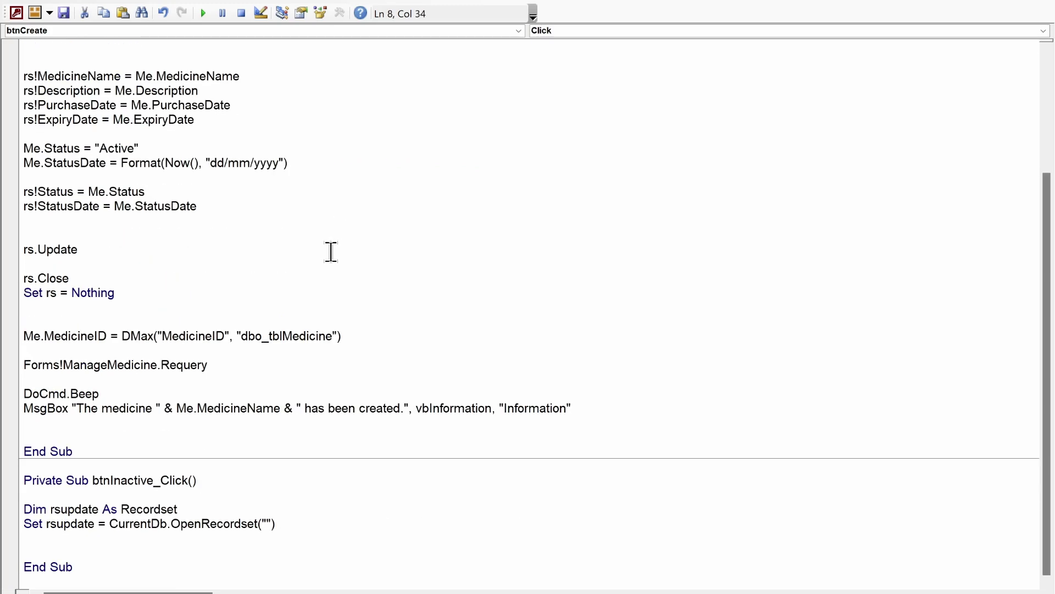
click(265, 522)
key(Right)
key(BackSpace)
key(ctrl+v)
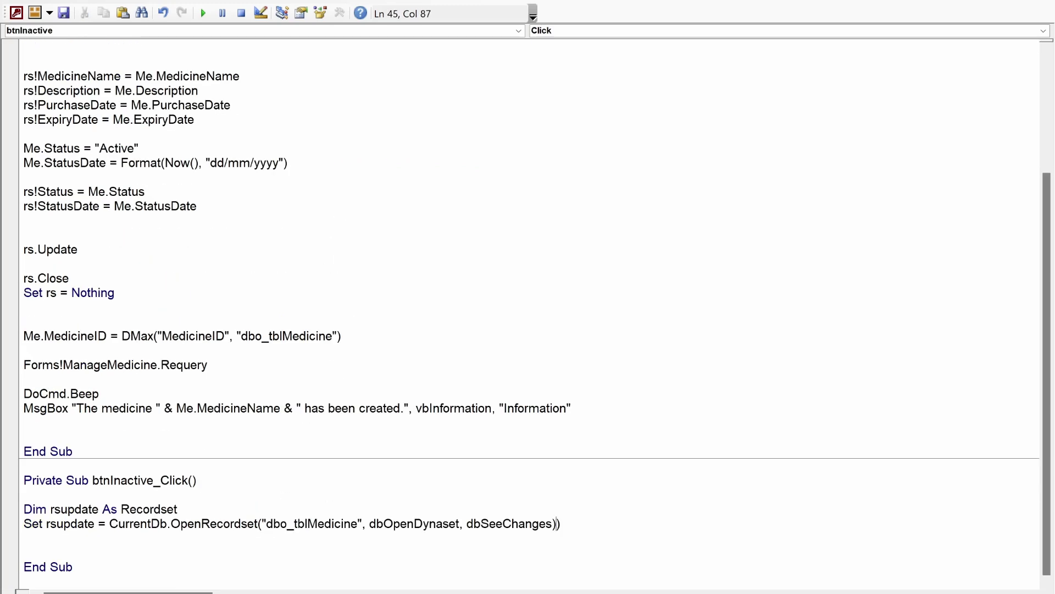
key(Return)
key(Delete)
key(Return)
key(Return)
key(Return)
key(Return)
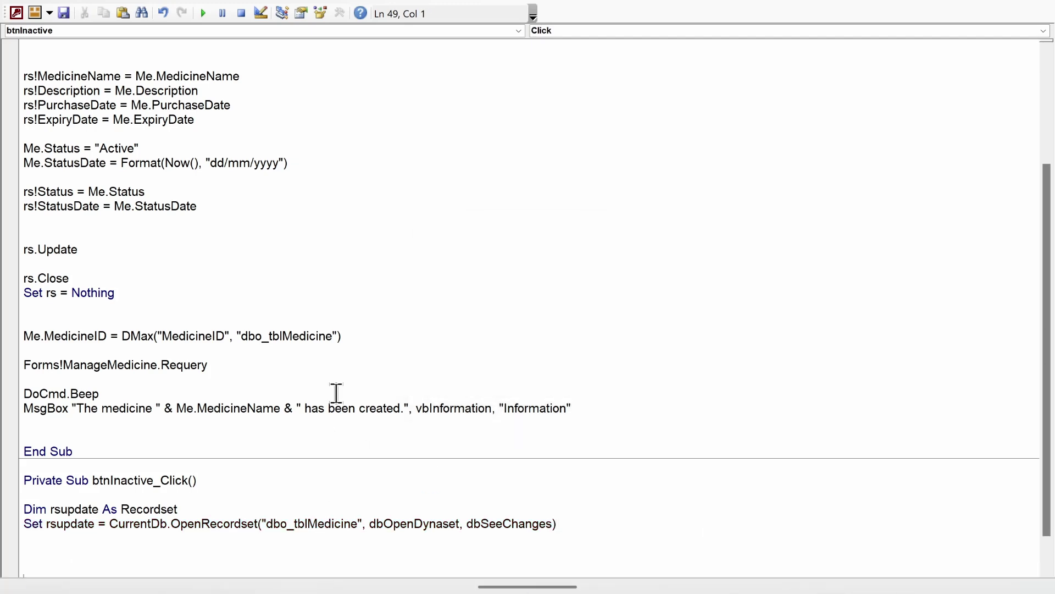
Step: Widen the navigation pane beside the MedicineForm design to fit the full object names, and return to the code
scroll(337, 393, down, 1)
key(alt+F11)
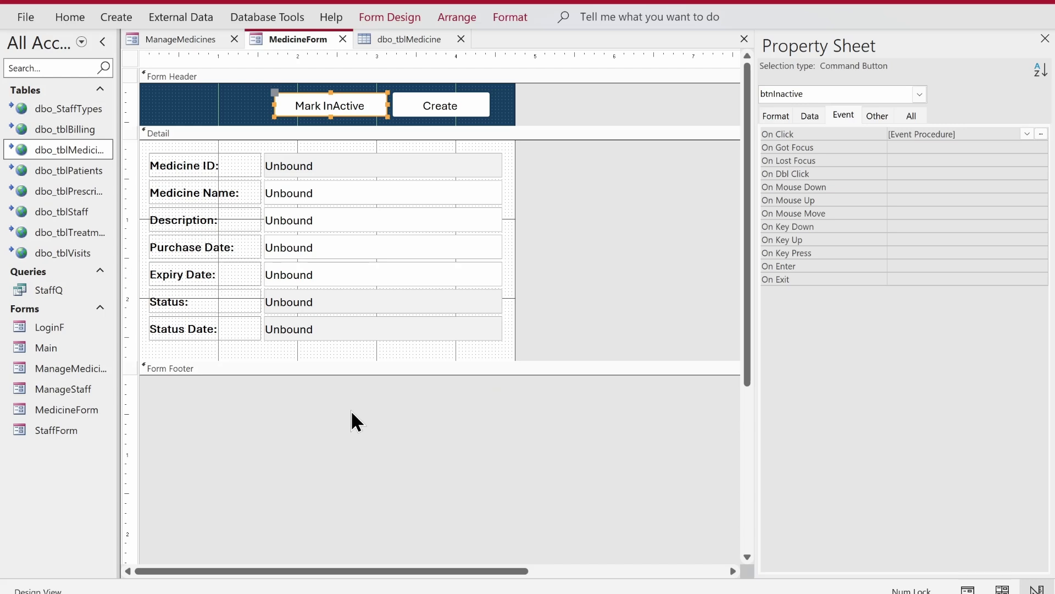
drag(120, 186, 171, 185)
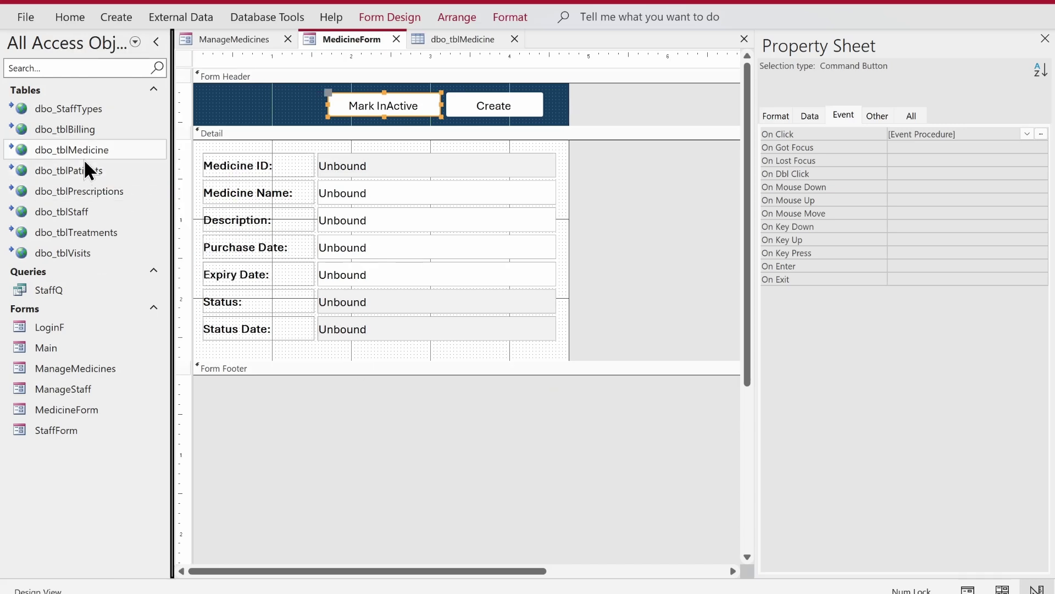
drag(103, 155, 391, 216)
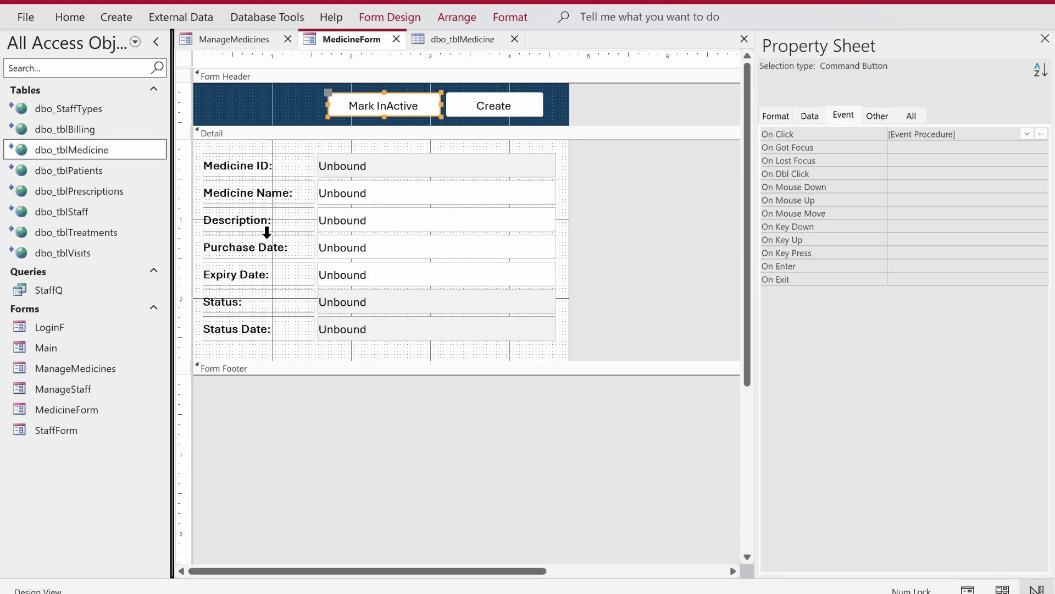
key(alt+F11)
Step: Add the line rsupdate.FindFirst "MedicineID=" & Me.MedicineID below the Set rsupdate statement, followed by blank lines
scroll(287, 344, down, 1)
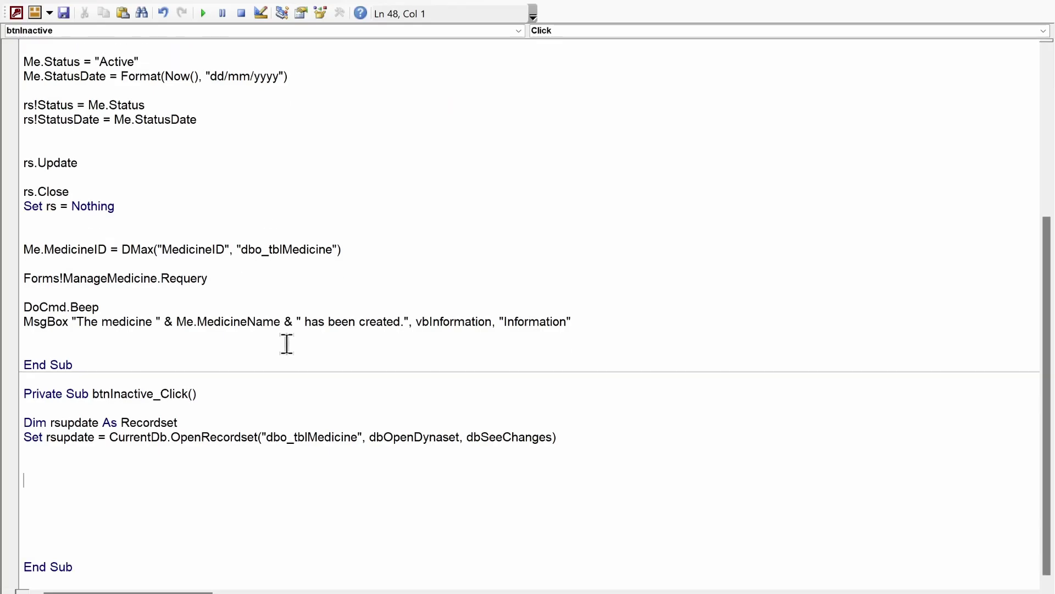
text(rsupdate.find)
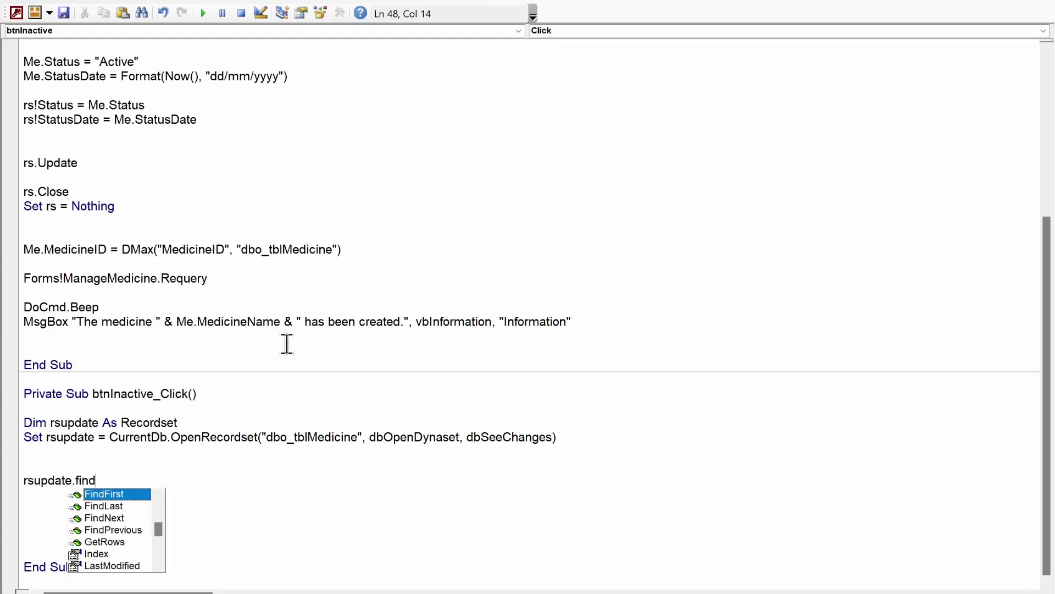
key(Tab)
text("Medi)
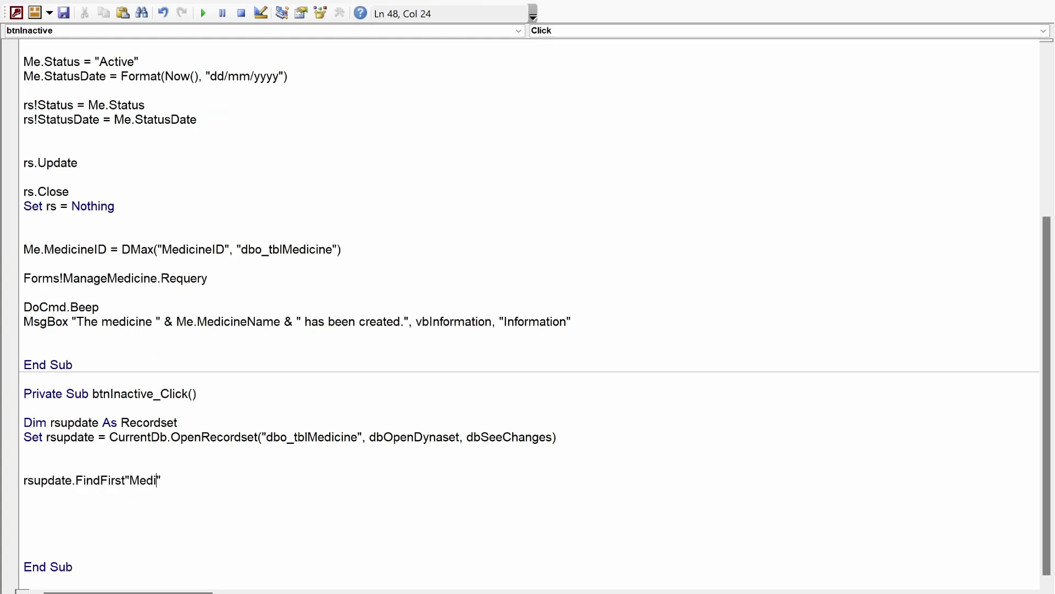
text(cineID=" )
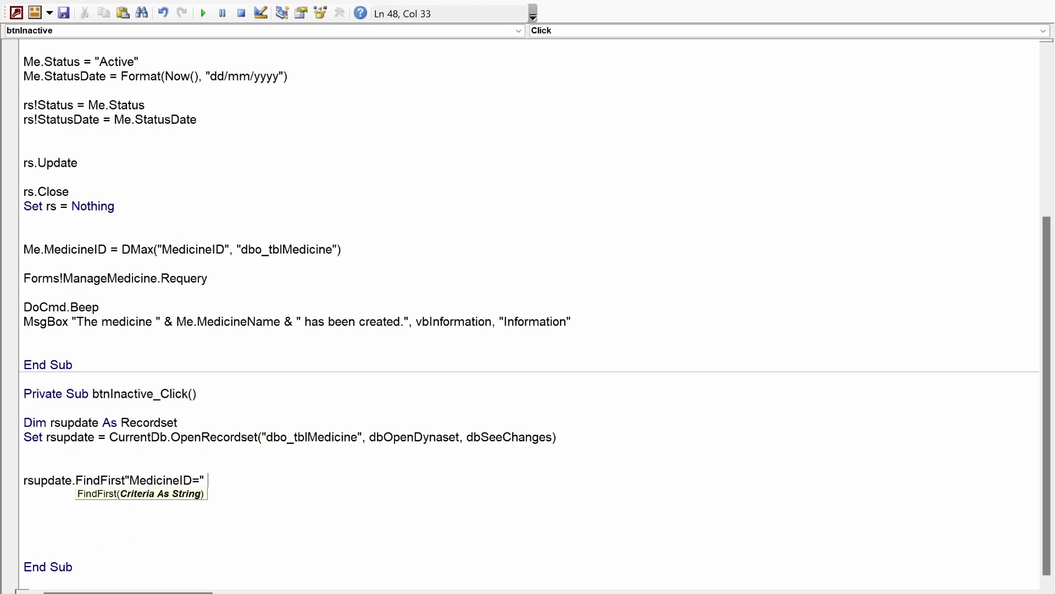
text(& me.medi)
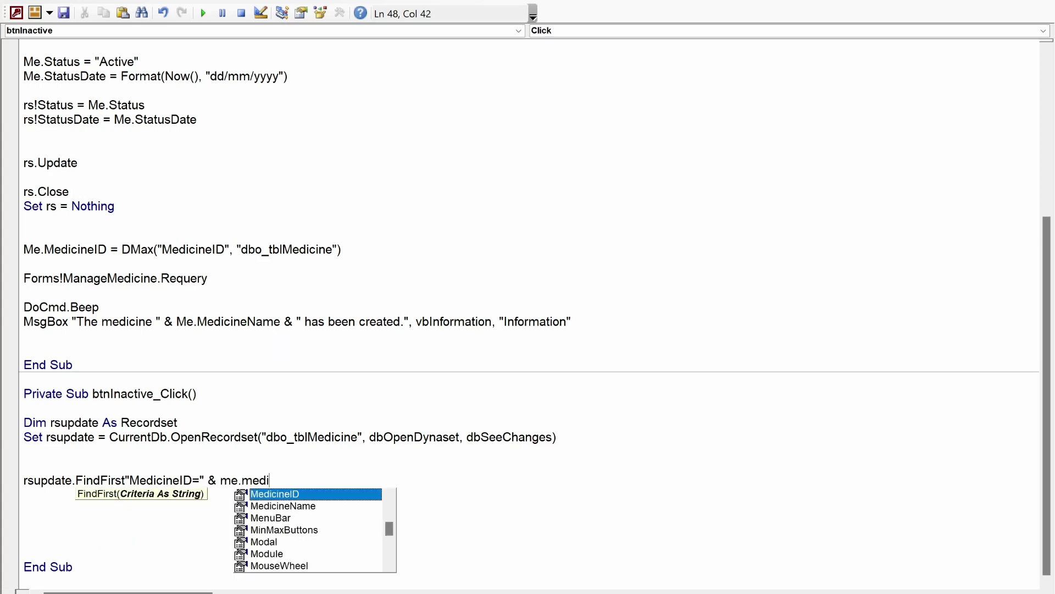
key(Tab)
key(Return)
key(Return)
key(Return)
key(Return)
Step: Add rsupdate.Edit below the FindFirst line and rsupdate.Update five lines further down
scroll(349, 339, down, 1)
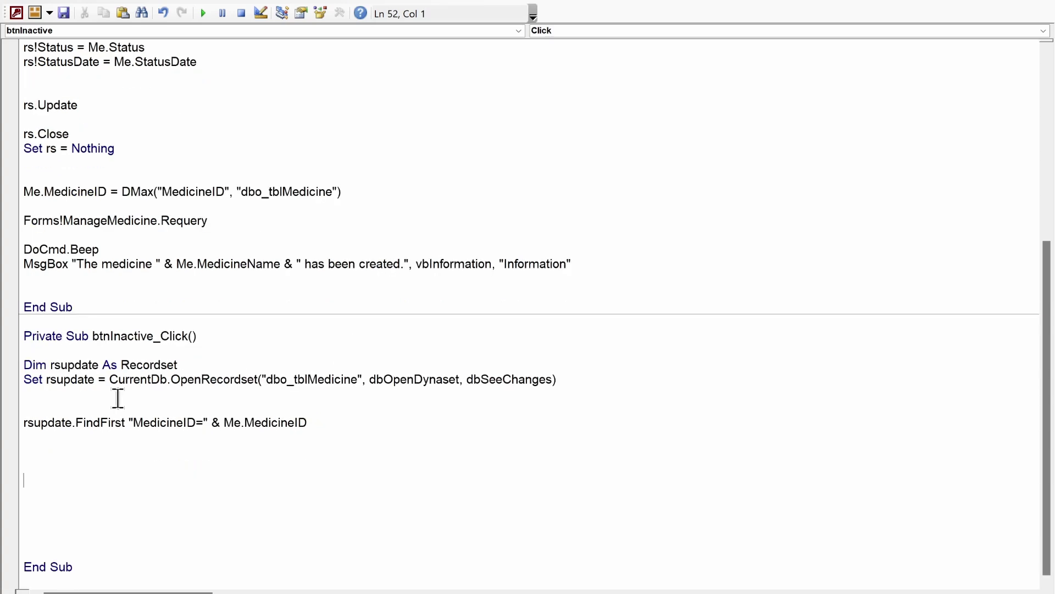
text(rsupdate.edi)
key(Tab)
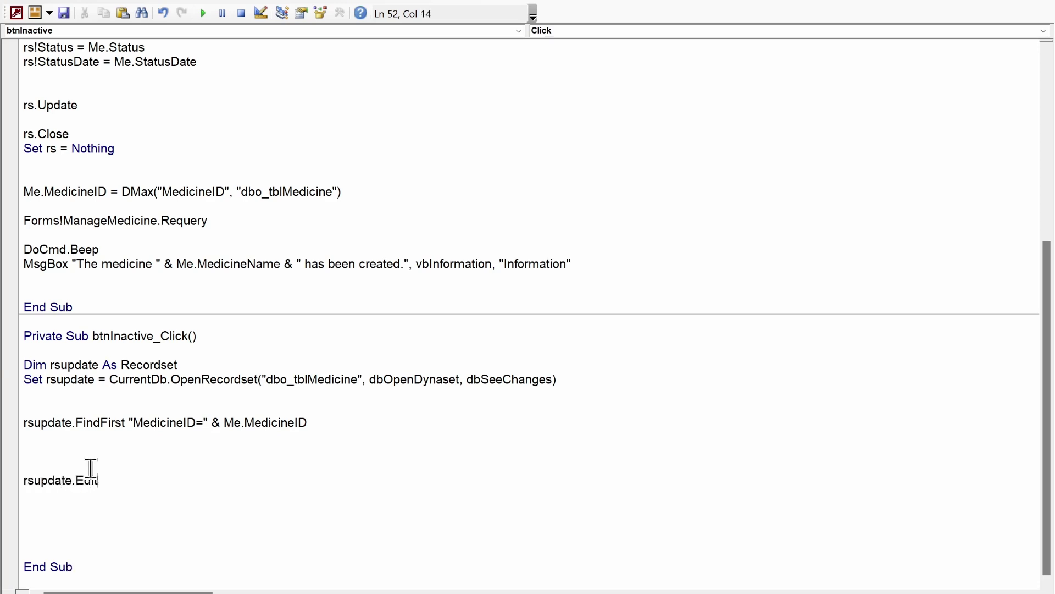
key(Return)
key(Return)
key(Return)
key(Return)
key(Return)
text(rsupdate)
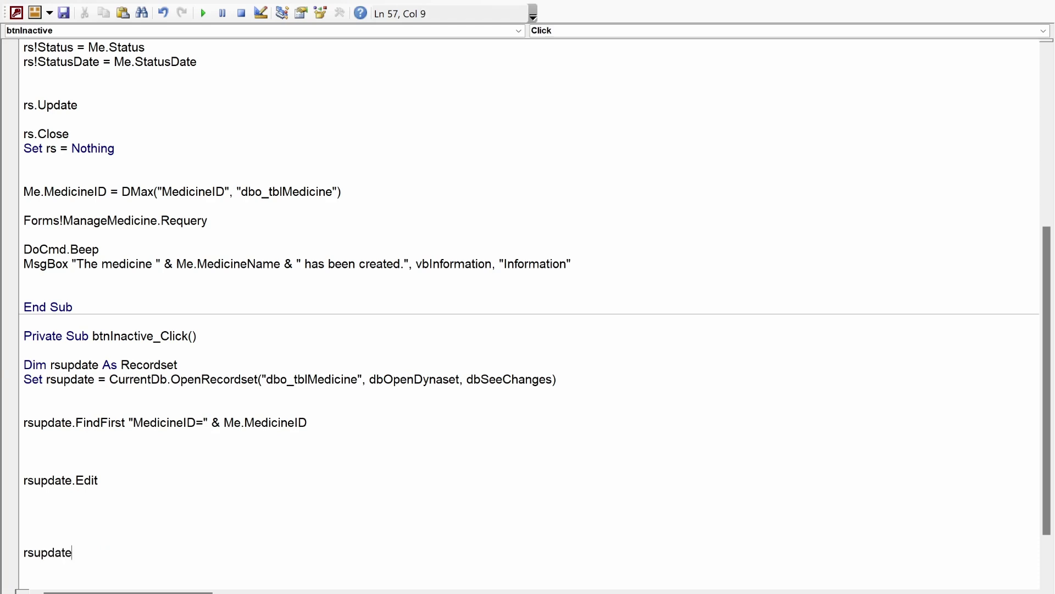
text(.update)
key(Tab)
key(Up)
key(Up)
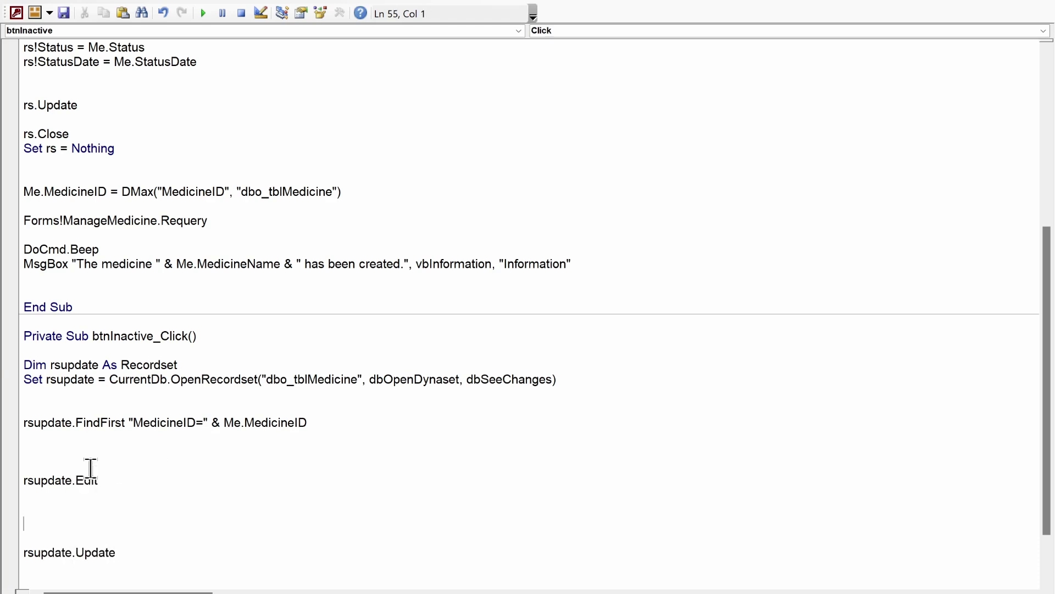
text(me.)
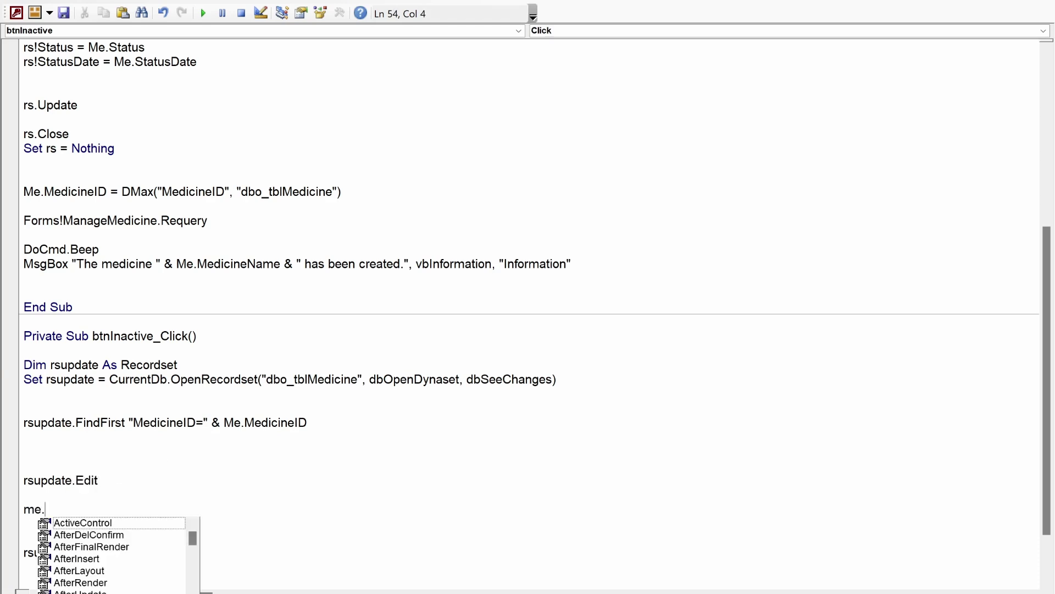
key(BackSpace)
key(BackSpace)
key(BackSpace)
Step: Copy the Me.Status and Me.StatusDate assignments from btnCreate_Click to between rsupdate.Edit and rsupdate.Update
scroll(573, 470, up, 3)
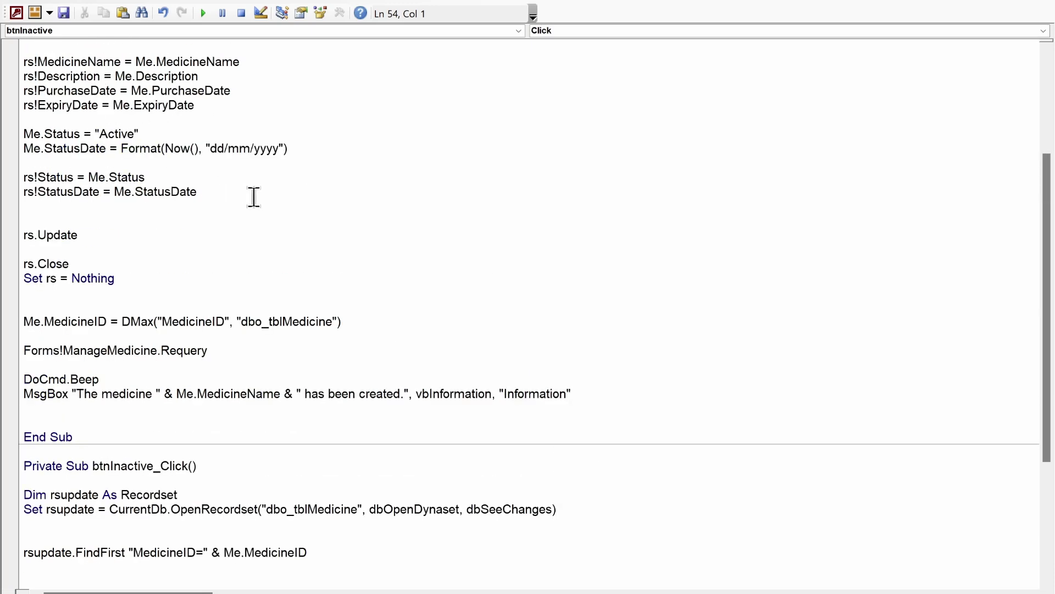
click(208, 189)
drag(349, 155, 25, 136)
key(ctrl+c)
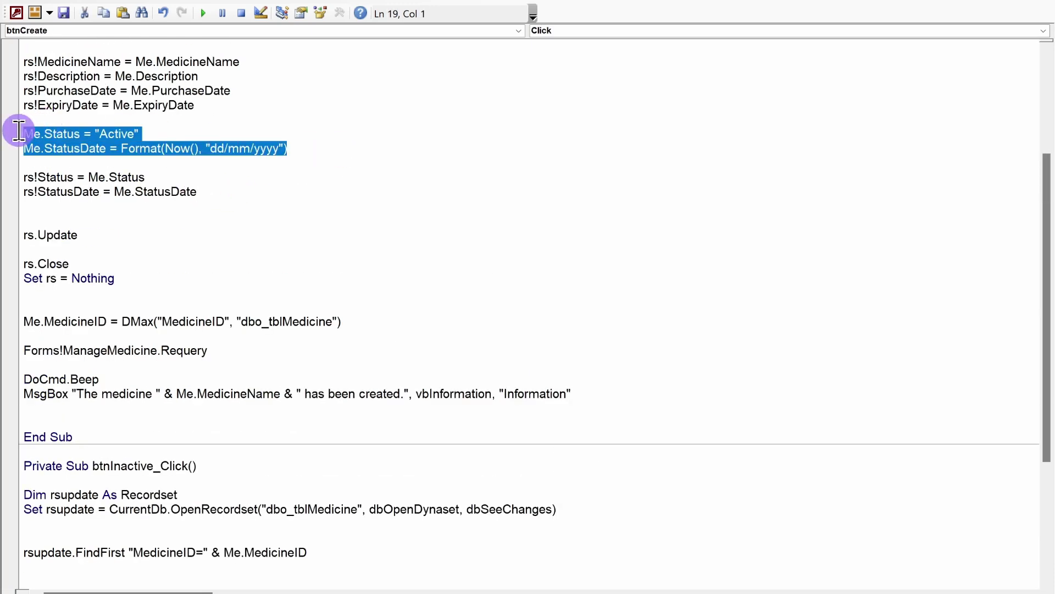
scroll(198, 276, down, 5)
click(104, 435)
key(ctrl+v)
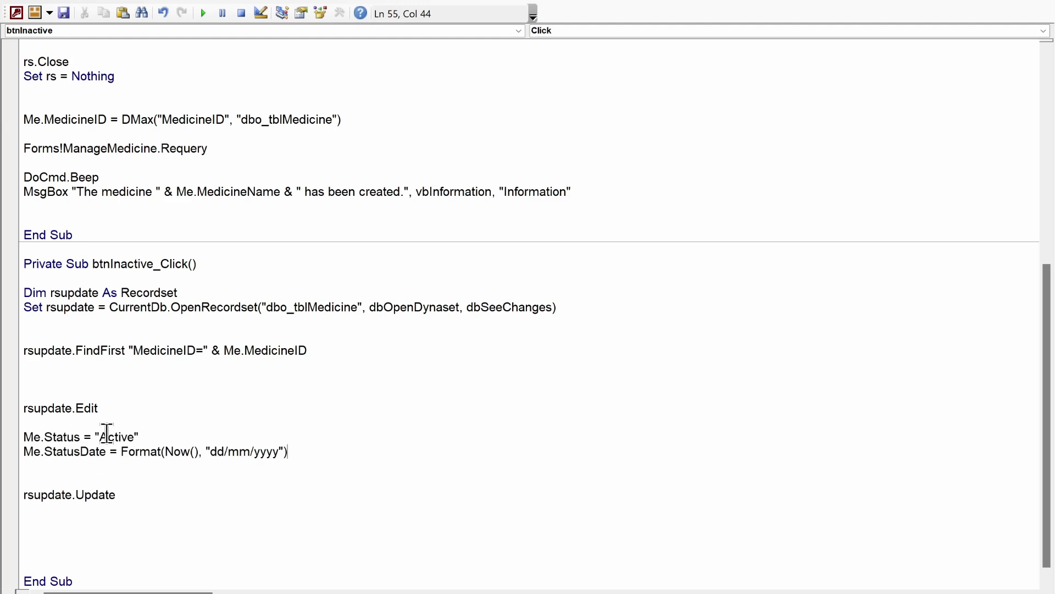
Step: Change the Me.Status value in btnInactive_Click to "Inactive"
click(124, 439)
click(106, 437)
key(BackSpace)
text(Ina)
Step: Add rsupdate!Status = Me.Status and rsupdate!StatusDate = Me.StatusDate above rsupdate.Update, leaving one blank line before it
click(189, 480)
key(Return)
key(Return)
key(Return)
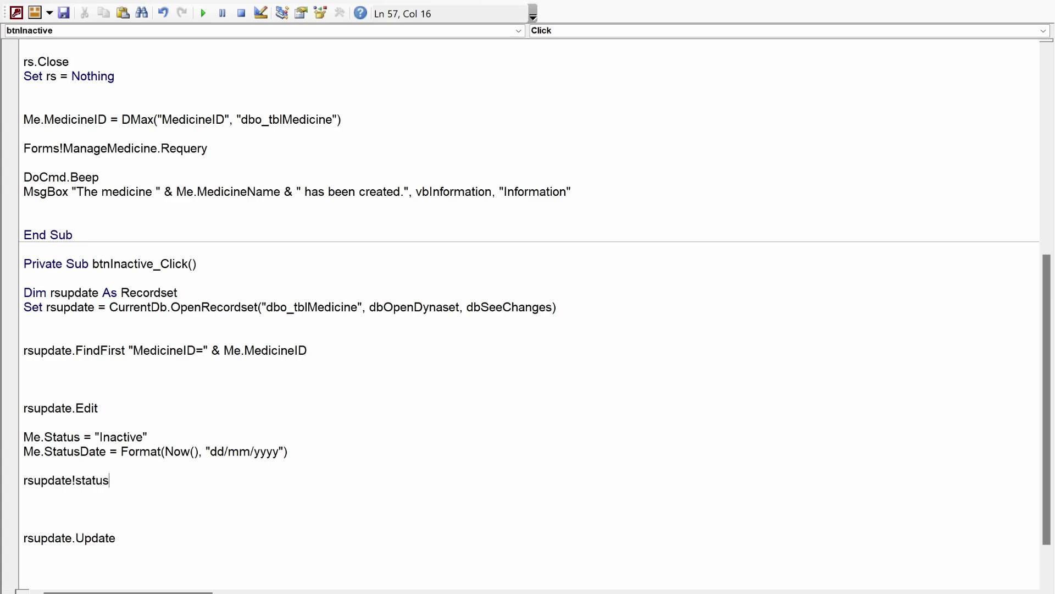
text(rsupdate!status = me.stat)
key(Return)
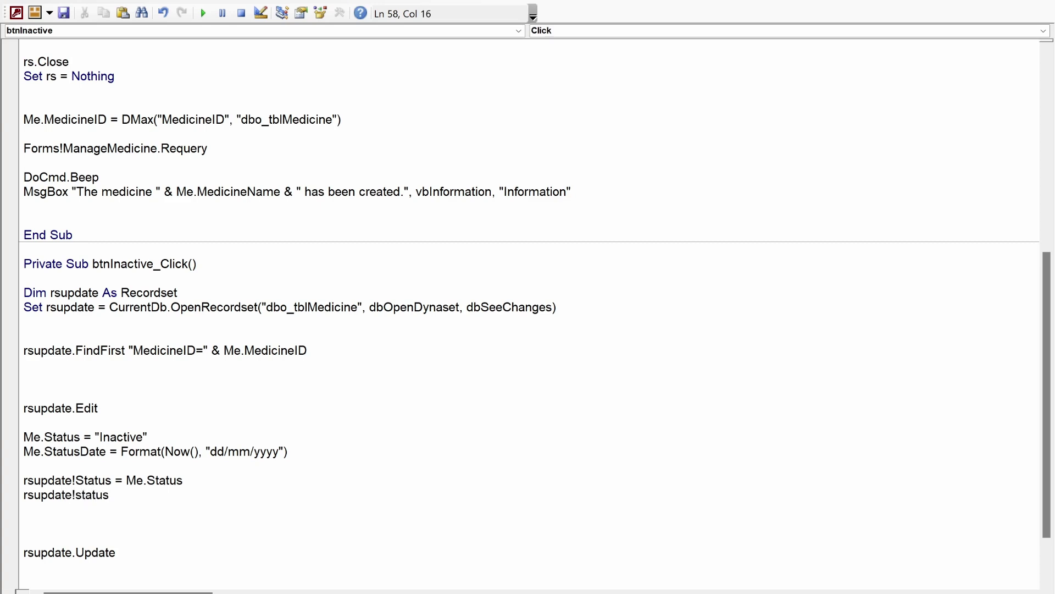
text(rsupdate!statusdate = me.statu)
key(Down)
key(Tab)
key(Down)
key(Down)
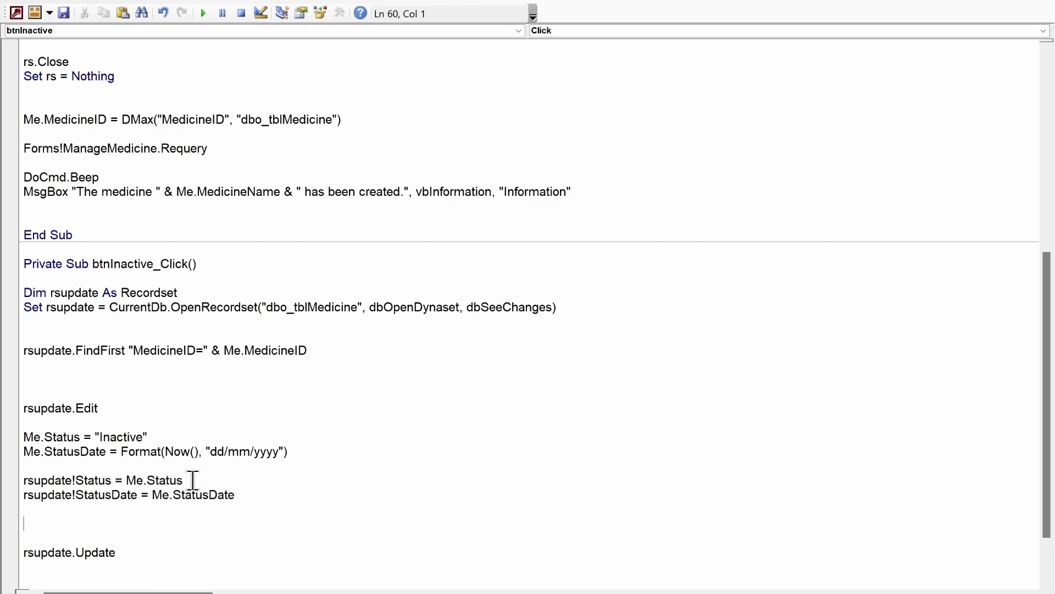
key(BackSpace)
key(BackSpace)
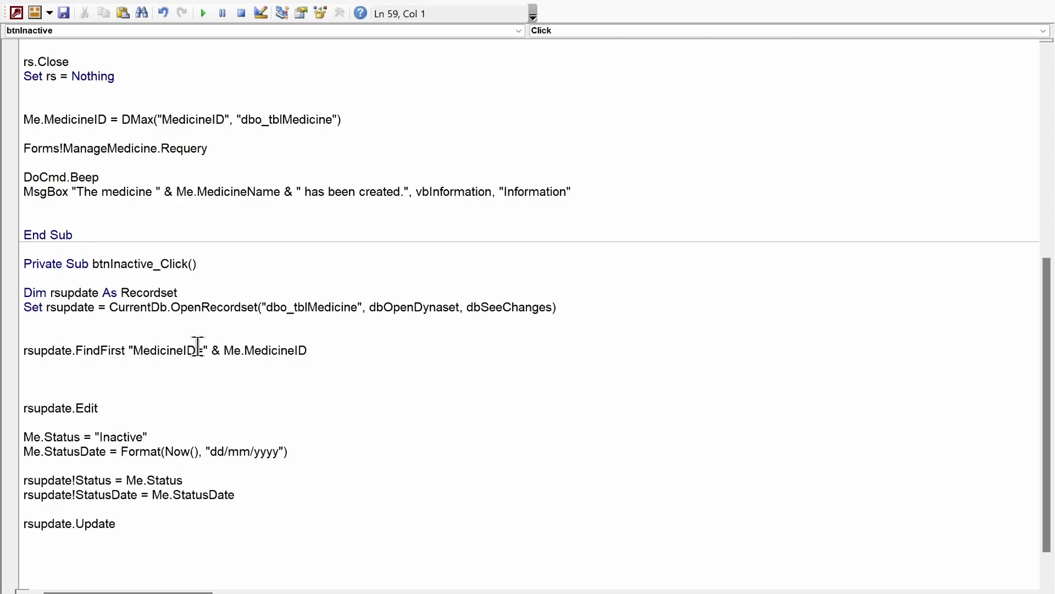
Step: Copy the ManageMedicine Requery, DoCmd.Beep and MsgBox lines from btnCreate_Click to below rsupdate.Update
drag(612, 193, 17, 148)
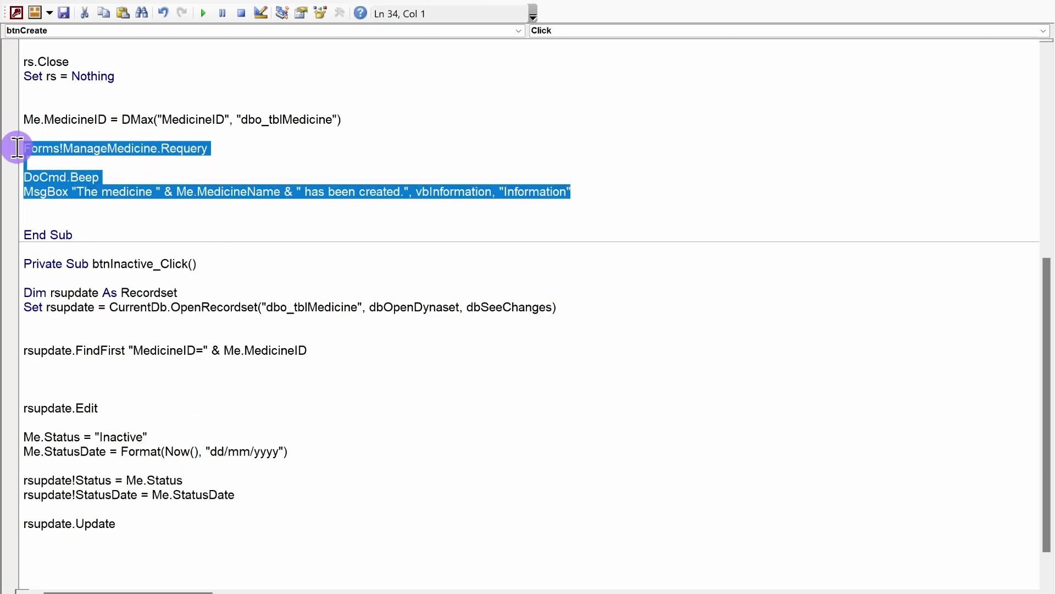
key(ctrl+c)
scroll(148, 305, down, 1)
click(110, 516)
key(ctrl+v)
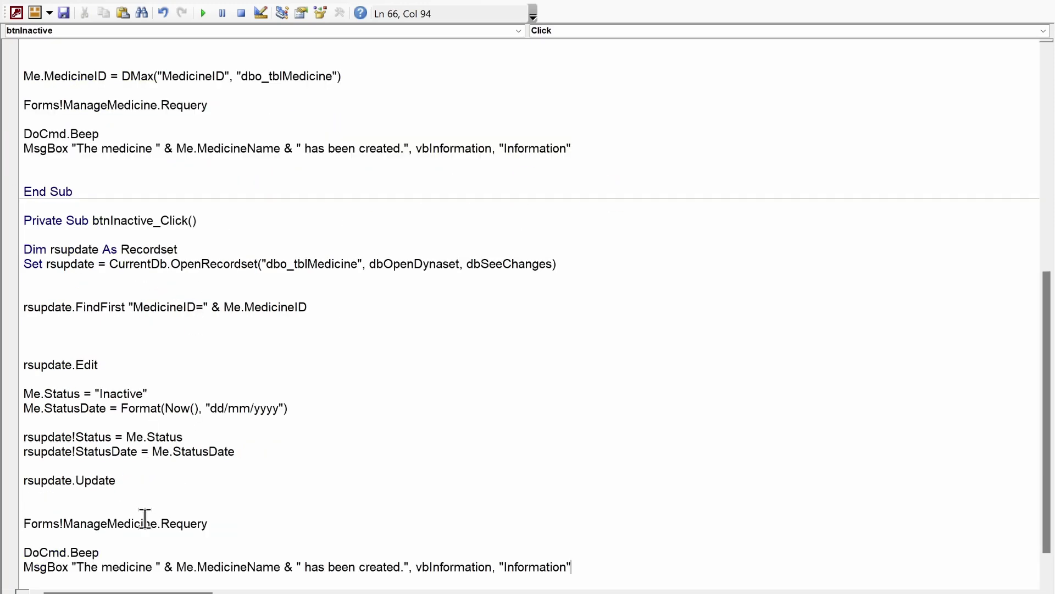
scroll(144, 516, down, 1)
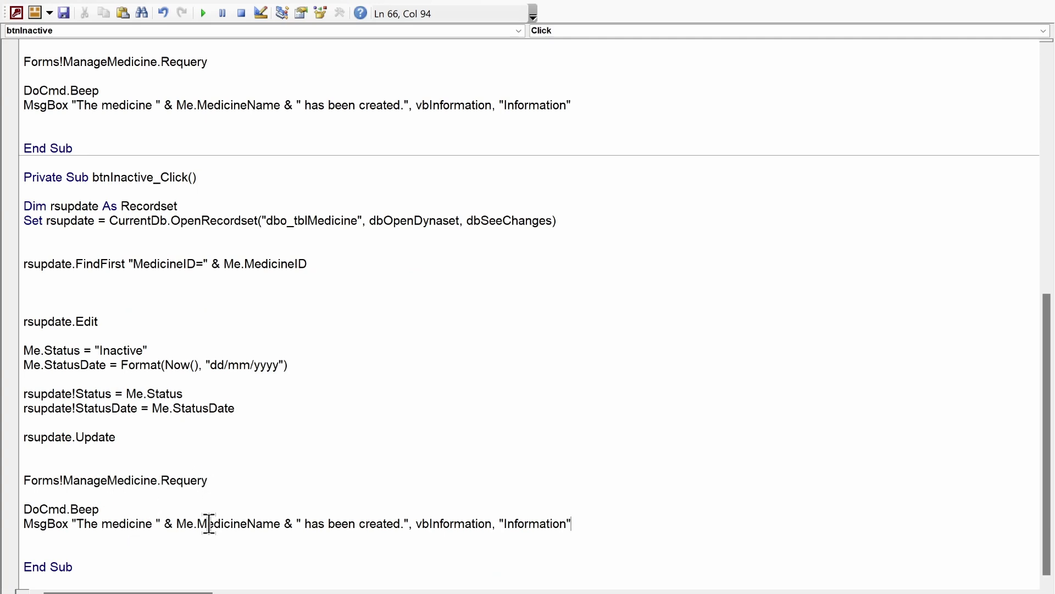
Step: Change "created" to "updated" in the message box text of btnInactive_Click
double_click(373, 524)
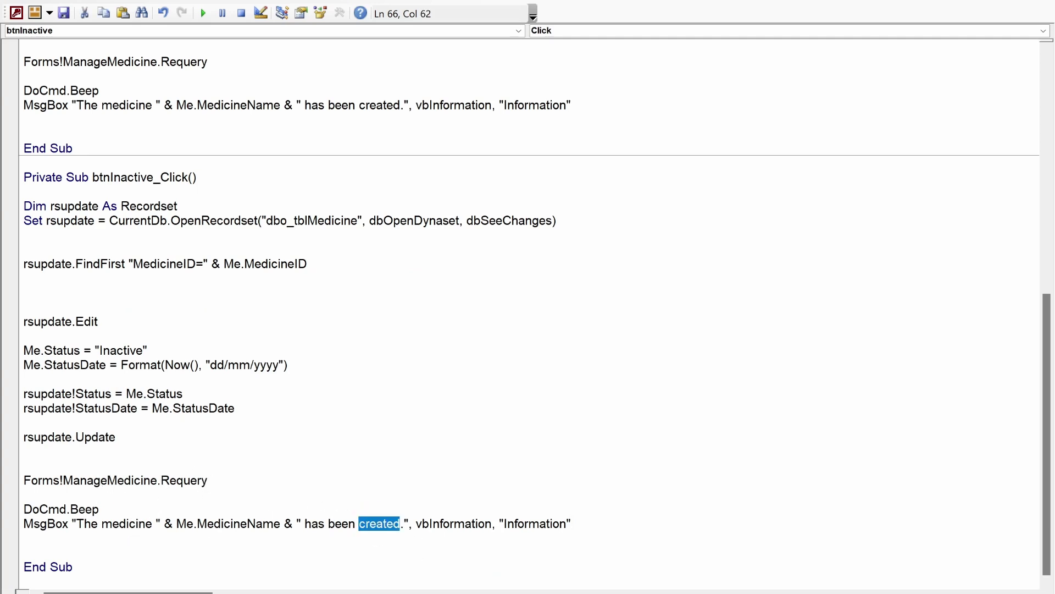
text(updated)
key(Down)
key(Down)
key(Down)
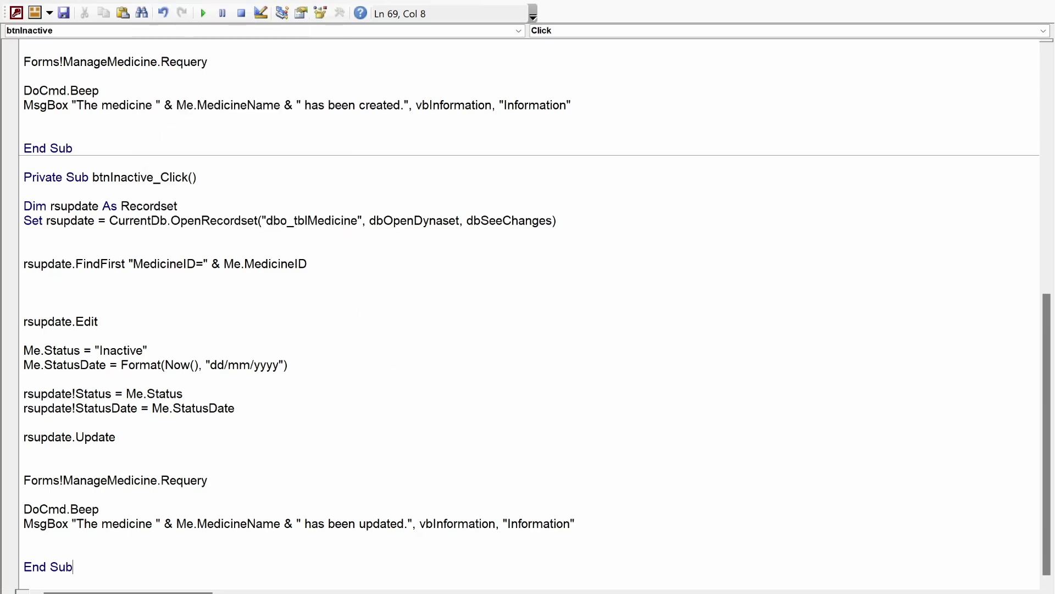
Step: Show ManageMedicines in Form View with the object list collapsed and test its Create Medicine button
key(alt+F11)
click(391, 40)
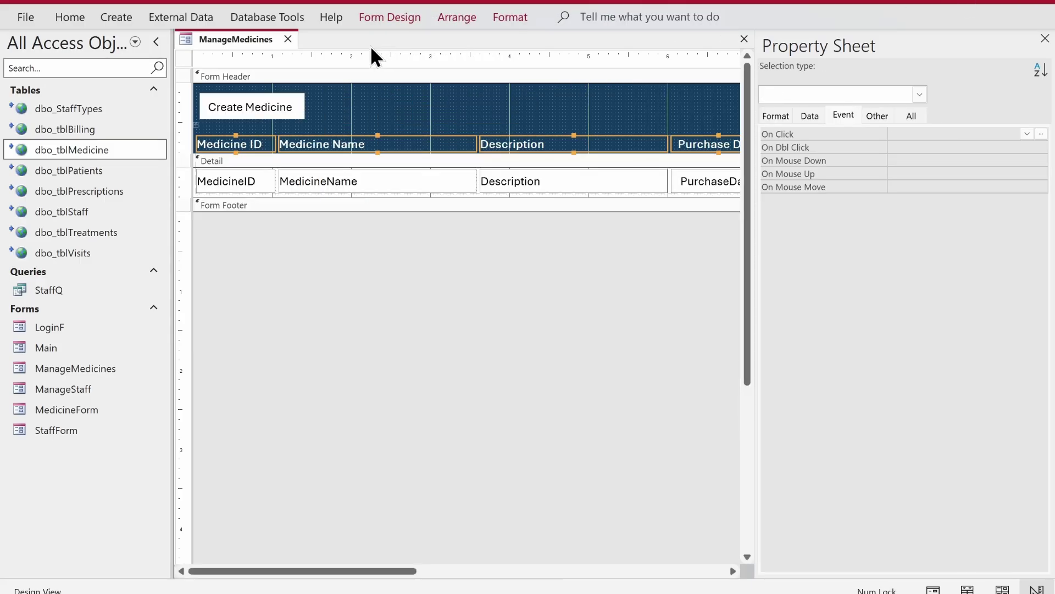
right_click(261, 40)
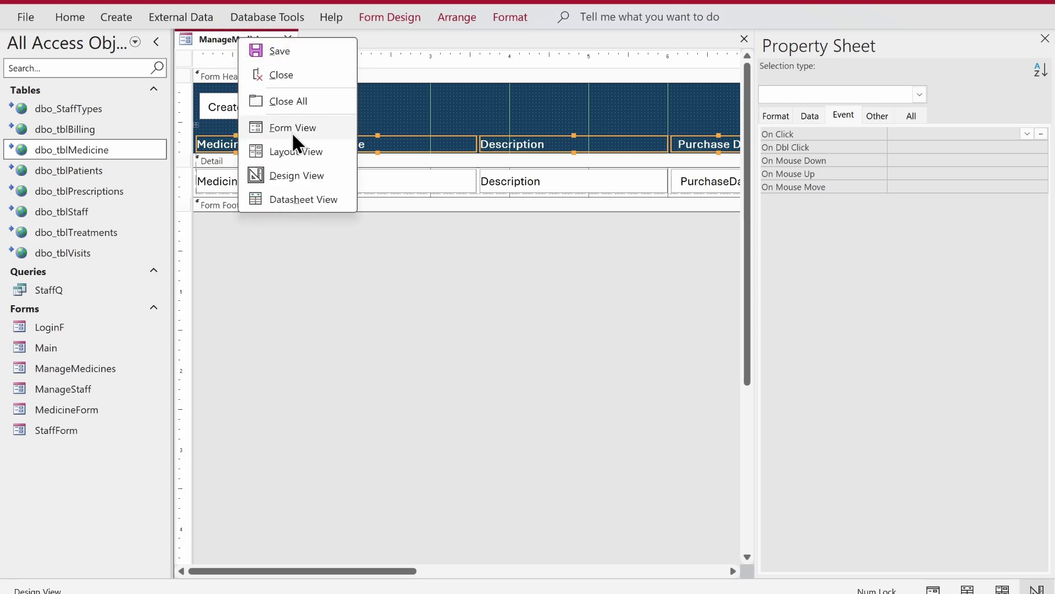
click(291, 131)
click(154, 43)
click(74, 67)
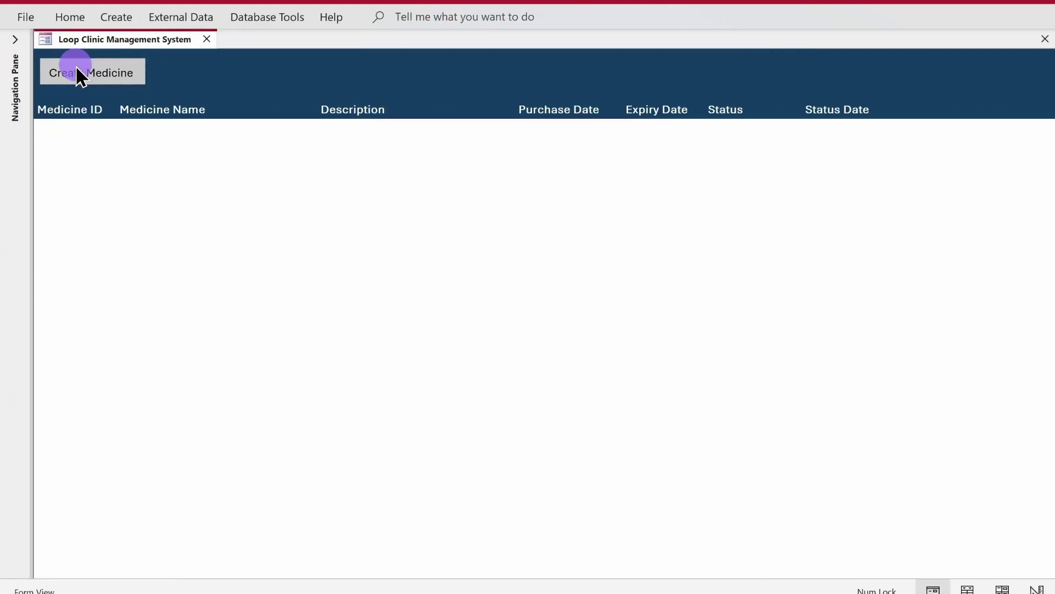
click(109, 77)
Step: Return ManageMedicines to Design View and create a VBA On Click event procedure for btnCreateMedicine
right_click(434, 87)
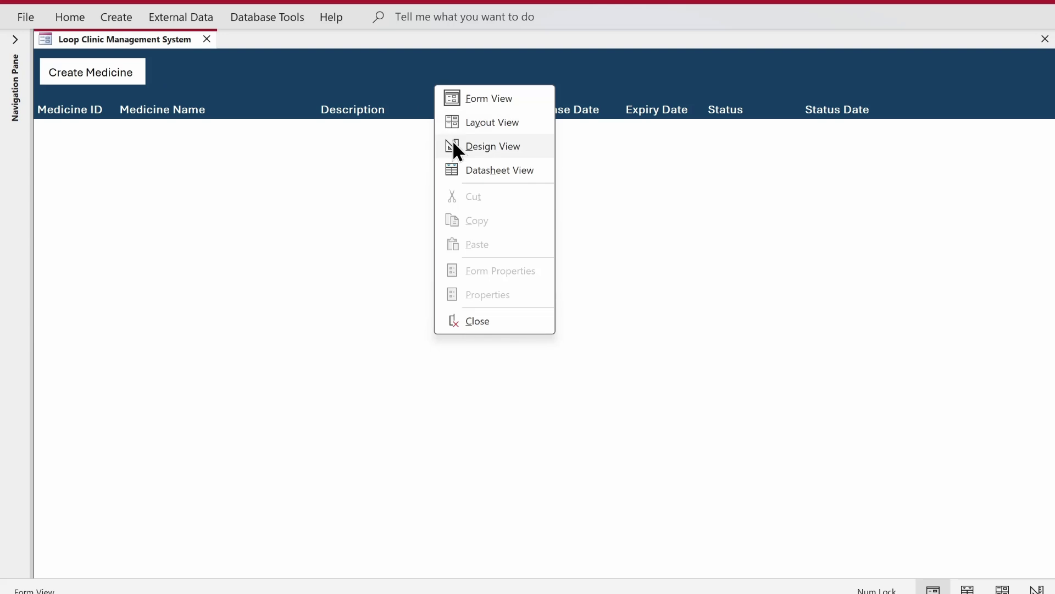
click(455, 146)
click(174, 115)
click(149, 110)
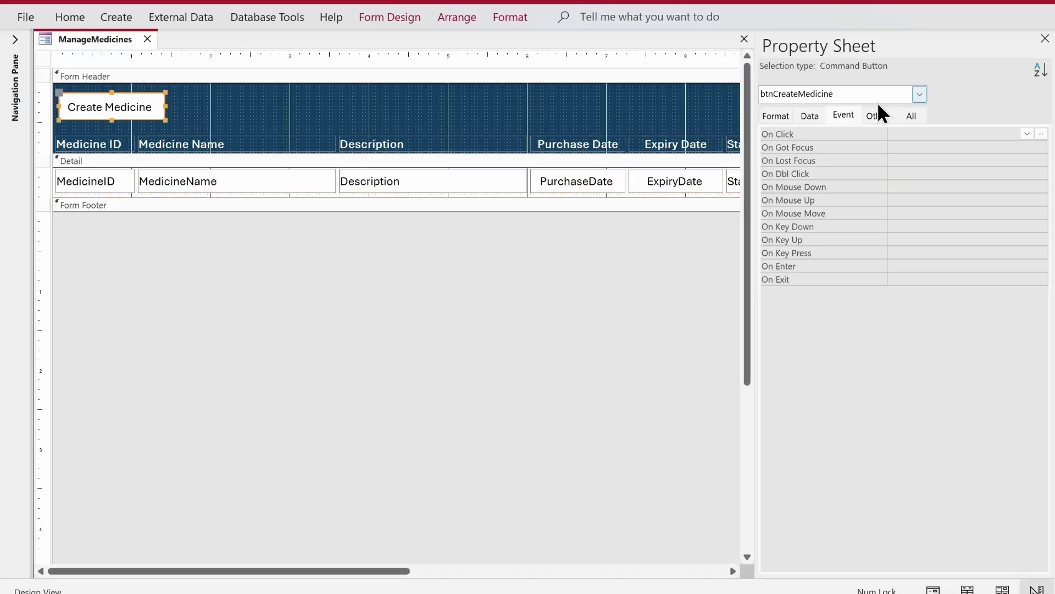
click(1041, 134)
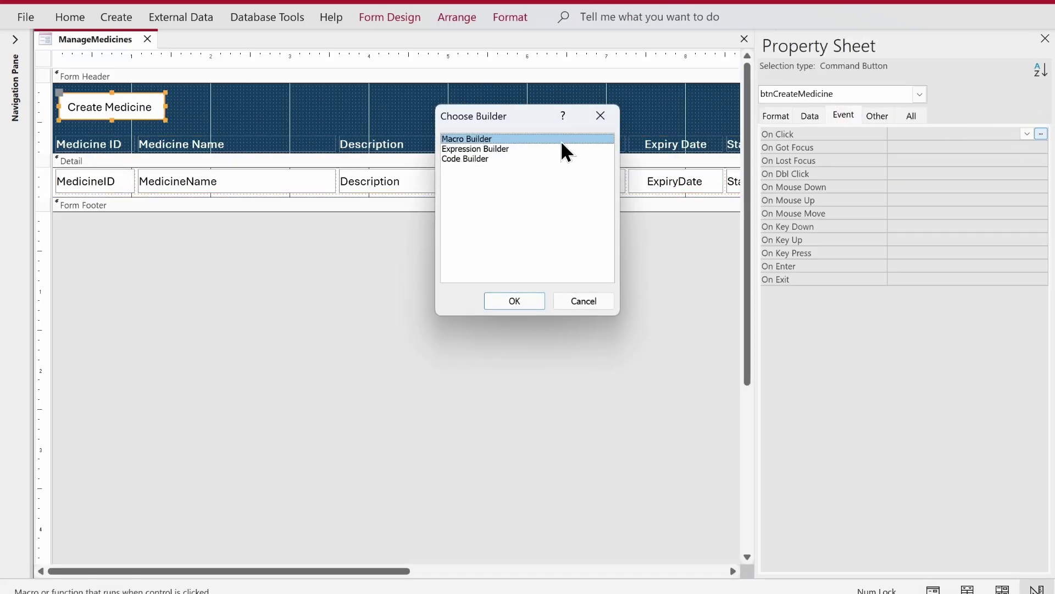
click(477, 158)
click(476, 153)
double_click(478, 159)
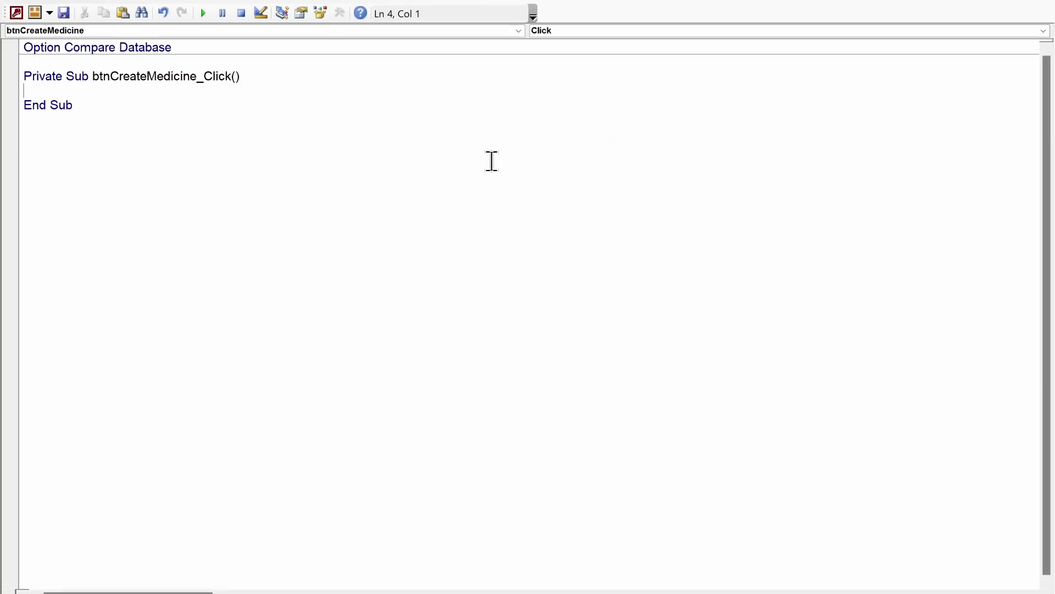
Step: Add DoCmd.OpenForm "MedicineForm" to btnCreateMedicine_Click, checking the form's name in the database's object list
key(Return)
text(docmd.OpenForm)
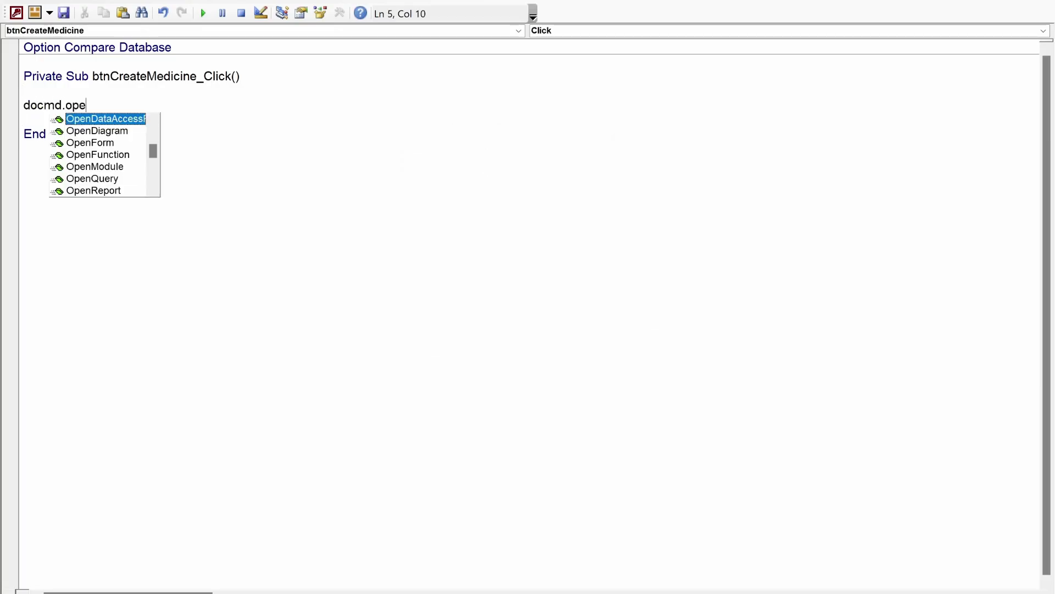
key(alt+F11)
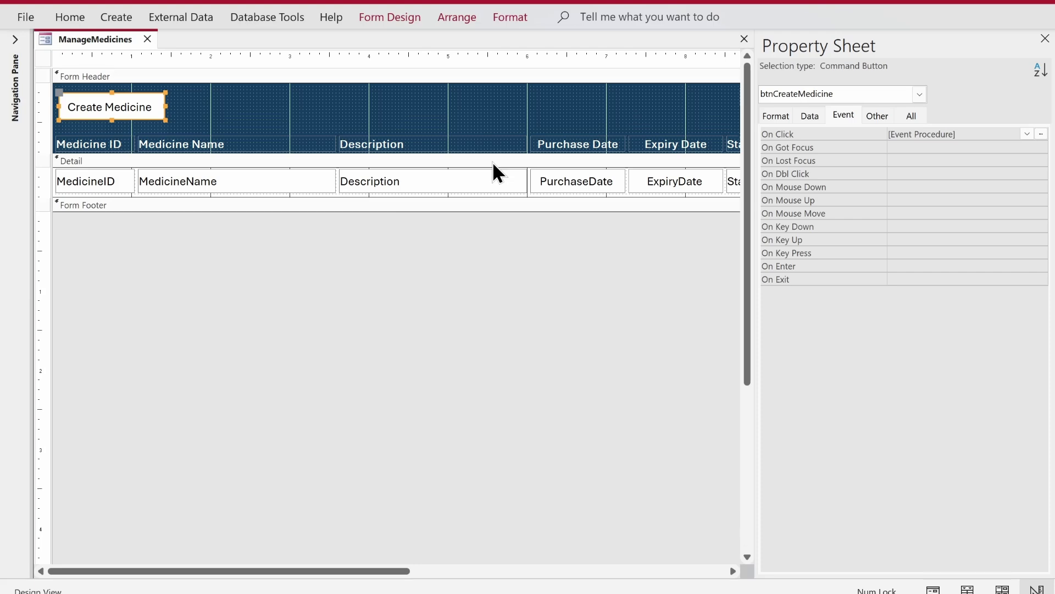
click(16, 40)
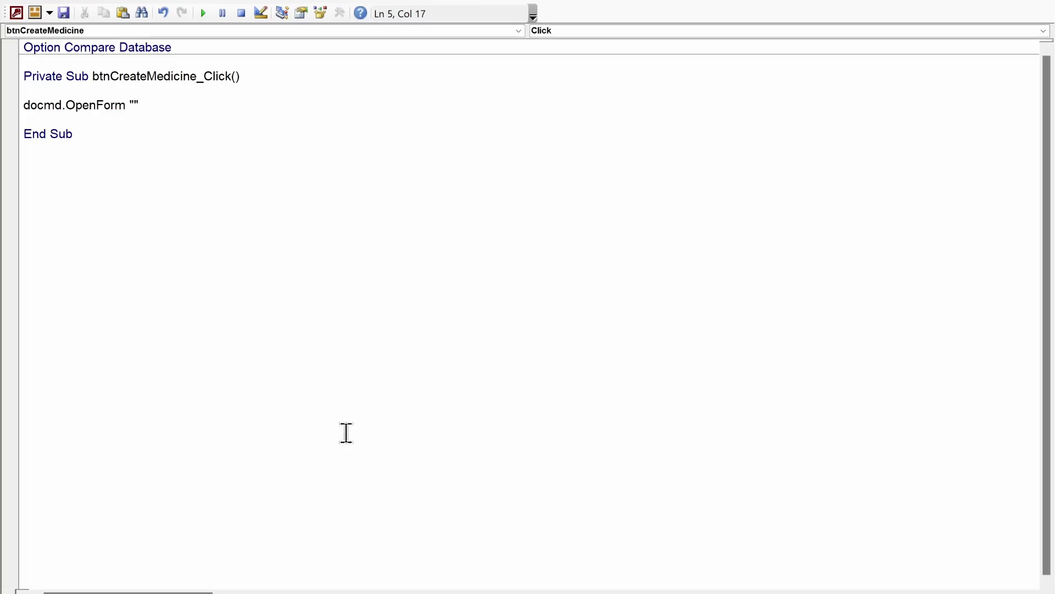
text(MedicineForm)
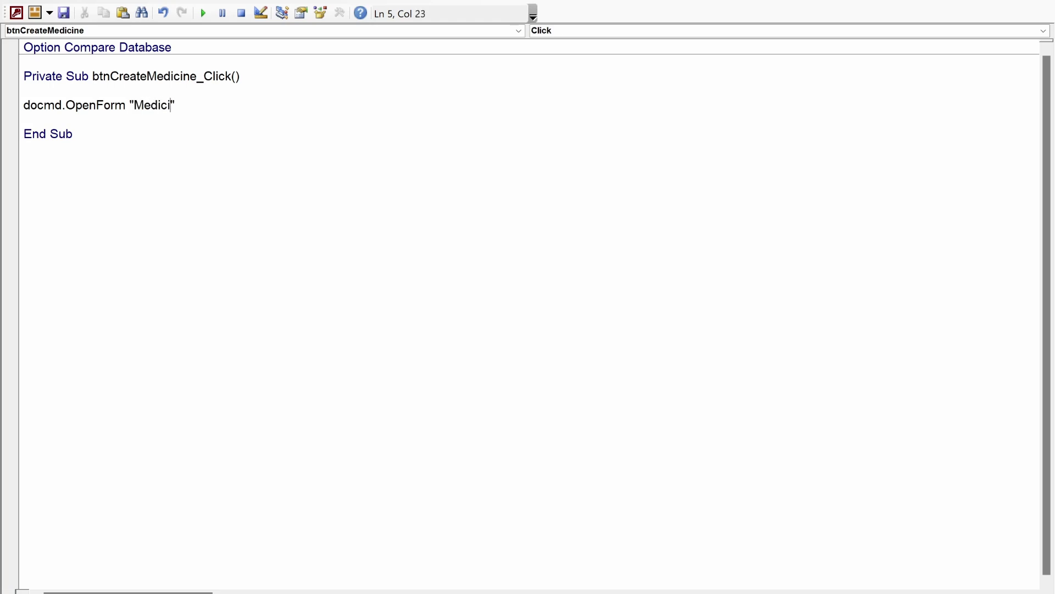
click(23, 119)
click(344, 431)
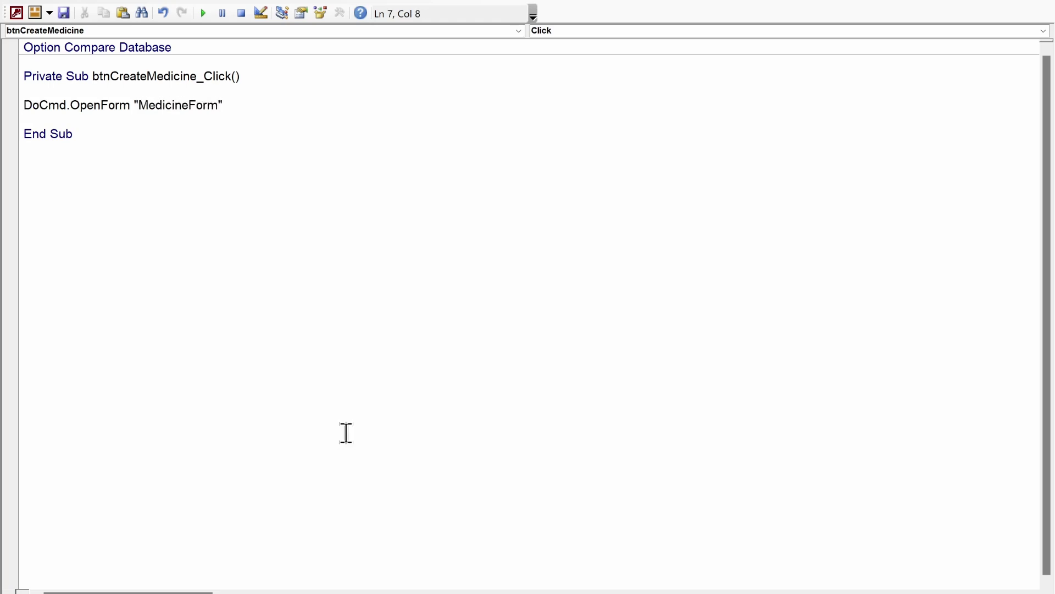
Step: Switch ManageMedicines to Form View and open the medicine entry form with its Create Medicine button
click(154, 1)
click(170, 9)
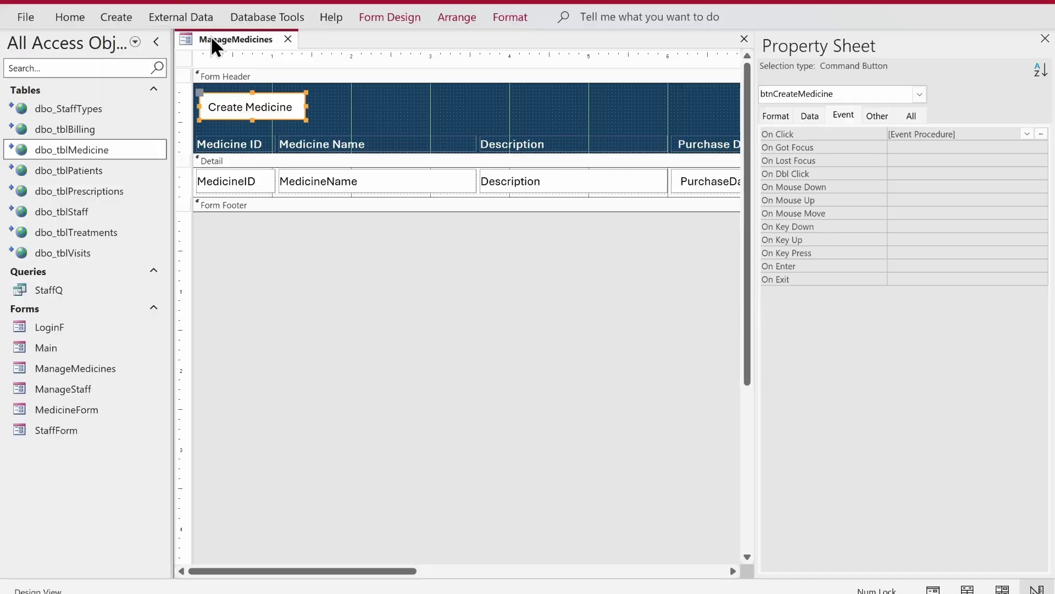
right_click(215, 41)
click(275, 127)
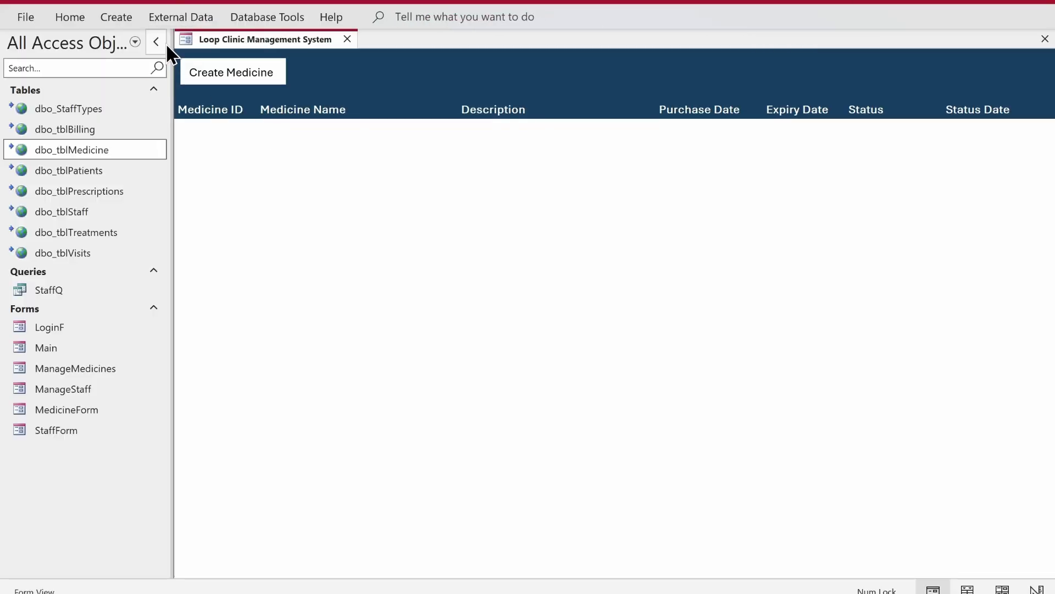
click(158, 43)
click(124, 71)
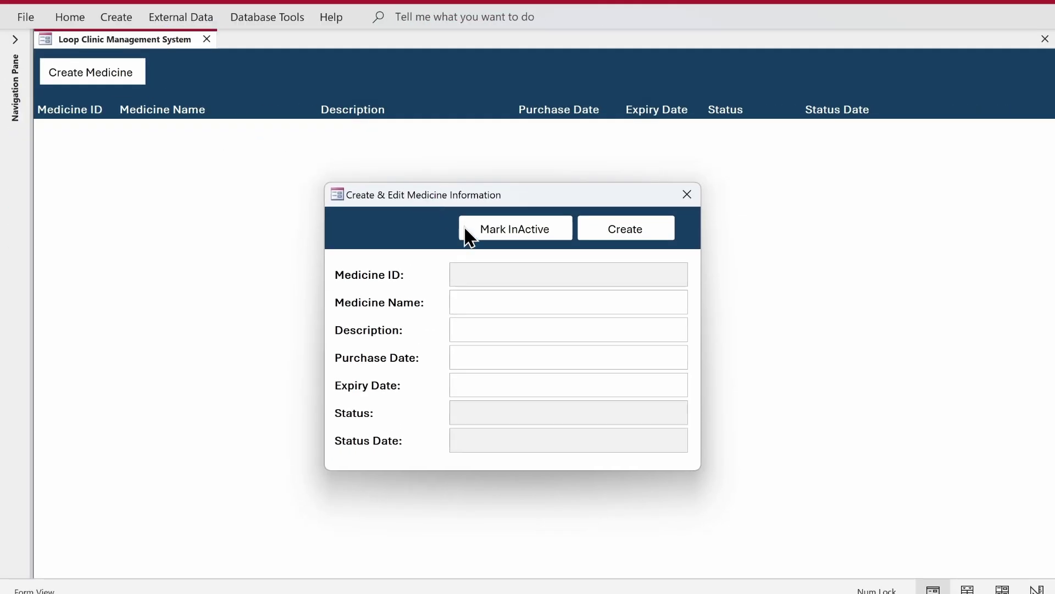
Step: Enter the medicine name Panadol Tablets 30g and the description Panadol
click(516, 302)
text(Panado)
key(BackSpace)
text(ol T al;ets)
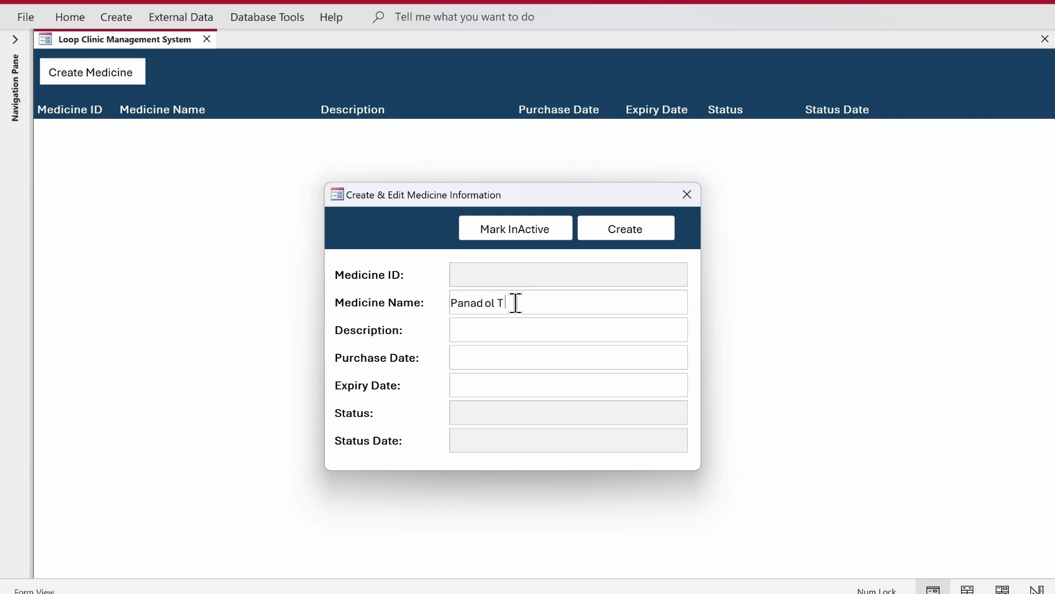
key(BackSpace)
key(BackSpace)
key(BackSpace)
key(BackSpace)
key(BackSpace)
text(blets 30g)
key(Tab)
text(Panadol)
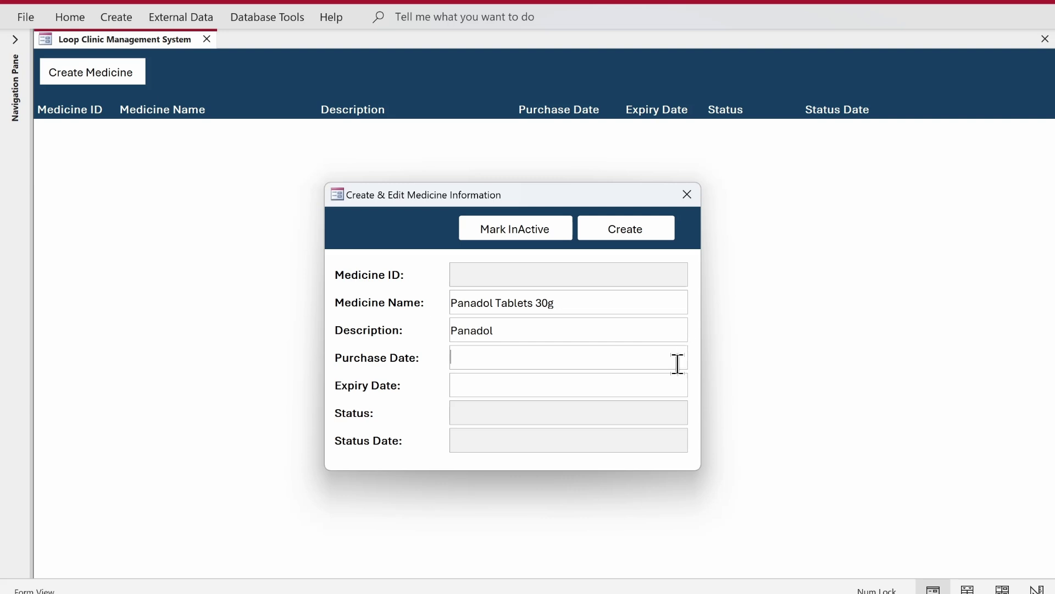
Step: Enter the purchase date 23/07/2024 and the expiry date 22/07/2029, reusing a copy of the purchase date
text(23/07/2024)
key(Tab)
click(454, 357)
key(ctrl+c)
click(482, 379)
key(ctrl+v)
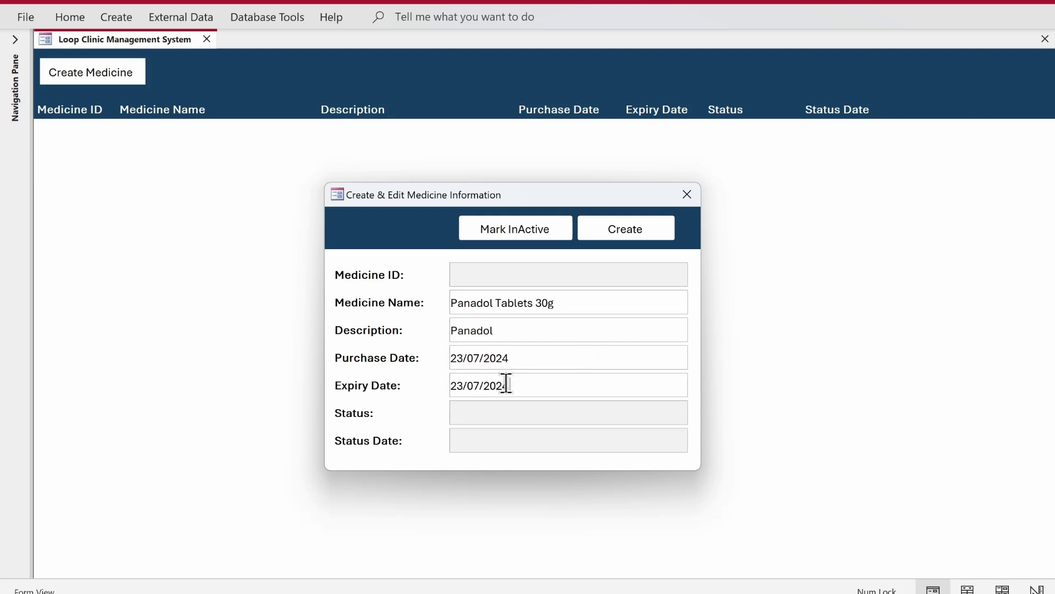
click(466, 388)
key(BackSpace)
text(2)
click(520, 380)
key(BackSpace)
text(9)
key(Tab)
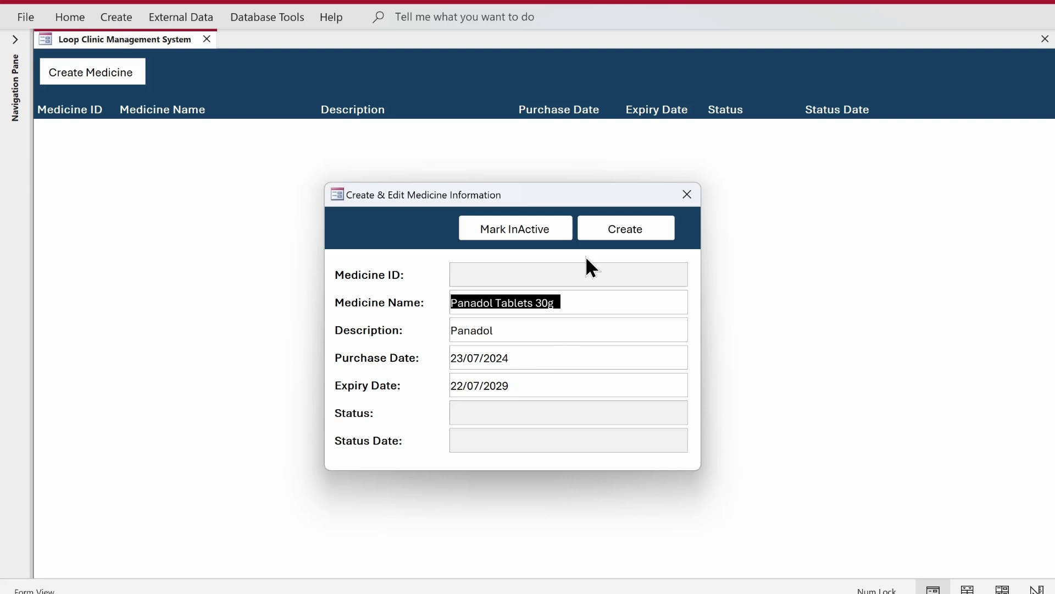
Step: Try to create the medicine record, inspect the failing line in the debugger and stop the code
click(615, 232)
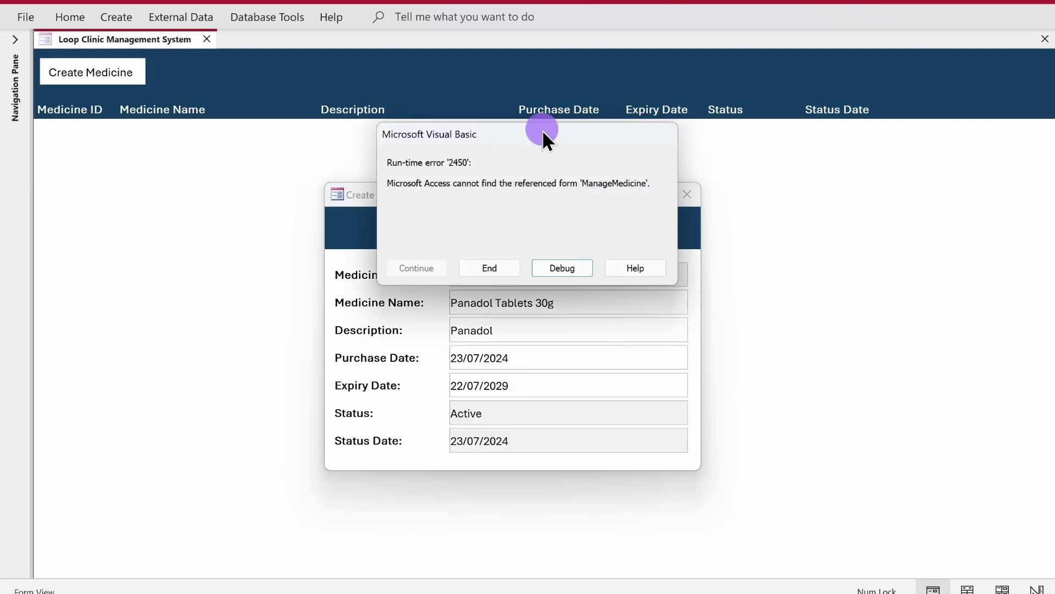
drag(544, 132, 544, 243)
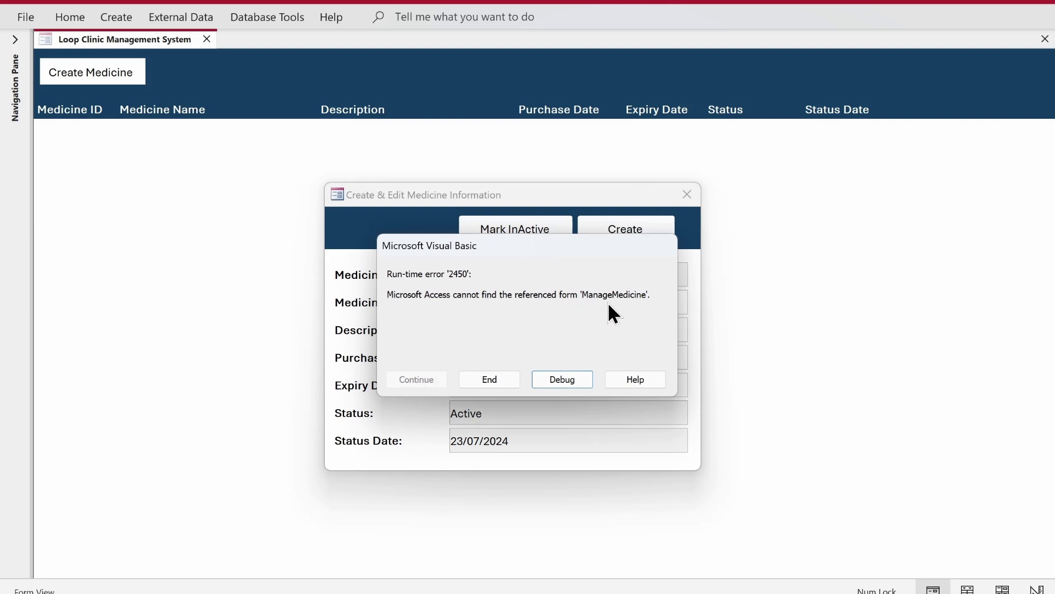
click(572, 377)
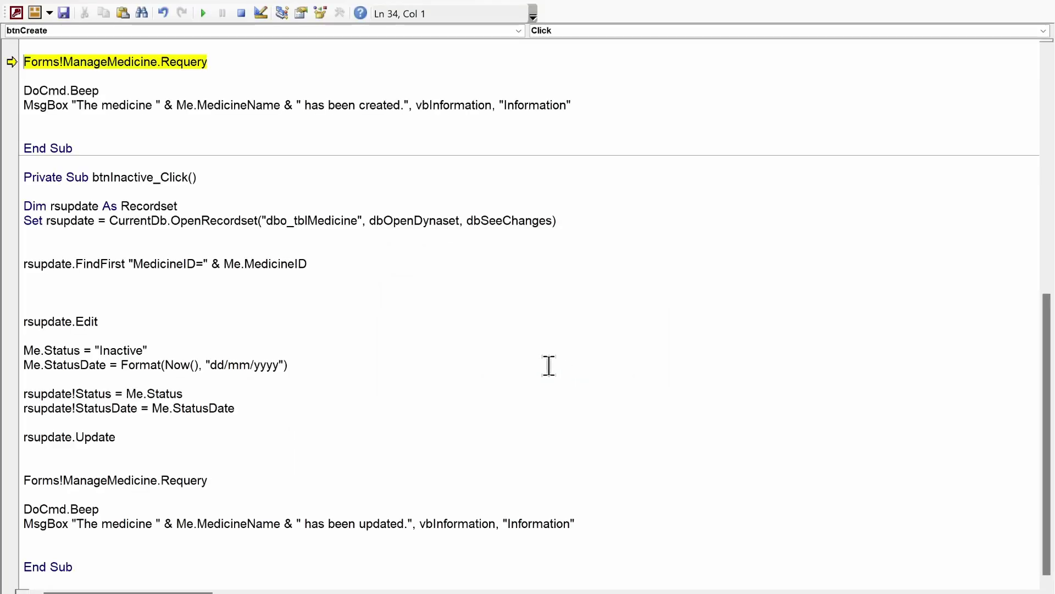
scroll(285, 255, up, 6)
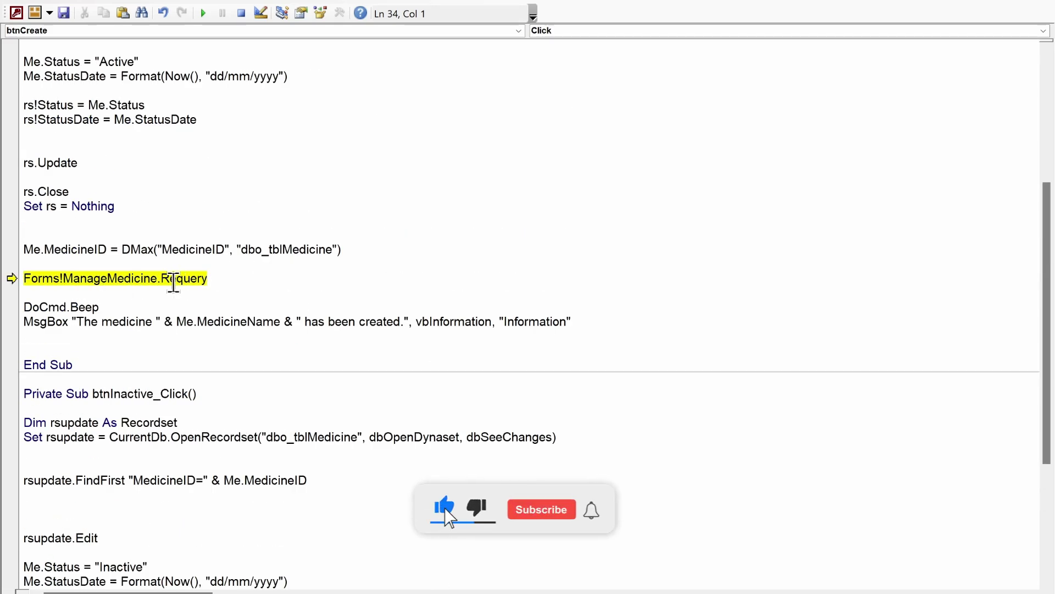
click(241, 12)
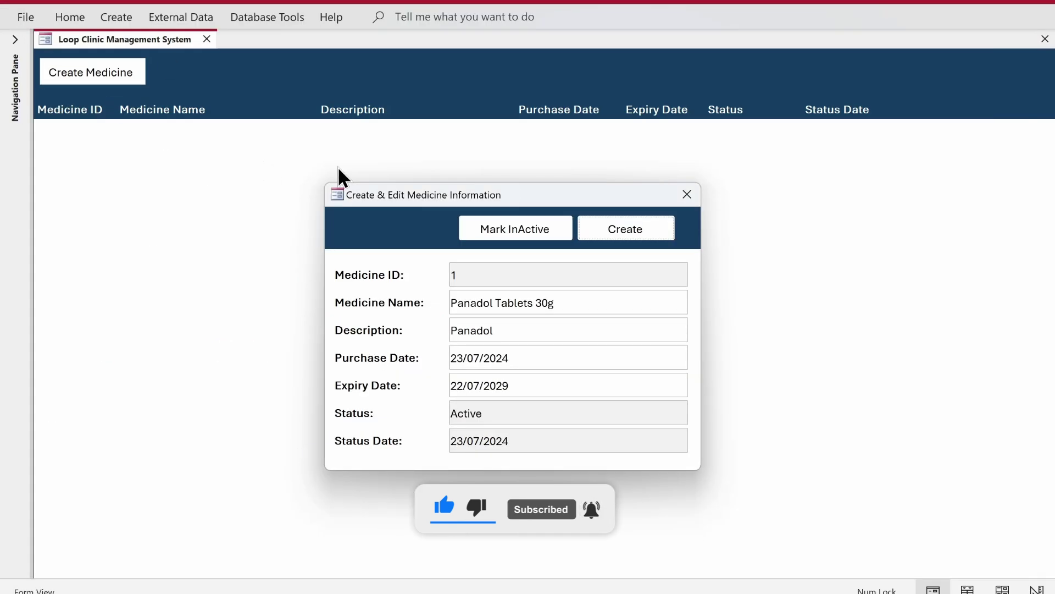
Step: Check the medicines list form's exact name in the database's object list
right_click(438, 201)
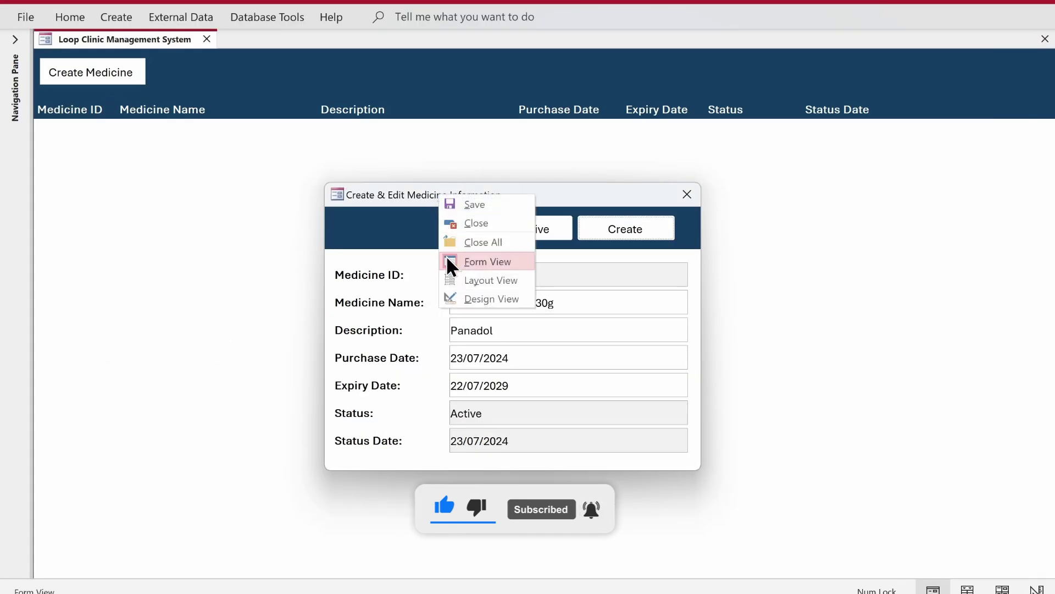
click(452, 263)
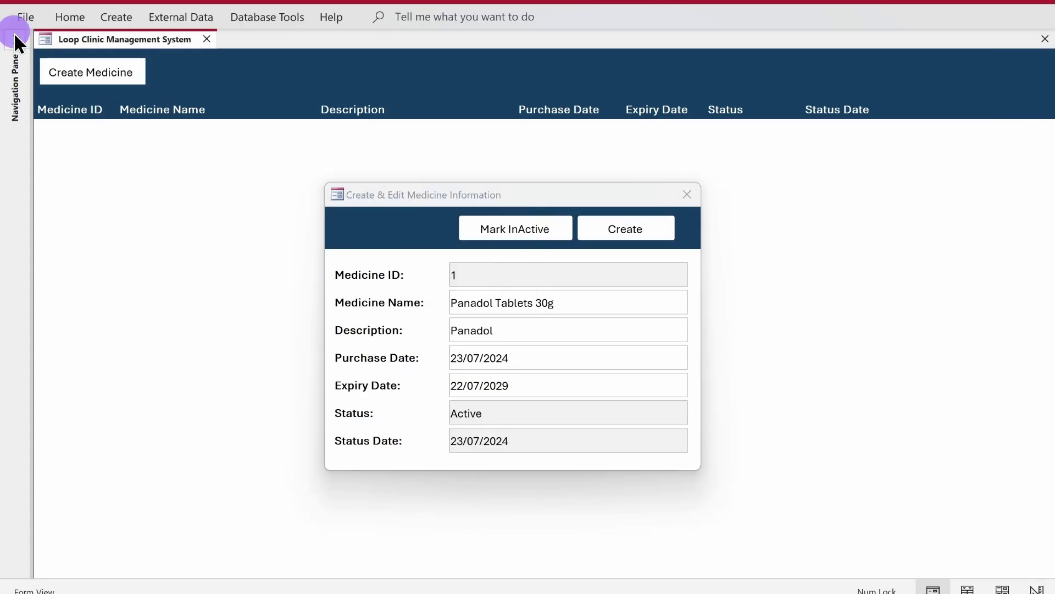
click(14, 39)
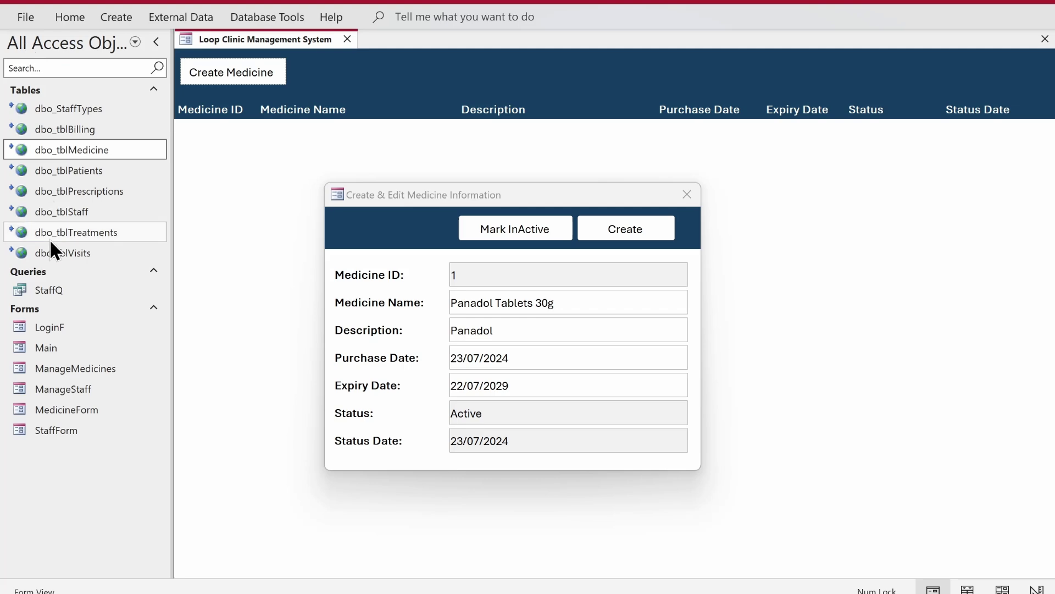
click(103, 369)
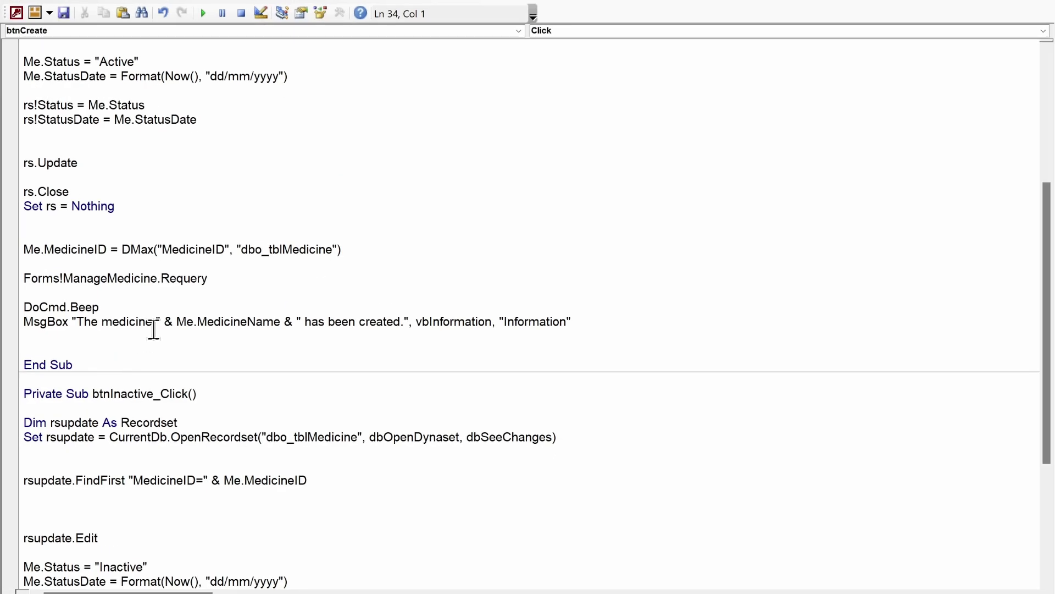
Step: Correct the form name to ManageMedicines in the Requery lines of btnCreate_Click and btnInactive_Click
click(157, 280)
text(s)
key(BackSpace)
key(Left)
text(s)
scroll(189, 297, down, 5)
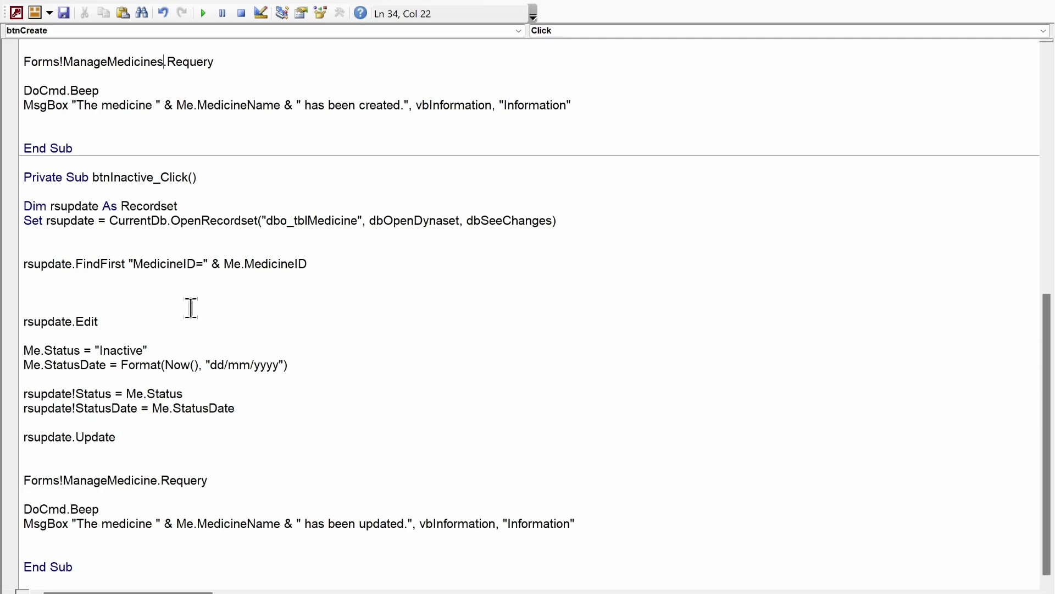
click(159, 480)
key(Left)
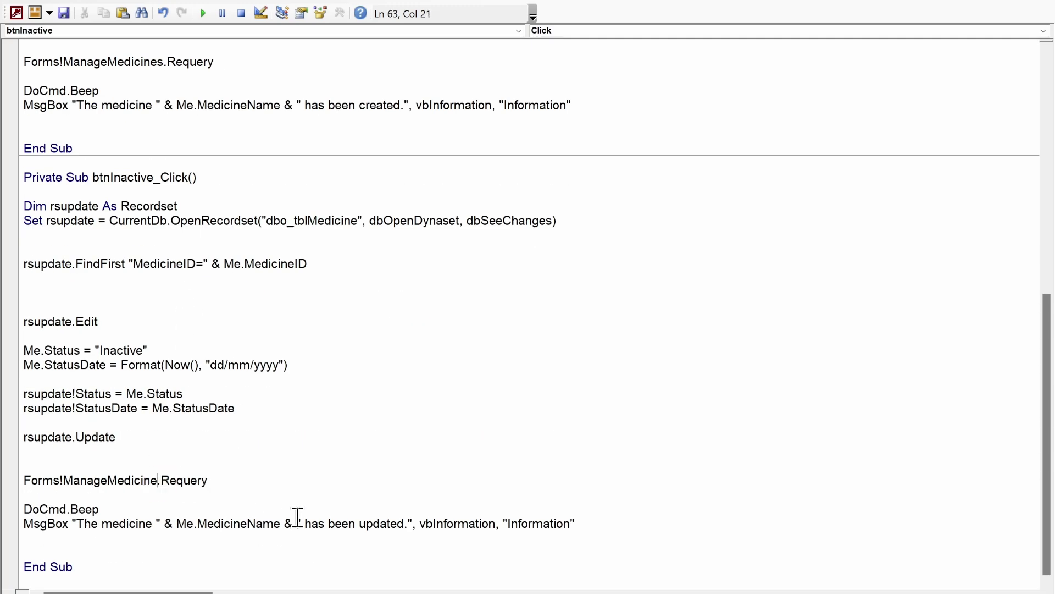
text(s)
key(Down)
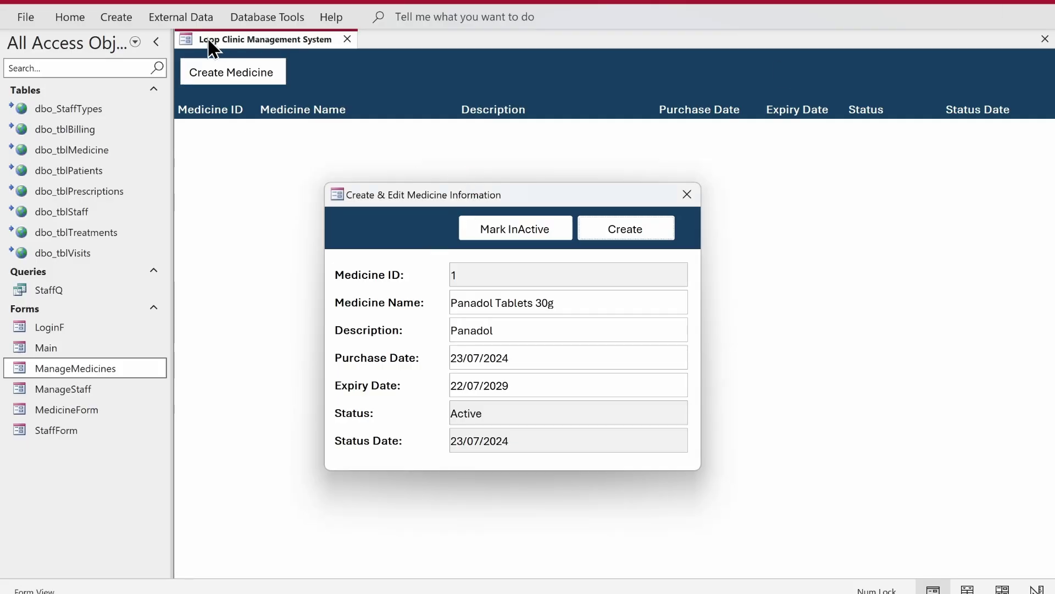
Step: Create the Panadol Tablets 30g record again, dismiss the confirmation message and close the medicine entry form
key(F11)
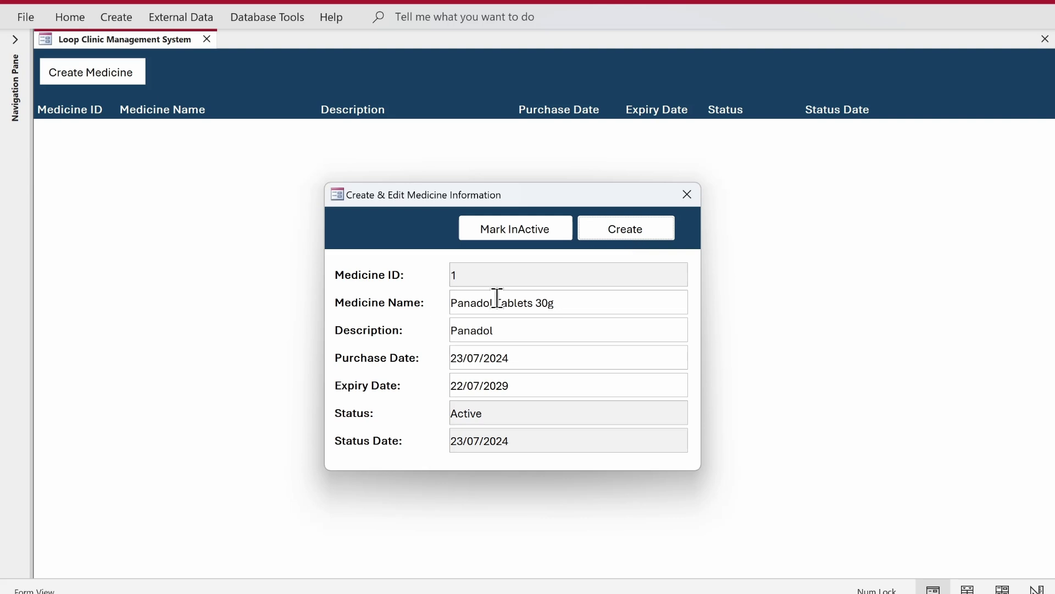
click(648, 231)
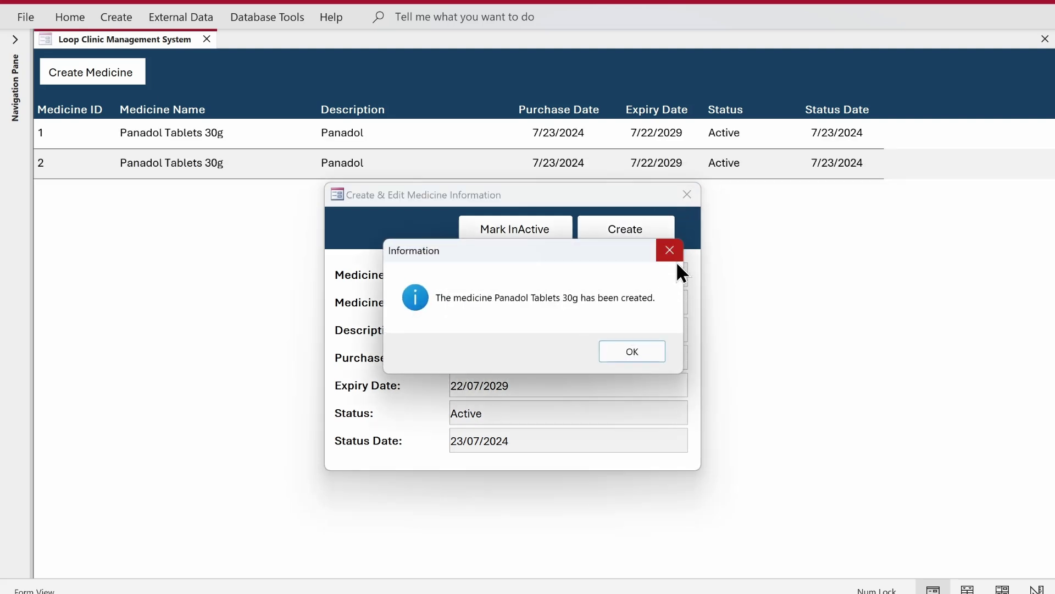
click(674, 250)
click(687, 195)
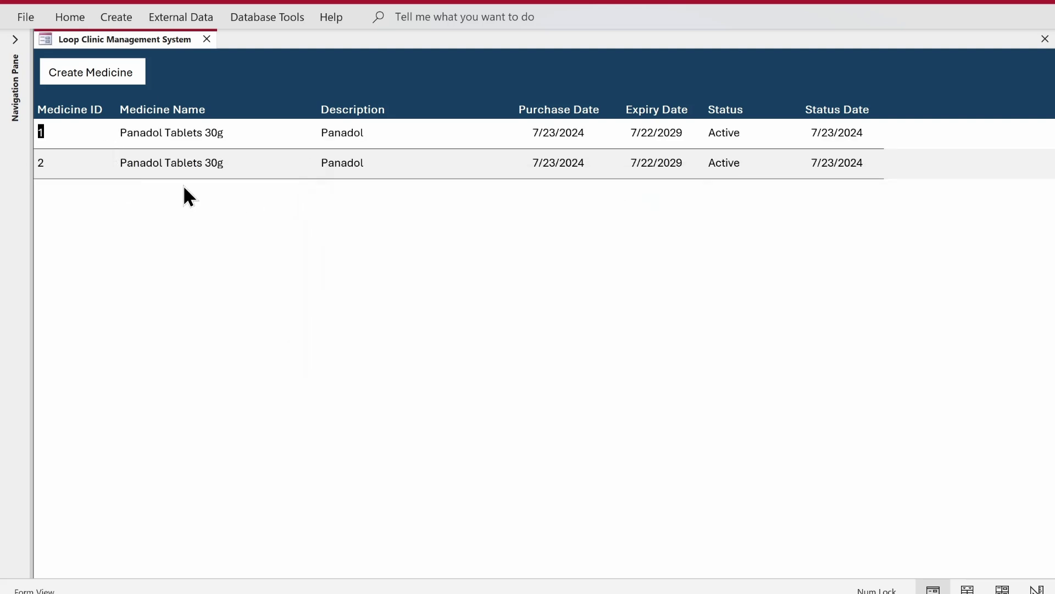